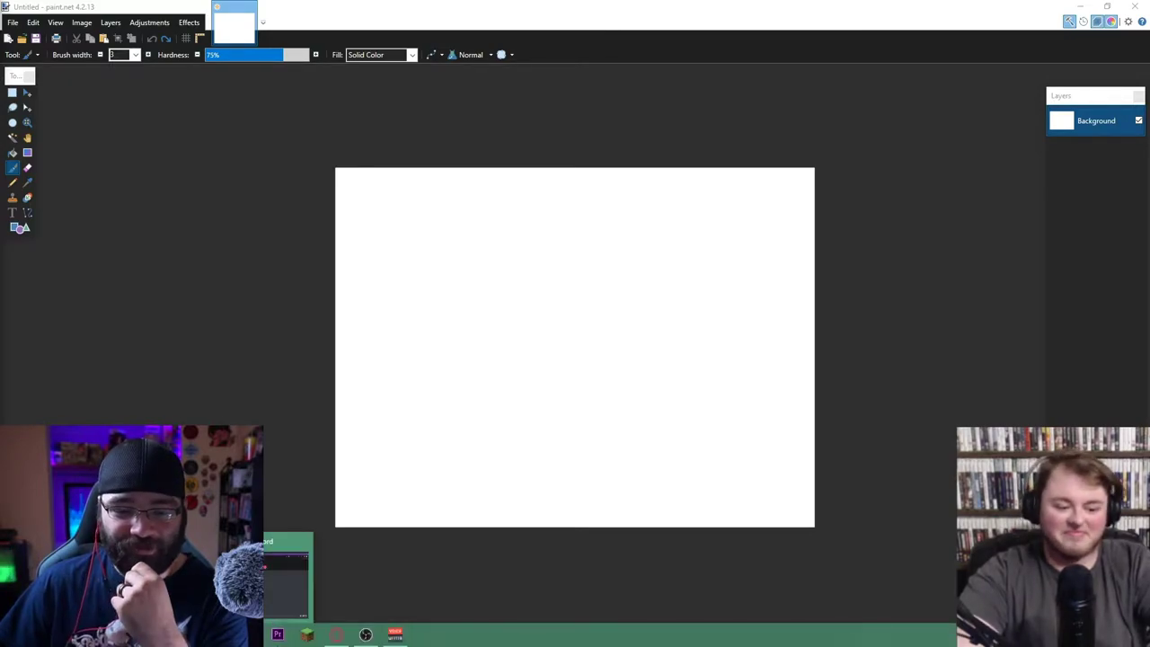
- Switch from paint.net to Discord, where the Seeker Smokes A Weed thumbnail is open
left_click(274, 584)
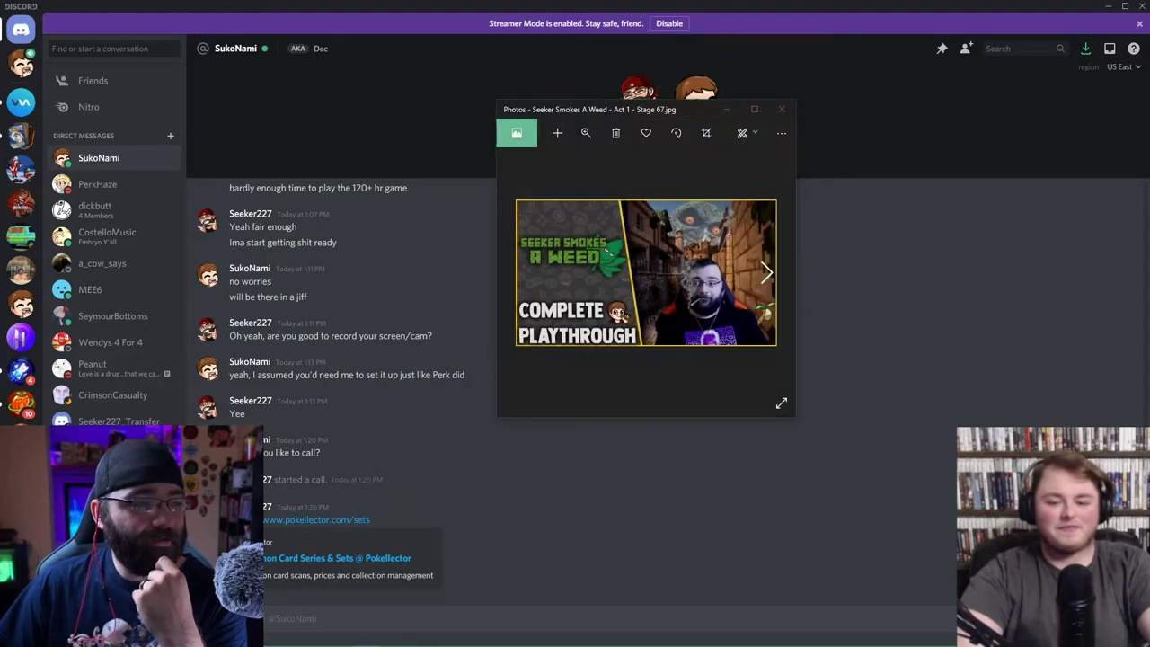
- Maximize the Seeker Smokes A Weed thumbnail and zoom and pan to inspect the skull and Diglett
left_click(754, 110)
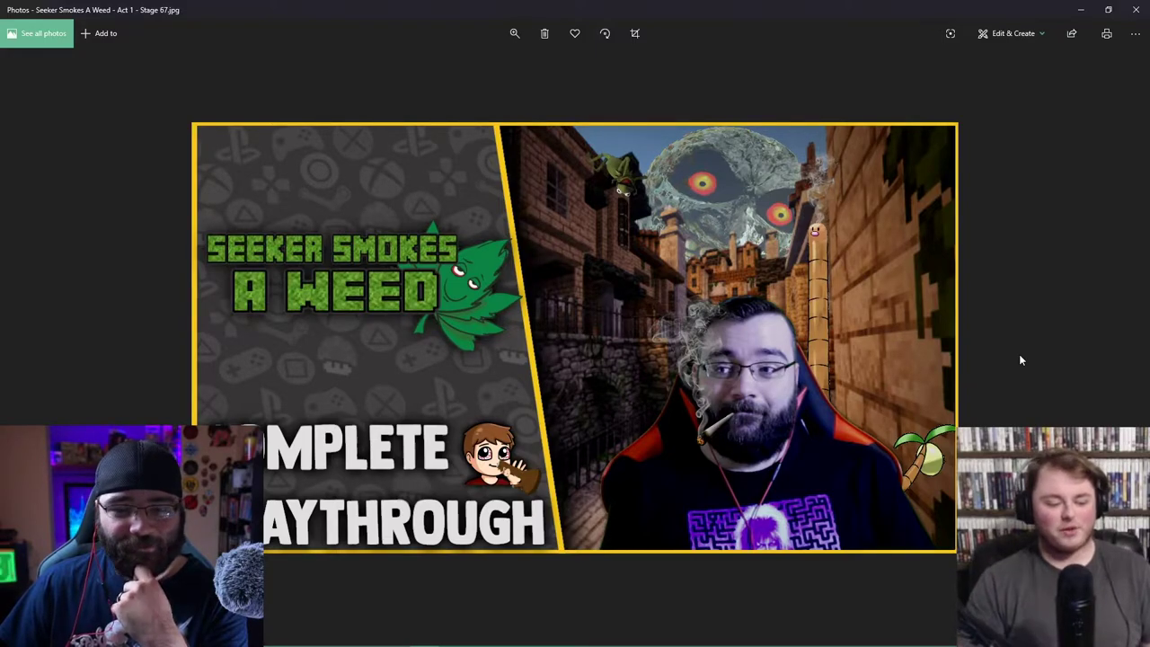
key("ctrl+plus")
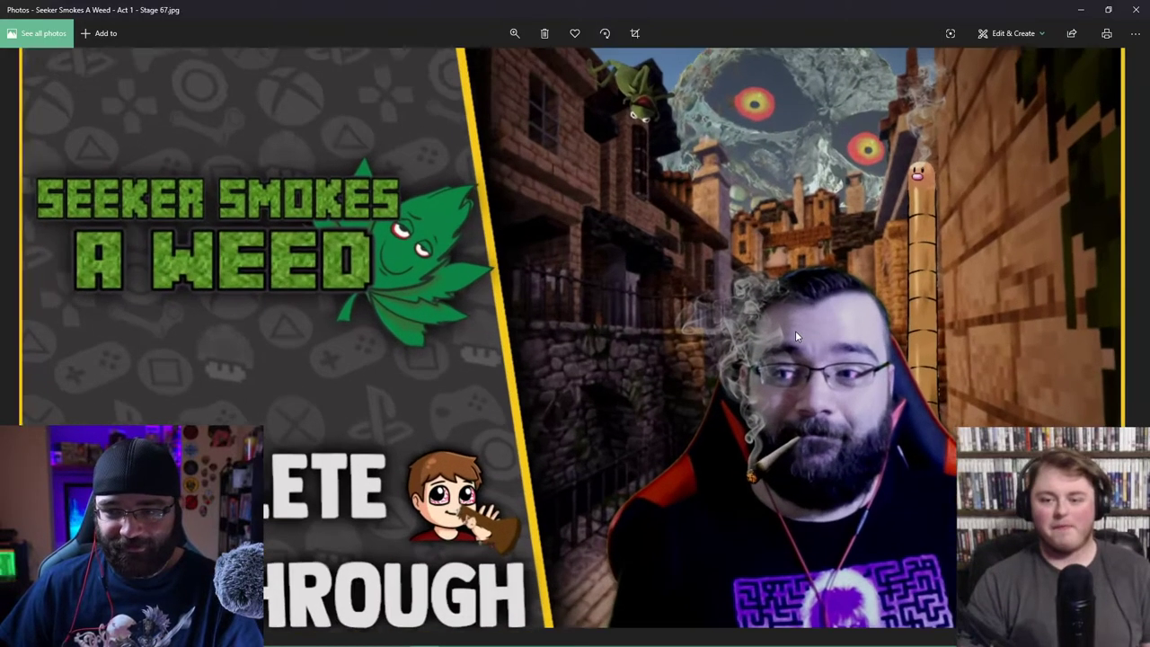
mouse_move(795, 330)
left_mouse_down()
mouse_move(833, 329)
mouse_move(792, 395)
mouse_move(789, 340)
left_mouse_up()
key("ctrl+minus")
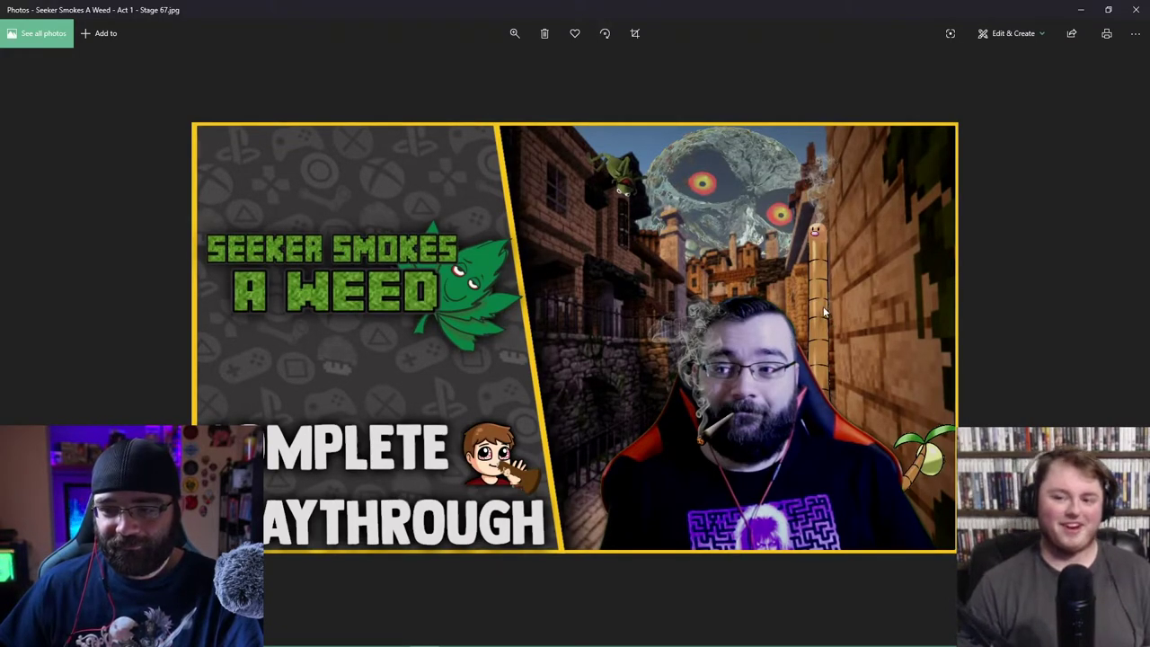
scroll(584, 151, "up", 5)
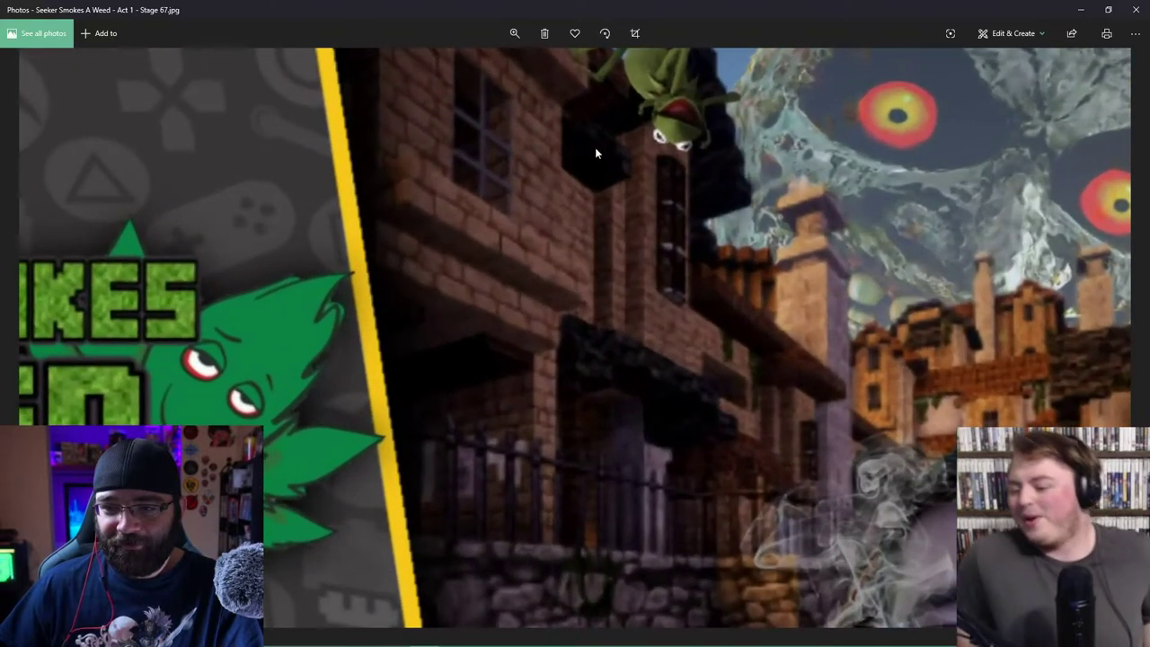
left_click_drag(595, 153, 575, 249)
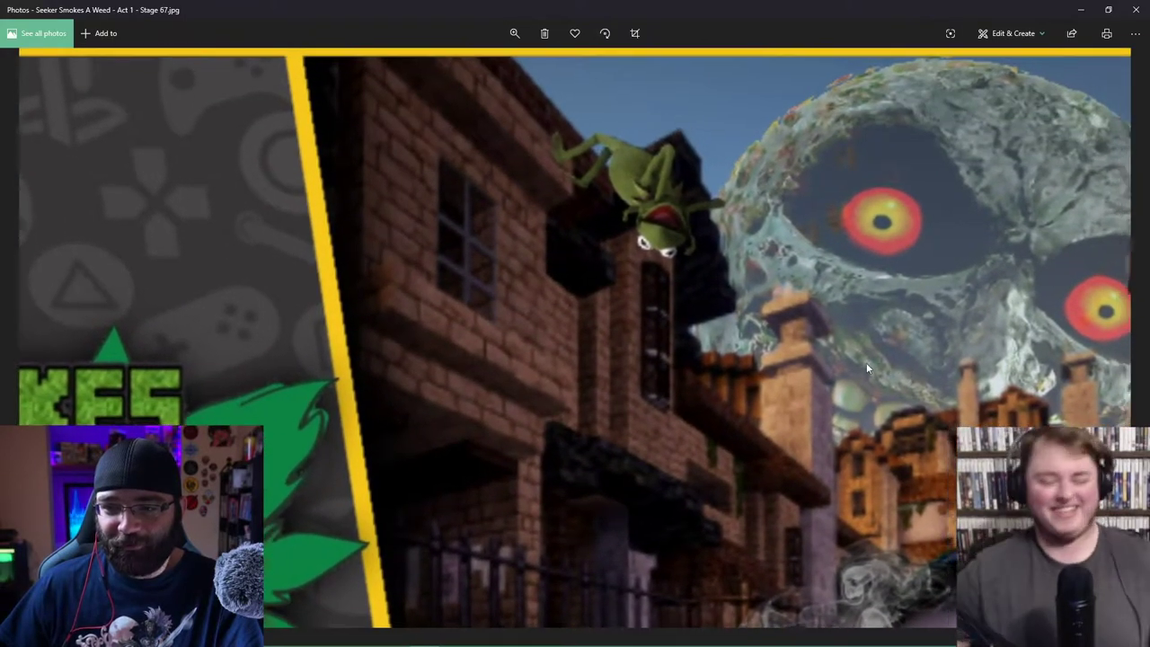
mouse_move(866, 362)
left_mouse_down()
mouse_move(640, 346)
mouse_move(599, 379)
left_mouse_up()
scroll(600, 372, "down", 3)
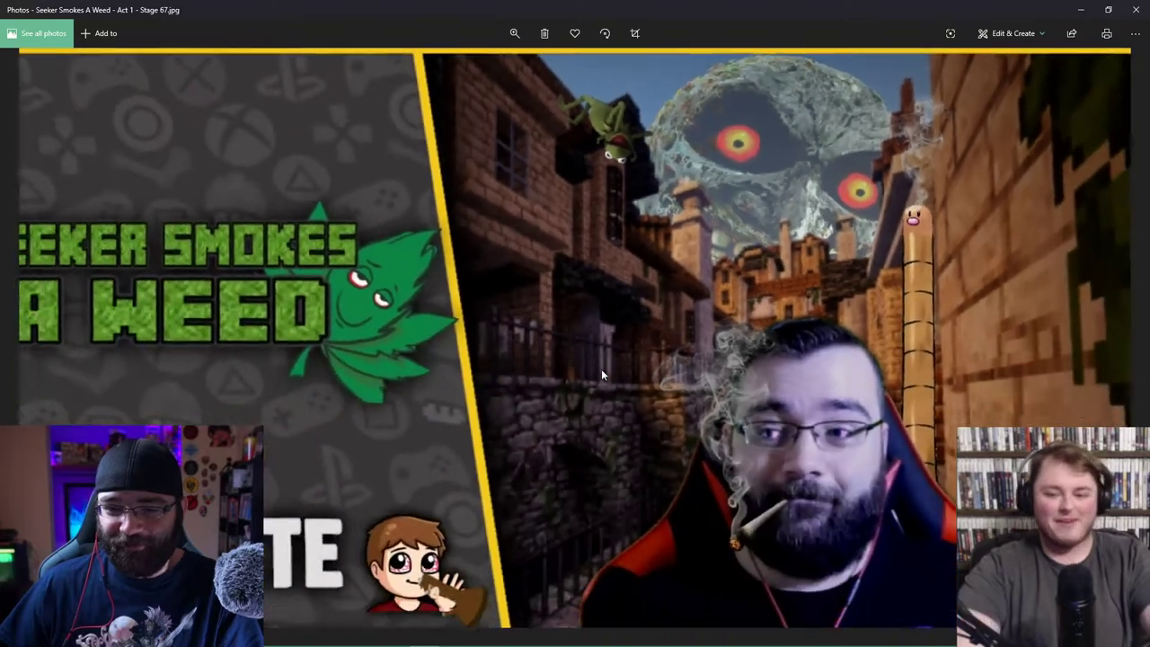
scroll(601, 375, "down", 3)
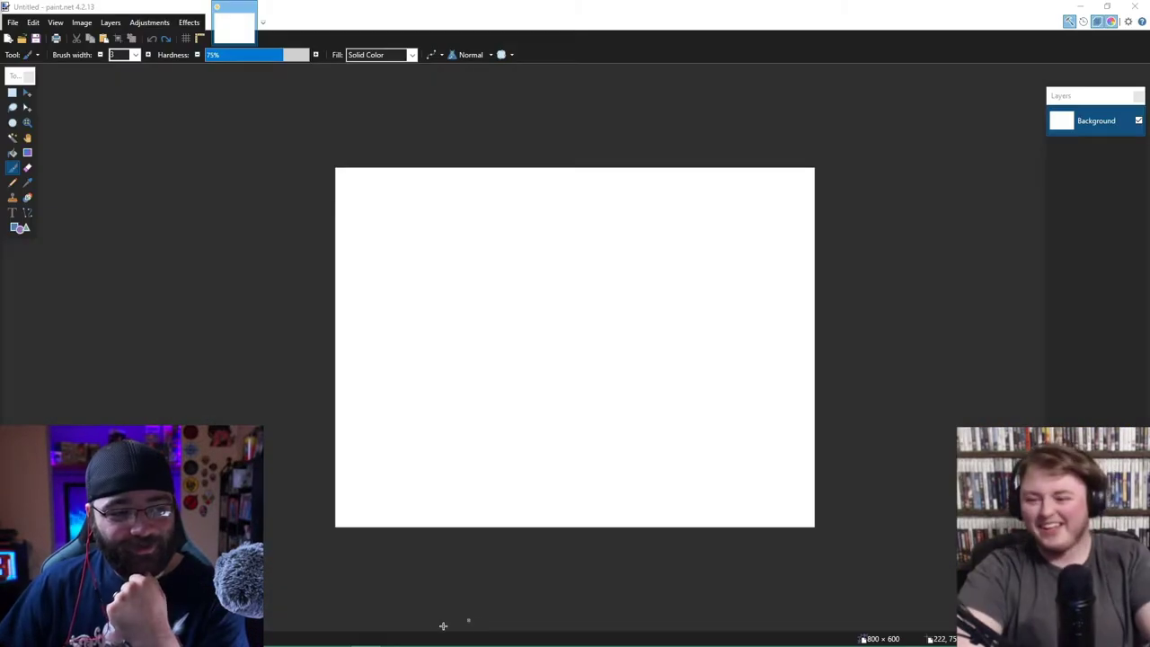
- Upload the Rosa trainer card image into the Discord direct message
left_click(306, 638)
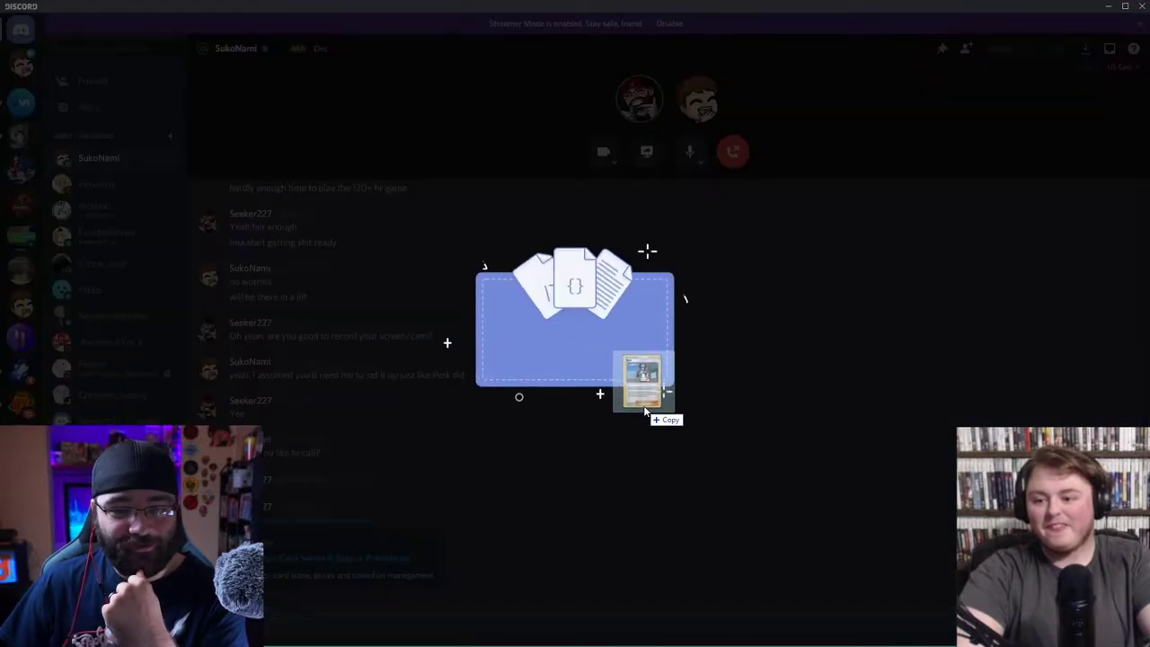
left_click_drag(1149, 404, 643, 405)
left_click(693, 390)
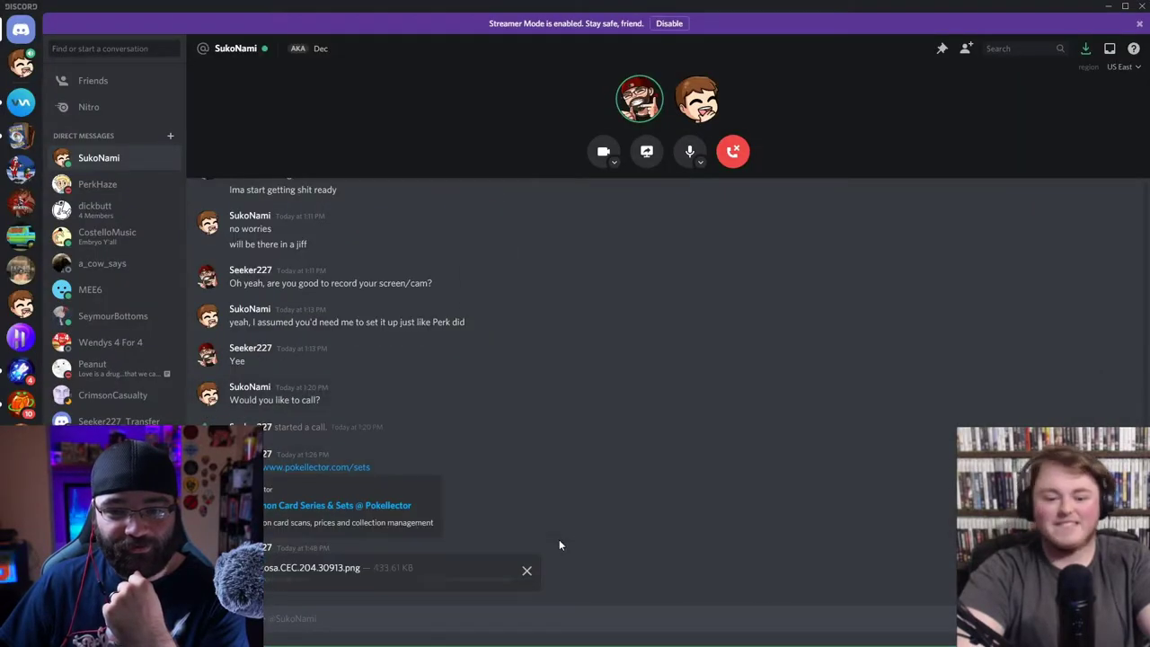
- View the posted Rosa card enlarged, close it, then enlarge the Pikachu card reply
left_click(296, 521)
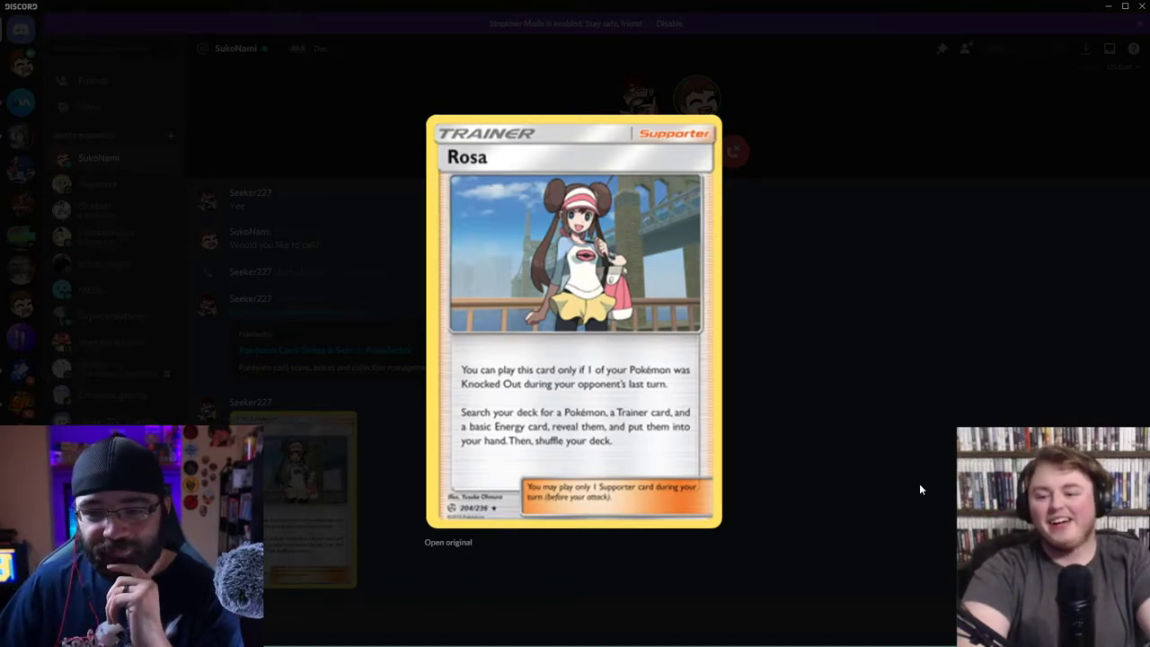
left_click(920, 487)
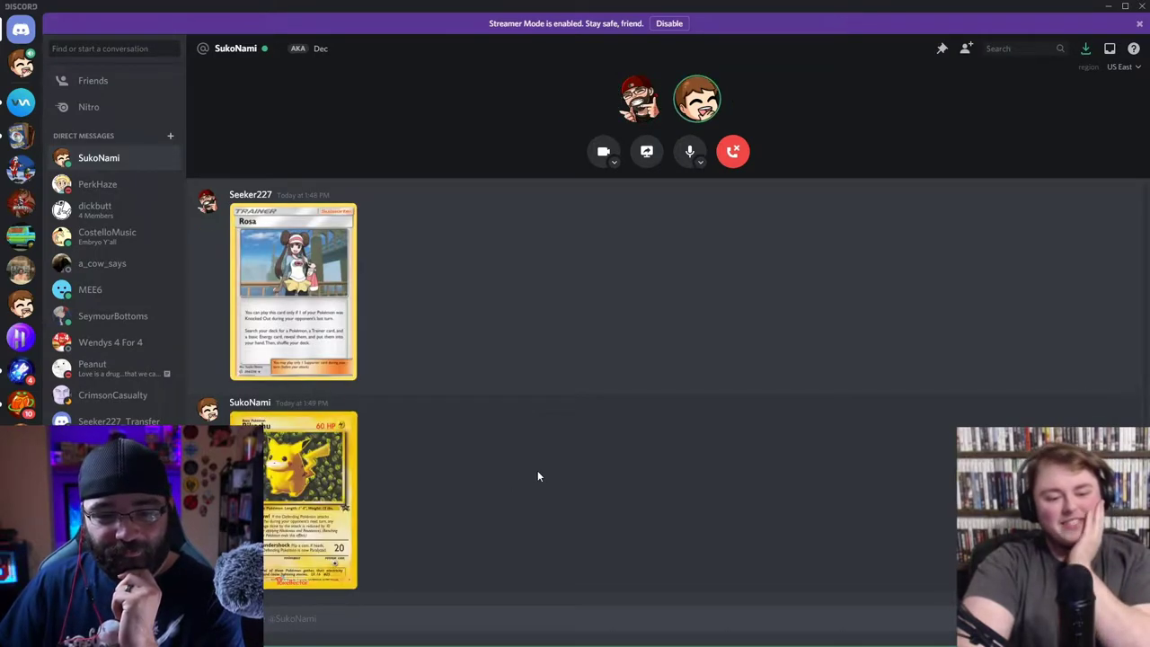
left_click(310, 499)
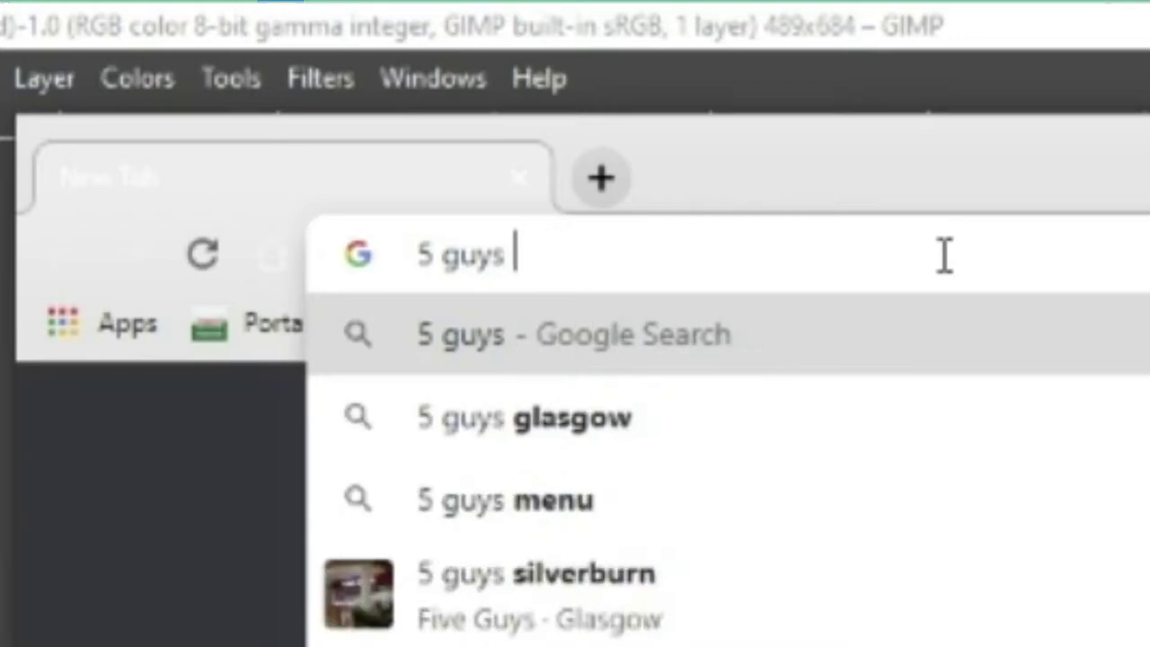
- Run a search for 'meme', correcting the extra typed letter
type("memes")
key("BackSpace")
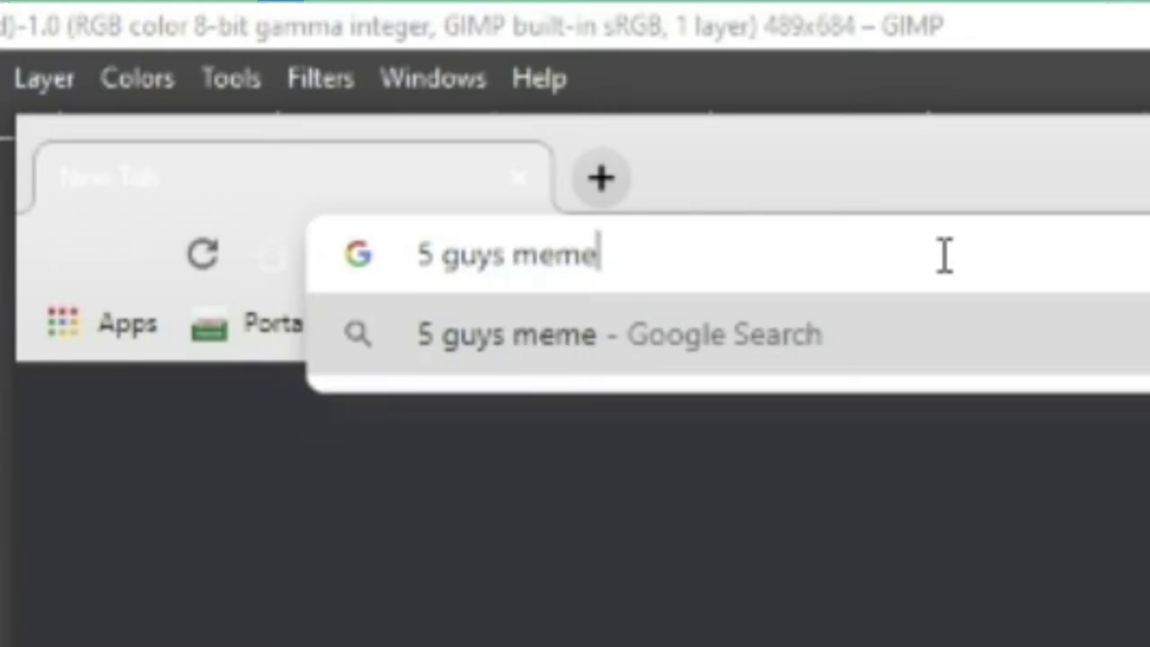
key("Return")
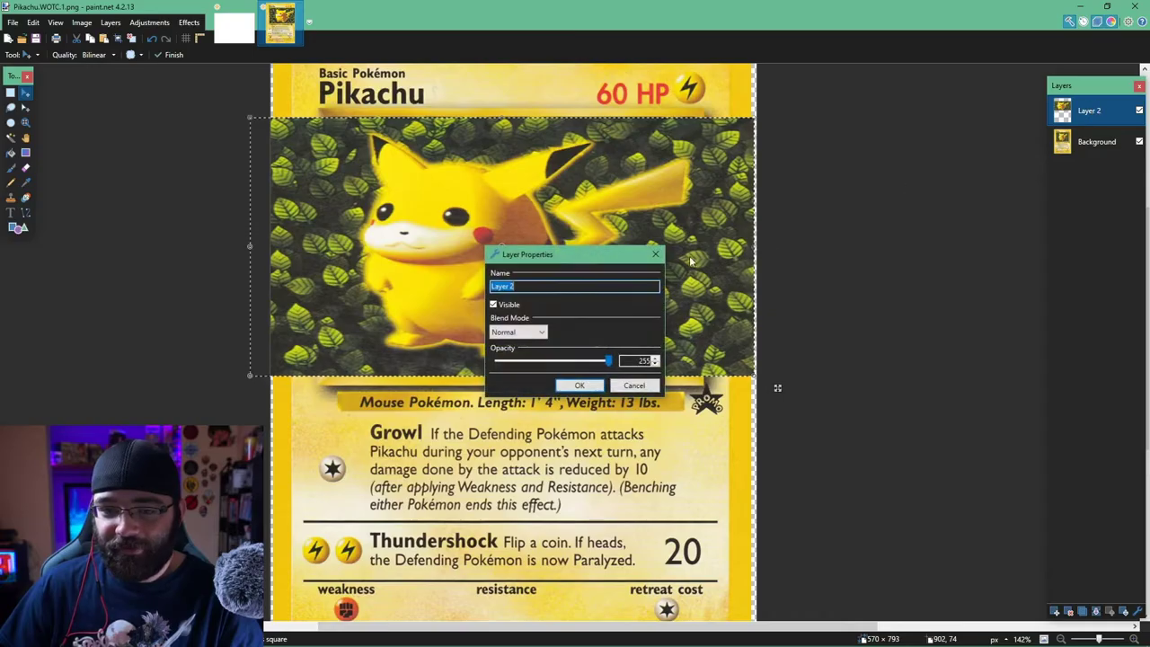
- Lower Layer 2's opacity so the card's yellow border shows through the artwork
left_click_drag(539, 254, 987, 120)
left_click_drag(1056, 226, 1023, 226)
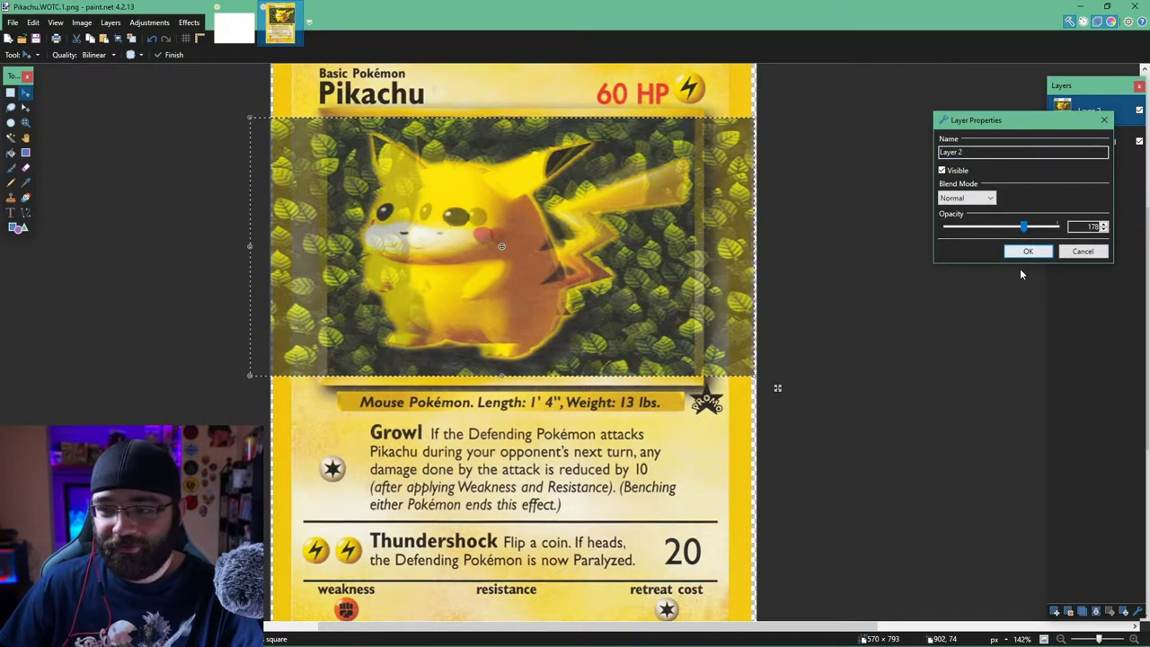
left_click(1027, 251)
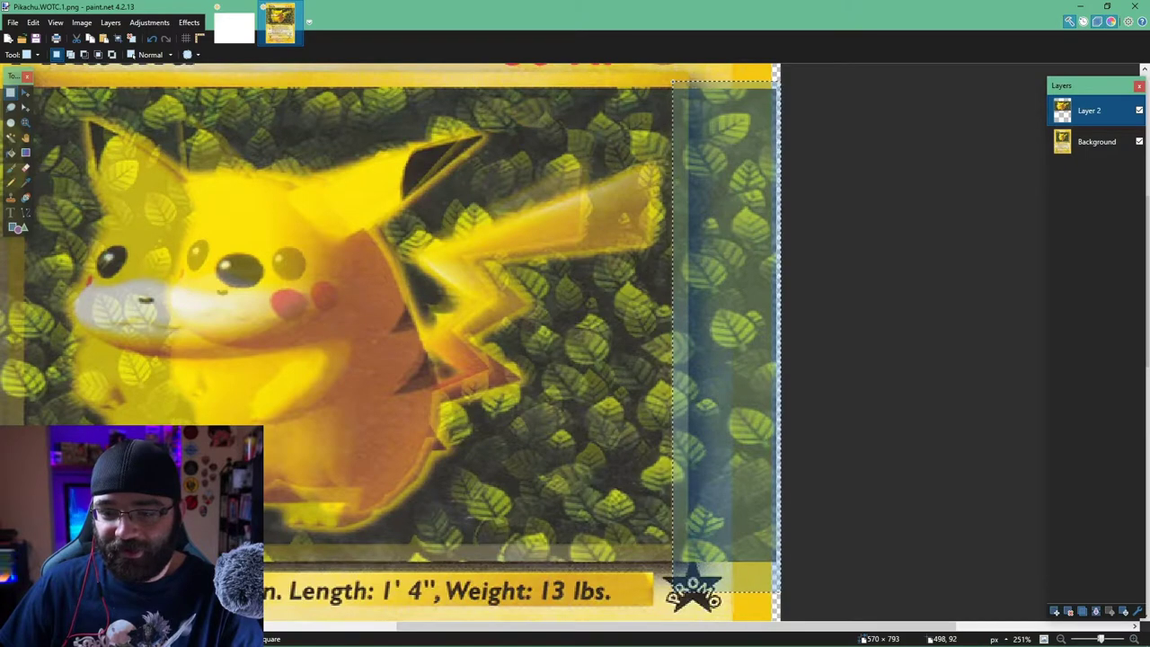
- Delete the leafy artwork overlapping the right, left and bottom borders
key("Delete")
scroll(674, 81, "down", 3)
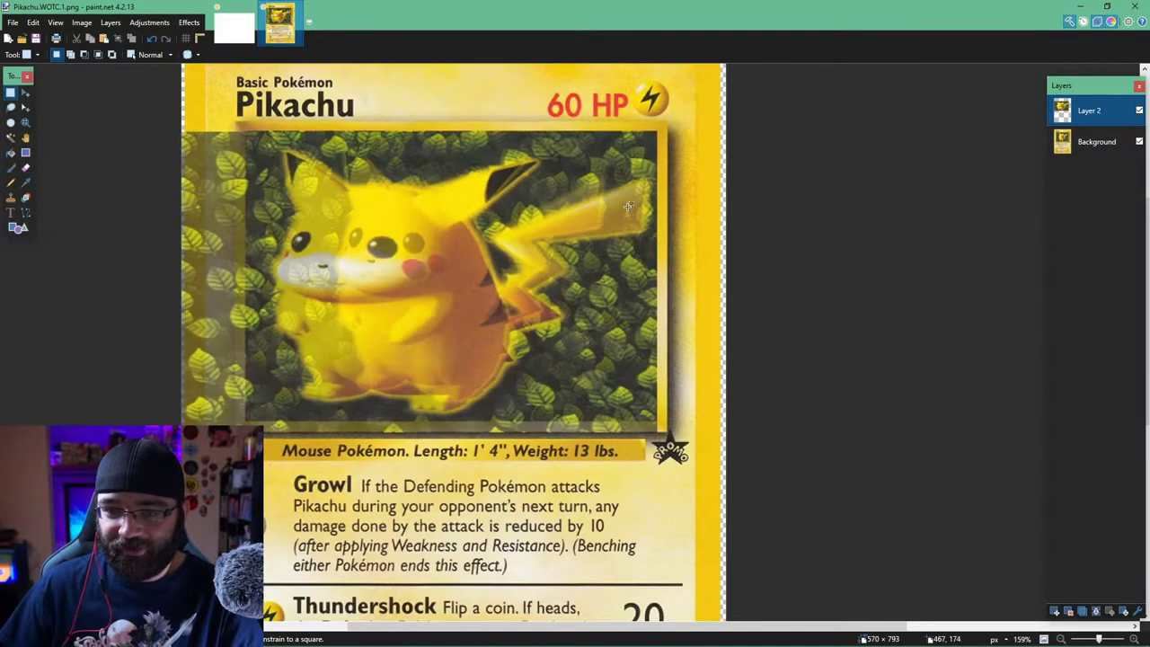
scroll(381, 137, "up", 2)
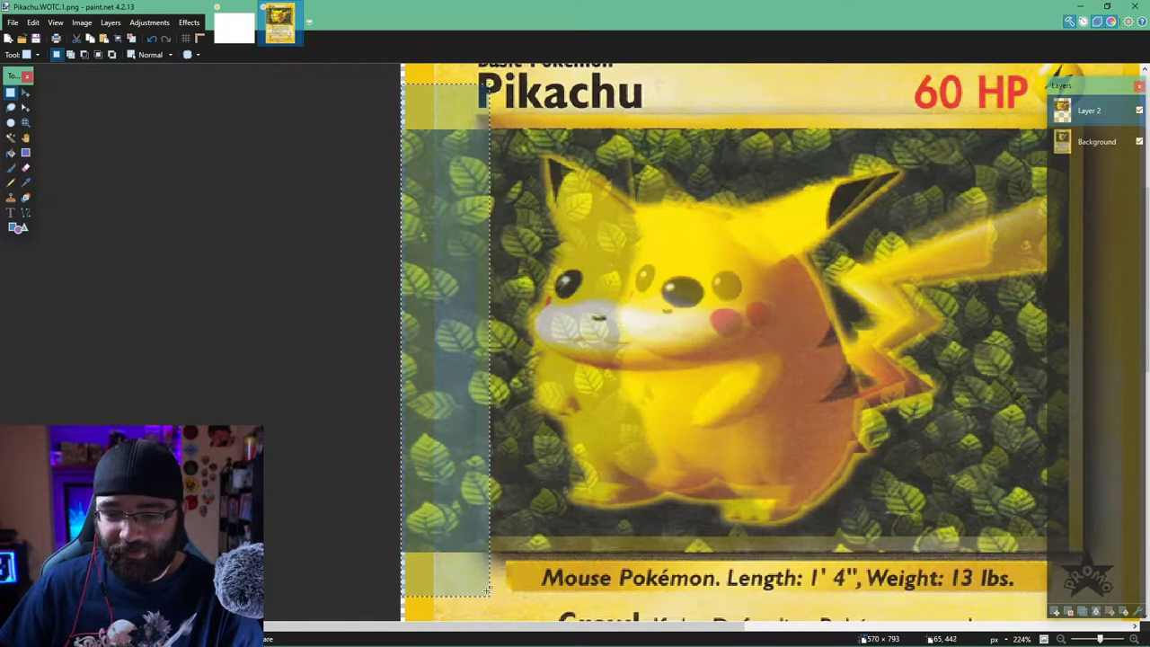
key("Delete")
scroll(481, 585, "down", 2)
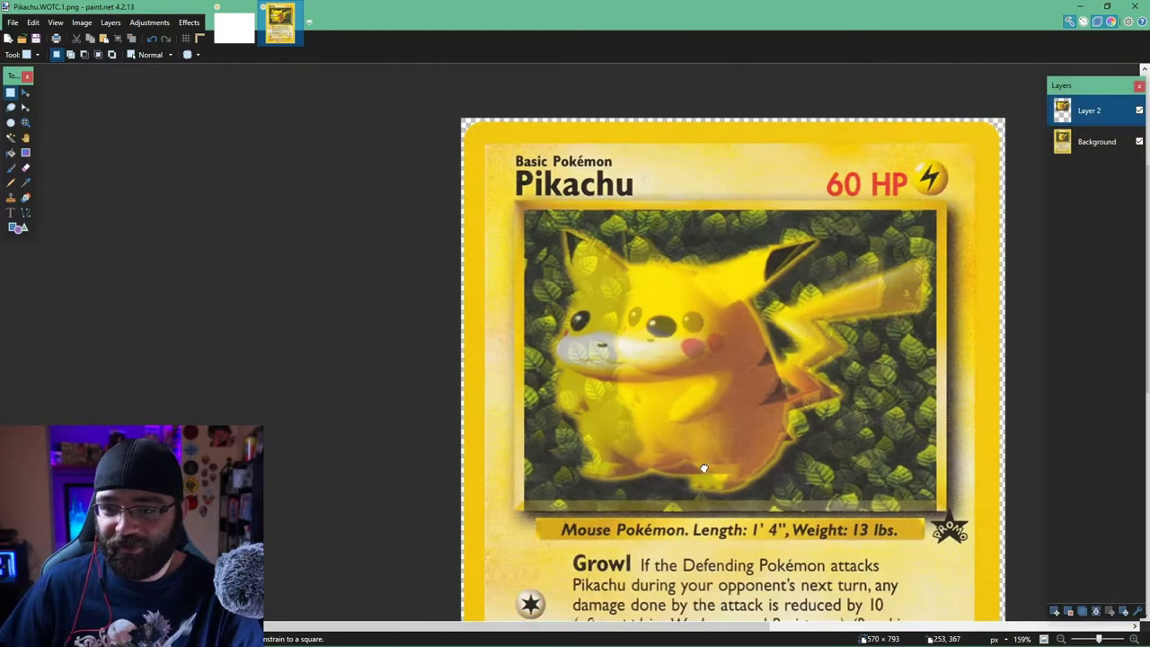
left_click_drag(934, 495, 385, 411)
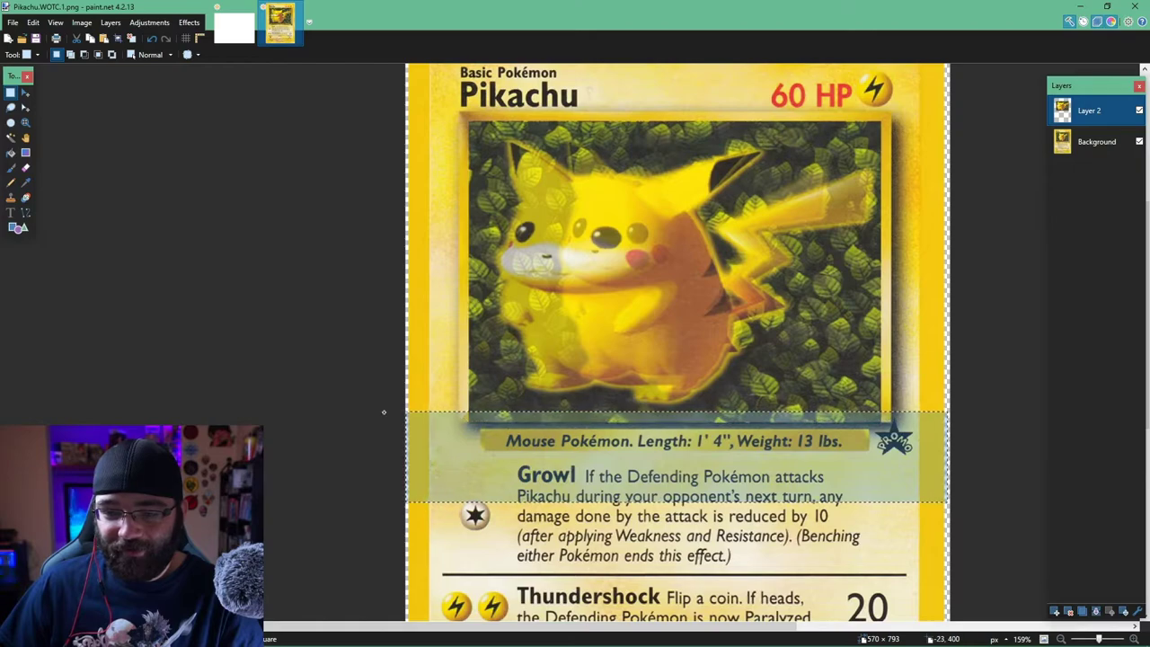
key("Delete")
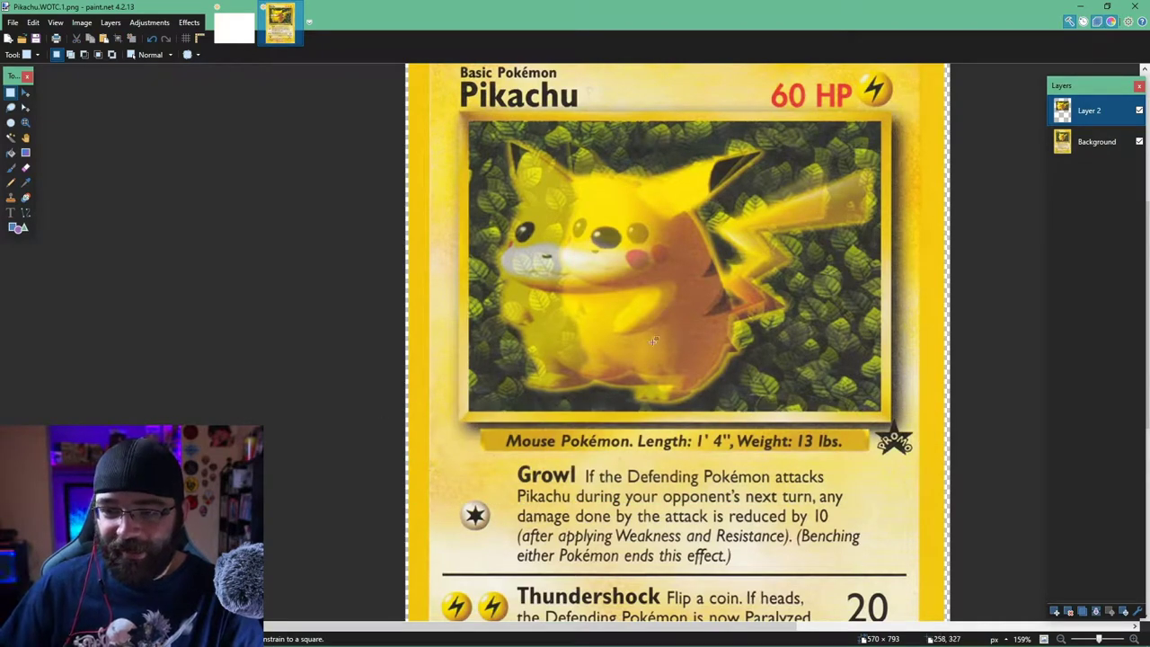
- Restore Layer 2 opacity to 255 and look over the trimmed card
double_click(1074, 113)
left_click_drag(583, 363, 664, 371)
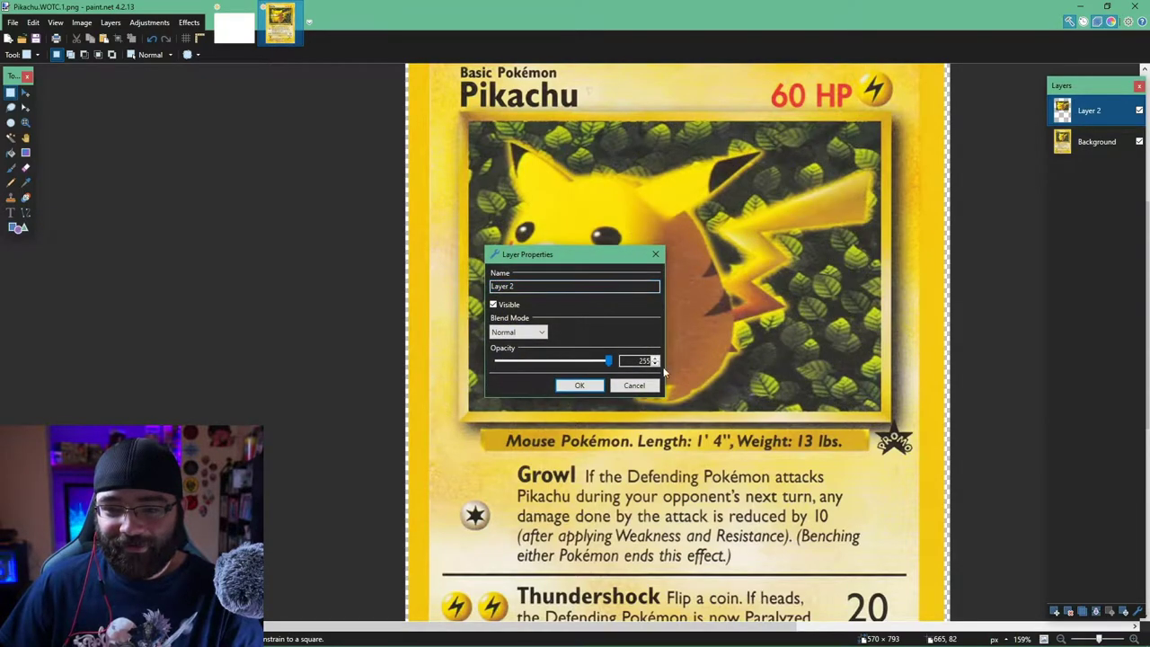
left_click(577, 386)
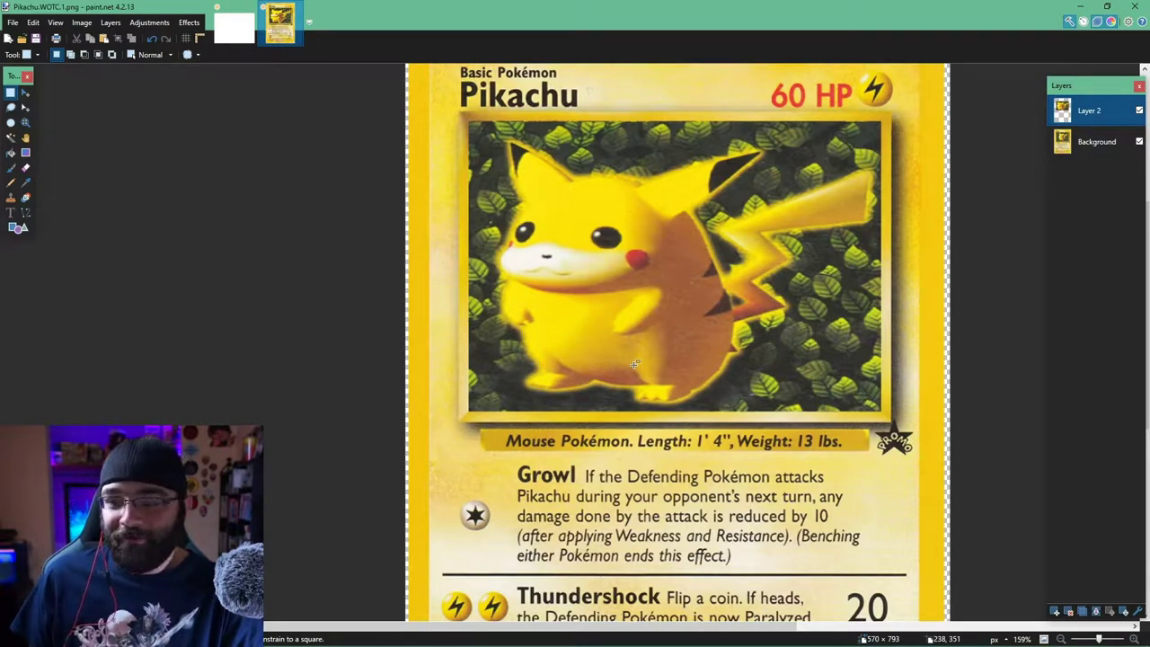
scroll(629, 364, "down", 3)
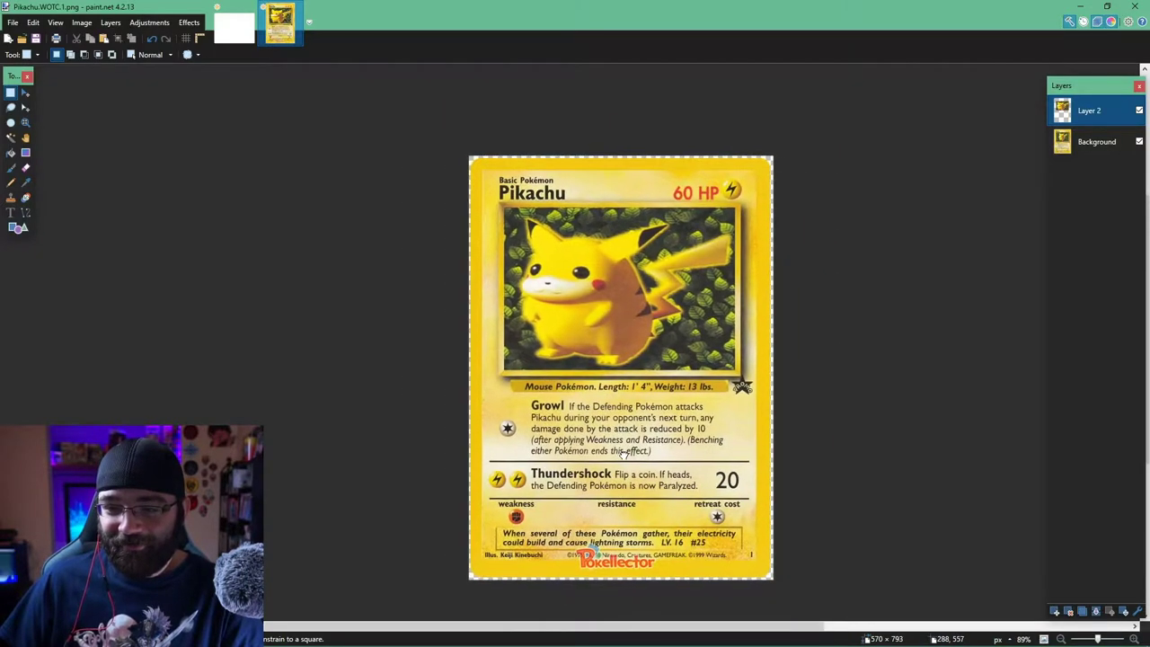
scroll(616, 376, "up", 2)
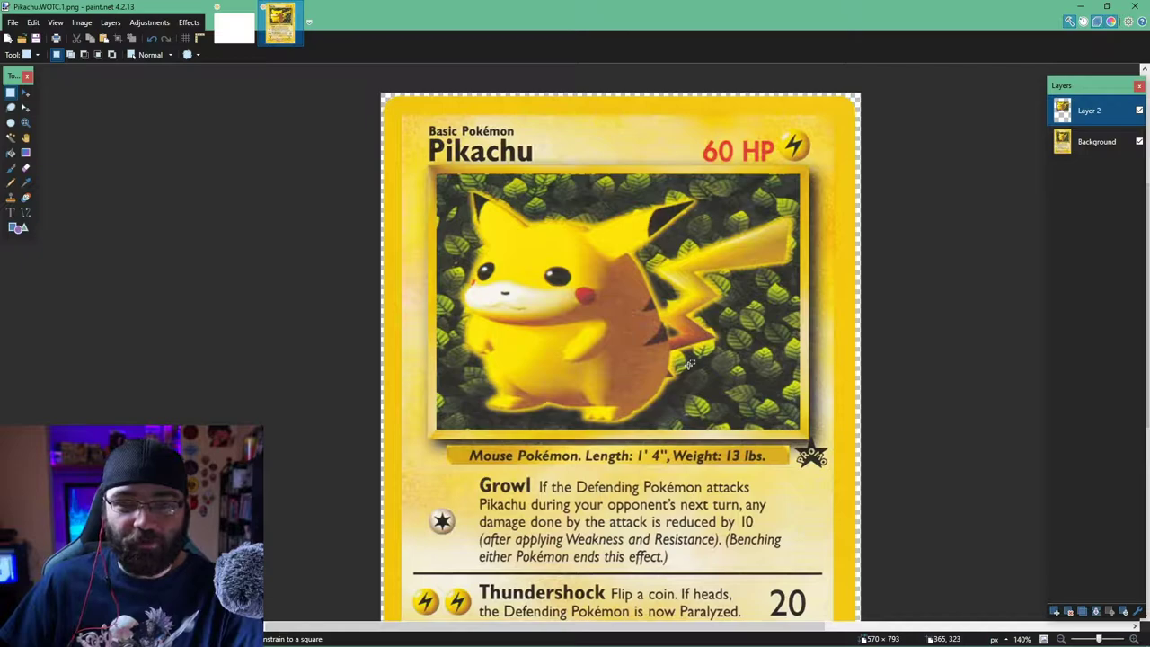
scroll(689, 363, "down", 2)
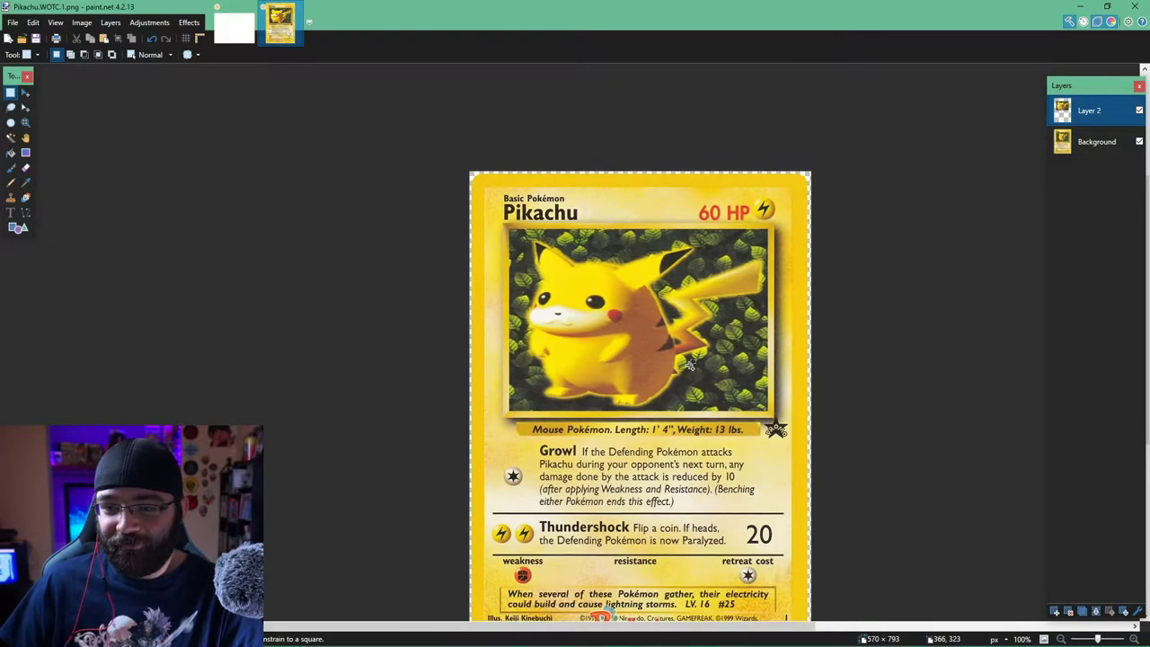
left_click_drag(690, 364, 634, 300)
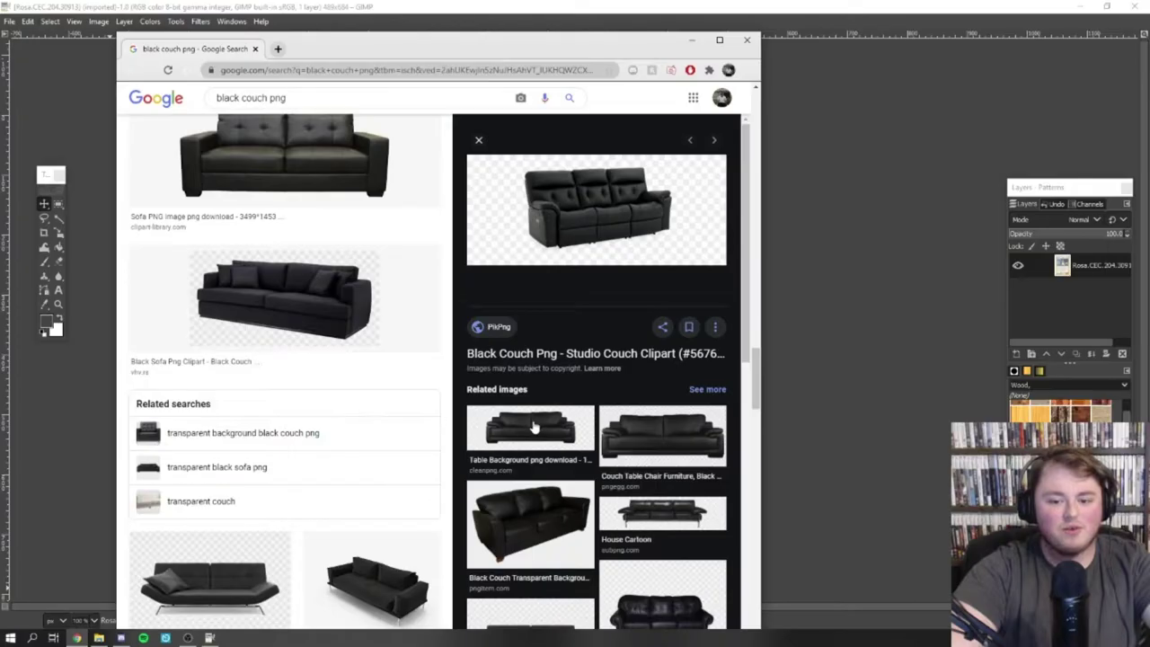
- Browse the black couch png image results, then return to the card image
scroll(326, 449, "down", 2)
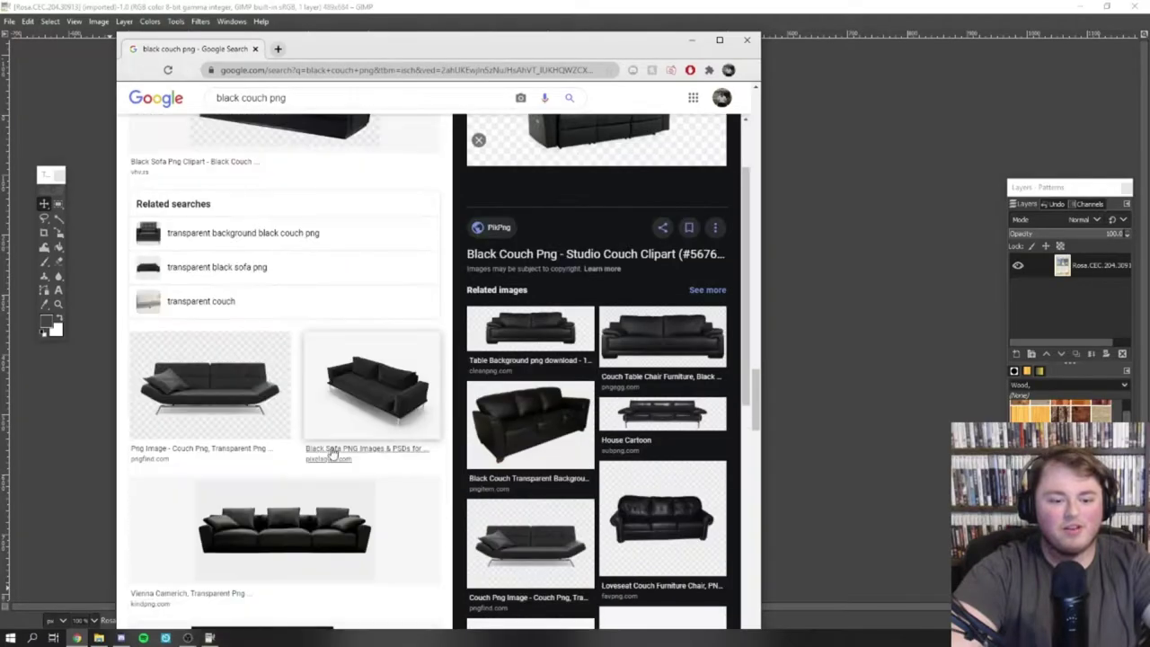
scroll(257, 423, "down", 2)
scroll(269, 397, "down", 2)
scroll(279, 445, "down", 2)
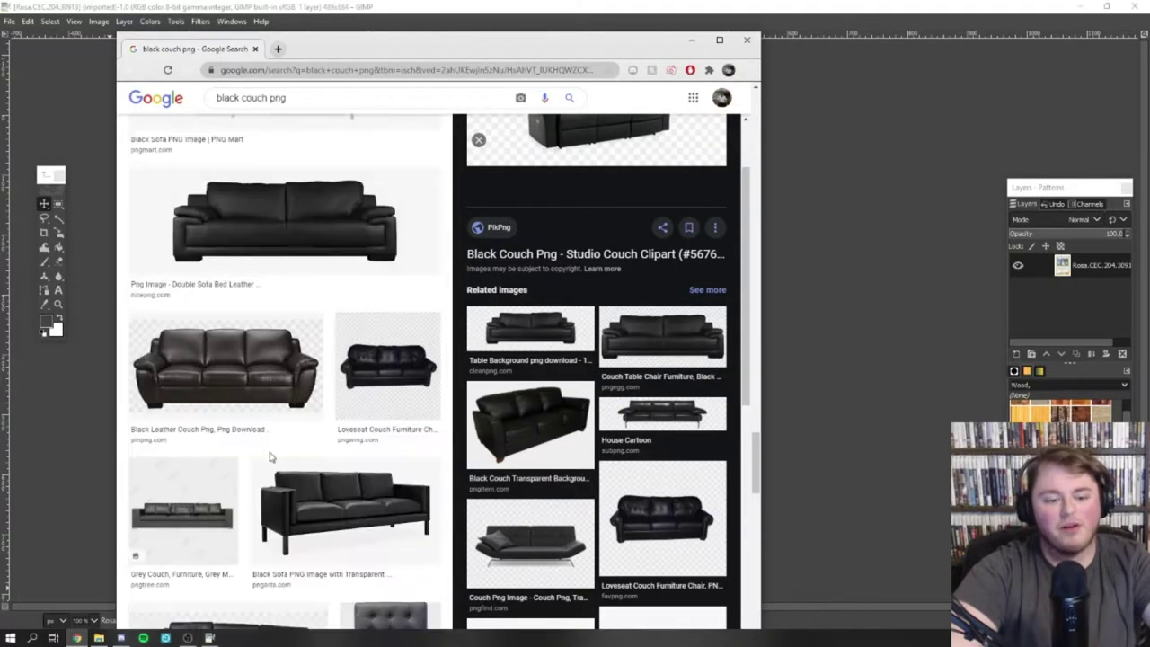
scroll(265, 443, "down", 2)
scroll(263, 445, "down", 2)
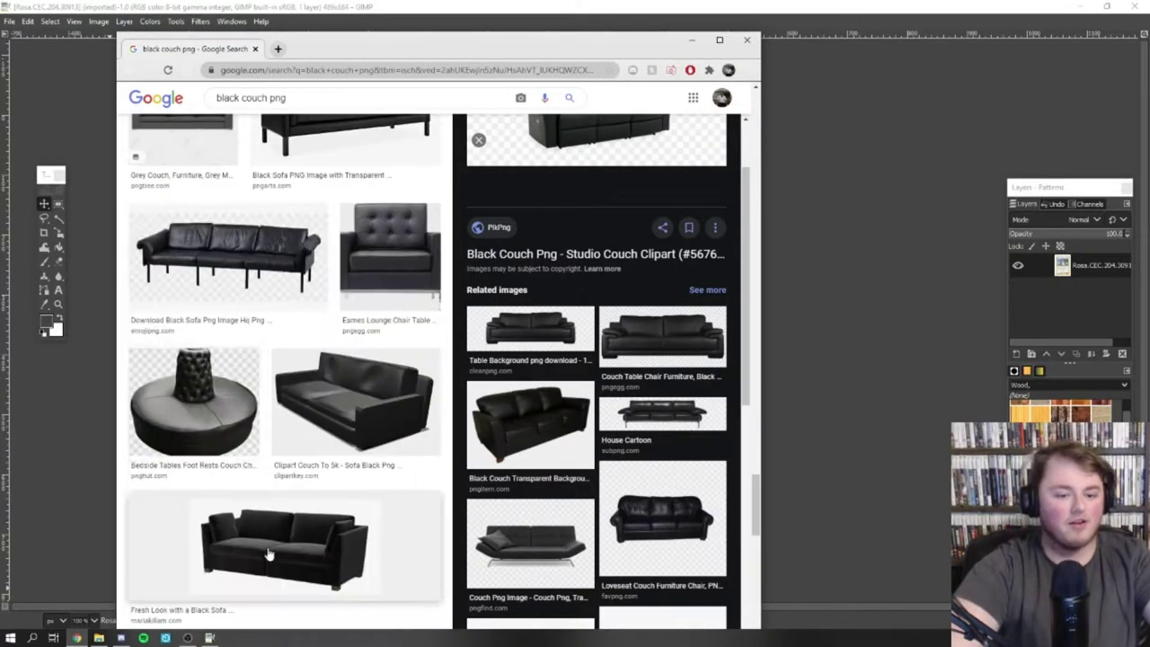
scroll(314, 458, "down", 2)
scroll(366, 474, "down", 1)
scroll(381, 467, "down", 2)
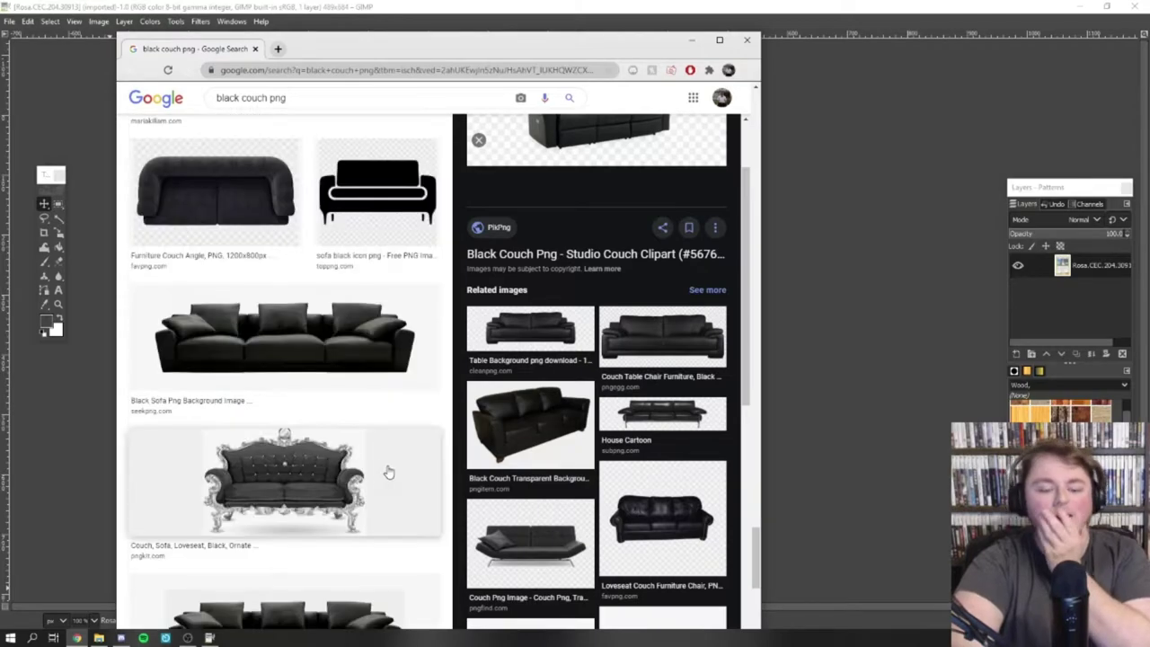
scroll(386, 469, "down", 3)
scroll(398, 472, "down", 1)
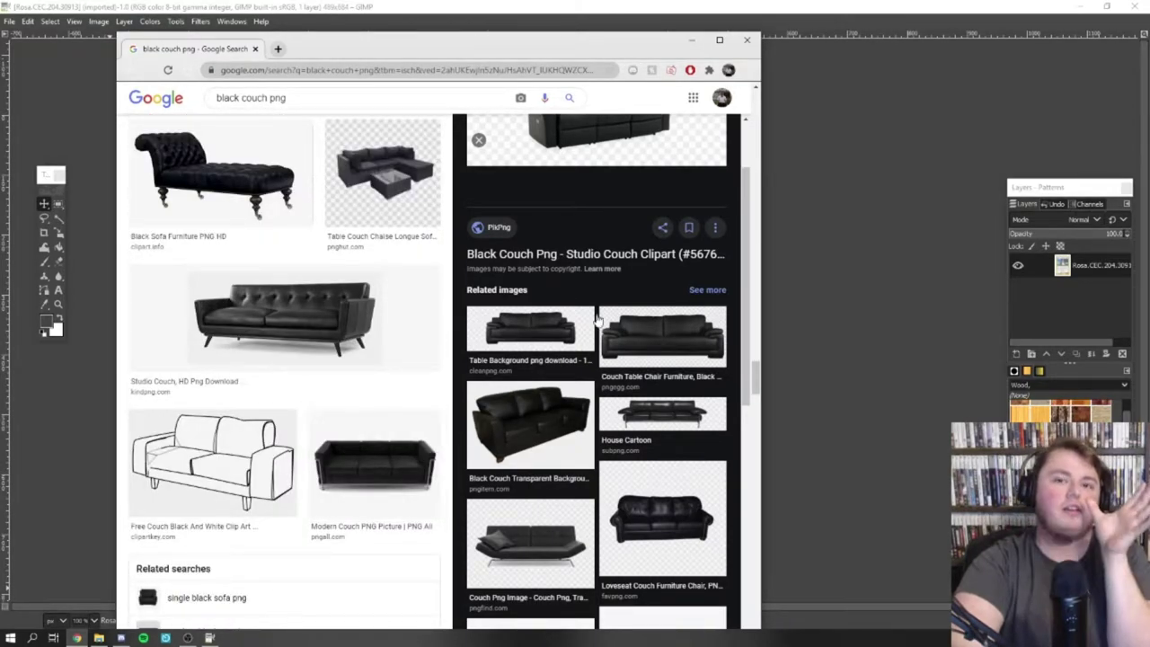
left_click(690, 45)
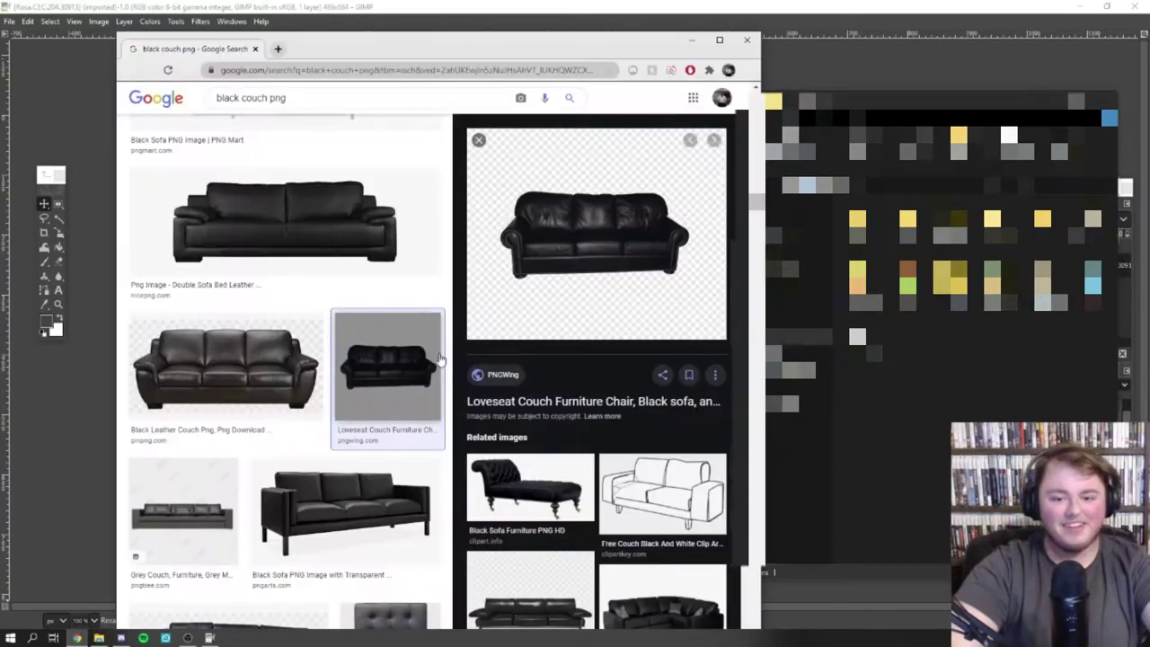
- Scroll further through the couch results and preview the Free Couch Transparent Background image
scroll(452, 351, "down", 3)
scroll(374, 282, "down", 3)
scroll(375, 282, "down", 1)
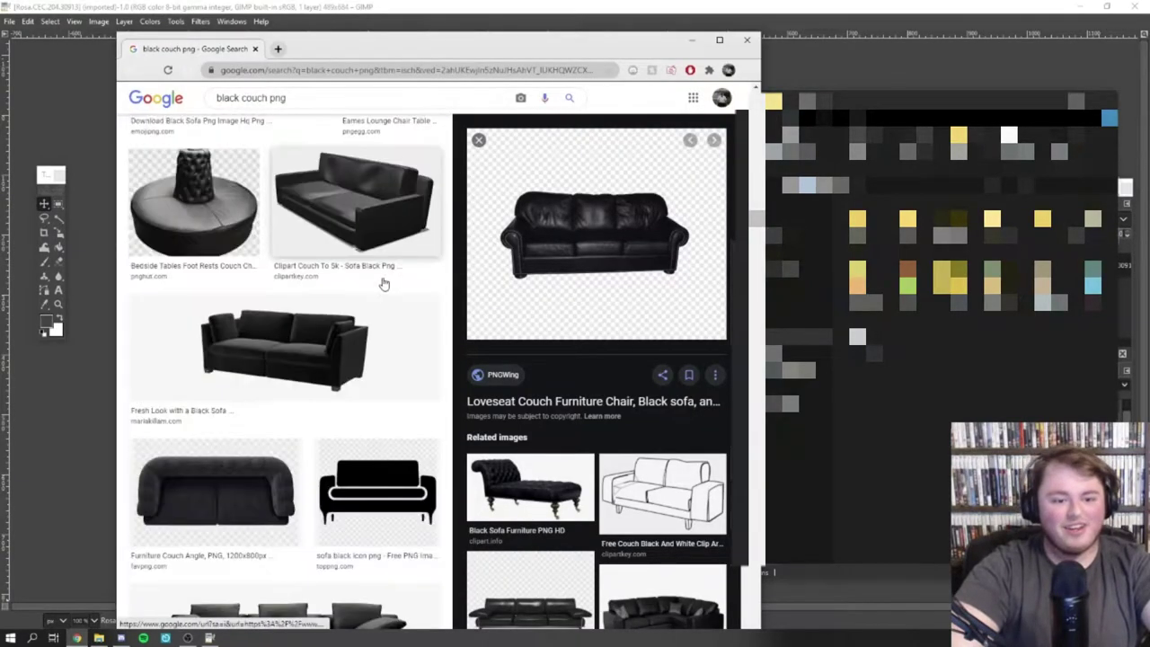
scroll(385, 282, "down", 2)
scroll(458, 344, "down", 3)
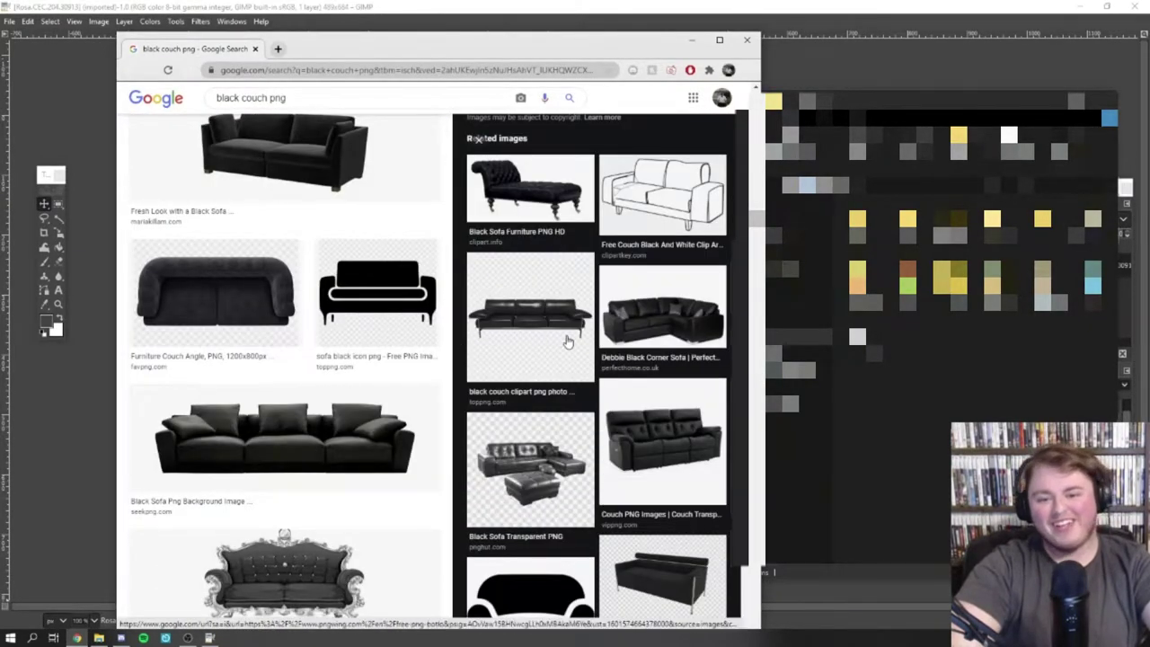
scroll(578, 333, "down", 1)
scroll(593, 328, "down", 2)
scroll(624, 314, "down", 1)
scroll(630, 312, "down", 1)
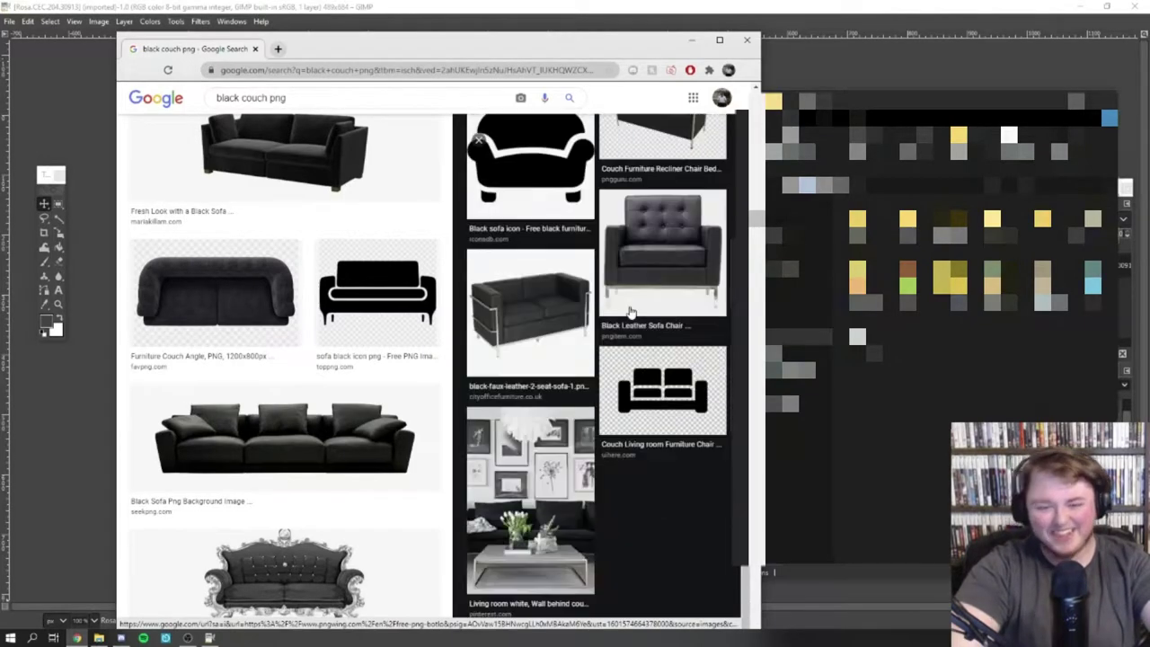
scroll(387, 431, "down", 2)
scroll(377, 458, "down", 1)
scroll(373, 473, "down", 2)
scroll(373, 473, "down", 3)
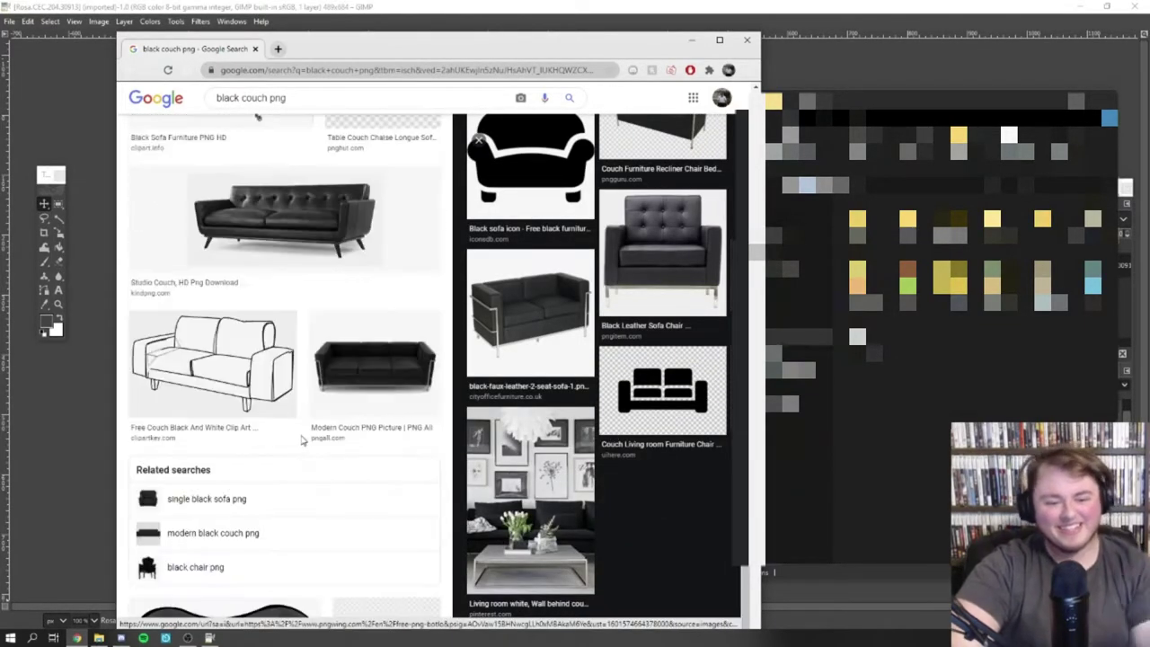
scroll(303, 437, "down", 2)
scroll(359, 398, "down", 3)
scroll(379, 364, "down", 2)
scroll(377, 366, "down", 2)
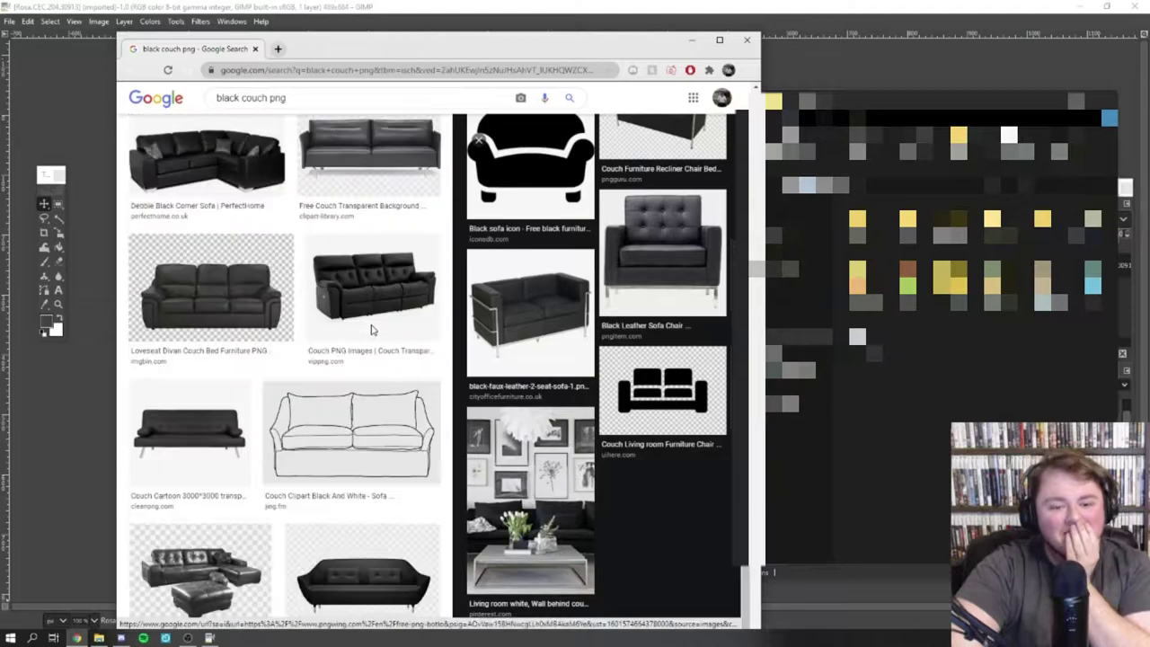
scroll(378, 297, "up", 2)
left_click(388, 268)
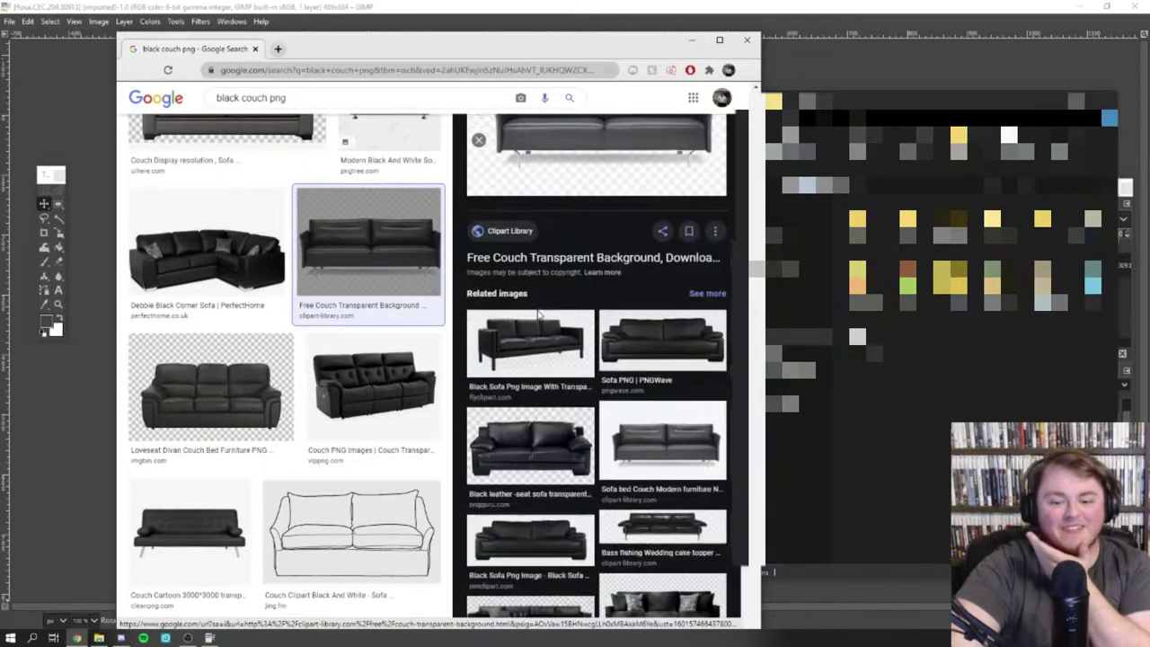
scroll(593, 405, "down", 4)
scroll(380, 333, "down", 3)
scroll(344, 337, "down", 2)
scroll(344, 337, "down", 3)
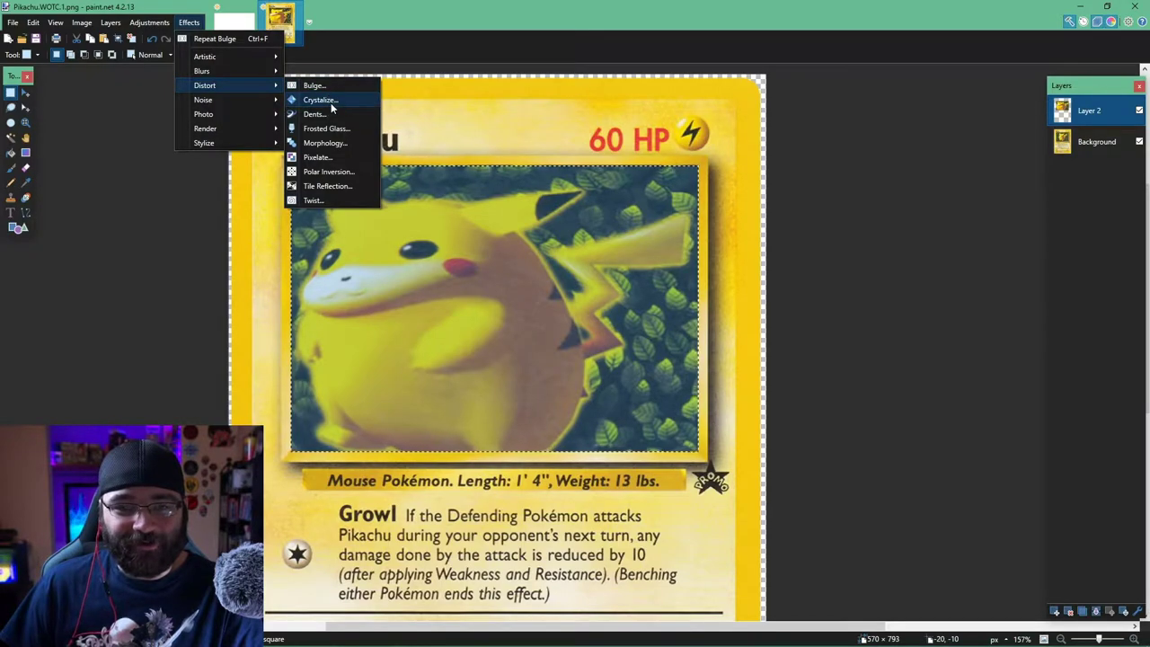
- Try a Dents distortion on the card, then cancel it, leaving the card unchanged
left_click(327, 115)
left_click_drag(570, 222, 742, 217)
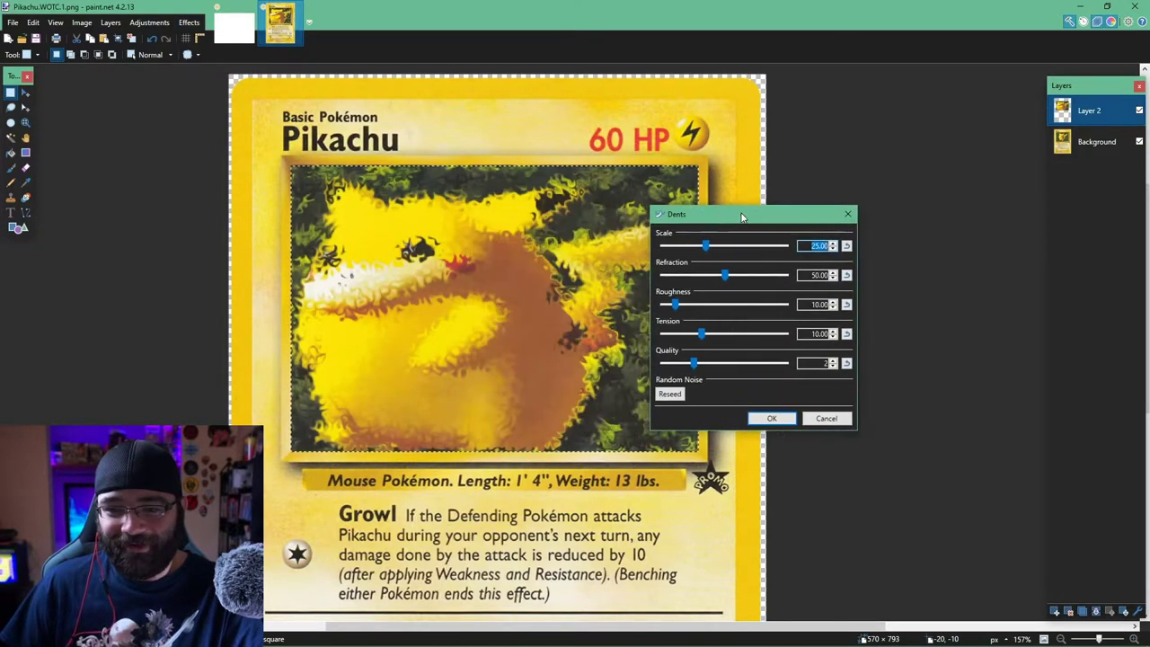
left_click(826, 418)
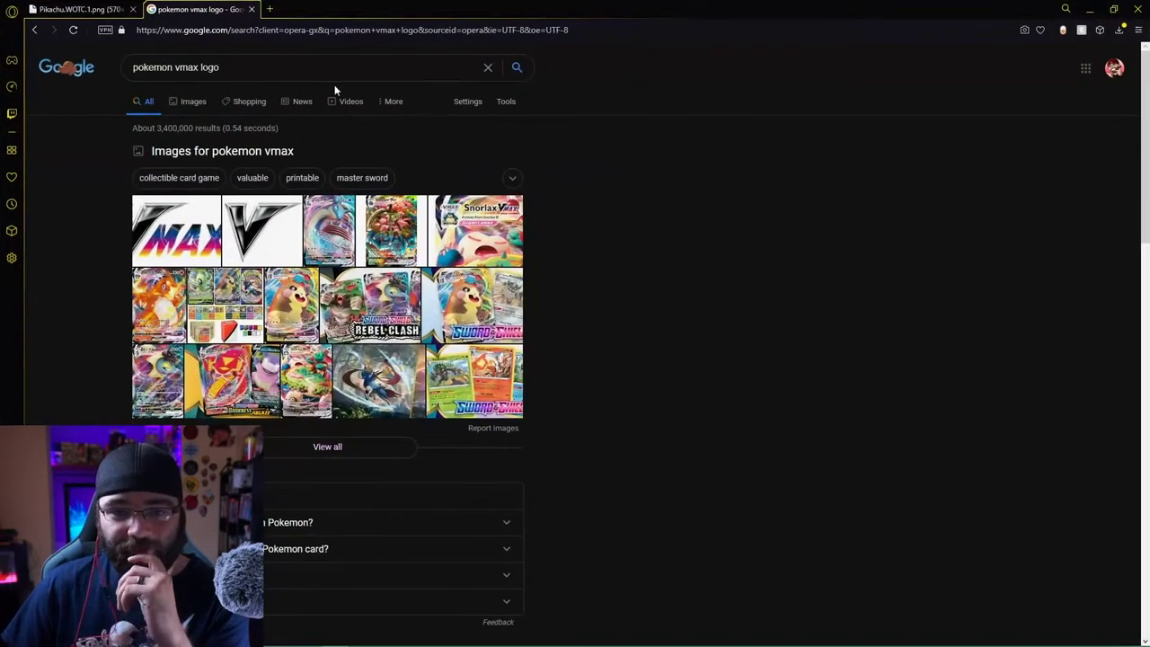
- Open the pokemon vmax logo image results and save the transparent VMAX logo image
left_click(189, 101)
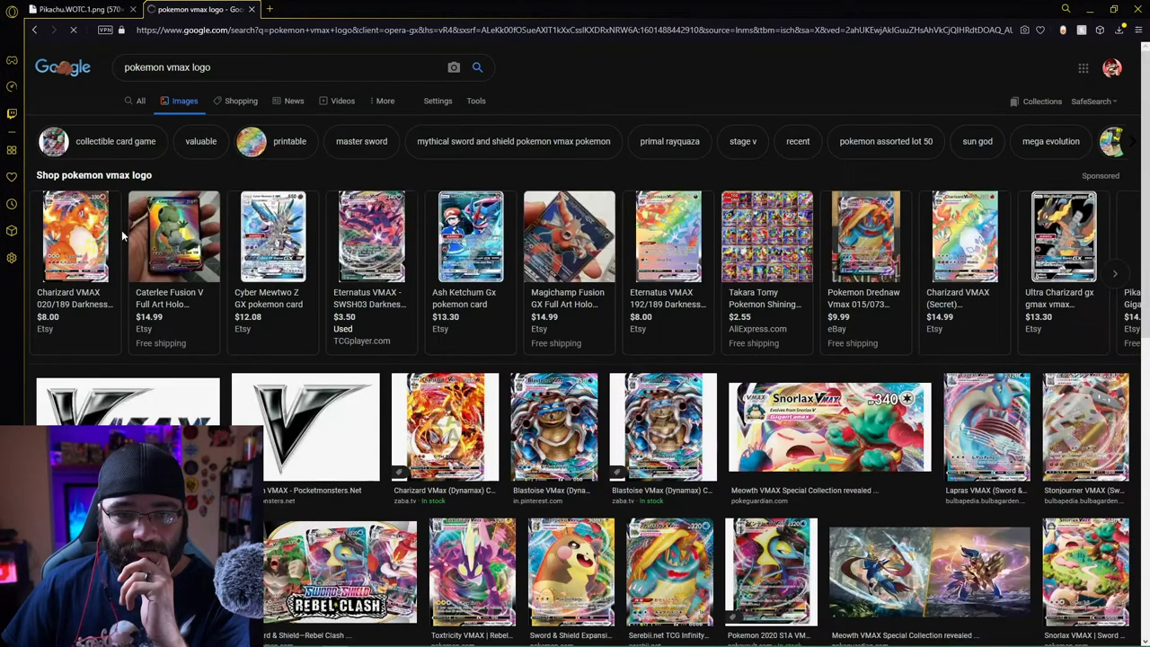
left_click(127, 404)
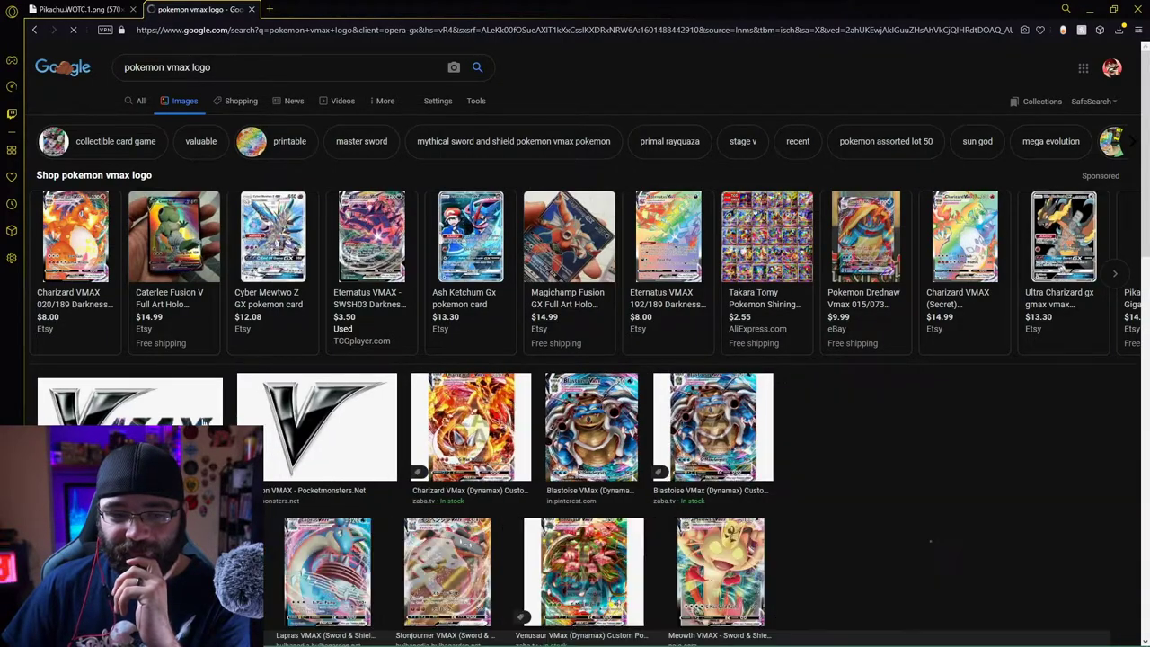
right_click(914, 241)
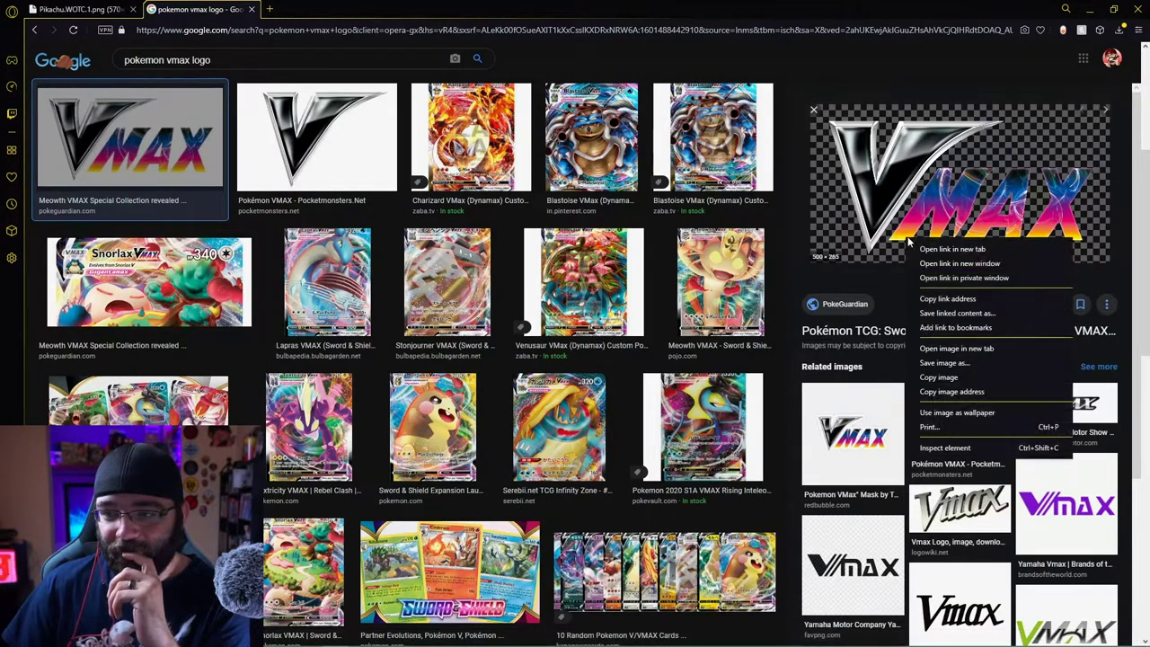
left_click(954, 362)
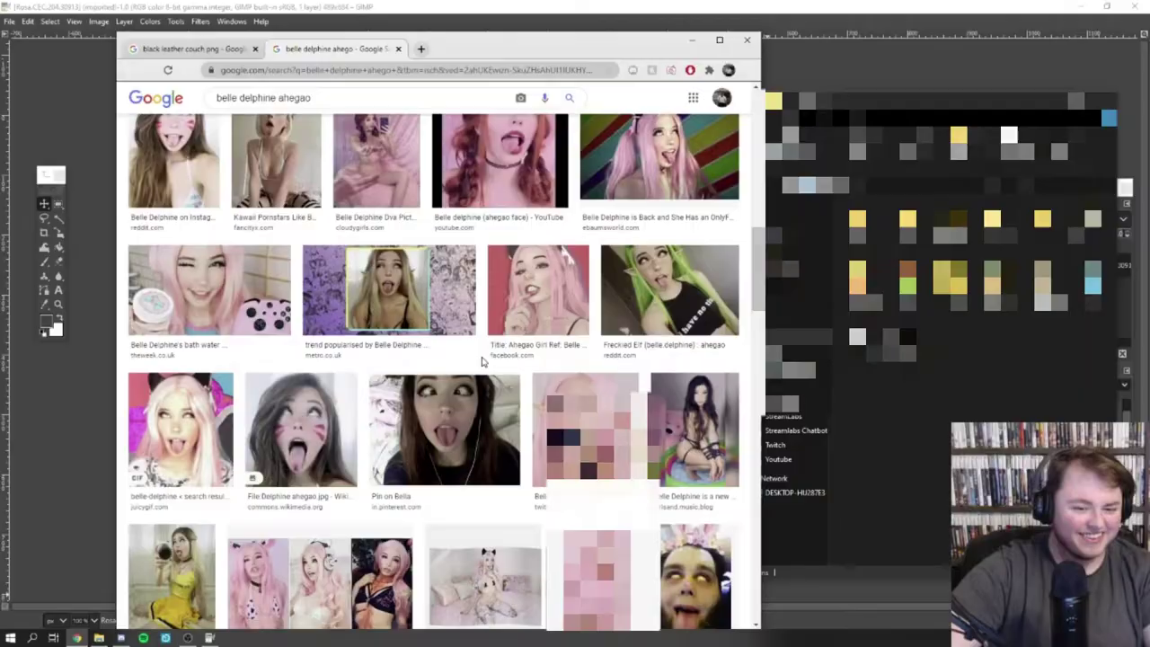
scroll(482, 361, "down", 1)
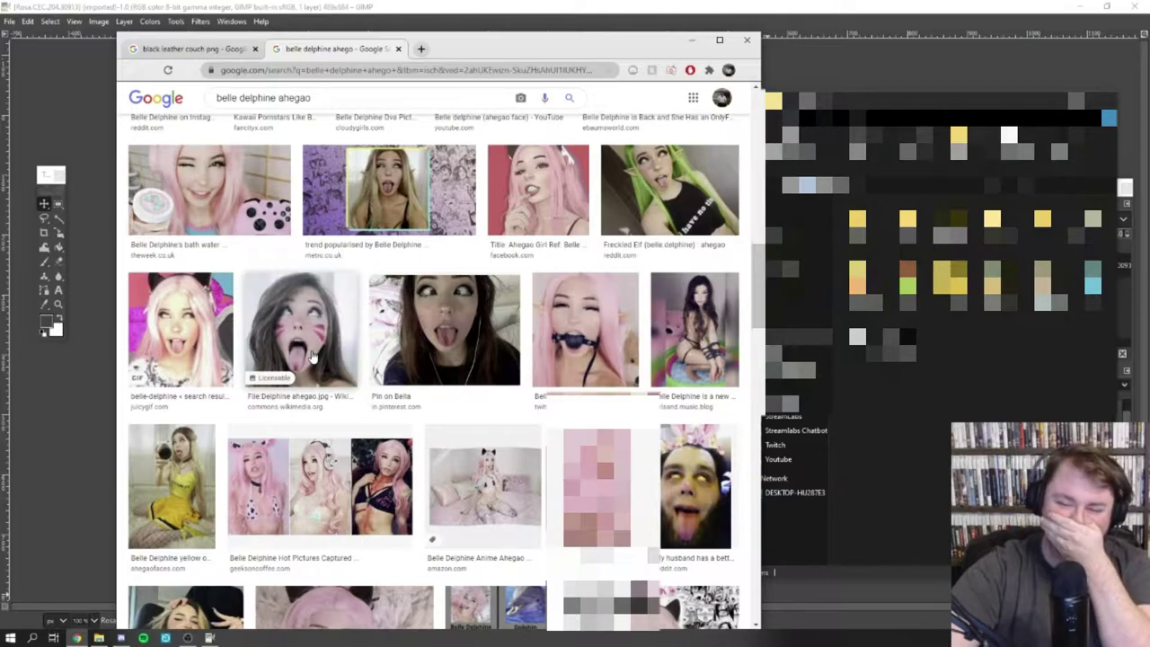
- Scroll through the weightwatchers logo image results to reach the transparent WW logo
scroll(313, 357, "down", 1)
scroll(269, 368, "down", 1)
scroll(229, 382, "down", 1)
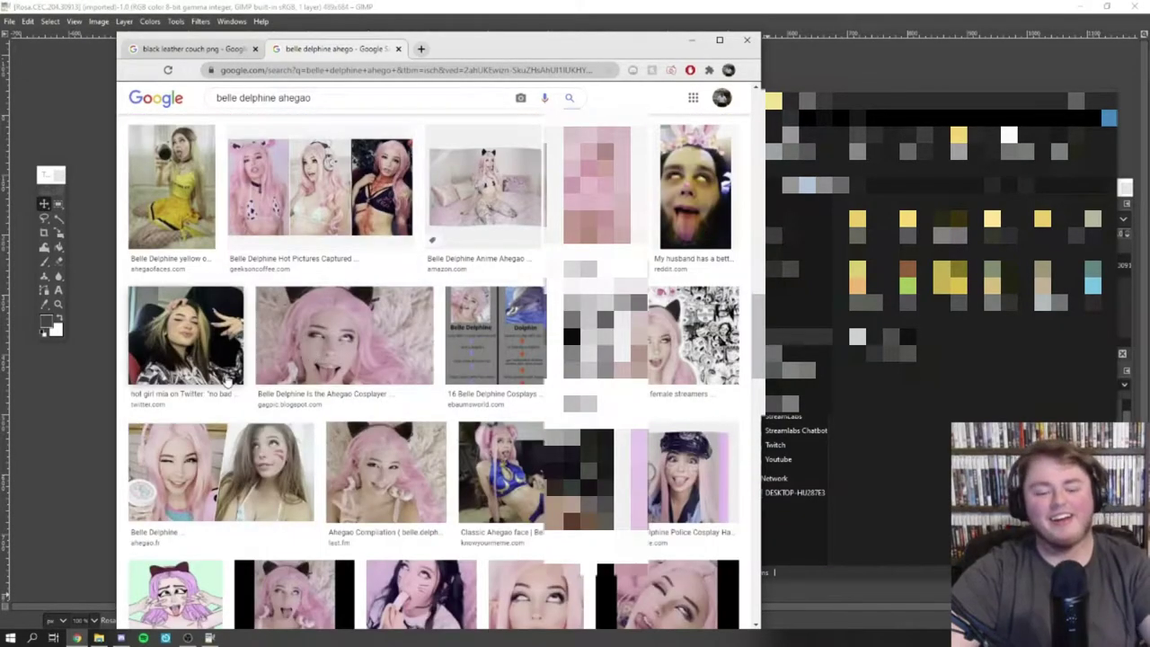
scroll(243, 381, "down", 1)
scroll(258, 381, "down", 1)
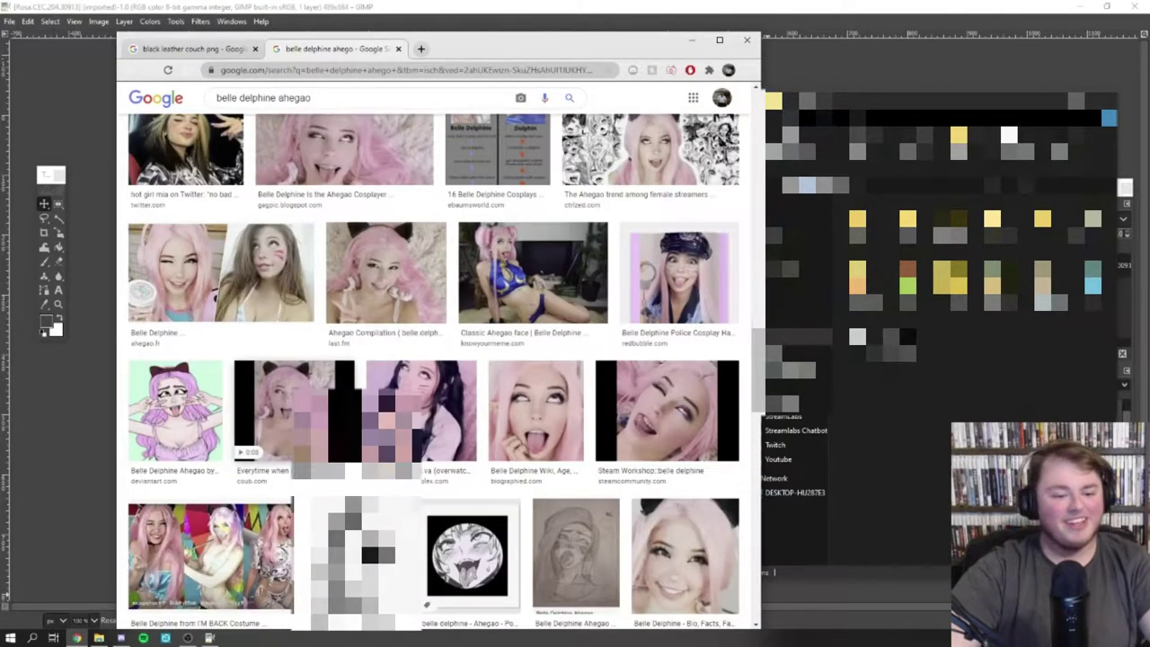
scroll(258, 380, "down", 1)
scroll(257, 381, "down", 2)
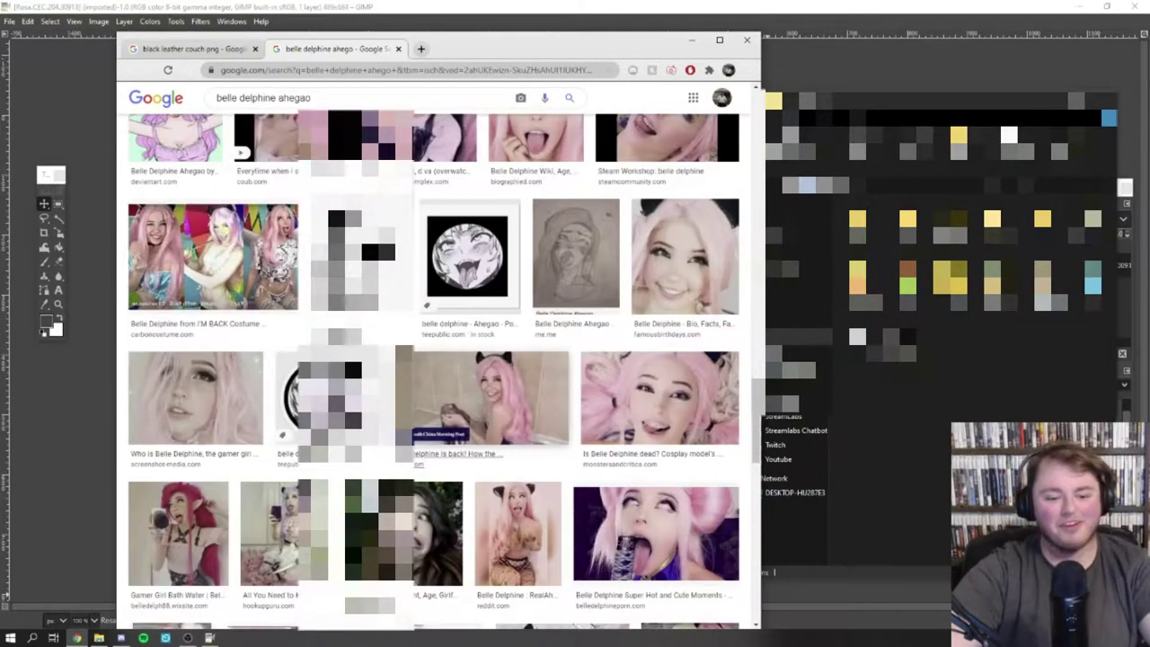
scroll(374, 475, "down", 2)
scroll(374, 475, "down", 1)
scroll(374, 475, "down", 2)
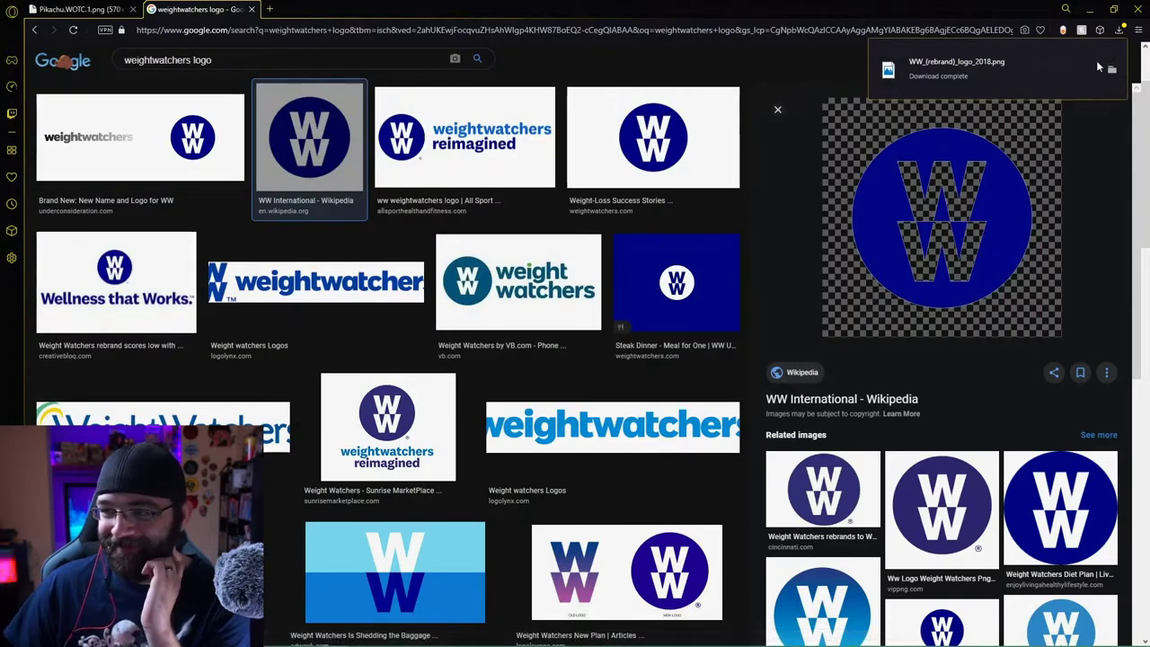
- Paste the WW logo as a new layer, shrink it to about 75 px and place it under 'resistance'
key("alt+Tab")
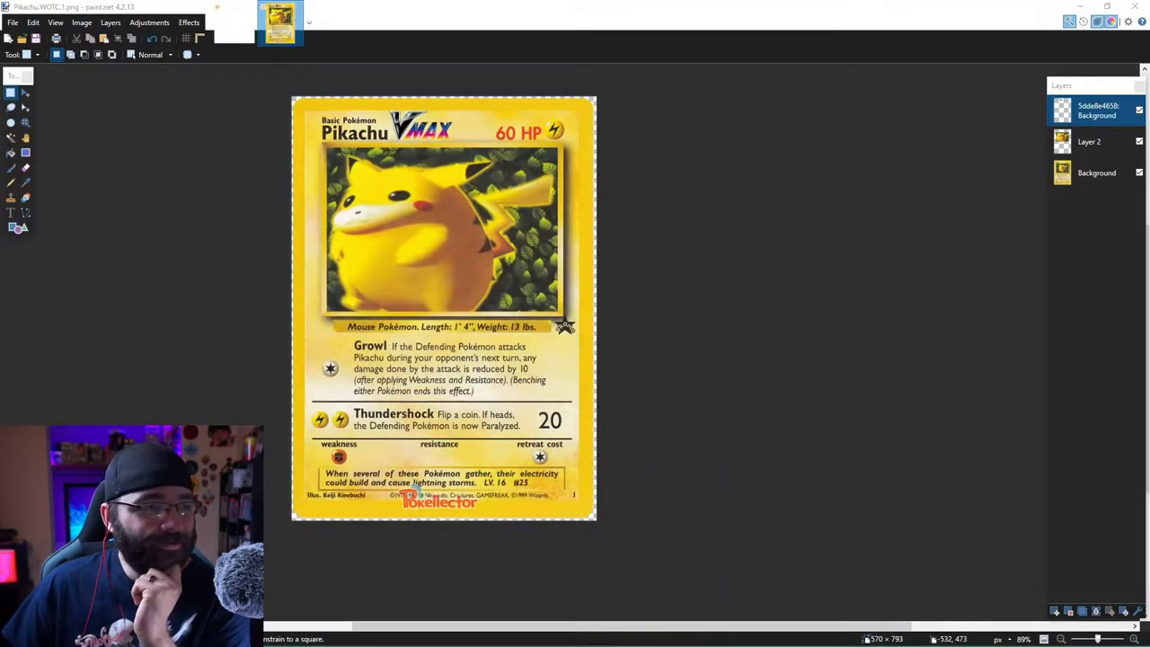
left_click(534, 370)
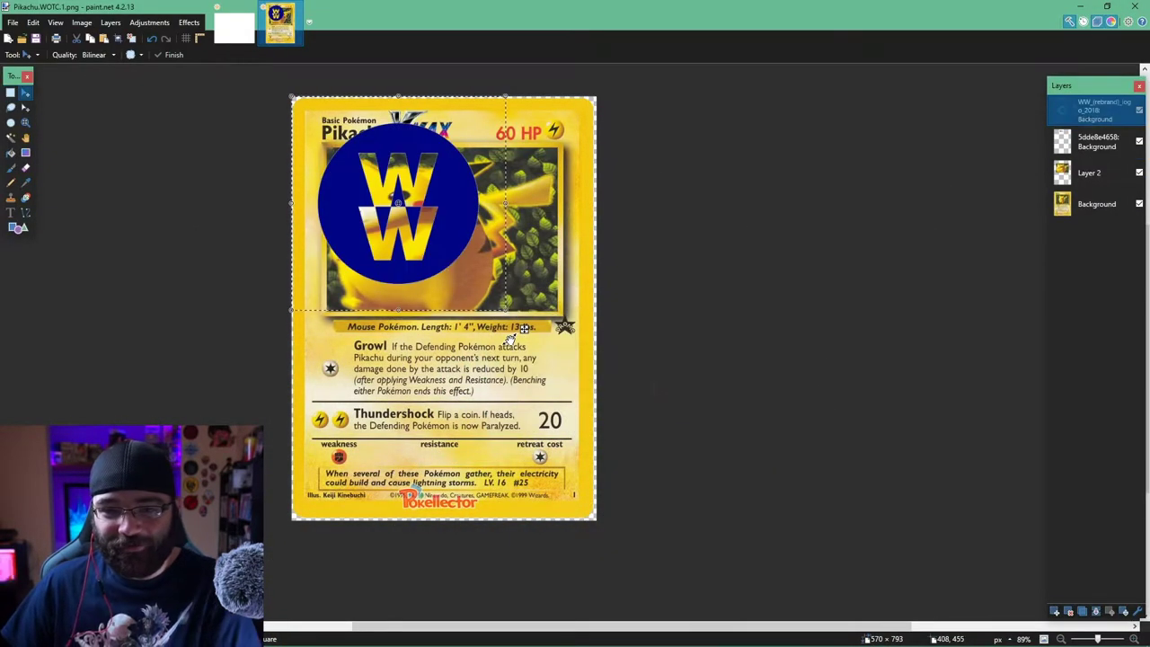
mouse_move(507, 311)
left_mouse_down()
mouse_move(350, 154)
mouse_move(467, 388)
mouse_move(443, 444)
left_mouse_up()
scroll(443, 445, "up", 3)
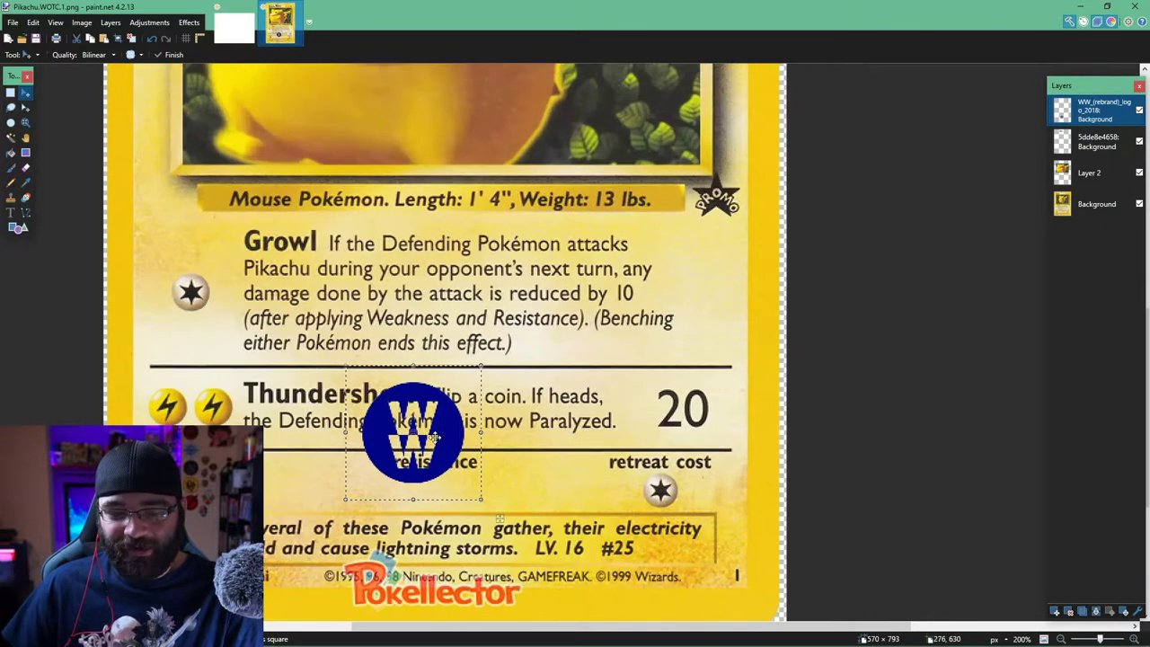
left_click_drag(607, 235, 560, 279)
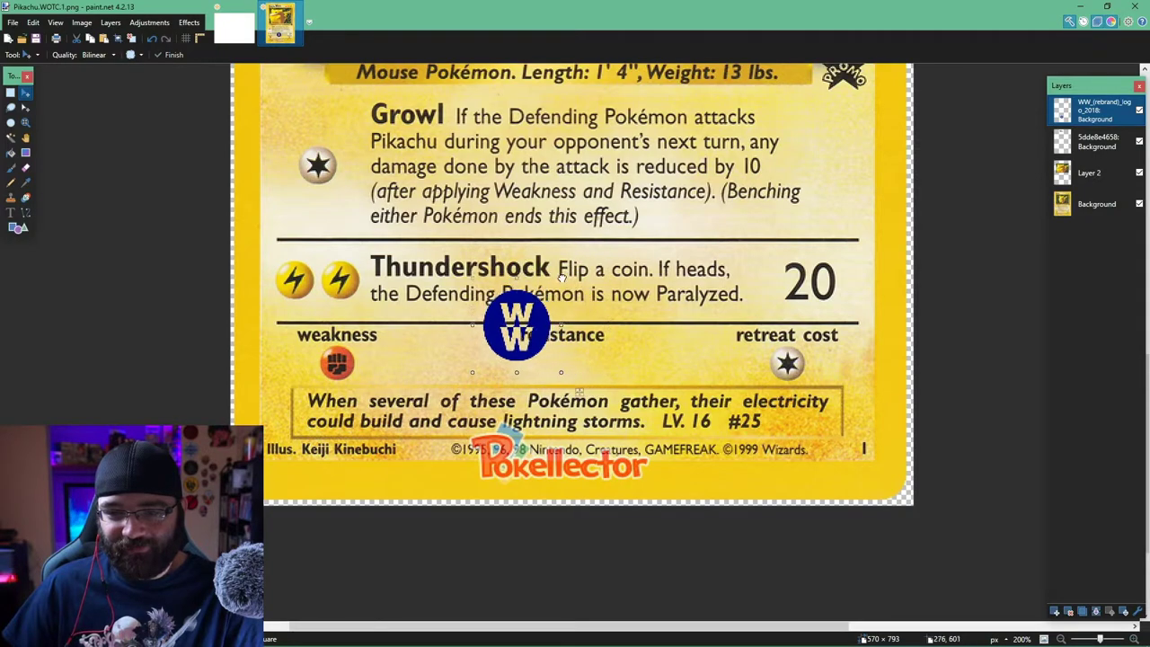
mouse_move(569, 392)
left_mouse_down()
mouse_move(609, 422)
mouse_move(571, 381)
left_mouse_up()
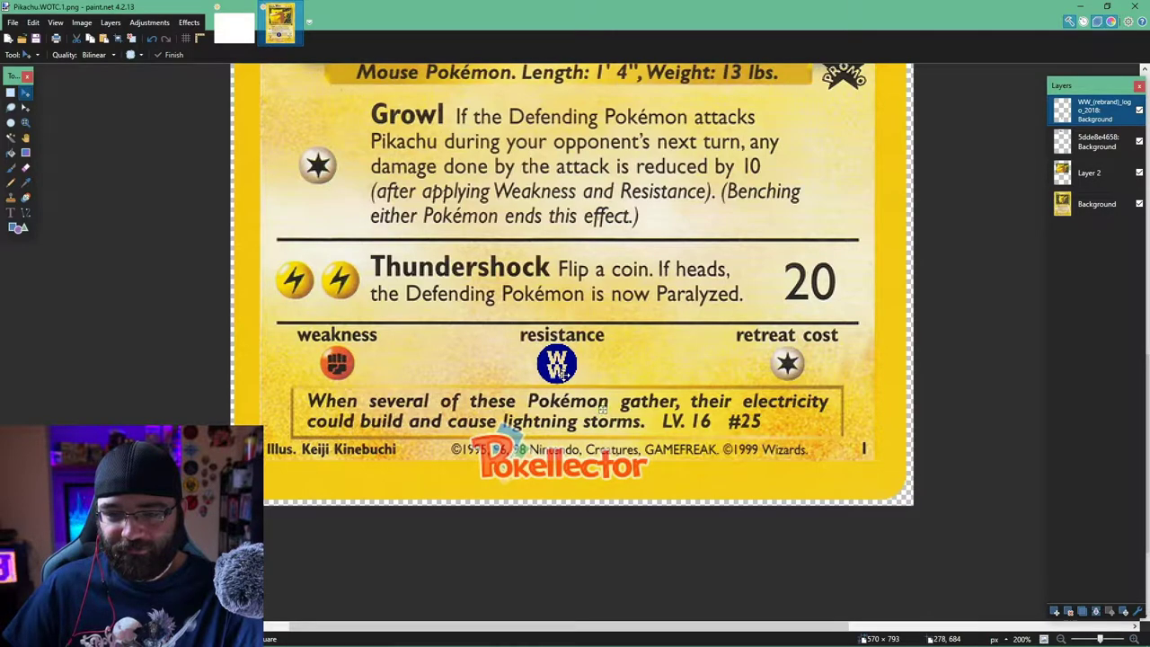
left_click(10, 93)
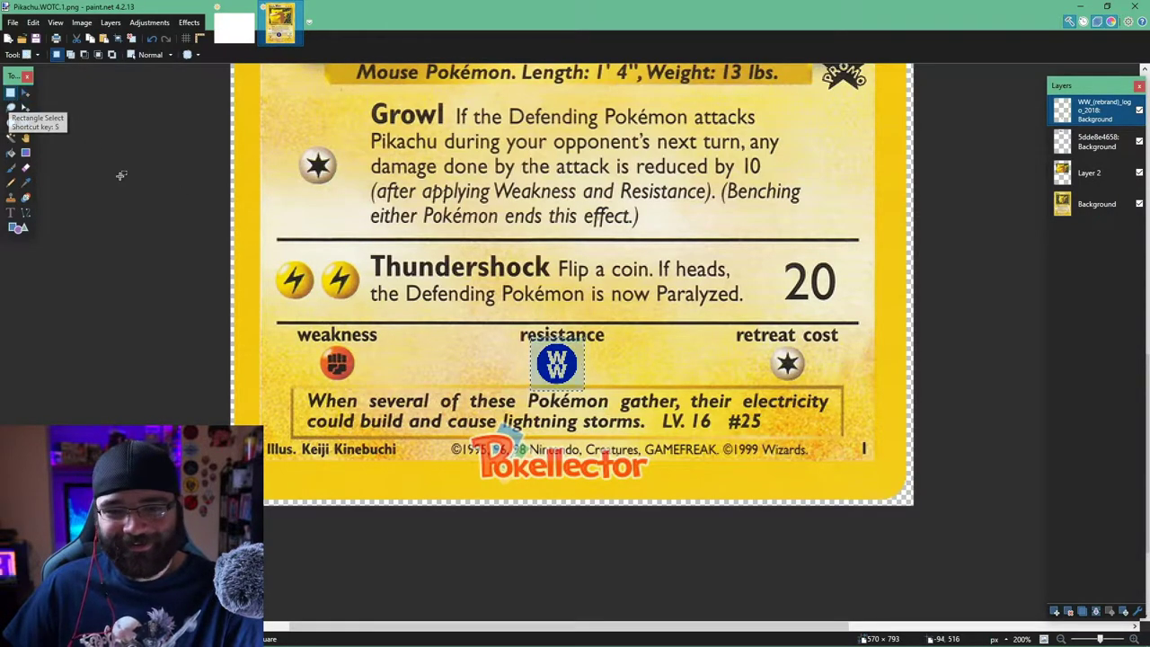
- Fill the WW letters on the logo with white, then zoom back out
scroll(278, 250, "down", 2)
scroll(539, 296, "up", 3)
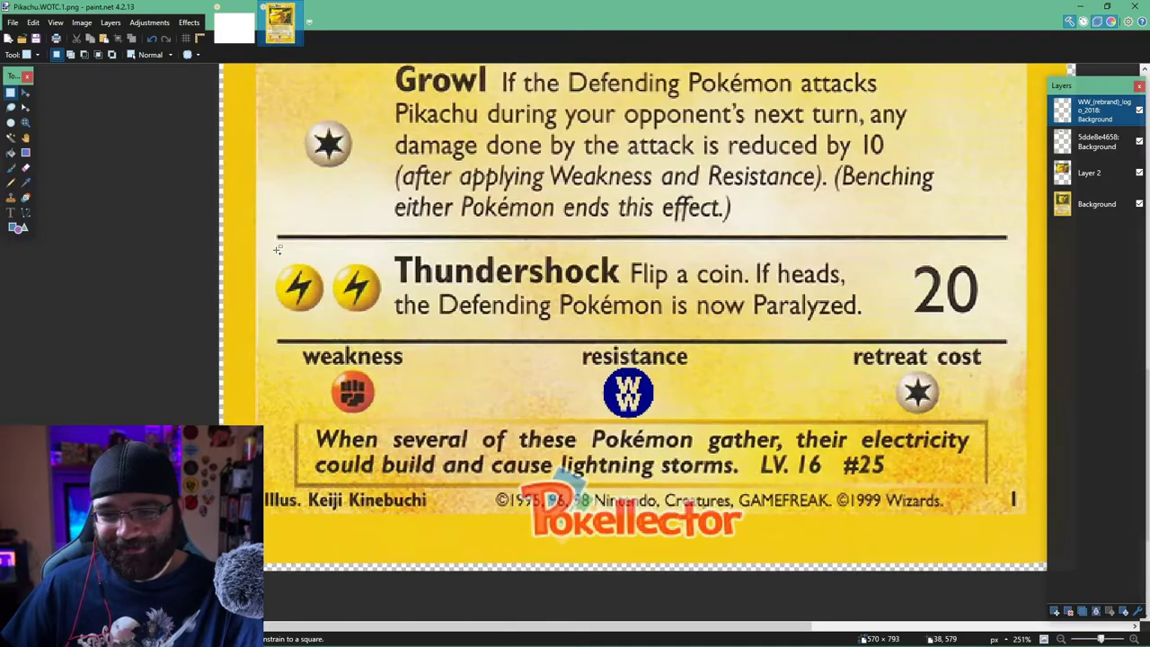
scroll(656, 330, "up", 1)
left_click_drag(656, 330, 605, 315)
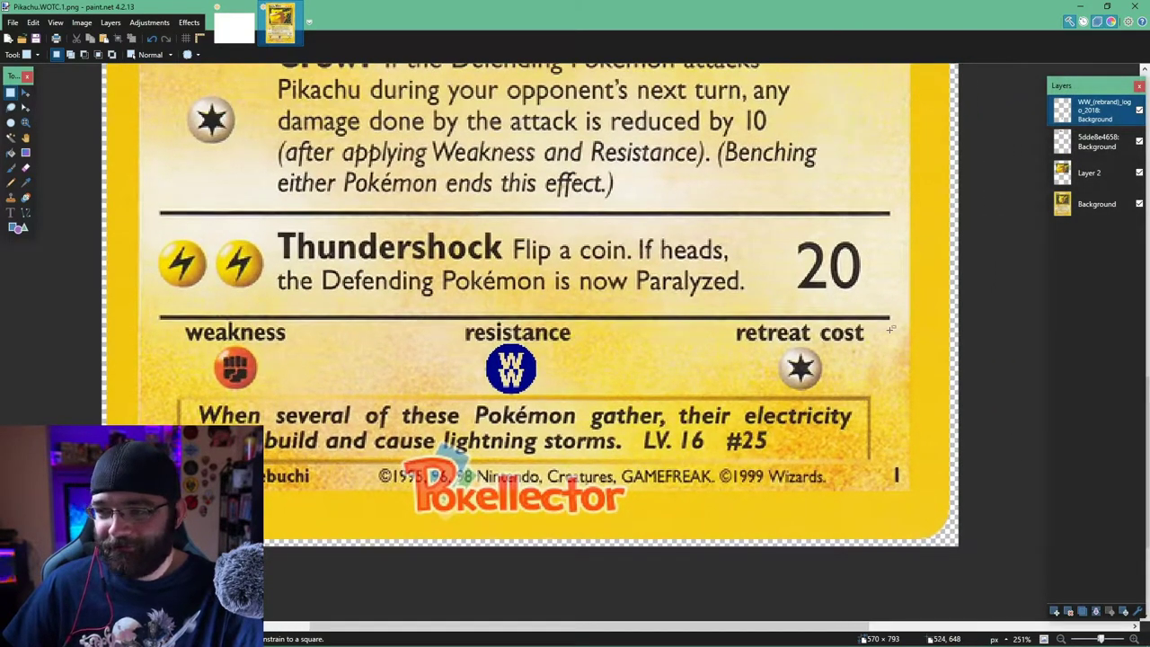
scroll(496, 371, "up", 8)
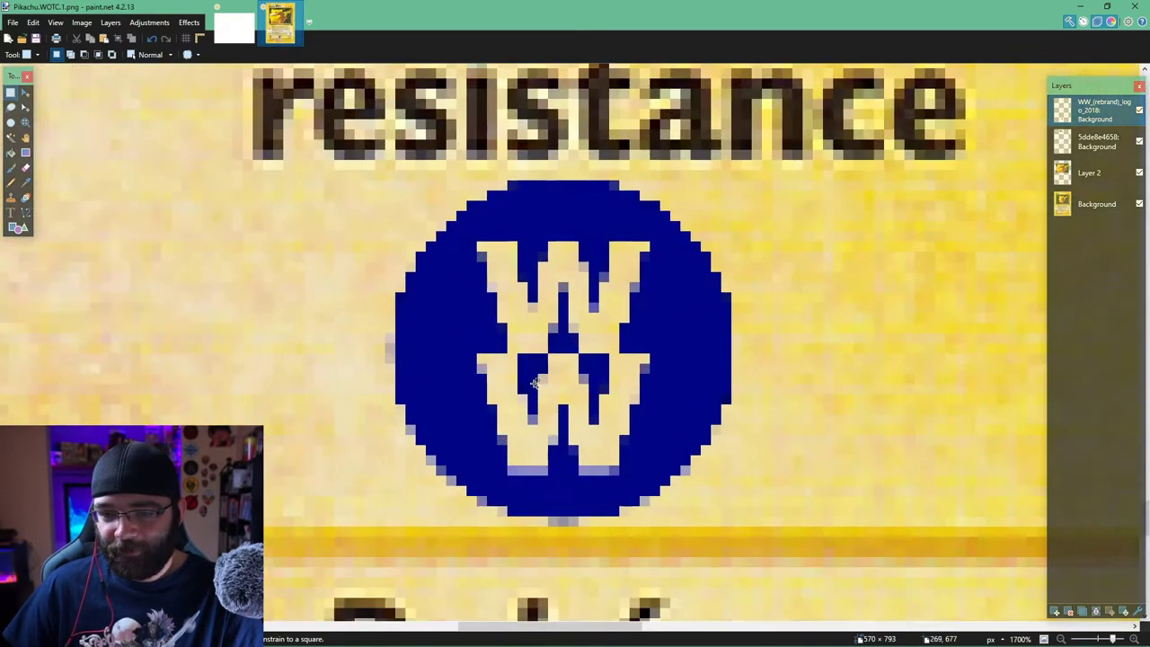
left_click(13, 154)
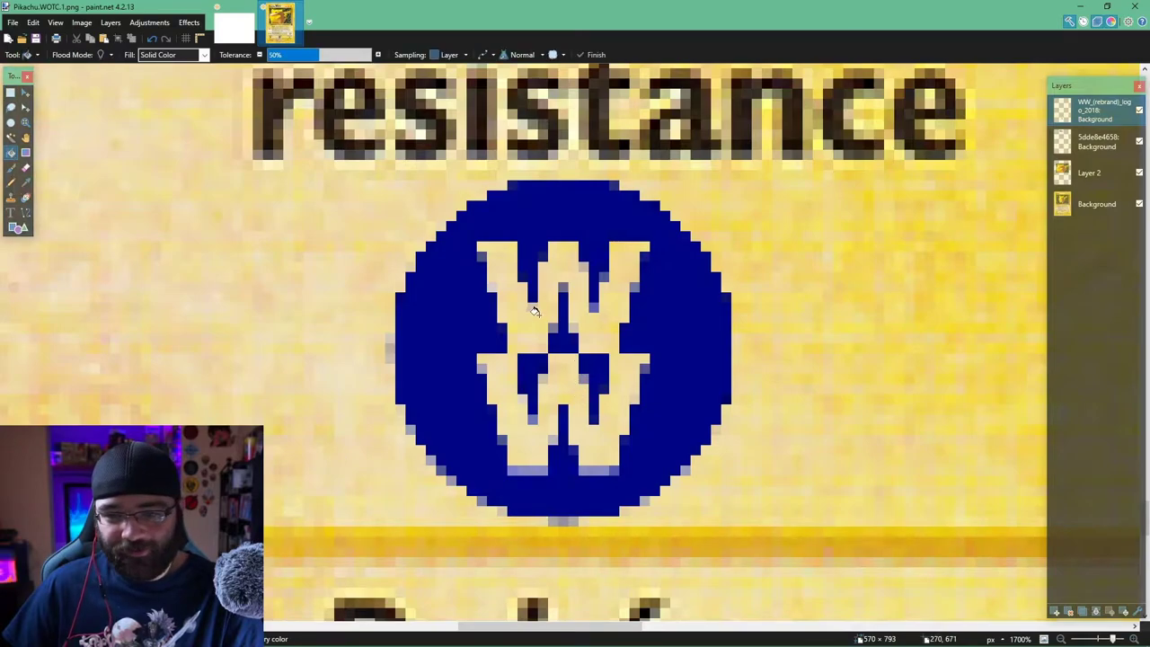
left_click(558, 333)
scroll(557, 333, "down", 1)
scroll(544, 318, "down", 5)
scroll(544, 318, "down", 4)
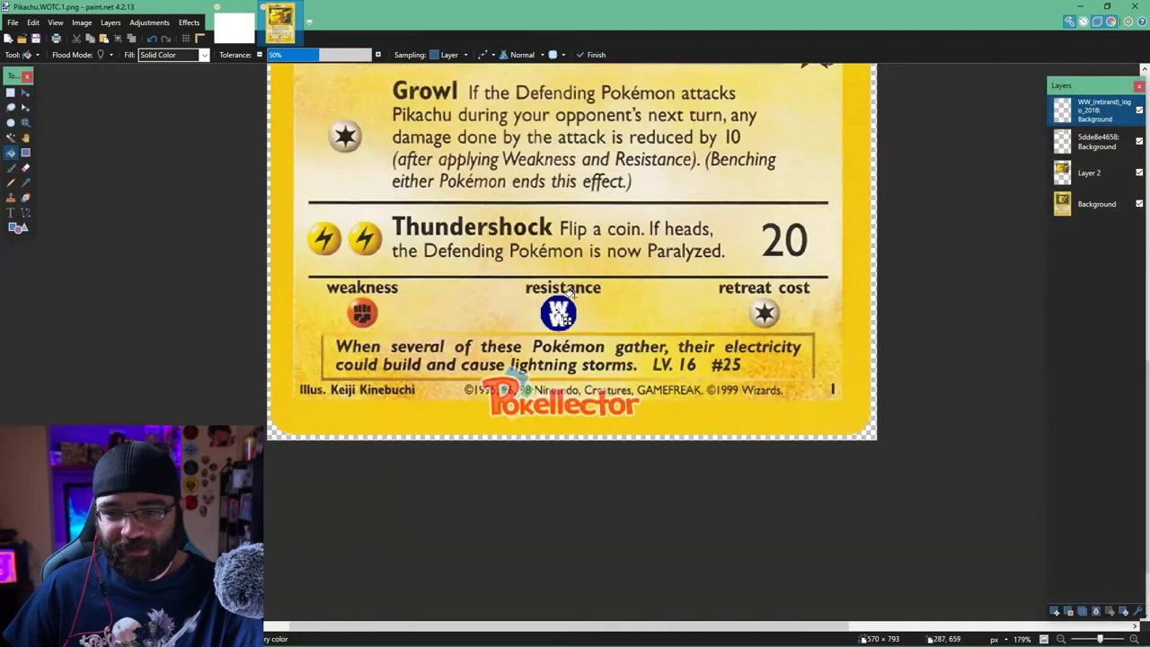
scroll(584, 323, "down", 2)
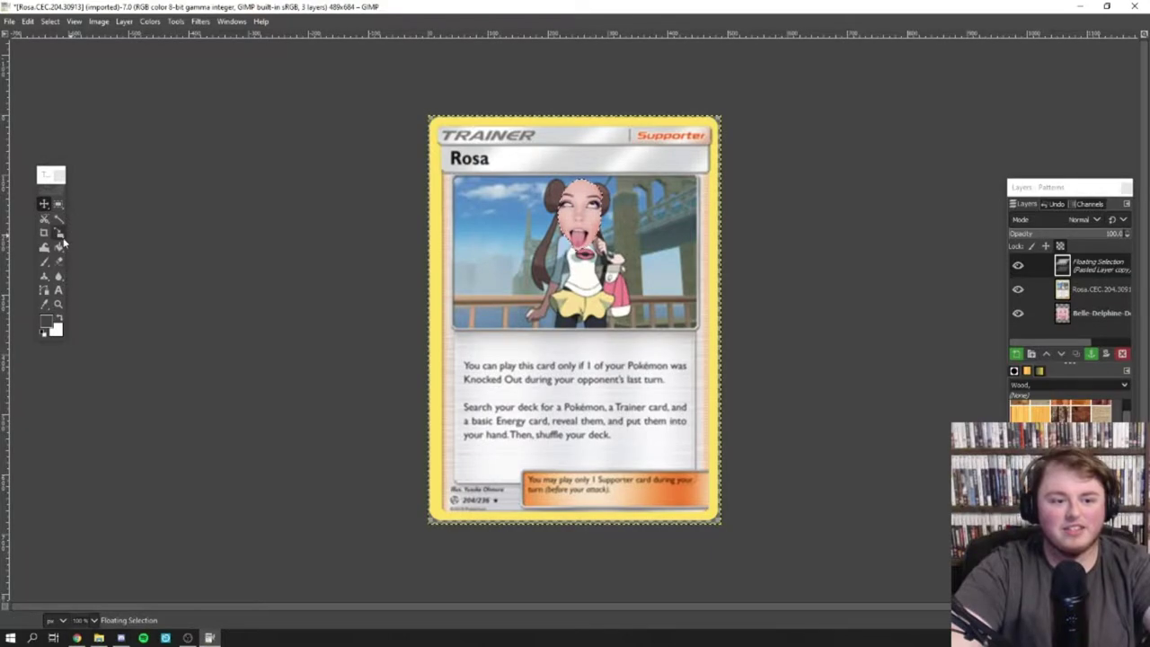
- Scale the pasted face down and shift it right over Rosa's face
left_click(59, 231)
left_click(613, 212)
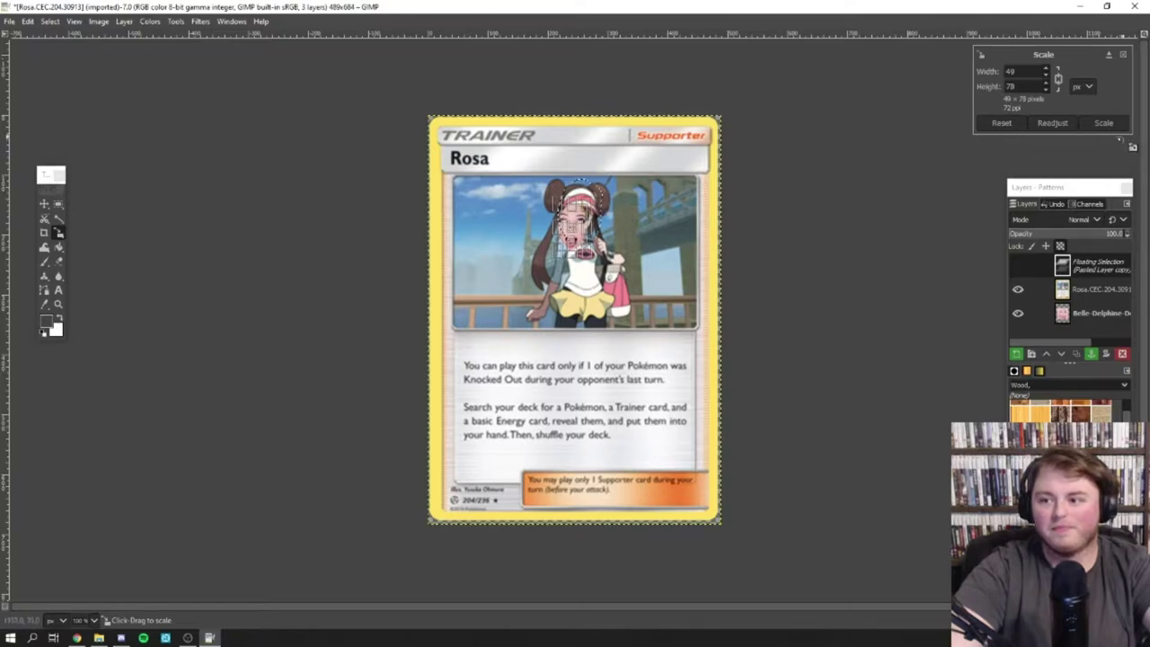
left_click(1097, 123)
left_click(45, 205)
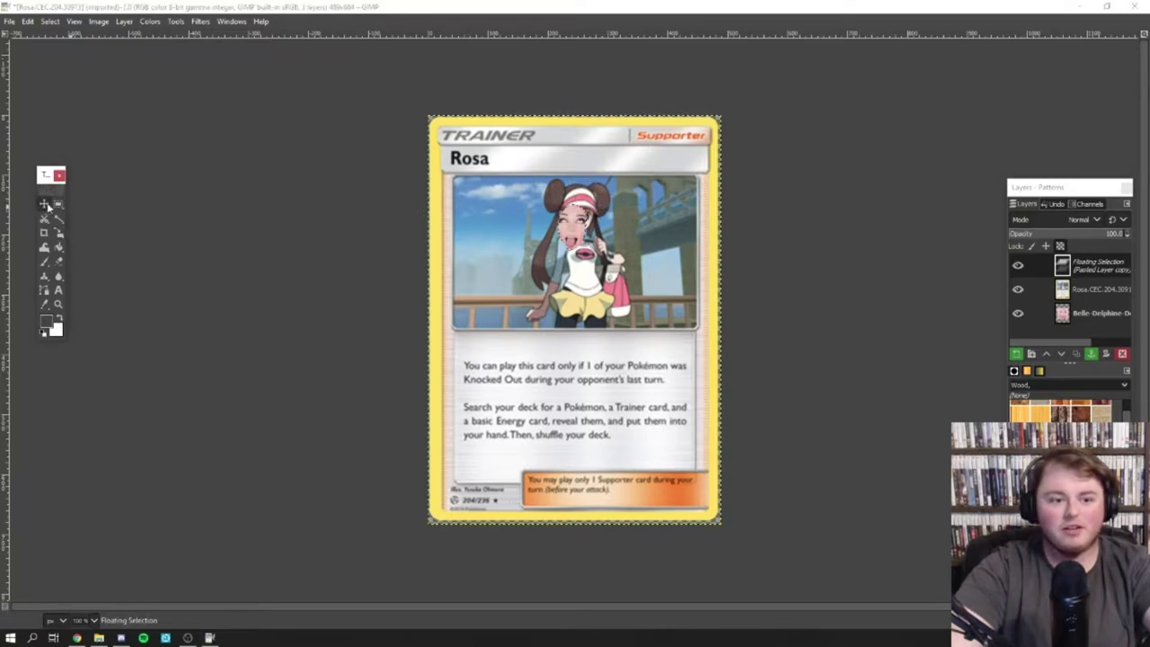
left_click_drag(576, 231, 586, 234)
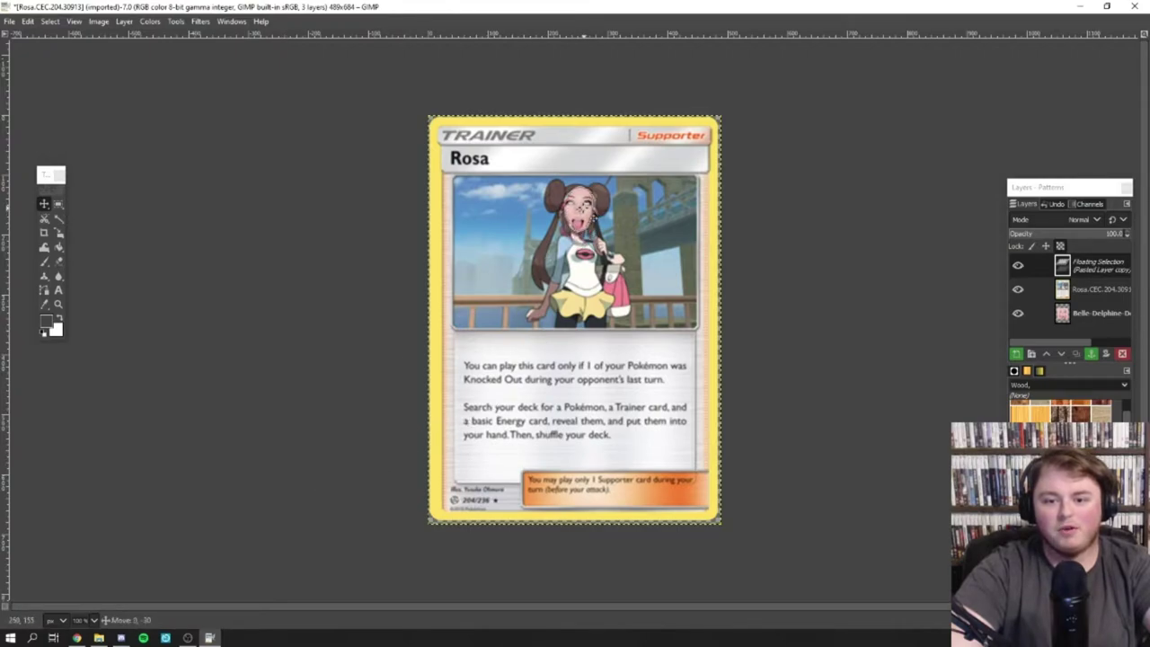
- Rescale and nudge the face twice more until it fits Rosa's face
left_click(57, 232)
left_click(603, 222)
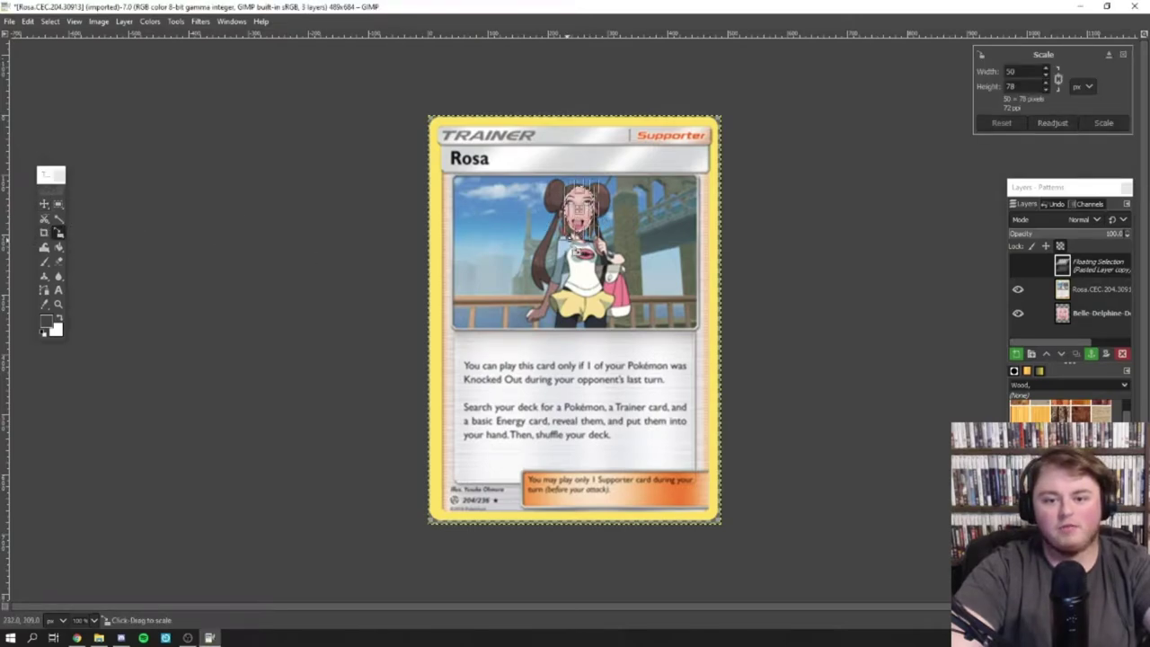
left_click(1103, 124)
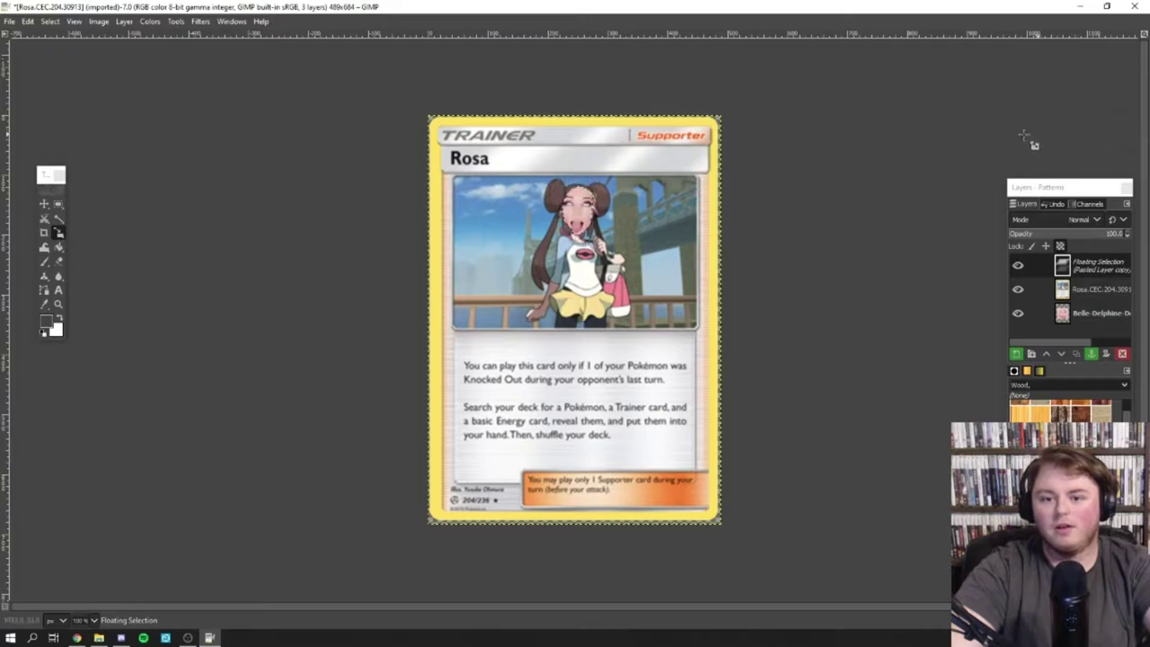
left_click(44, 205)
left_click_drag(565, 198, 583, 207)
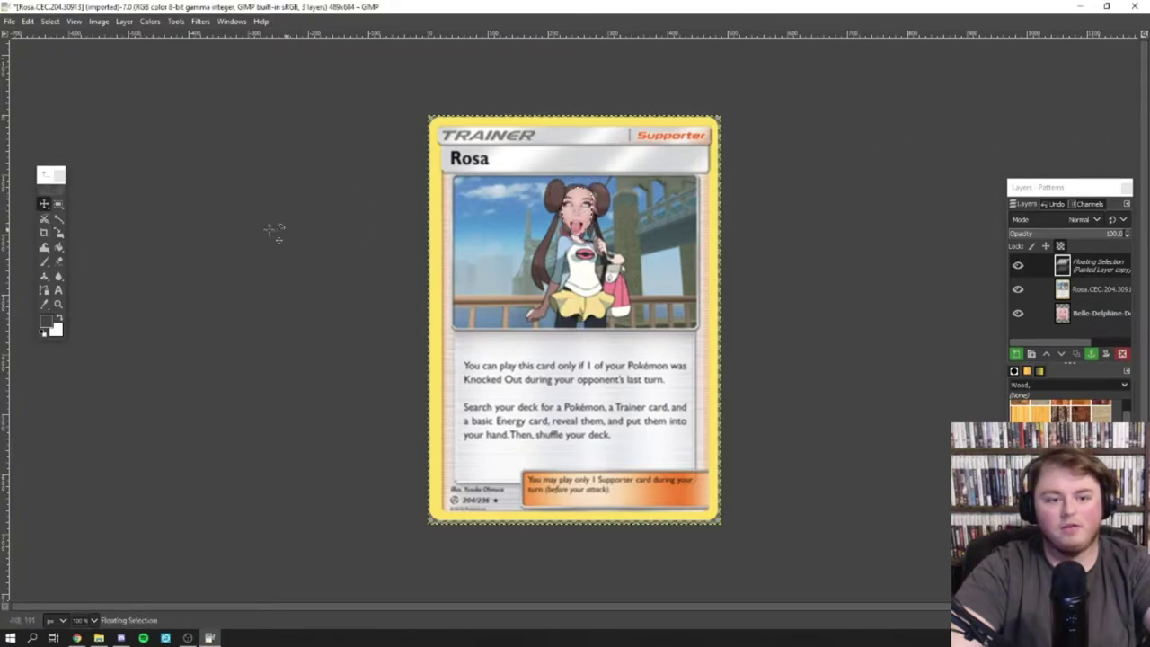
left_click(57, 234)
left_click(592, 206)
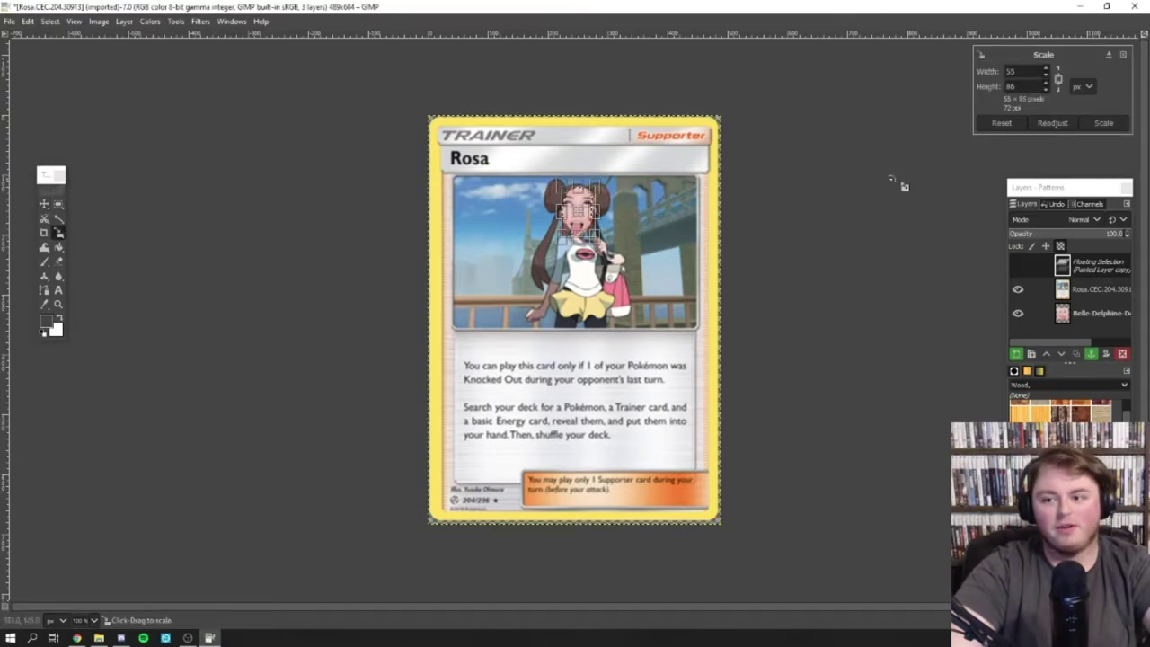
left_click(1103, 123)
left_click(45, 207)
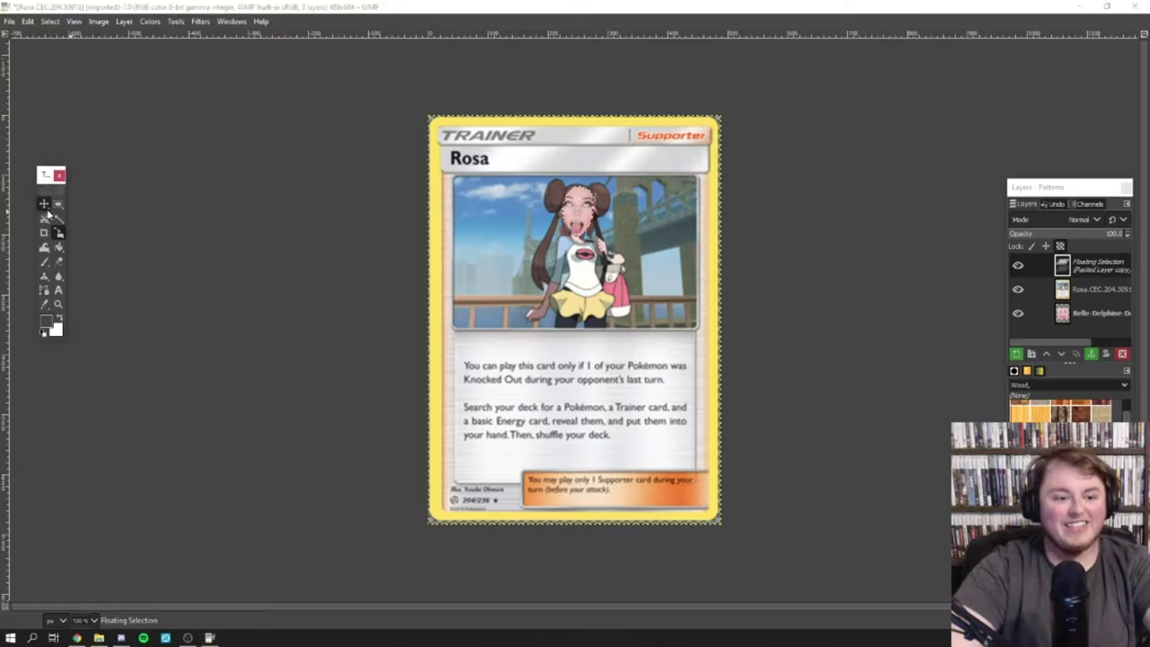
left_click(579, 215)
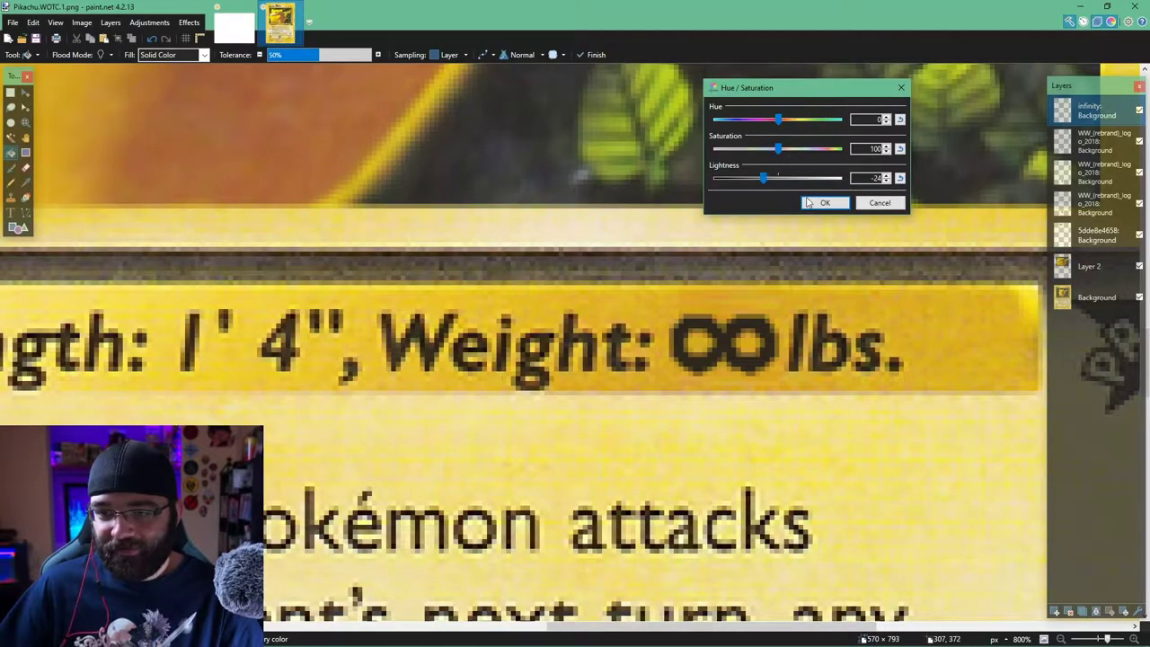
- Apply Hue/Saturation Lightness -24 to the infinity symbol and zoom out to the whole card
left_click(823, 203)
scroll(808, 269, "down", 5)
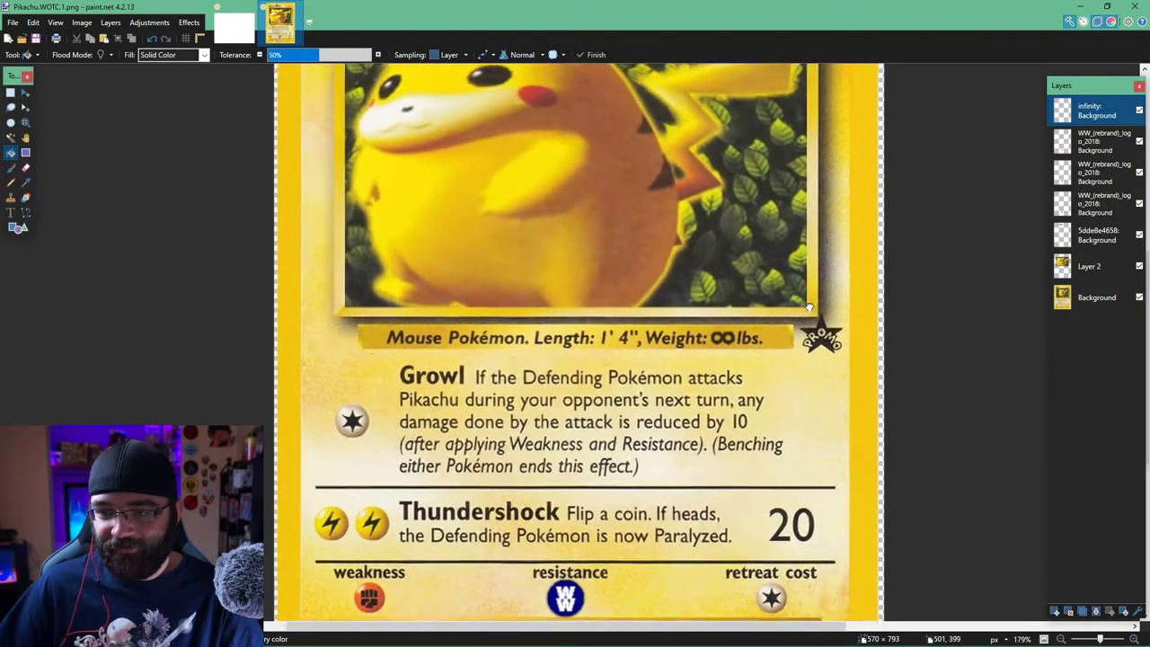
scroll(802, 302, "down", 1)
scroll(790, 302, "down", 1)
scroll(779, 302, "down", 1)
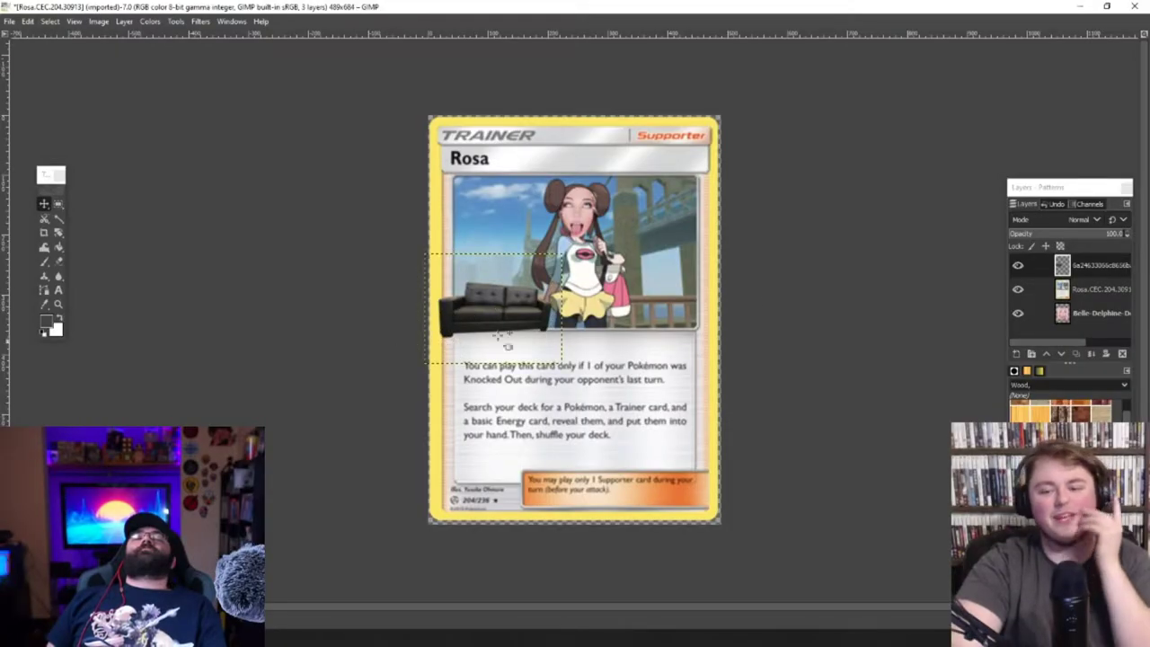
- Make the Rosa card layer the active layer, then return to the browser
left_click(1089, 297)
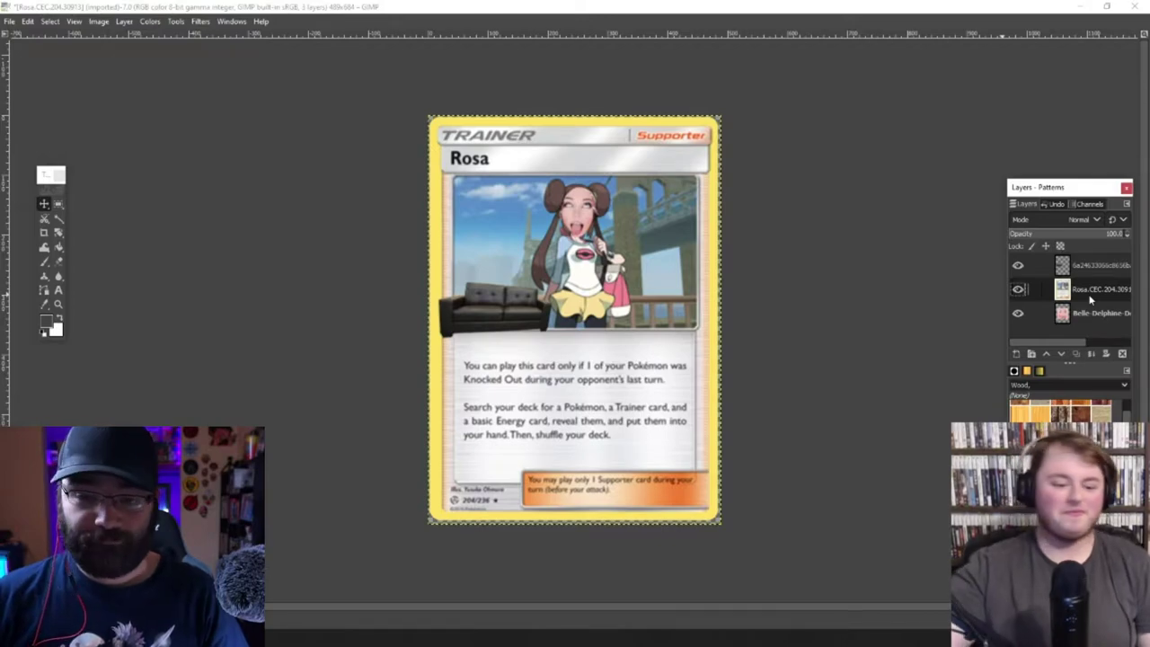
key("alt+Tab")
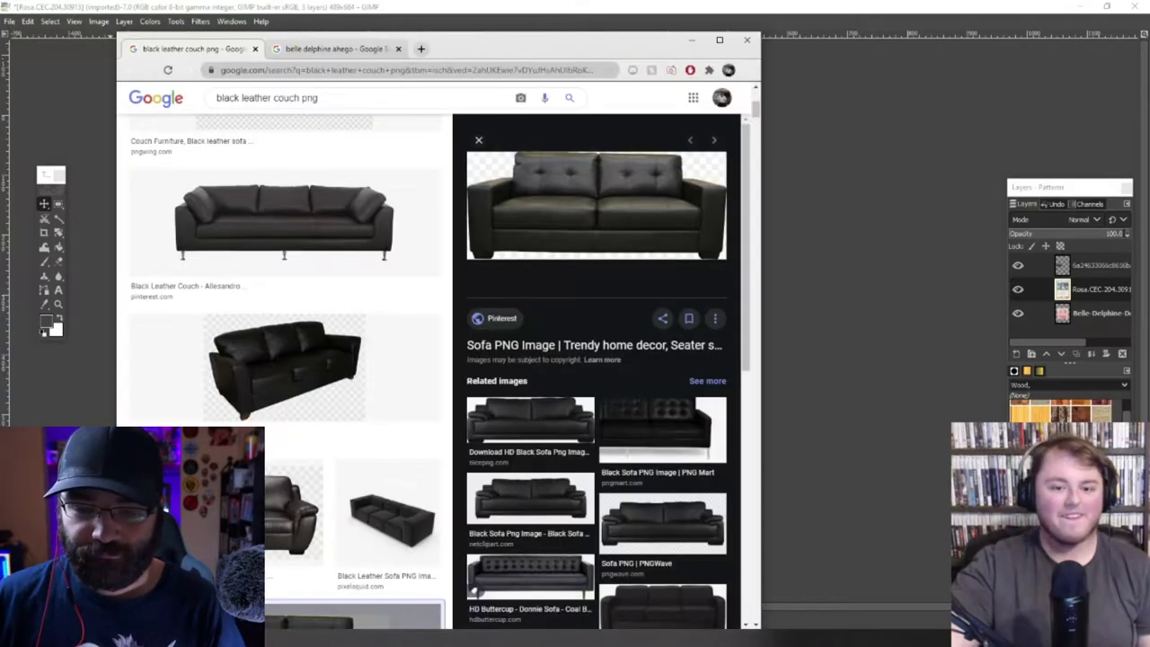
- Replace the couch image search query with 'camera' and run the search
scroll(340, 92, "up", 5)
left_click_drag(229, 101, 193, 94)
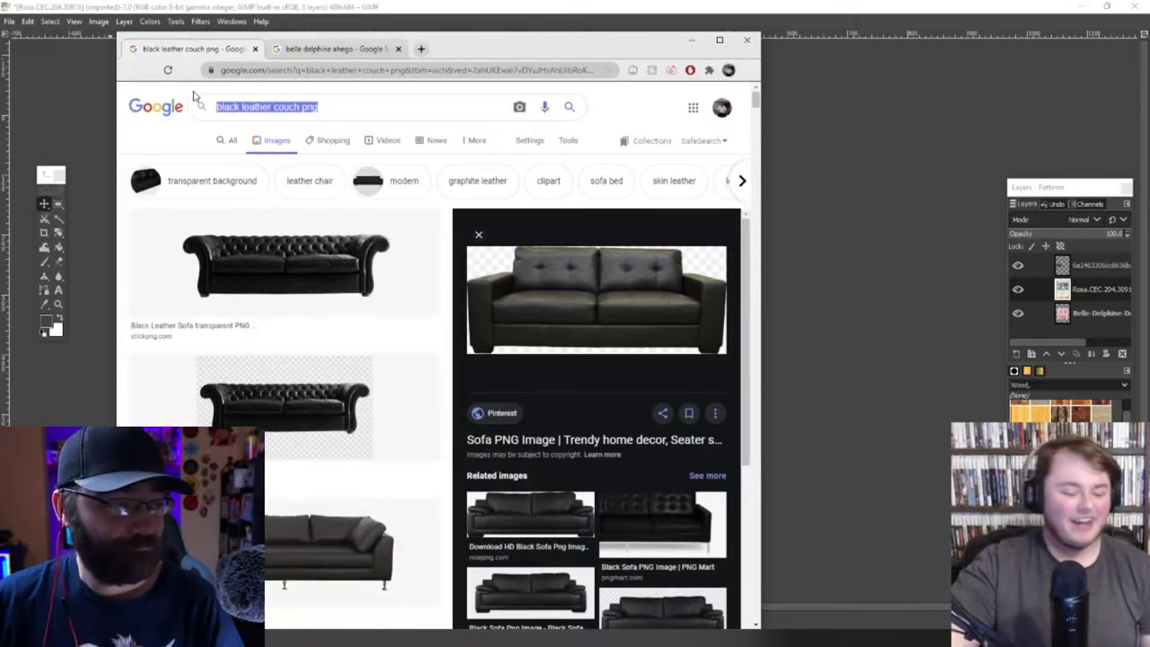
type("camr")
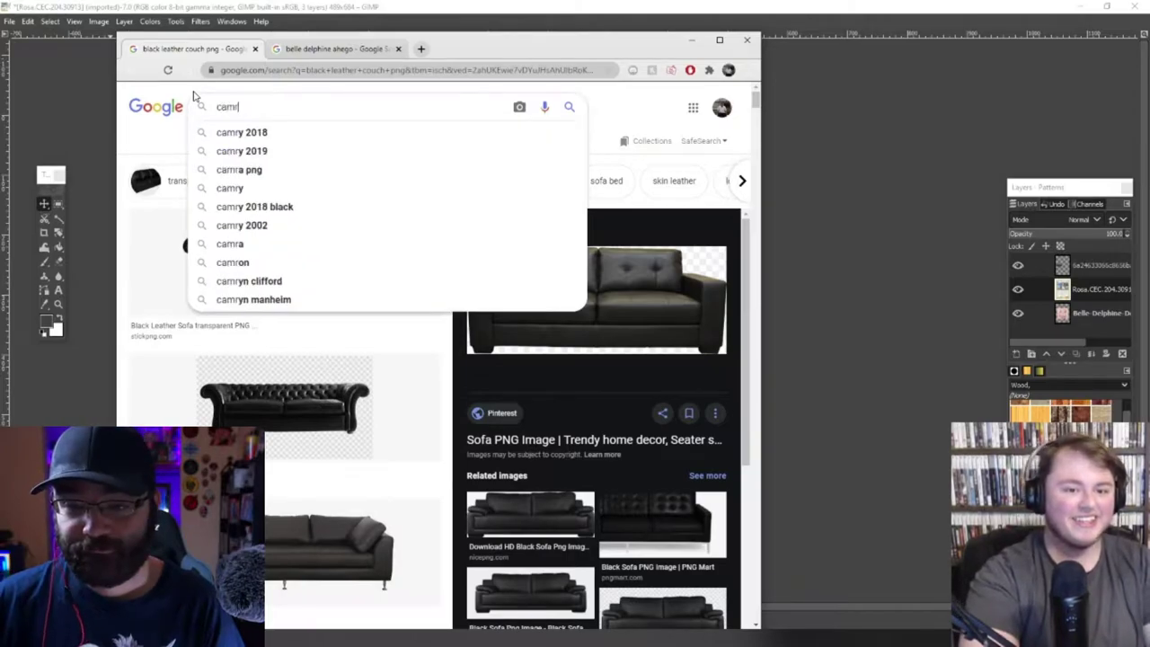
key("BackSpace")
type("era")
key("Return")
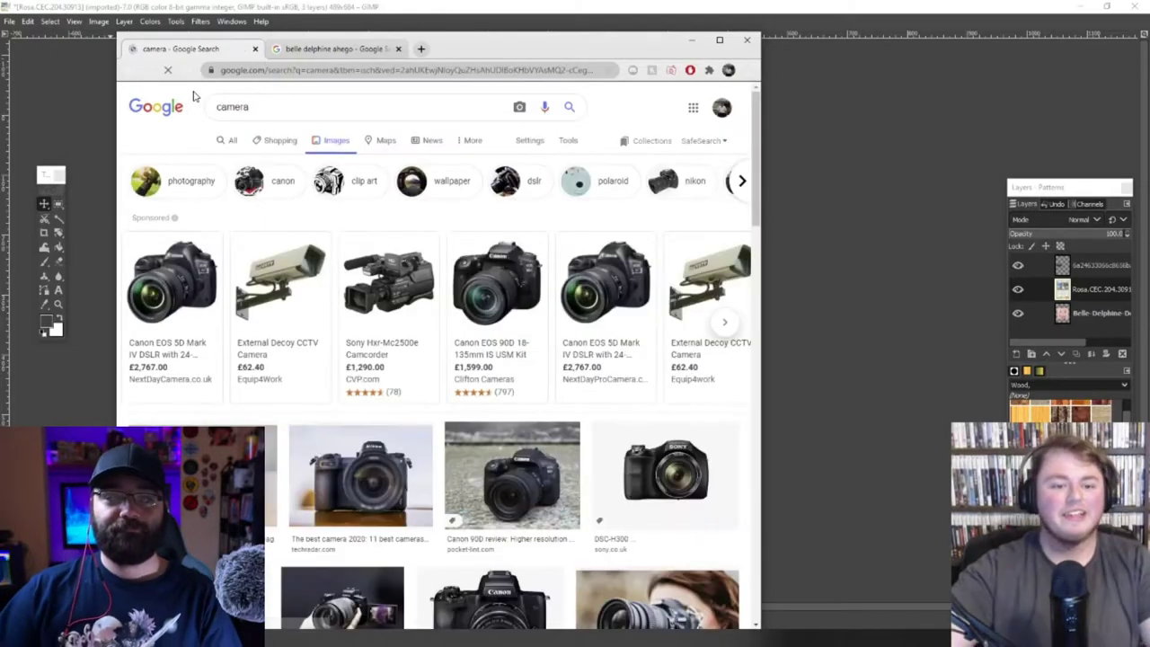
scroll(278, 101, "down", 2)
scroll(278, 101, "up", 2)
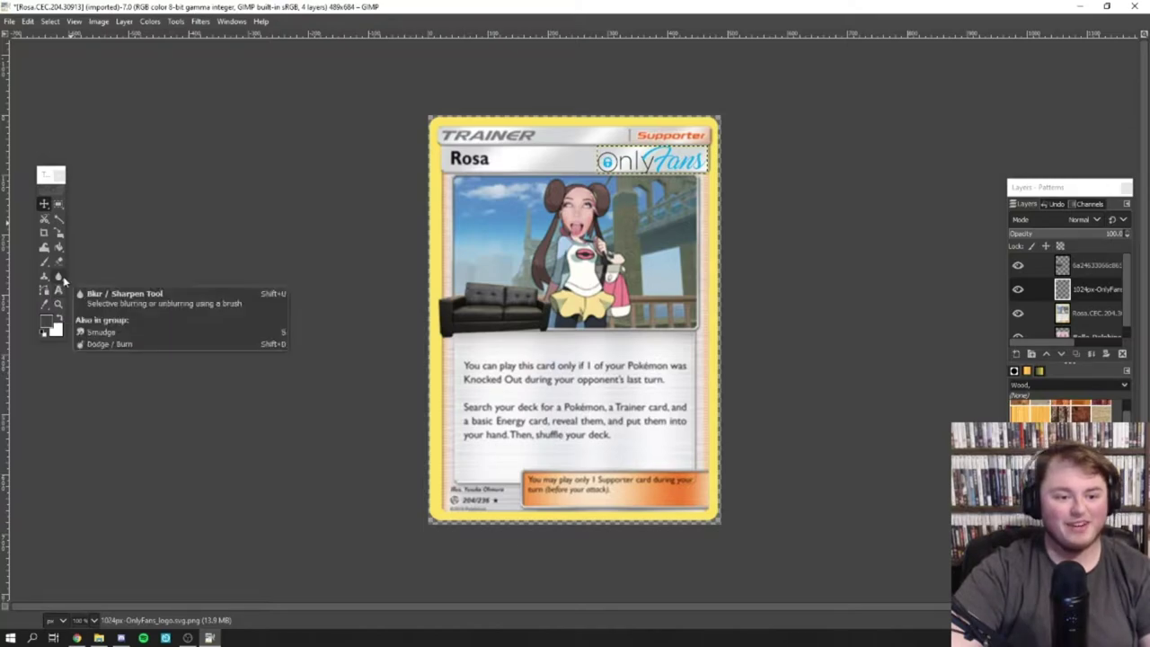
- Switch to the Pencil tool with a magenta foreground colour on the top layer
left_click(58, 276)
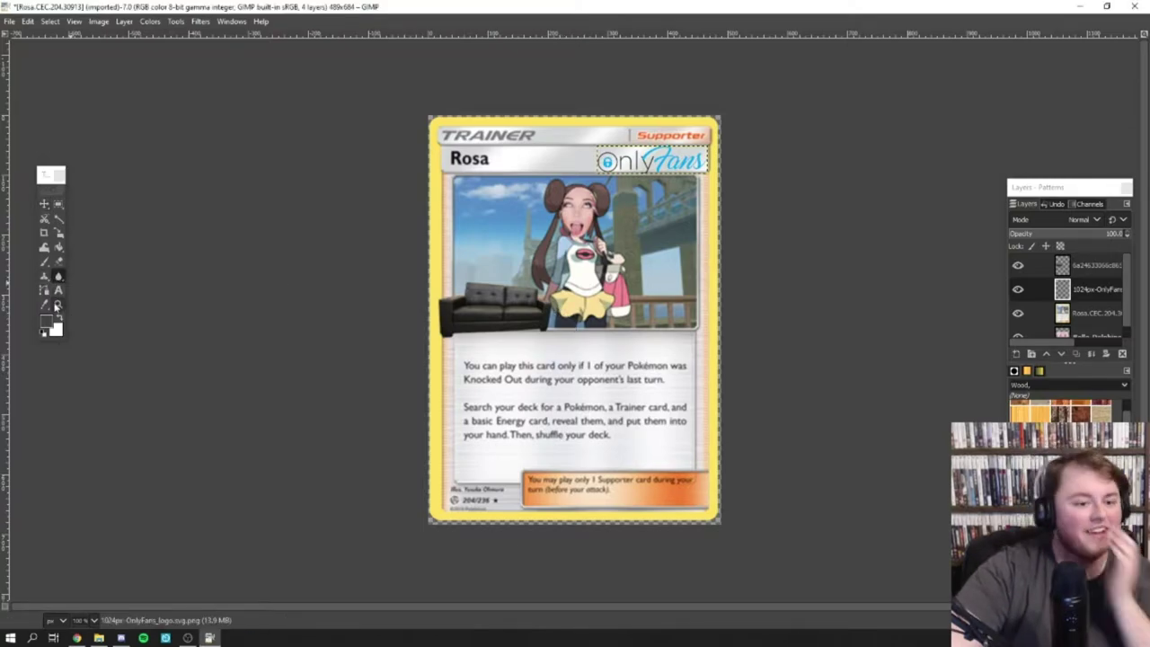
right_click(43, 262)
left_click(77, 285)
left_click(46, 327)
left_click_drag(416, 226, 435, 226)
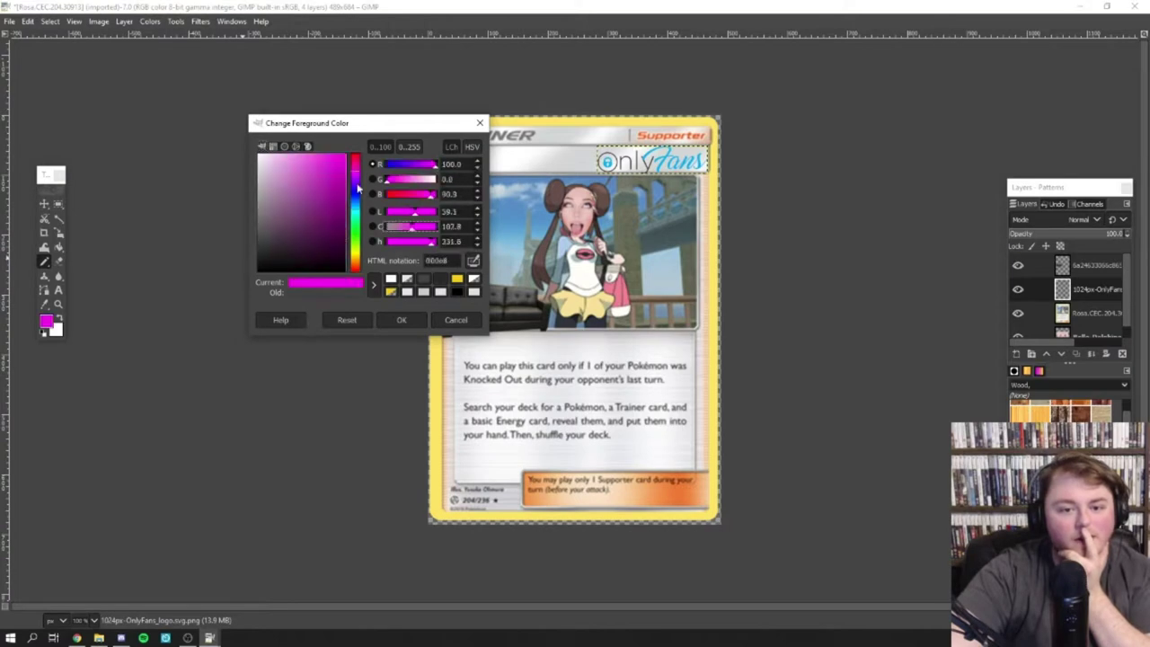
left_click(402, 320)
left_click(1033, 264)
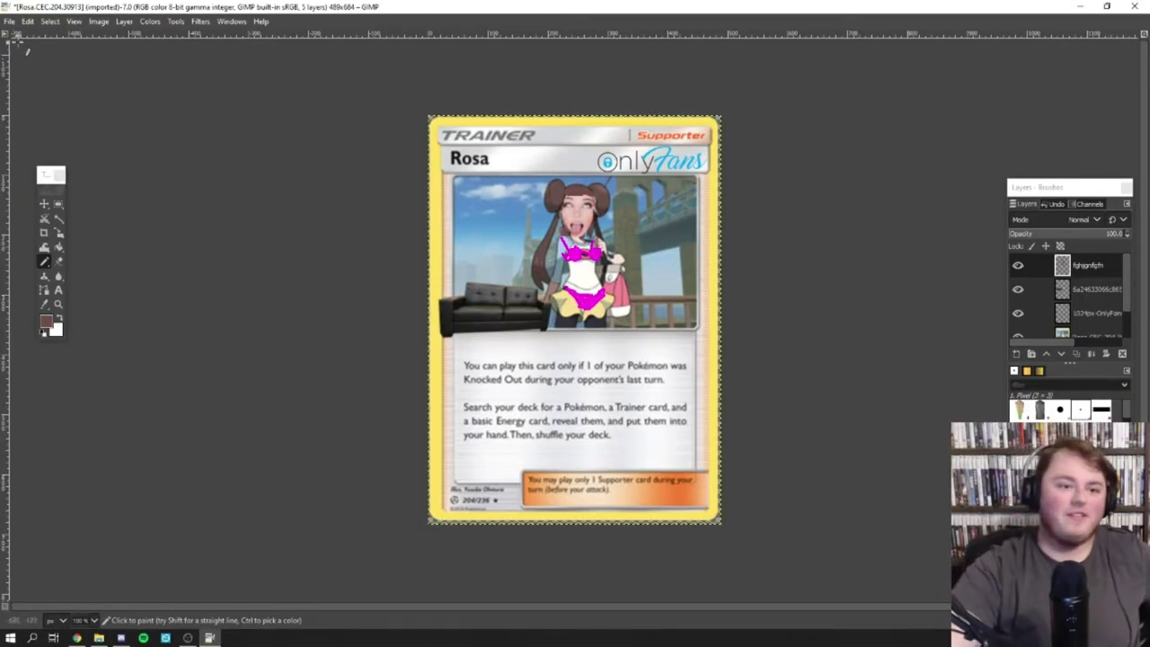
left_click(9, 22)
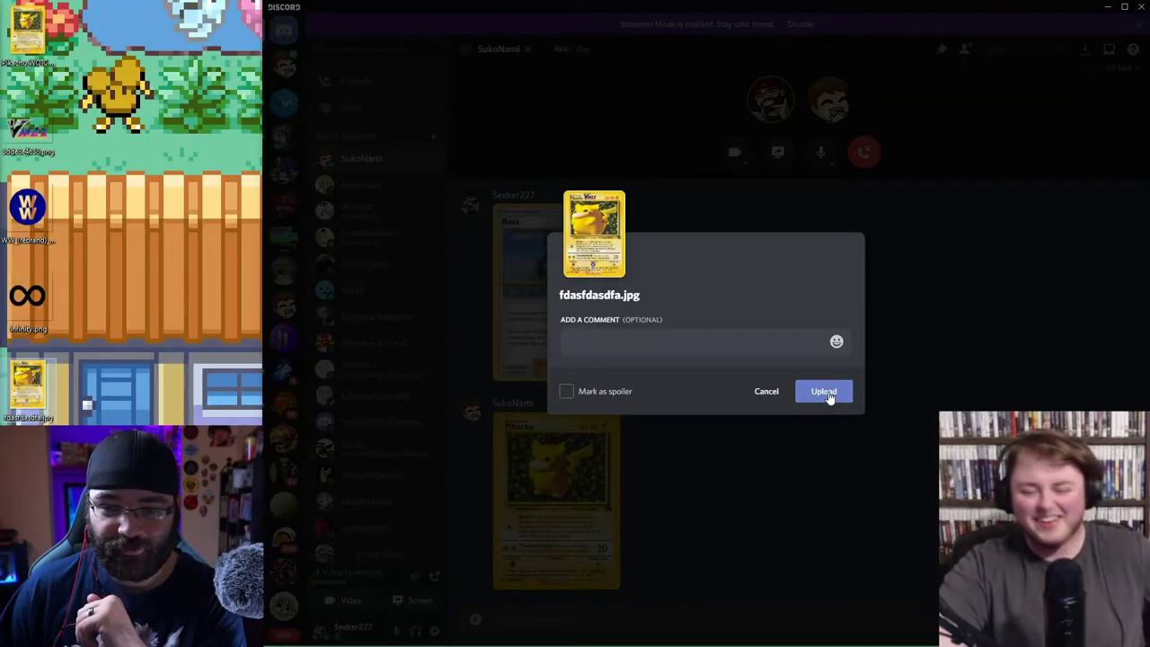
- Upload the Pikachu VMAX card image to the chat and enlarge it
left_click(825, 392)
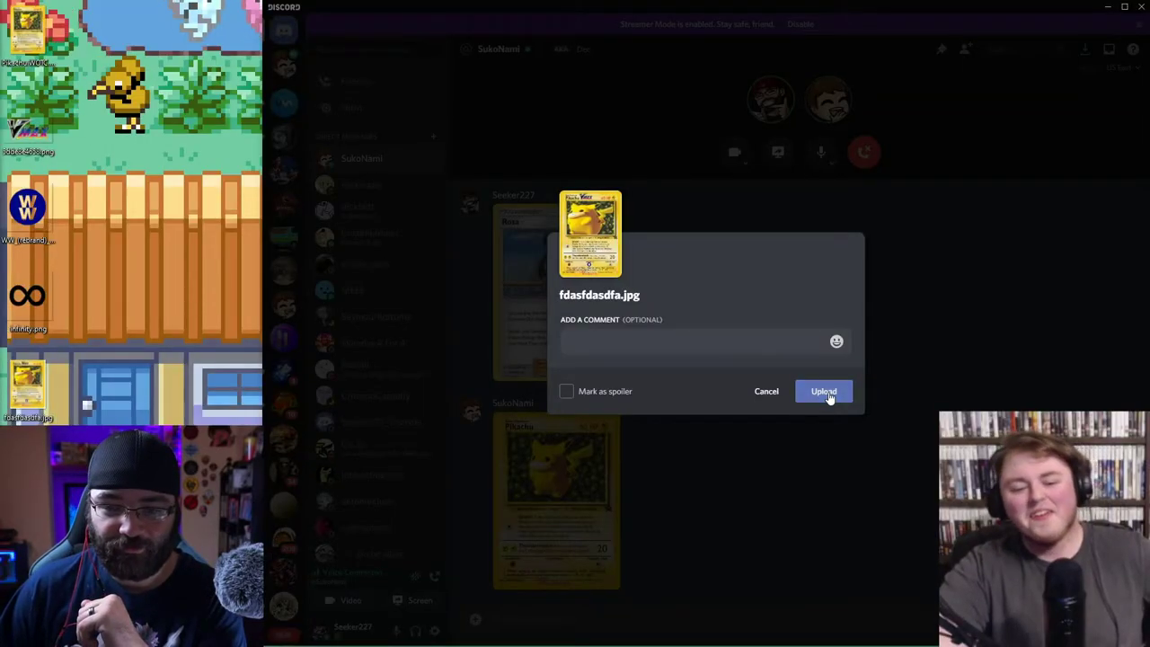
left_click(566, 476)
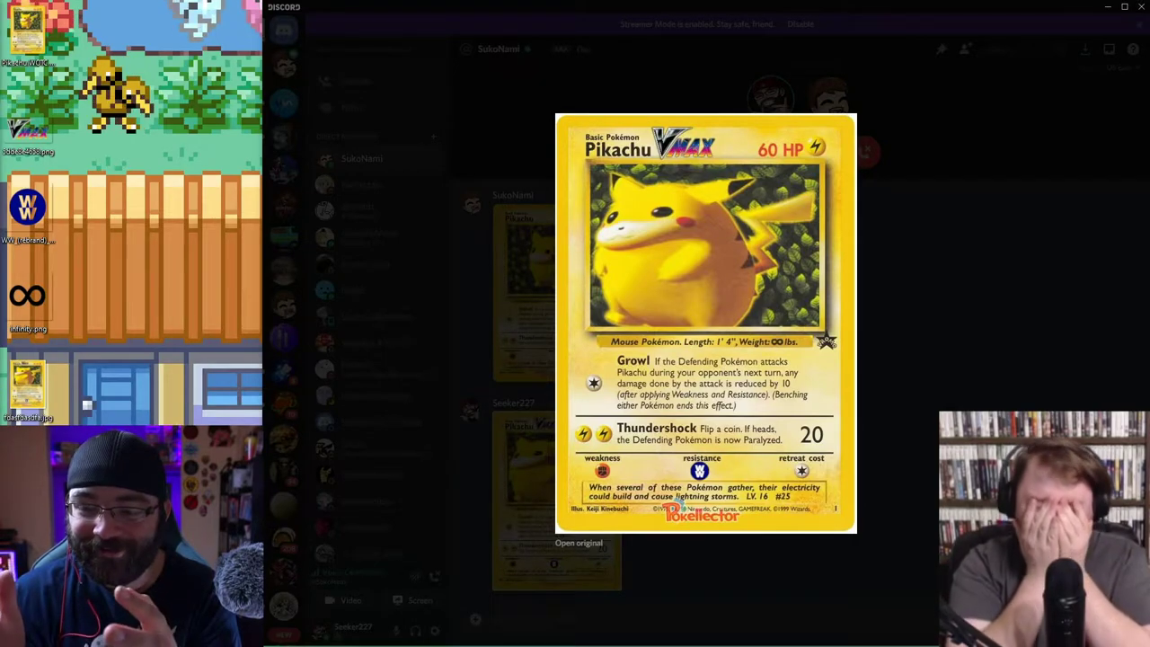
- View the received Rosa card, then drop Meltan.SM.177.26482.png into the chat
key("Escape")
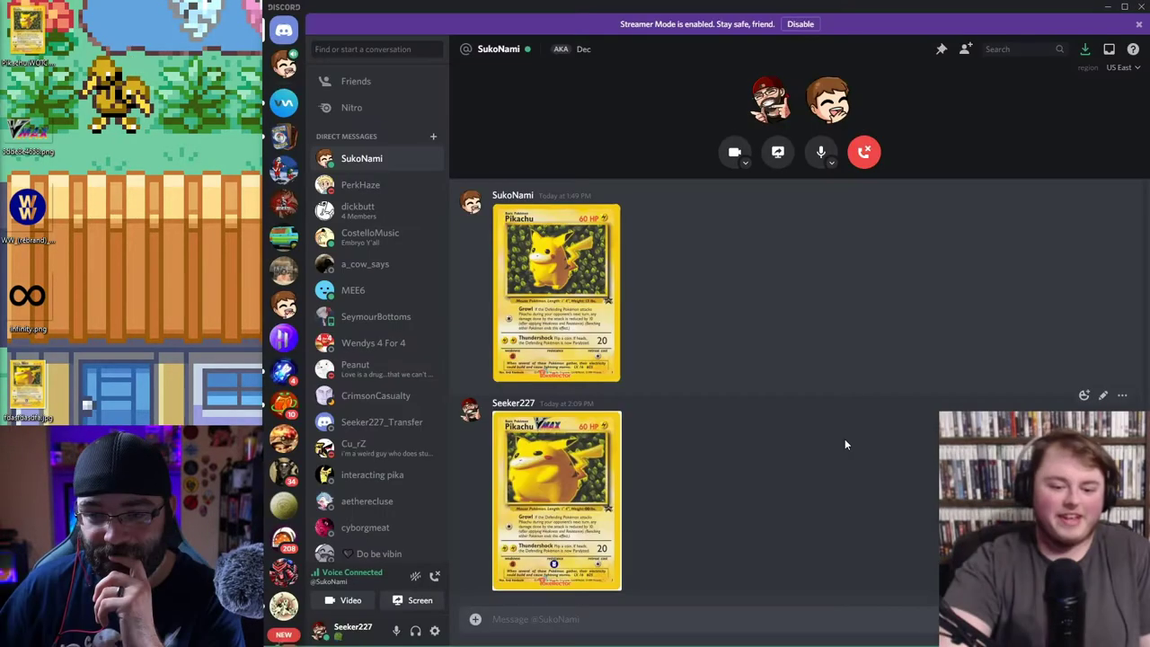
left_click(556, 499)
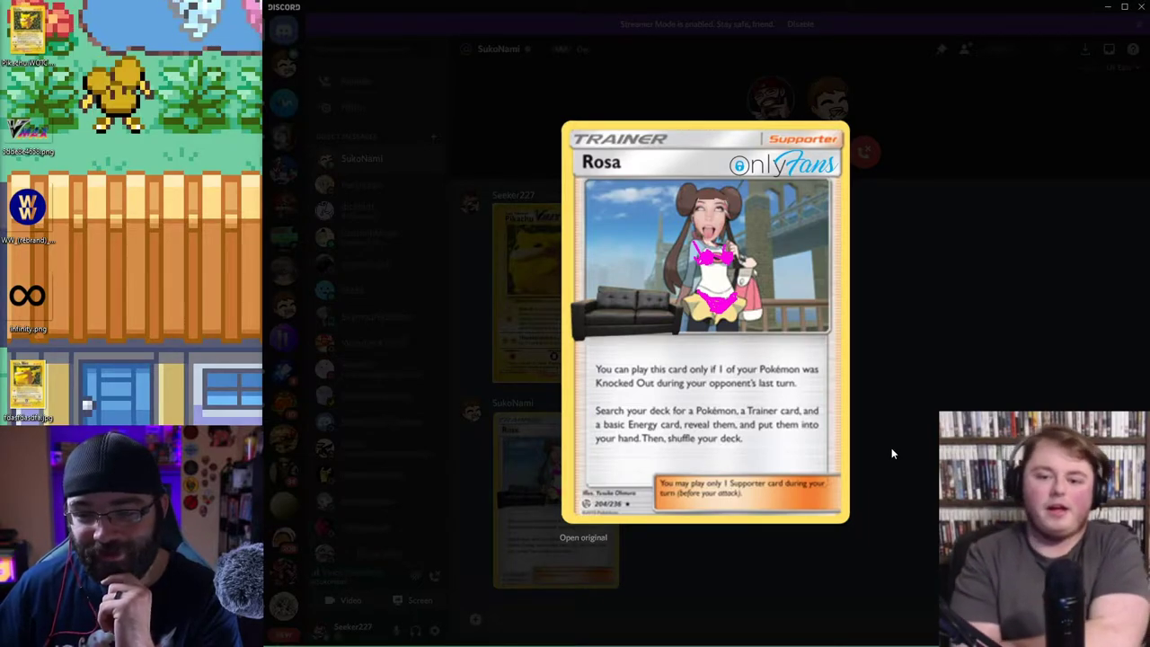
left_click(987, 379)
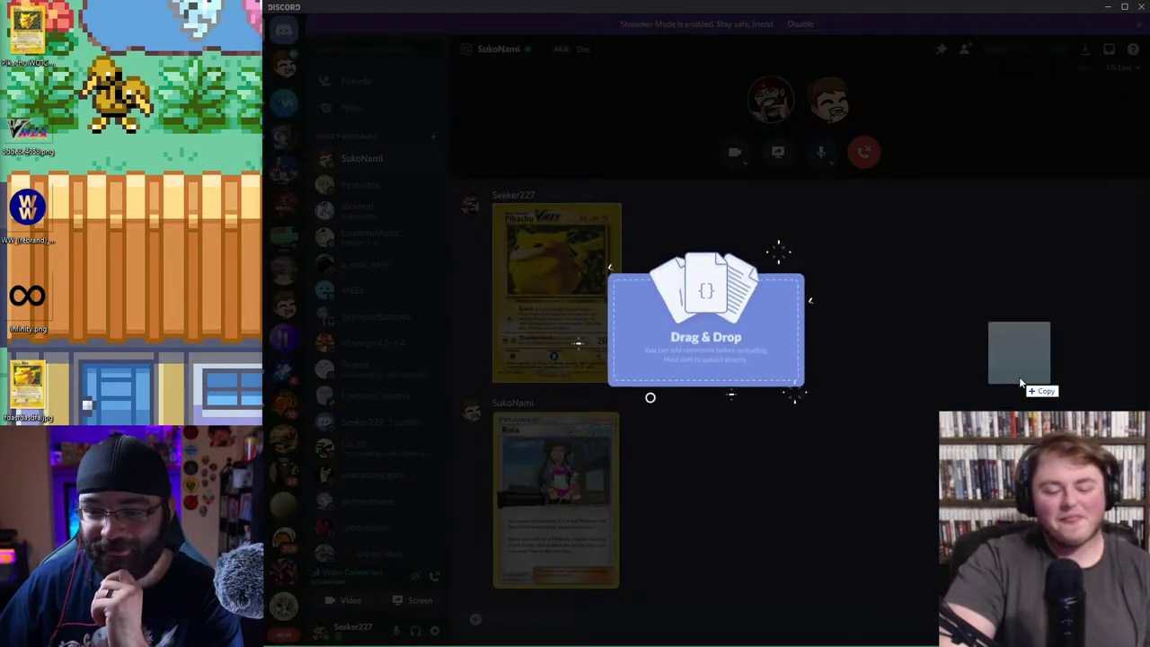
left_click_drag(1149, 377, 1019, 376)
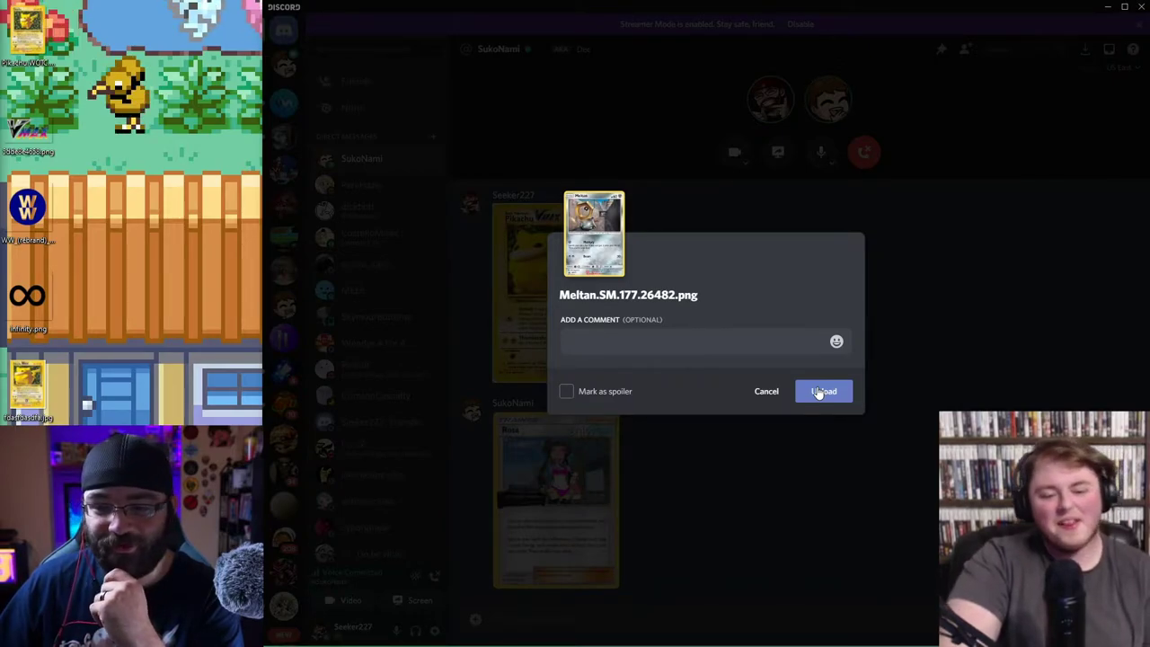
left_click(820, 392)
left_click(555, 485)
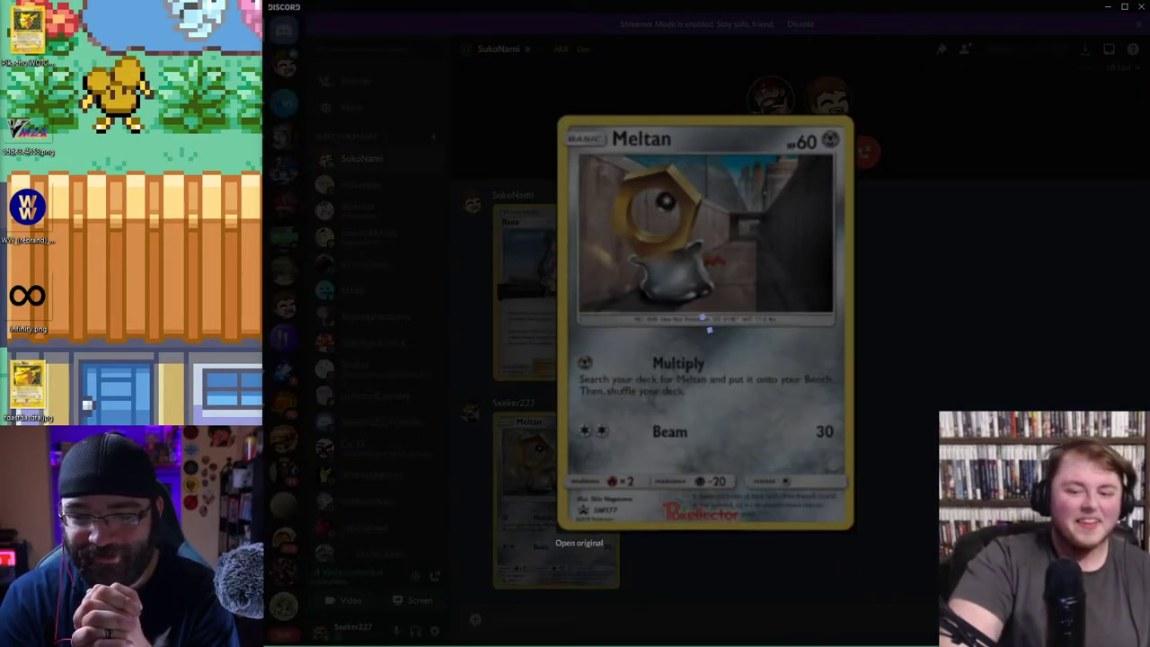
left_click(568, 535)
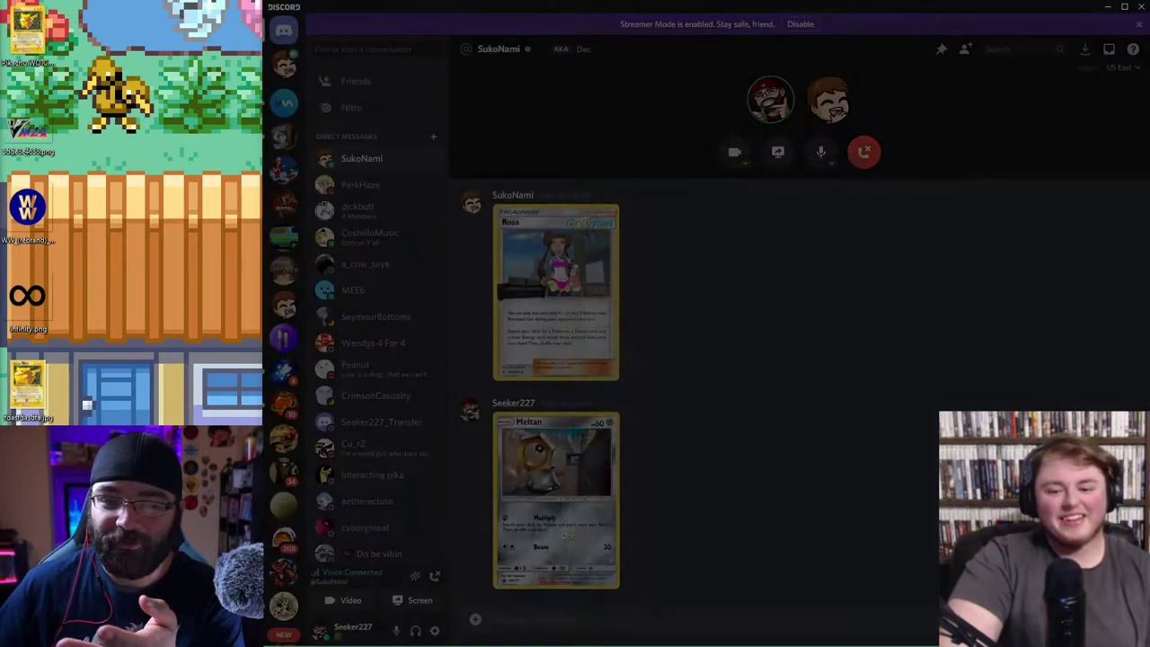
left_click(555, 485)
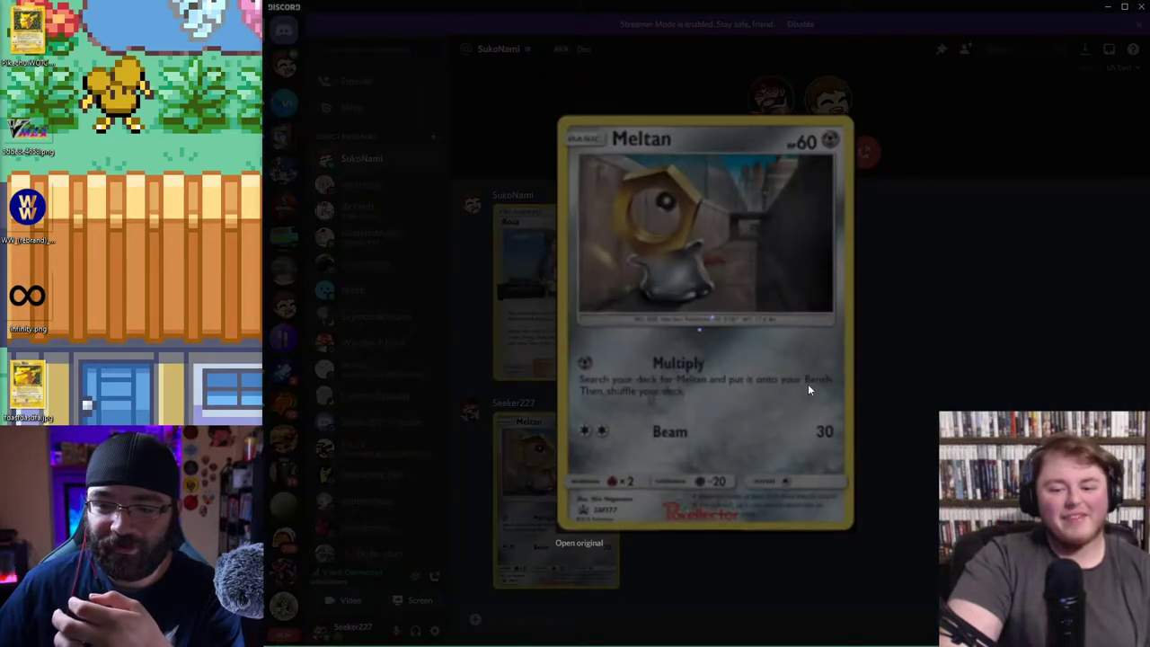
left_click(959, 353)
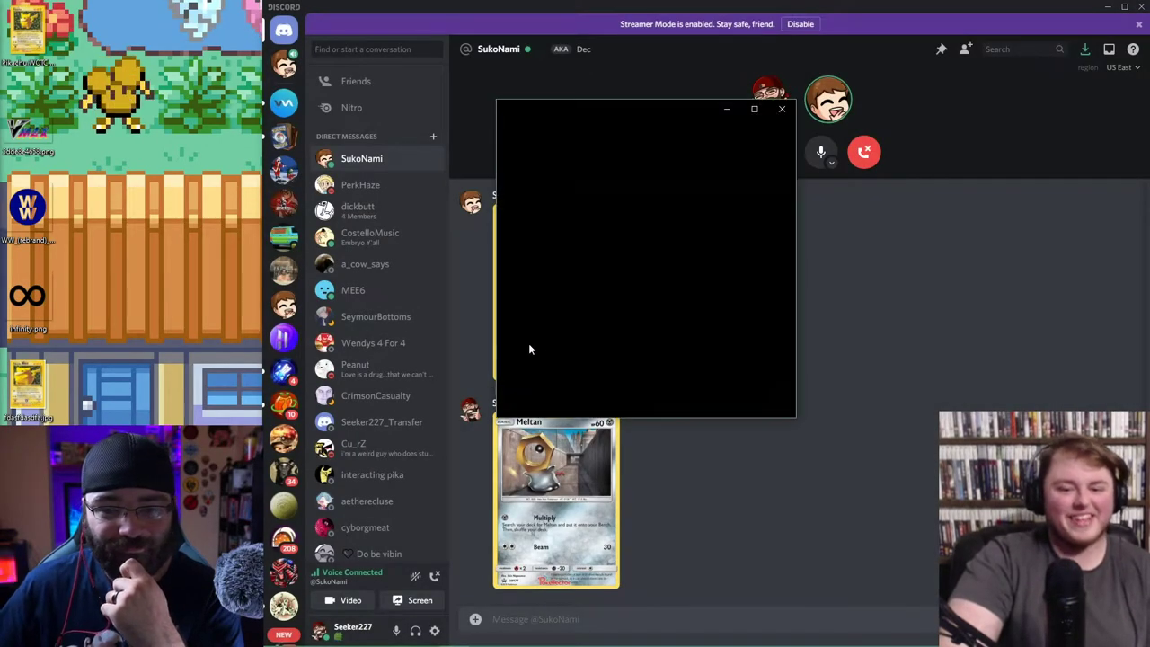
left_click(756, 109)
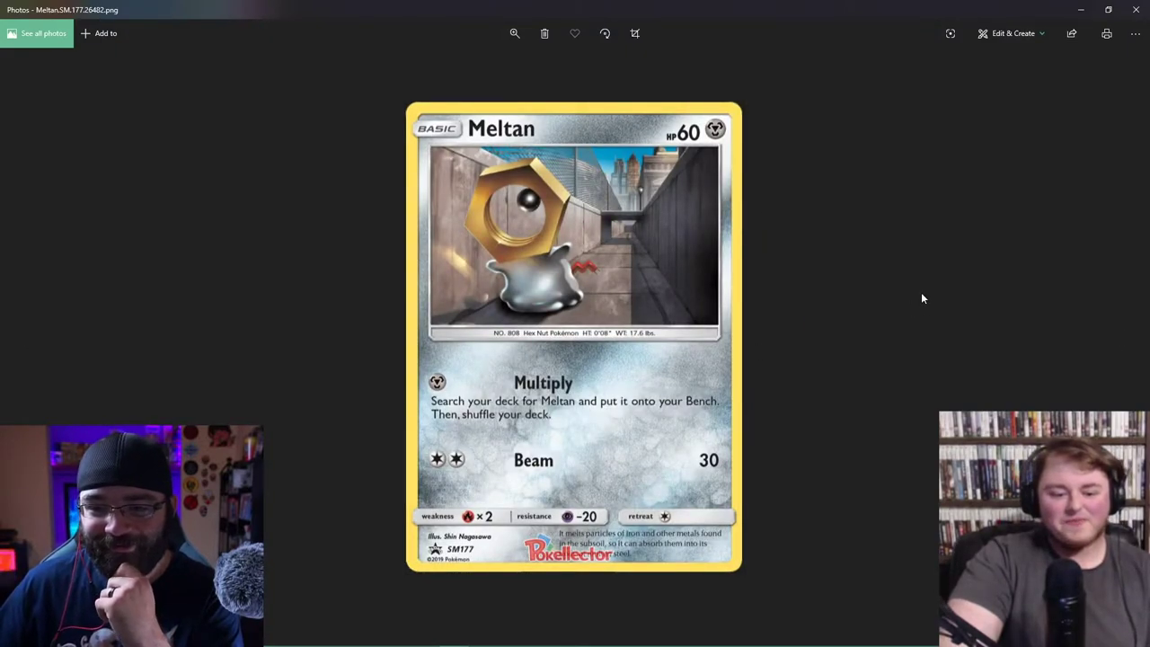
left_click(1135, 9)
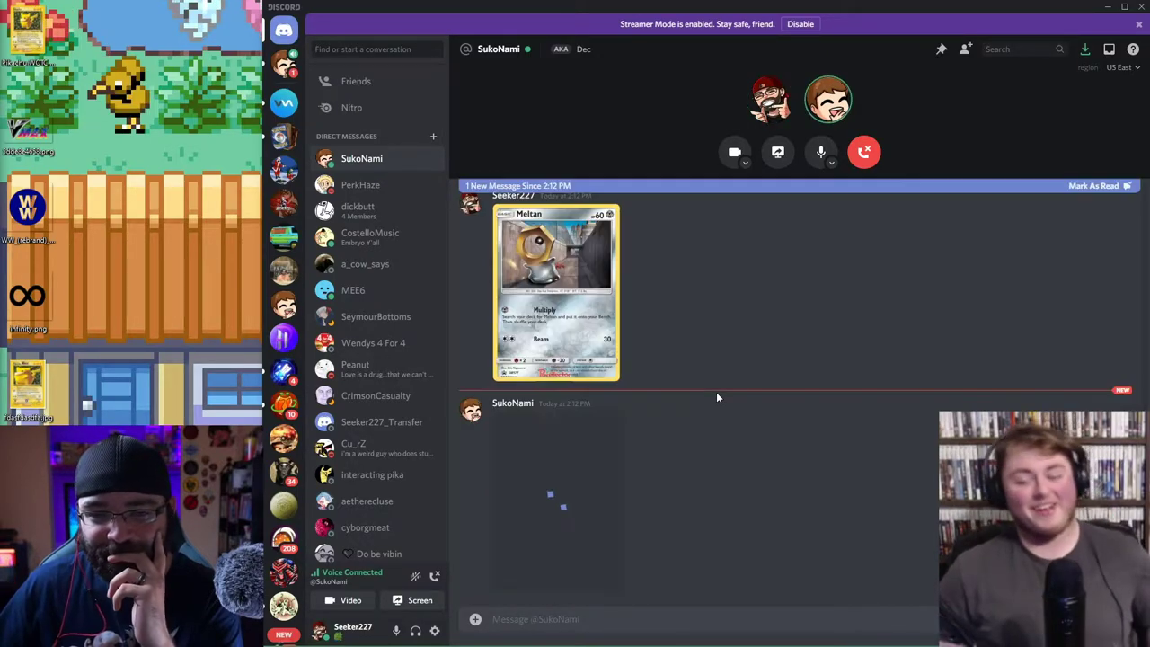
- Enlarge the Professor Oak attachment, open its original image, and bring up save options
left_click(616, 485)
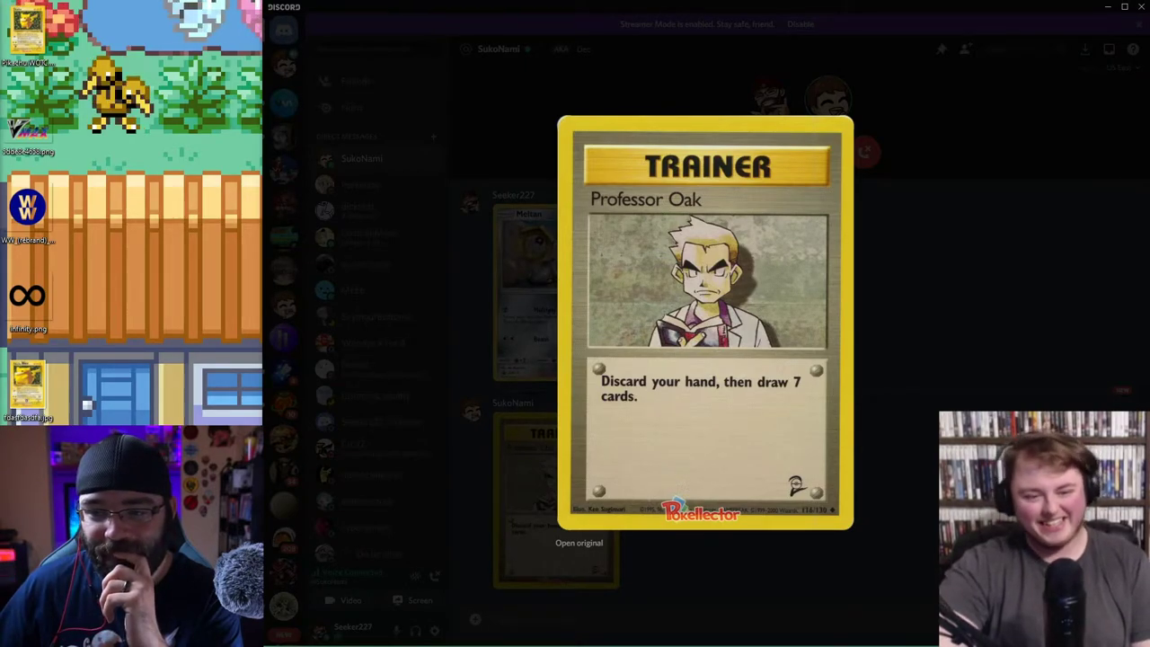
left_click(579, 542)
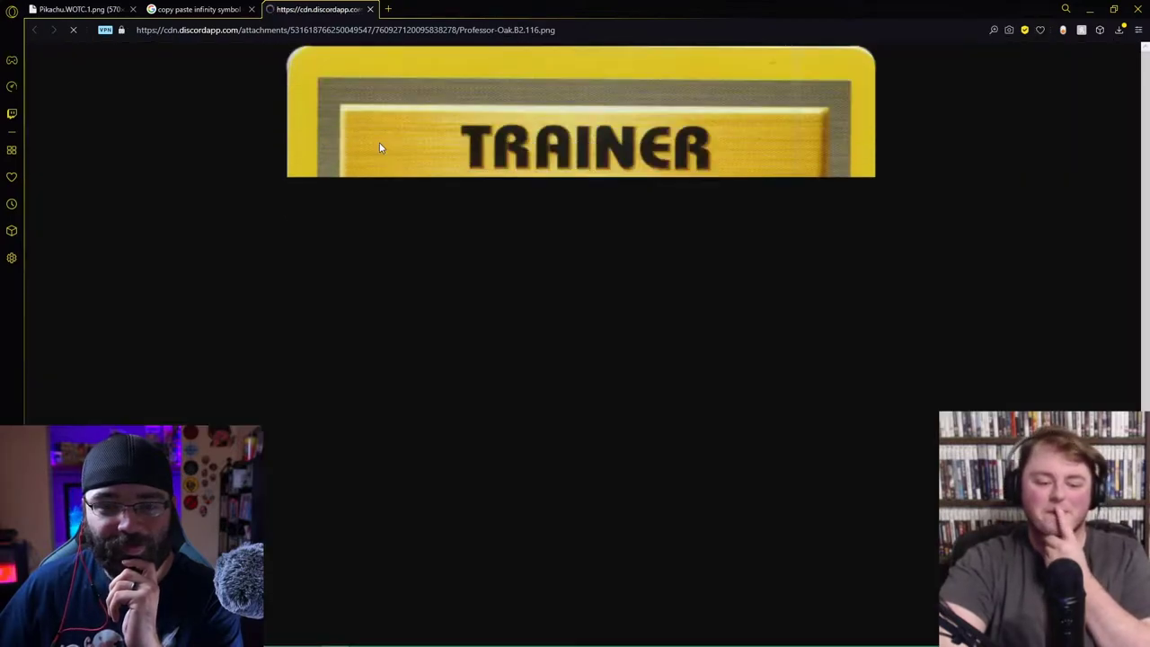
scroll(574, 191, "down", 3)
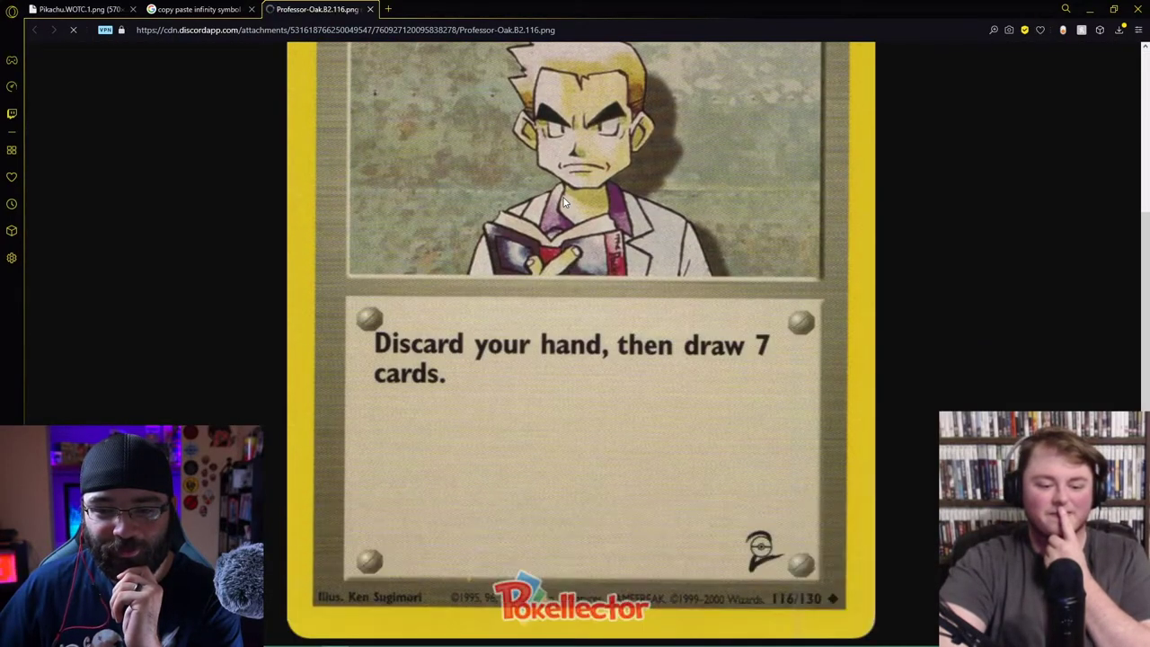
right_click(513, 203)
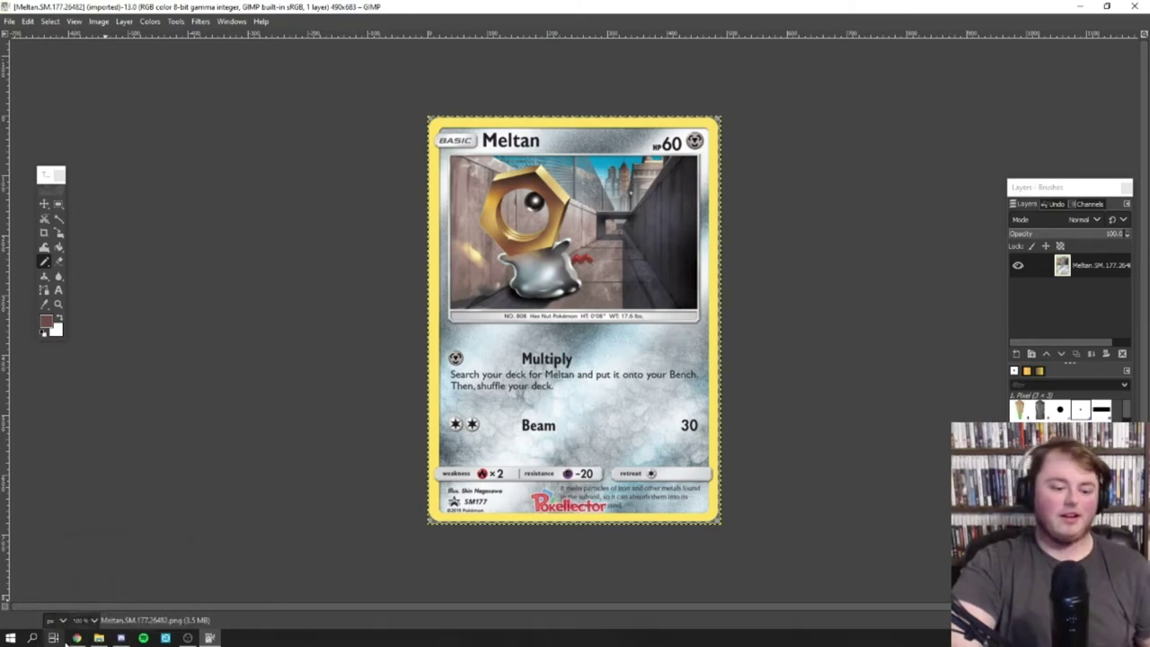
left_click(76, 637)
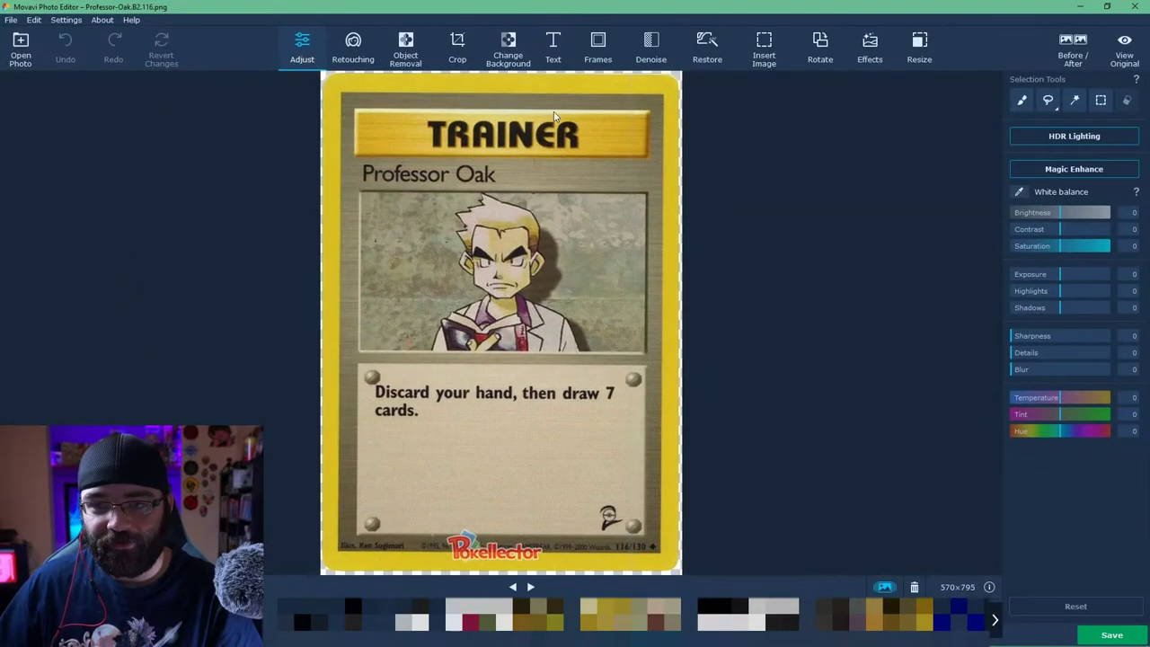
- Use Object Removal to mark the TRAINER heading in the yellow banner for erasing
left_click(406, 56)
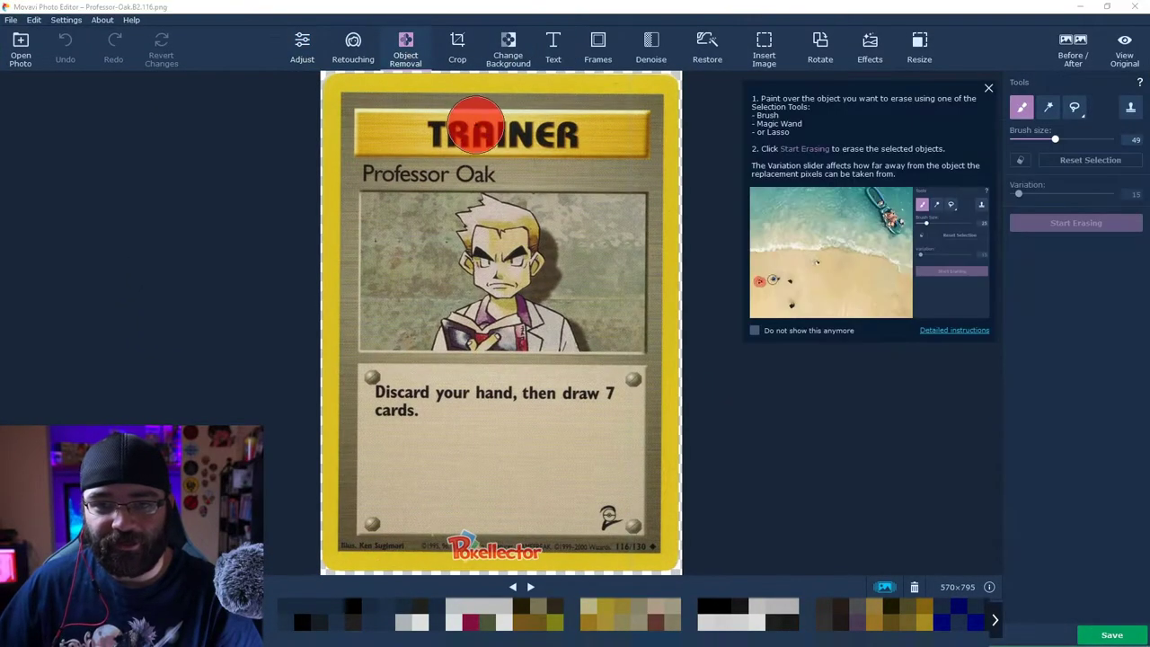
scroll(417, 131, "up", 3)
mouse_move(357, 118)
left_mouse_down()
mouse_move(632, 119)
mouse_move(618, 151)
mouse_move(376, 153)
mouse_move(446, 137)
mouse_move(585, 134)
left_mouse_up()
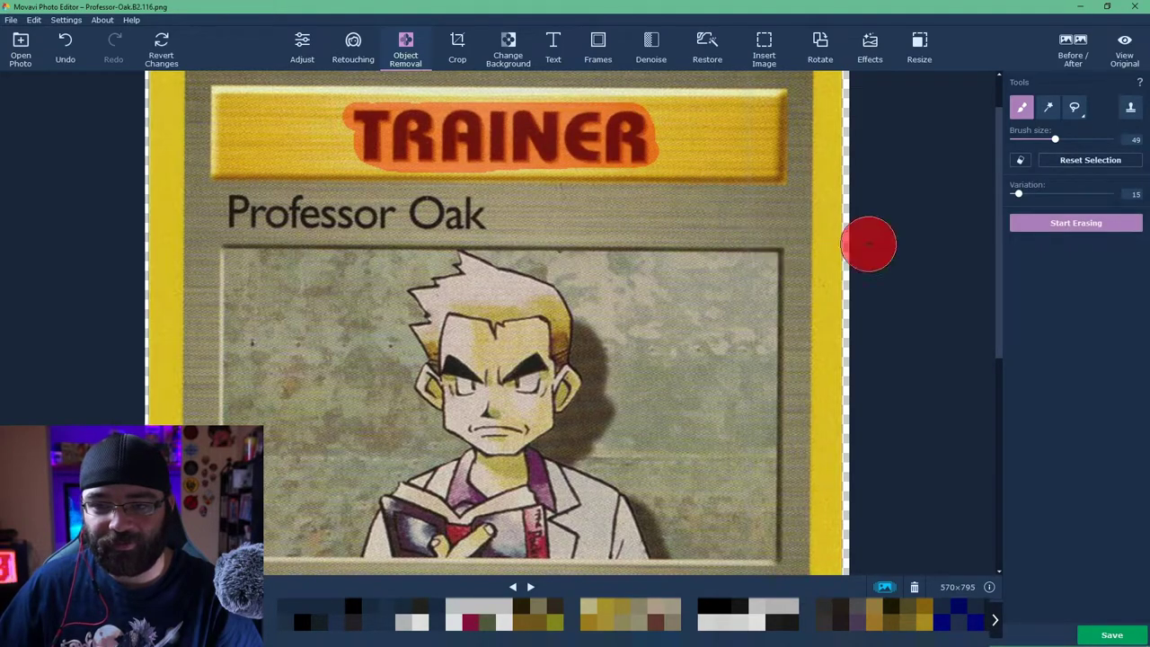
scroll(628, 341, "down", 3)
left_click_drag(364, 146, 584, 136)
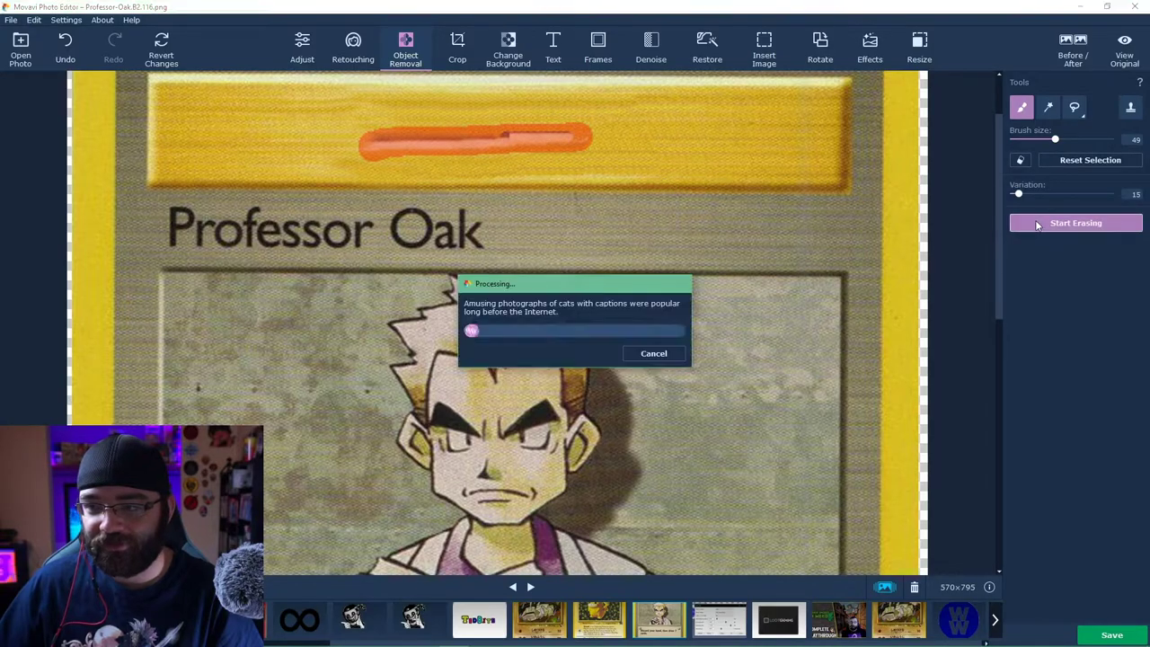
scroll(678, 228, "down", 2)
scroll(611, 303, "down", 1)
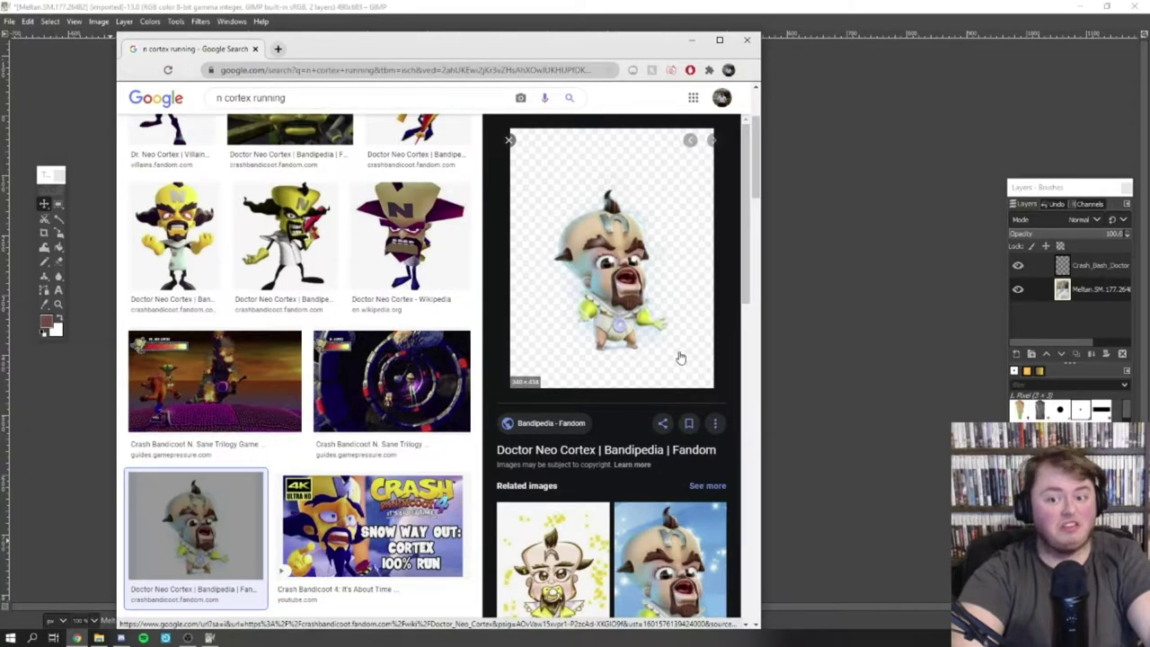
- Close the image preview and set the PEWTER CITY text to font size 84
left_click(509, 138)
scroll(530, 296, "down", 3)
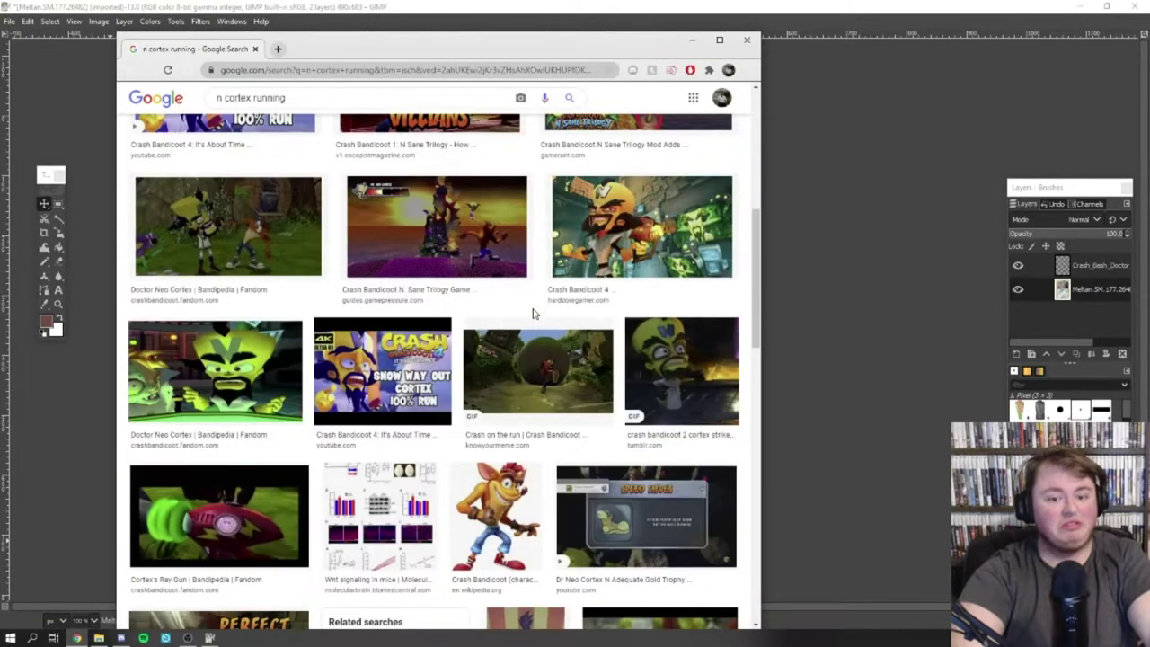
scroll(533, 313, "down", 3)
scroll(530, 313, "down", 3)
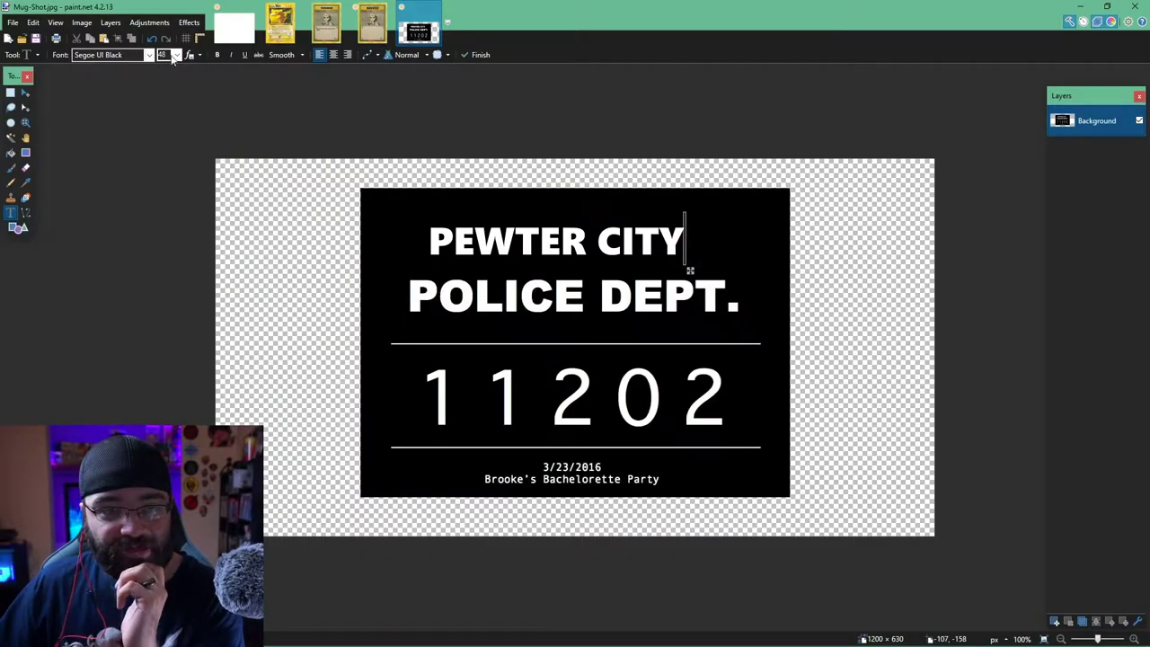
left_click(176, 55)
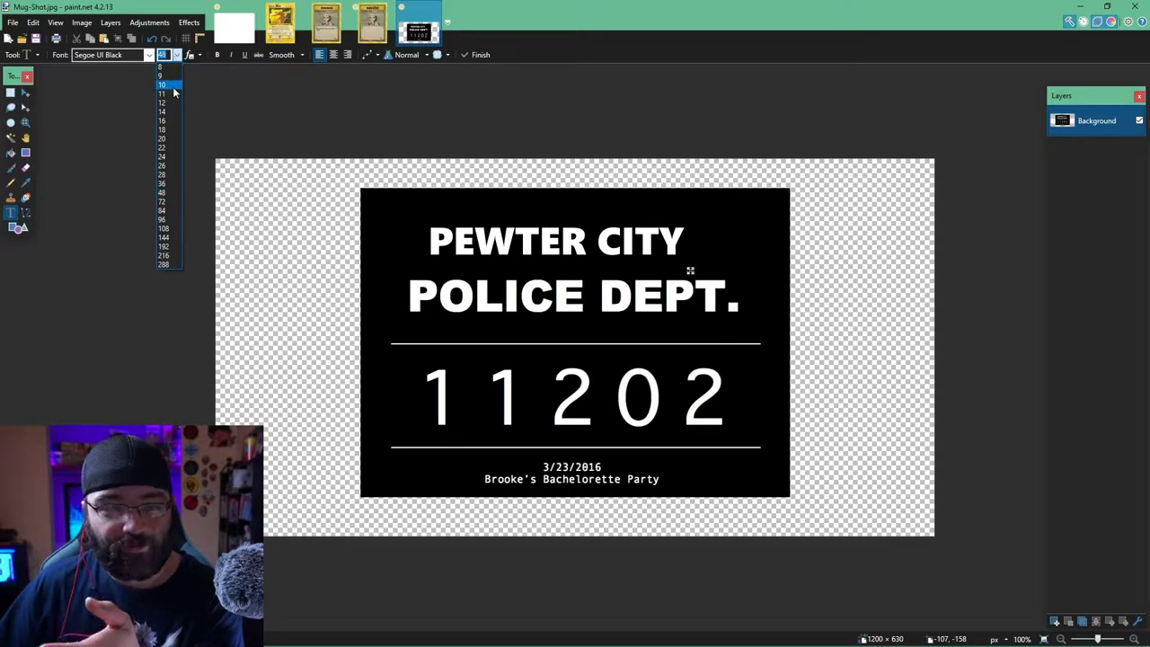
left_click(169, 211)
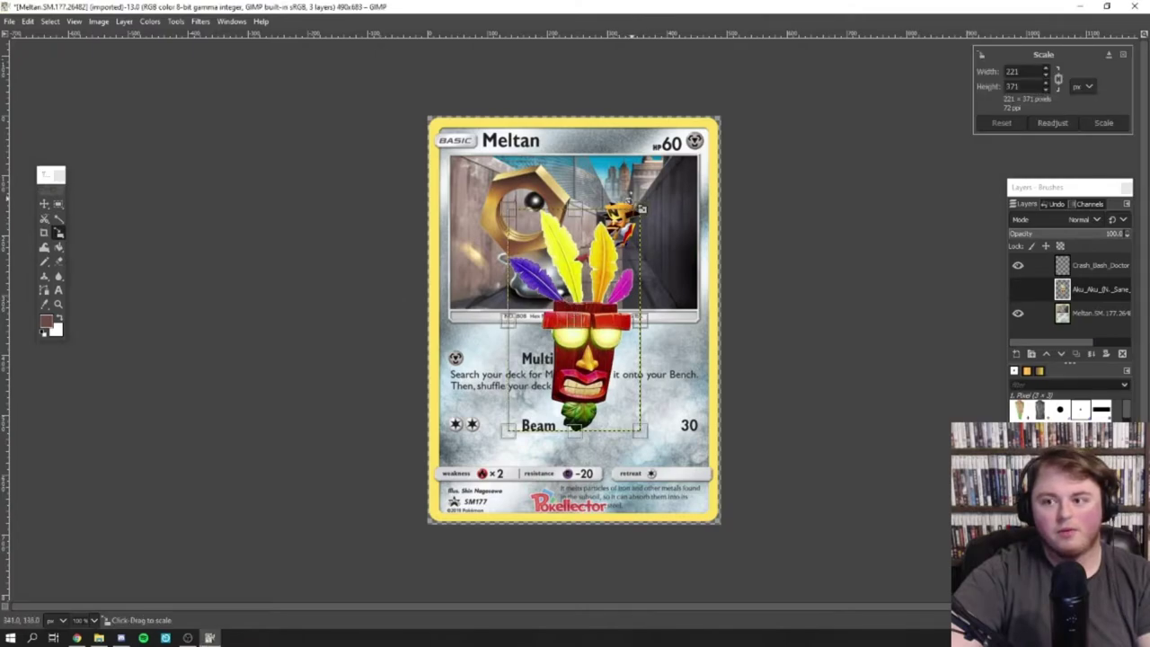
- Scale the Aku Aku mask to 74x124, rotate it about 15°, and move it onto Meltan
left_click_drag(641, 208, 558, 357)
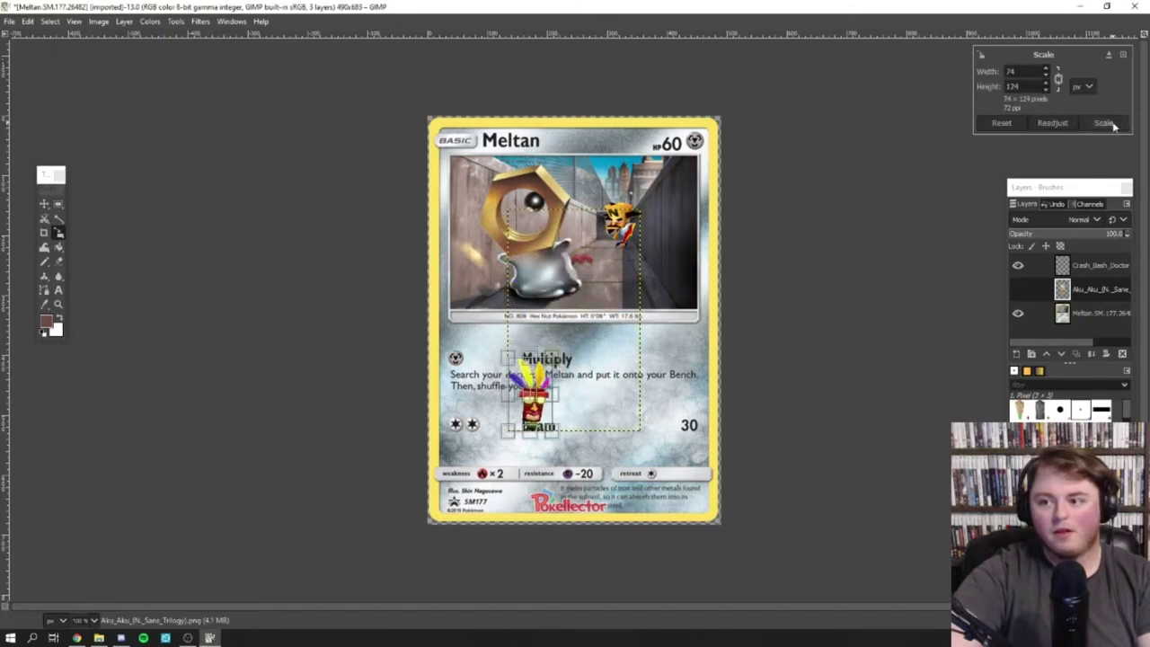
left_click(1104, 123)
left_click(44, 206)
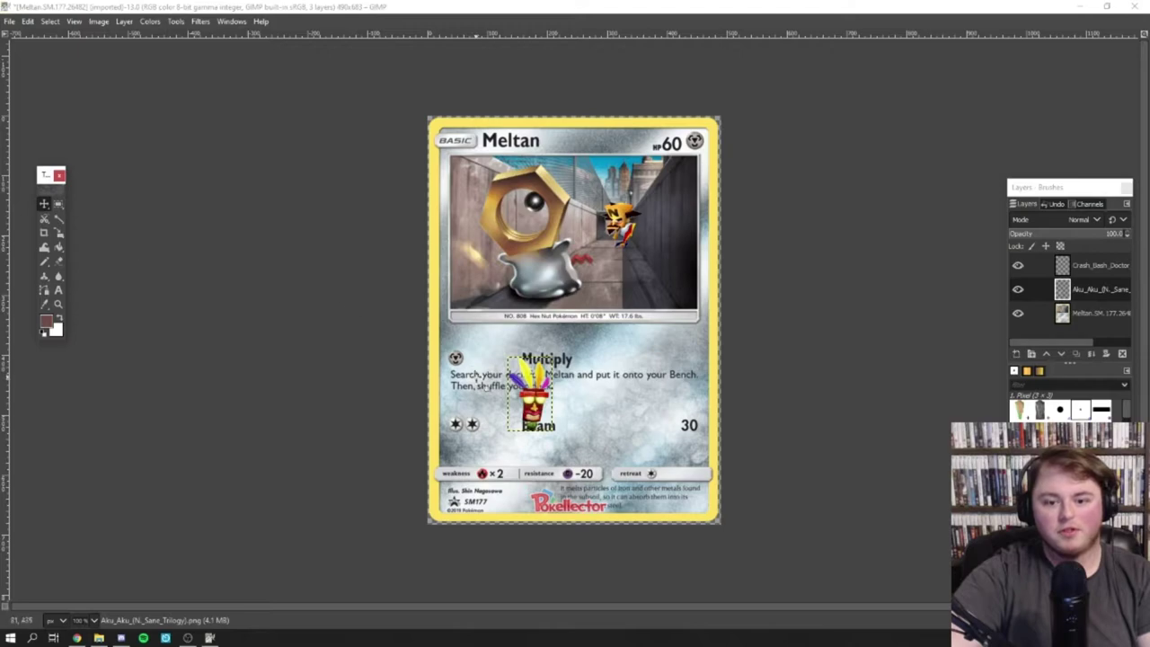
left_click(59, 236)
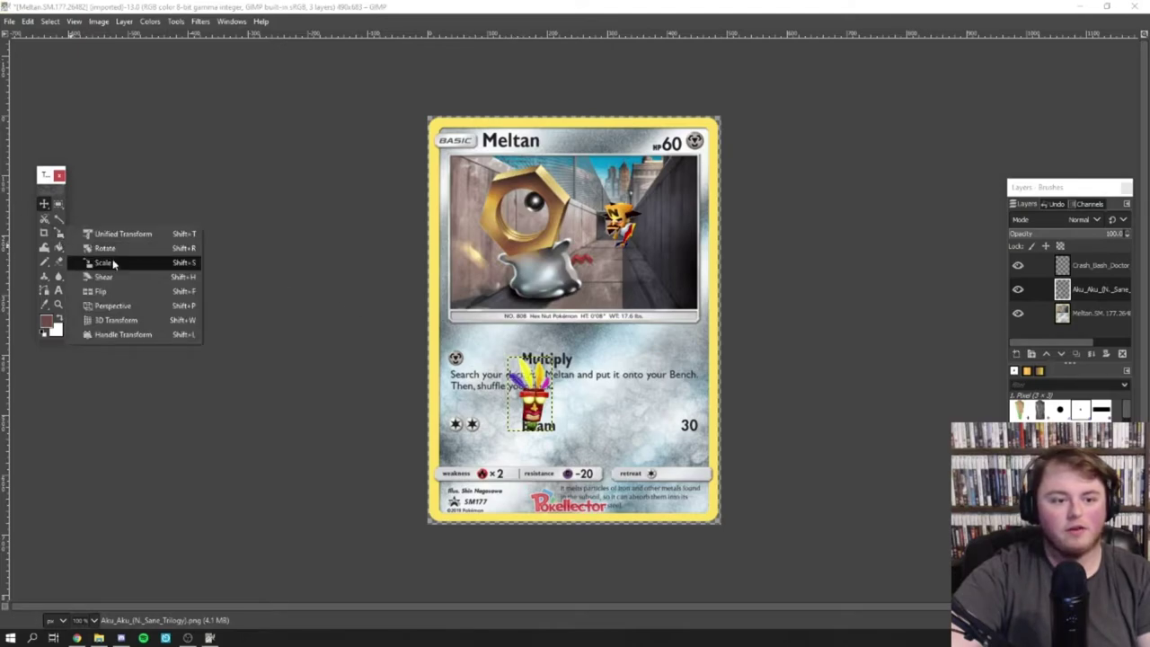
left_click(105, 248)
left_click(477, 343)
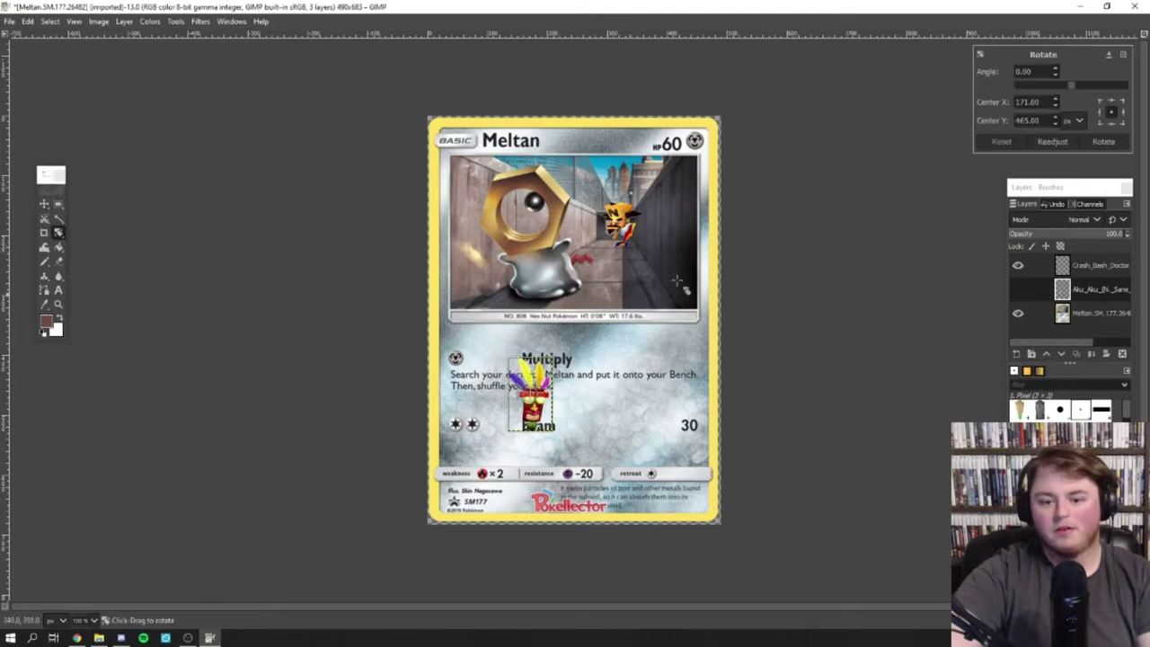
left_click_drag(535, 384, 560, 373)
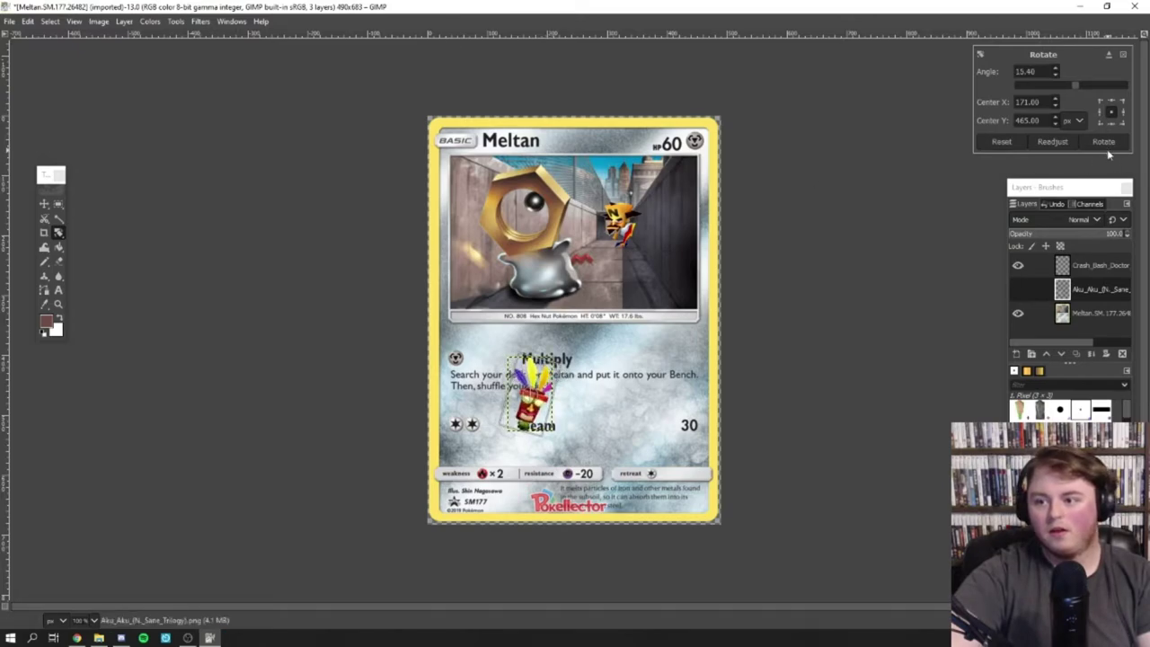
left_click(1103, 142)
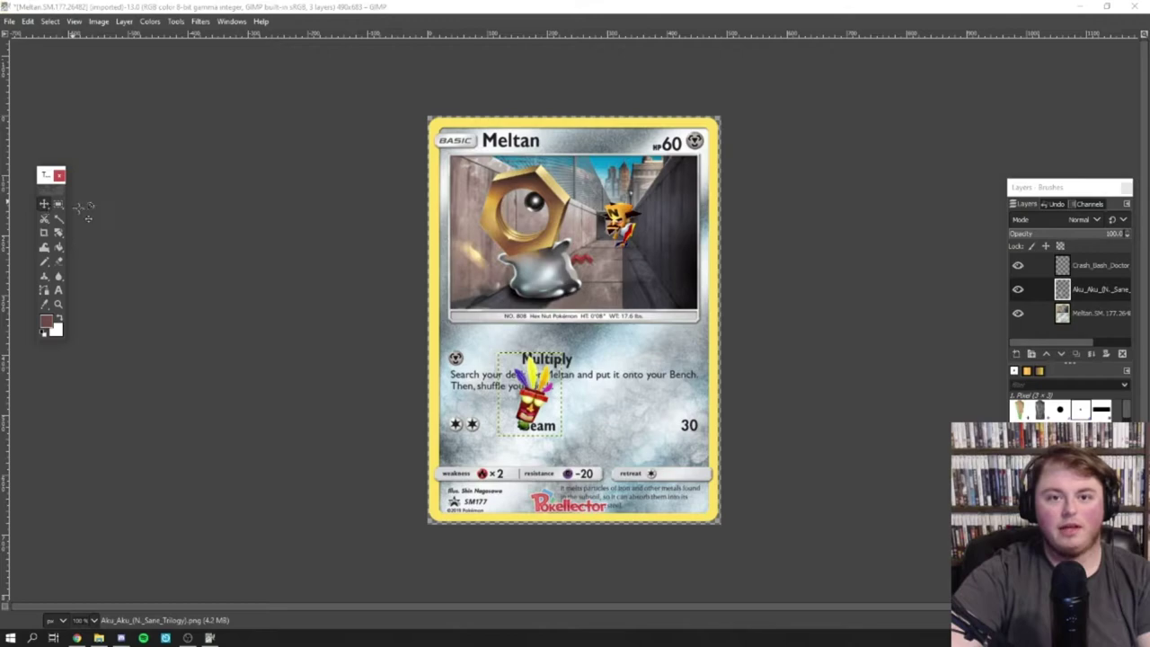
left_click_drag(531, 389, 573, 231)
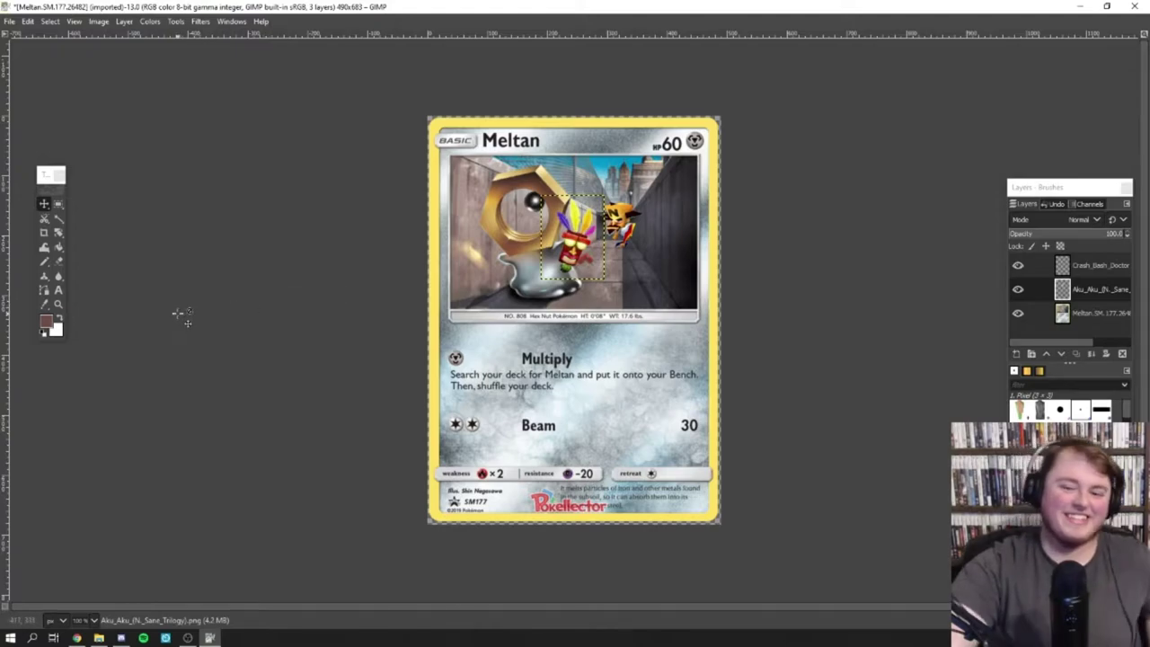
left_click(1092, 312)
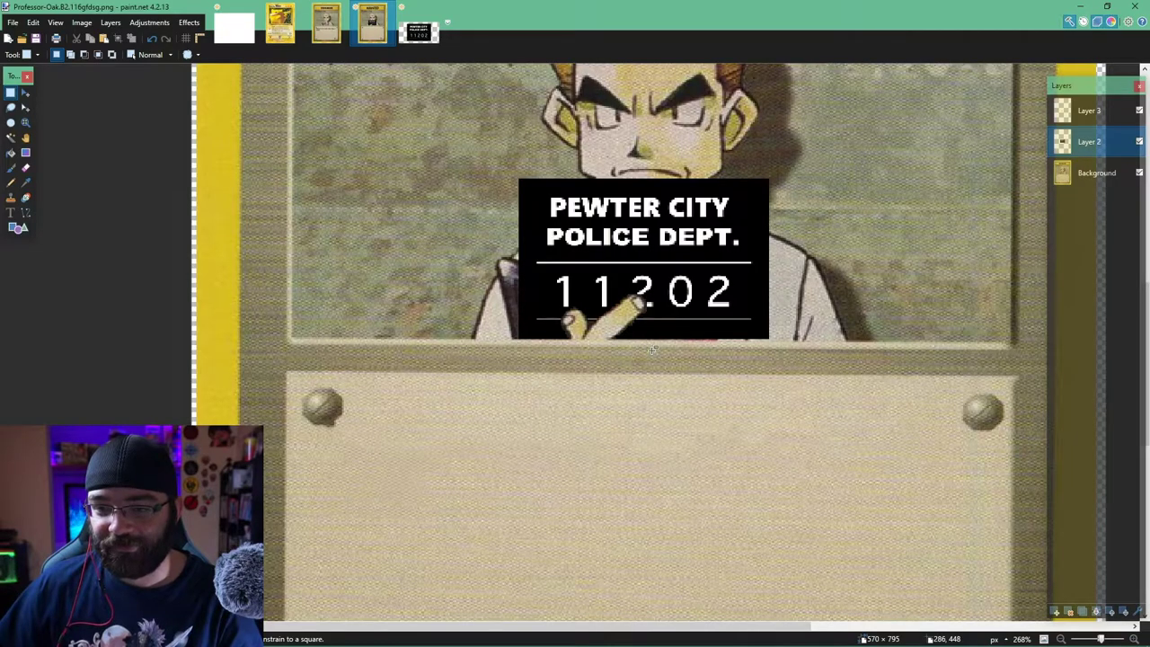
scroll(652, 349, "down", 3, "ctrl")
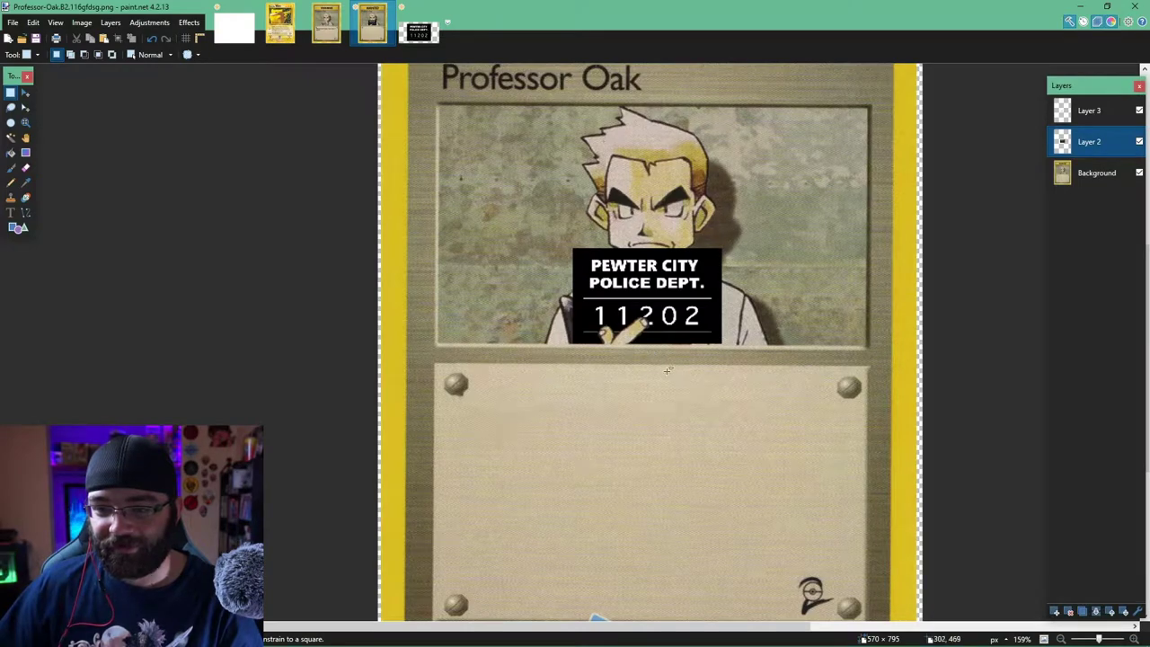
left_click_drag(666, 369, 647, 341)
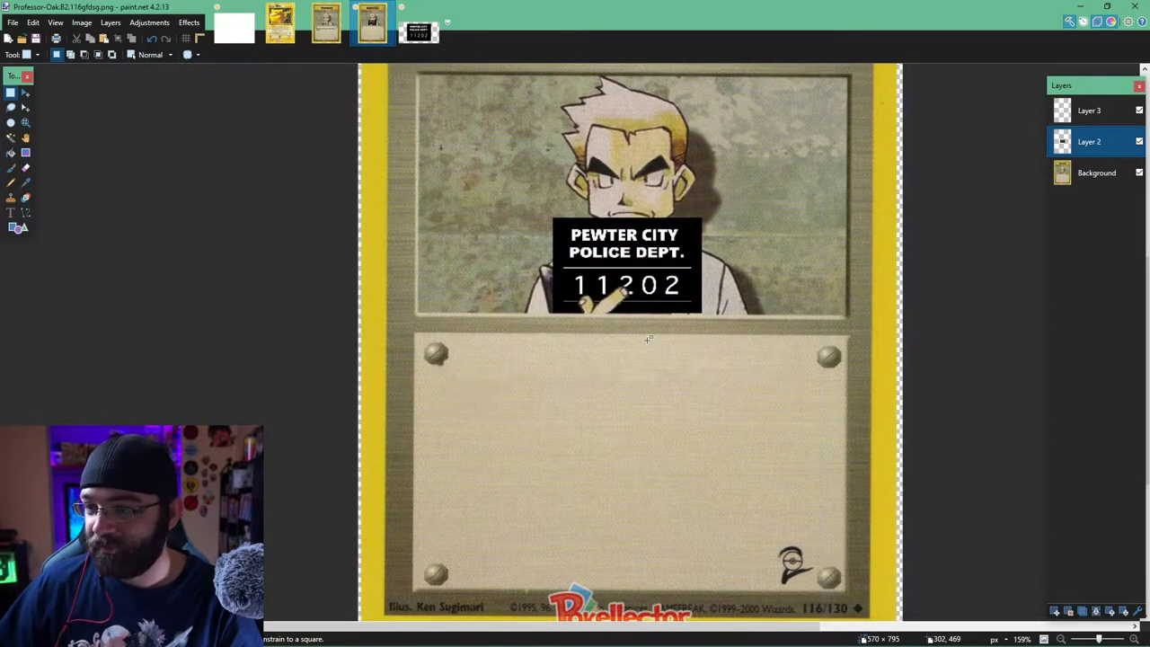
left_click(1139, 142)
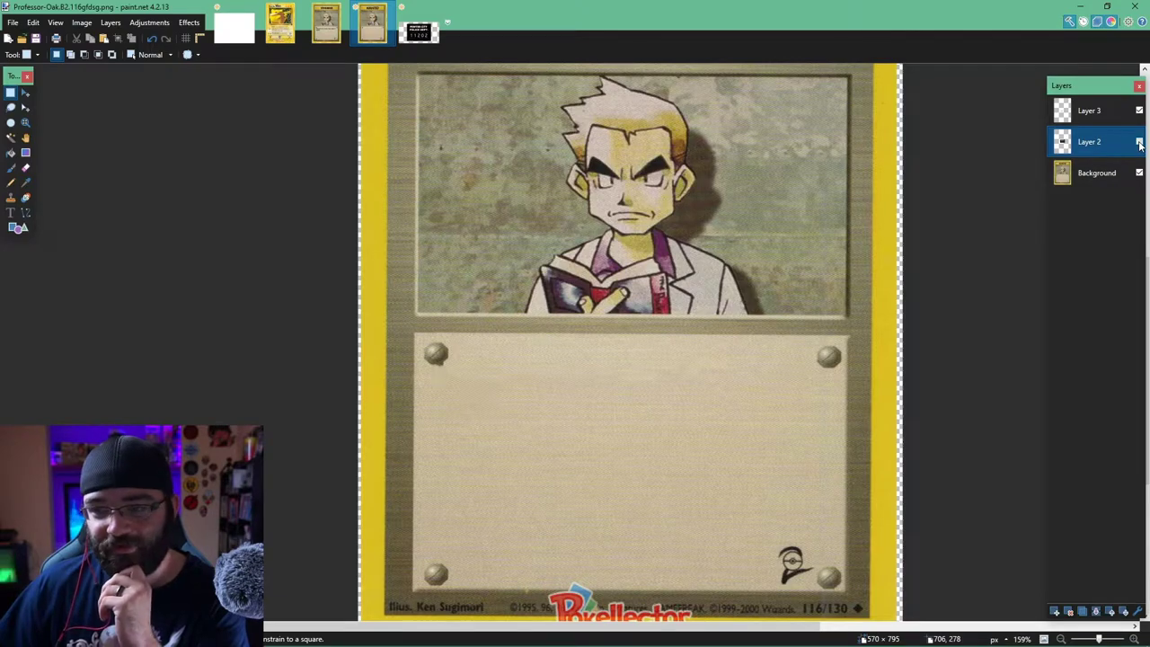
left_click(1139, 142)
left_click(1139, 142)
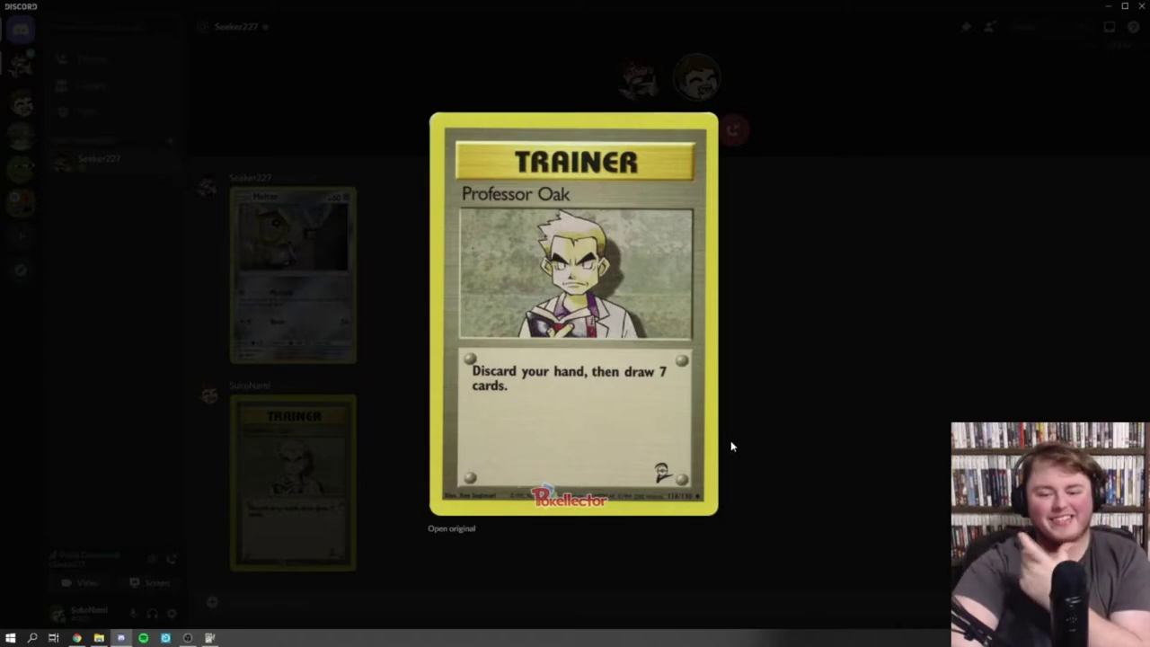
- Close the Oak preview and drag the Crash crate image into GIMP as a layer
left_click(791, 422)
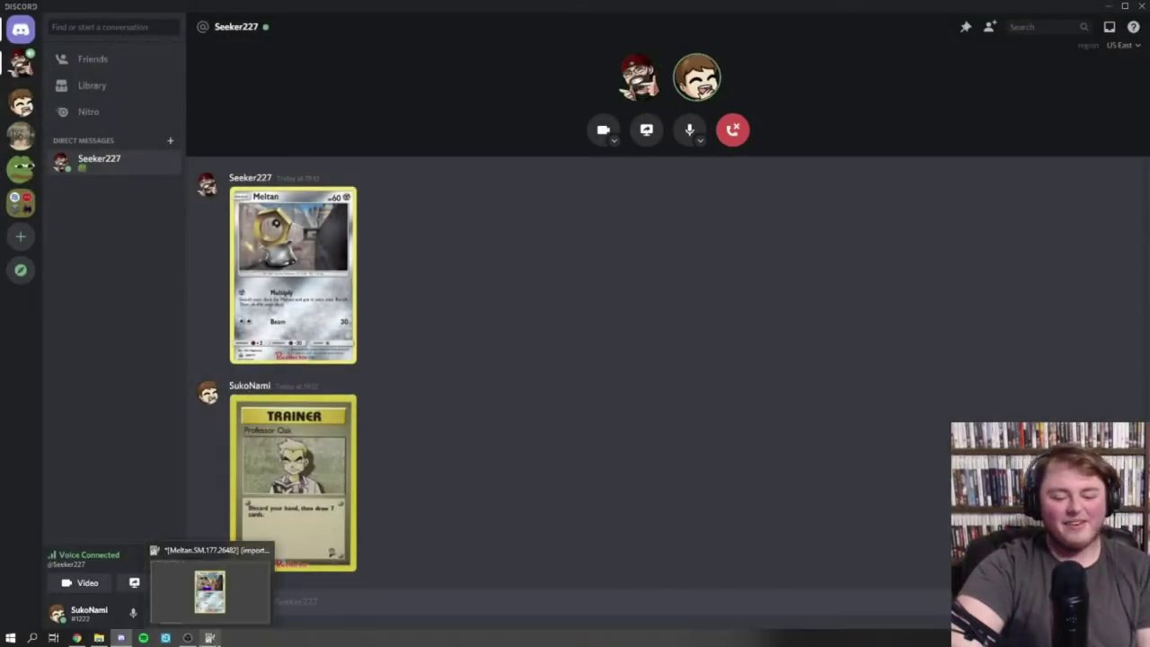
left_click(209, 637)
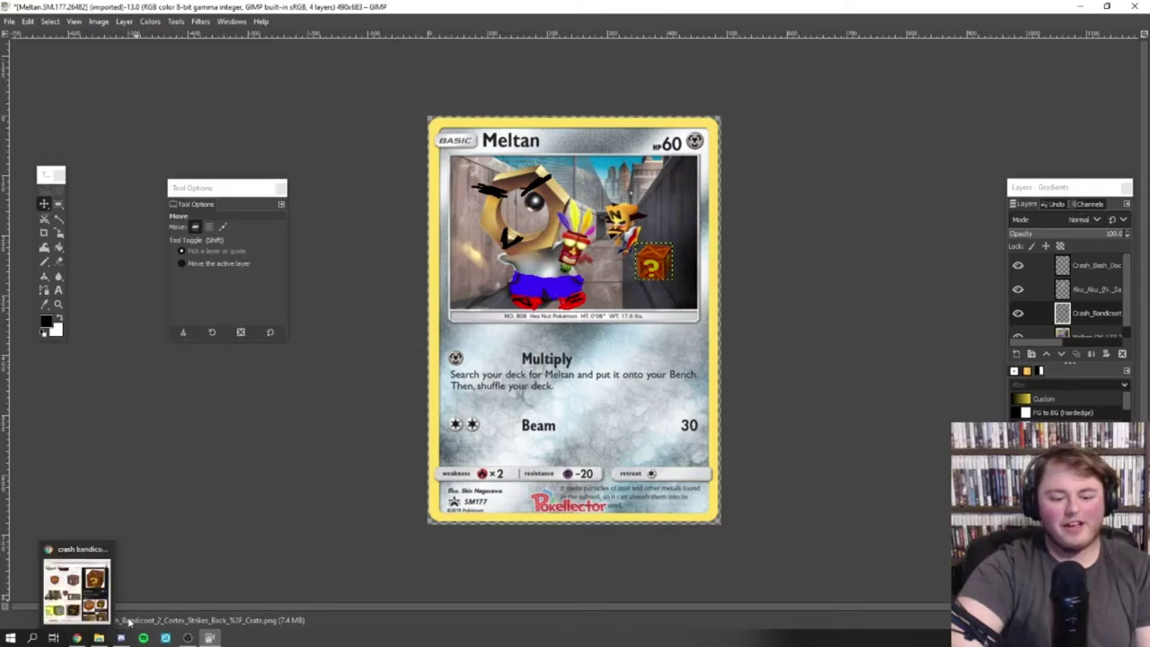
left_click(98, 638)
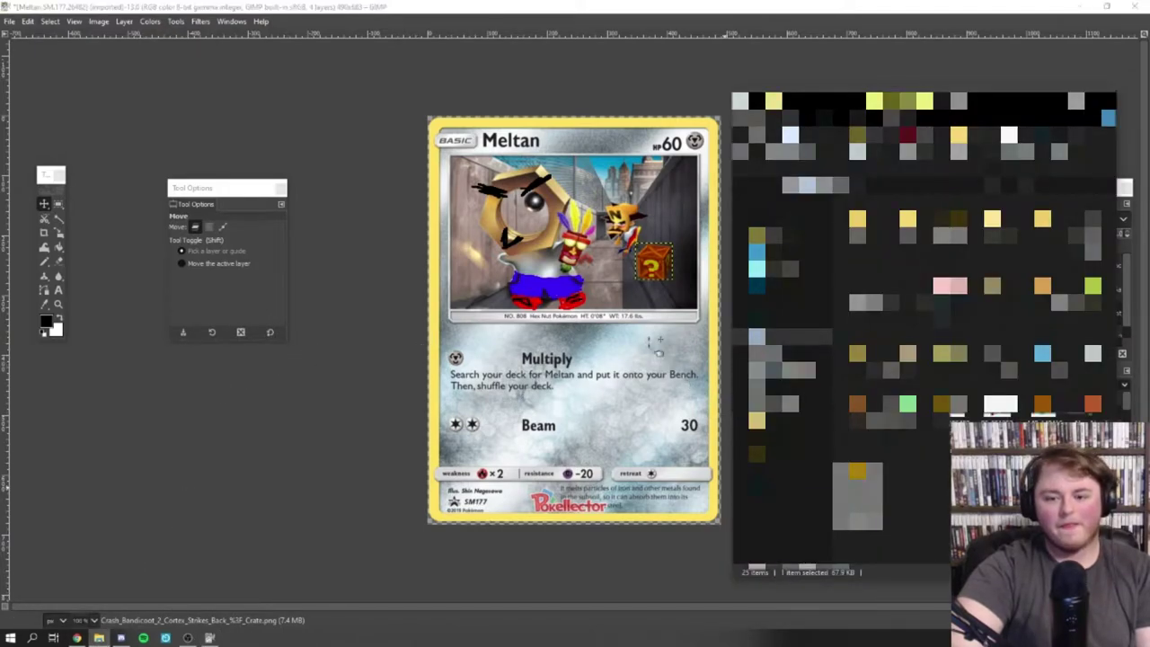
left_click_drag(773, 404, 391, 355)
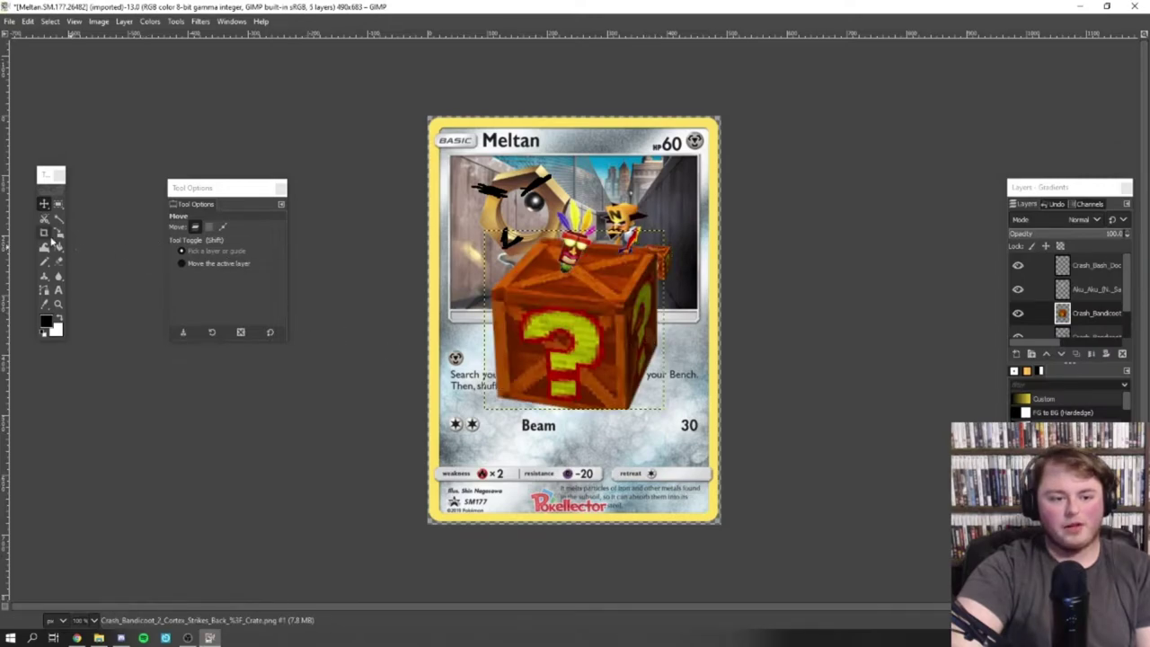
- Scale the crate layer down to about 71 px
left_click(58, 233)
left_click(579, 315)
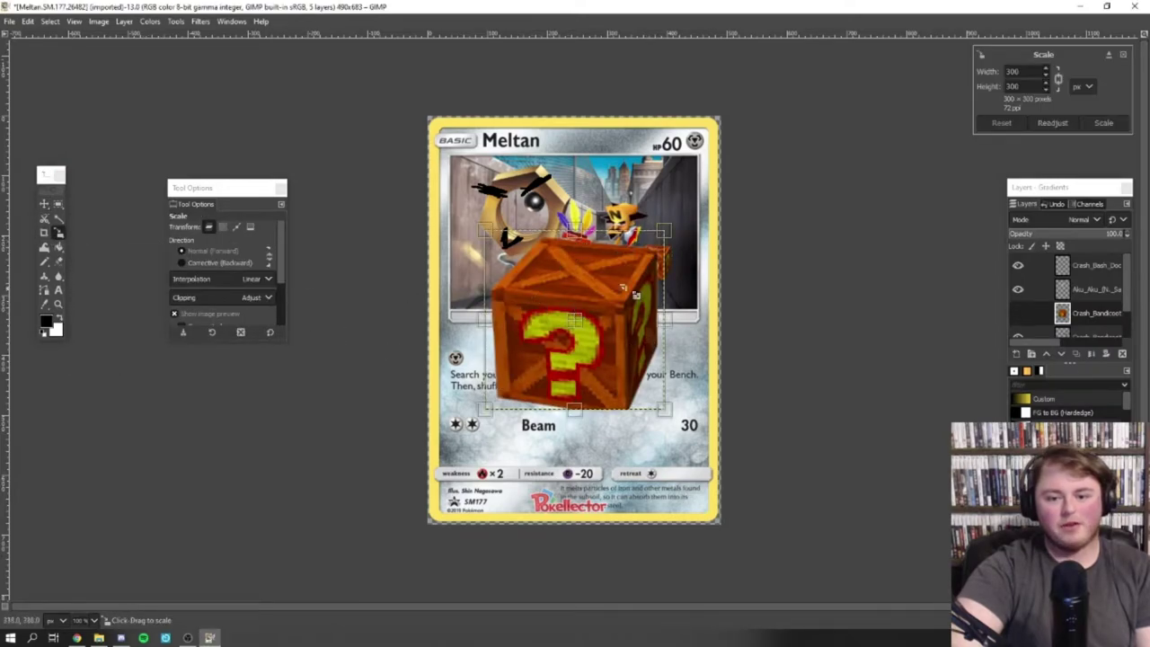
left_click_drag(675, 256, 528, 370)
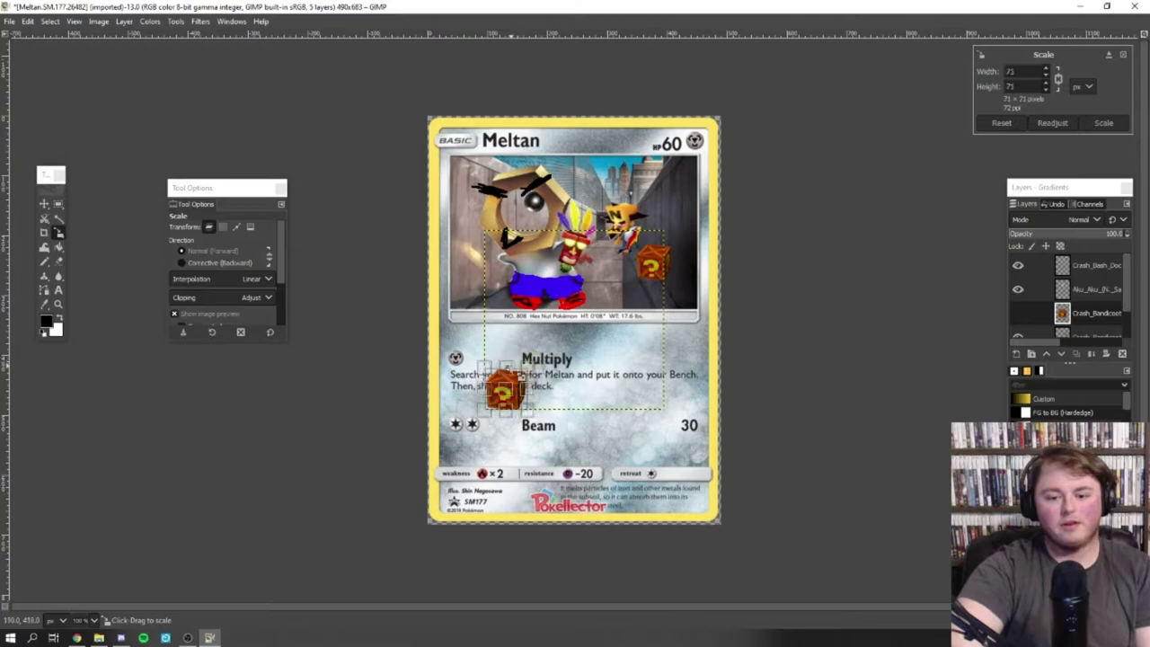
left_click(1103, 122)
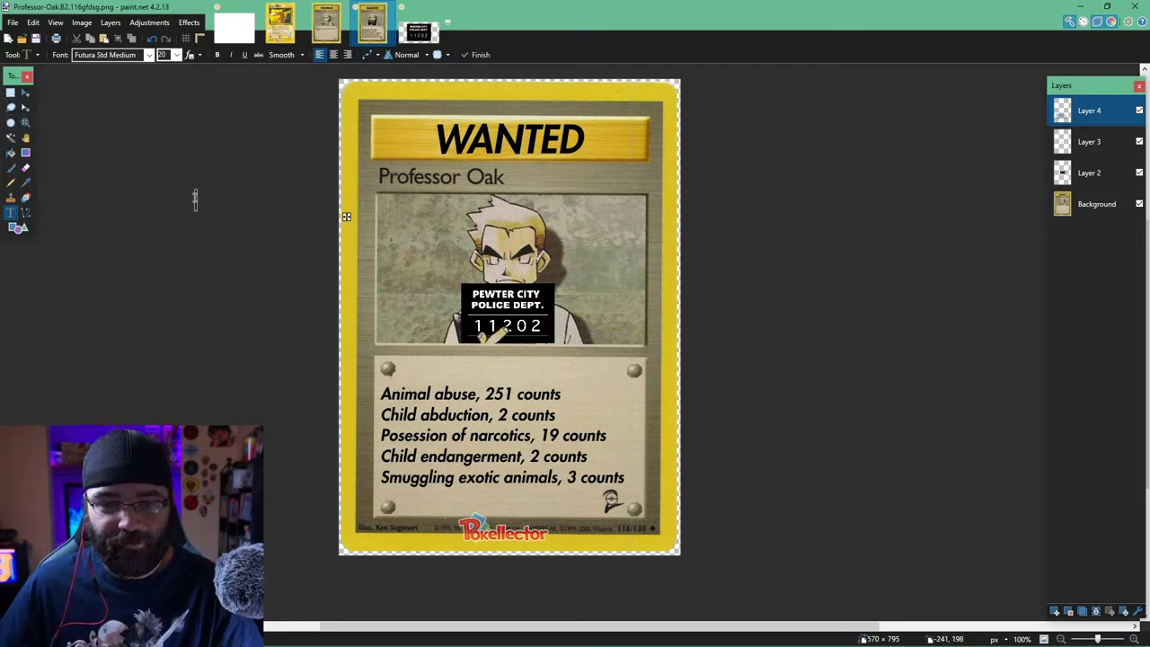
- Commit the crime list text adding narcotics, child endangerment and smuggling exotic animals
left_click(26, 93)
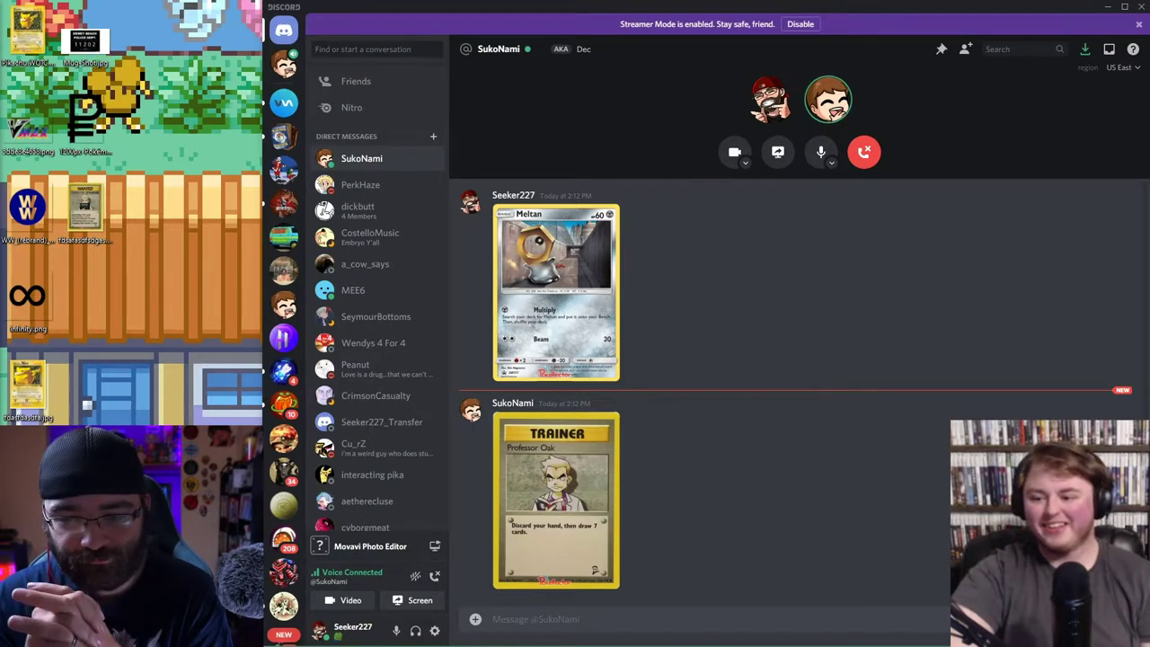
mouse_move(491, 302)
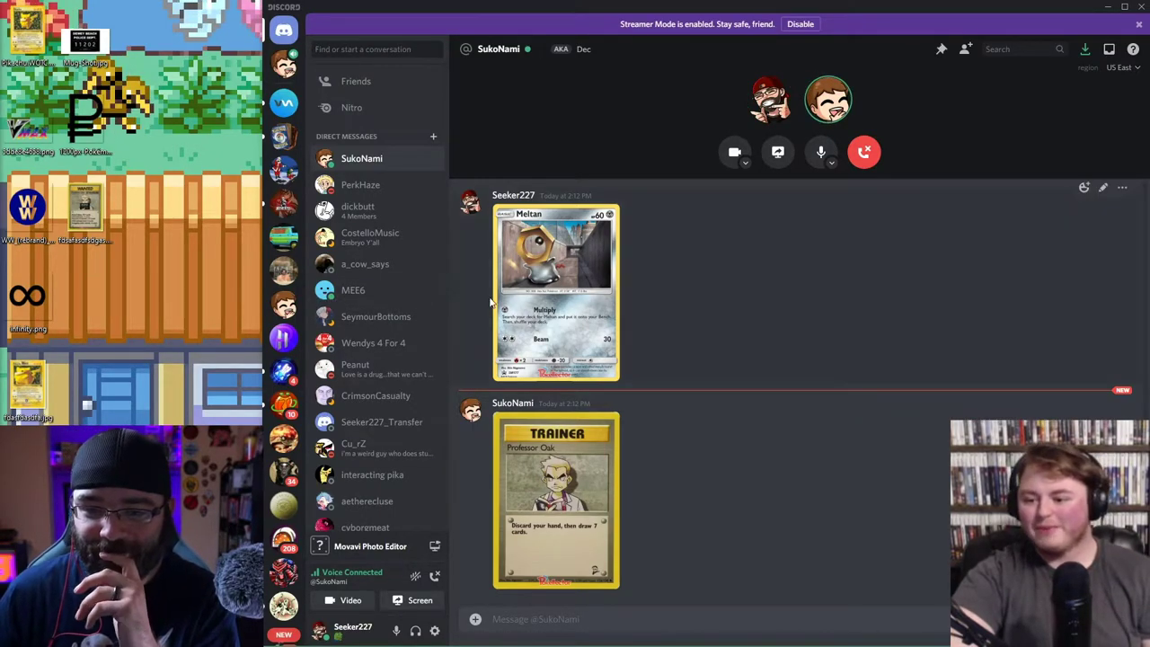
- Preview the Meltan card, then widen the Discord window by dragging its left border
left_click(592, 330)
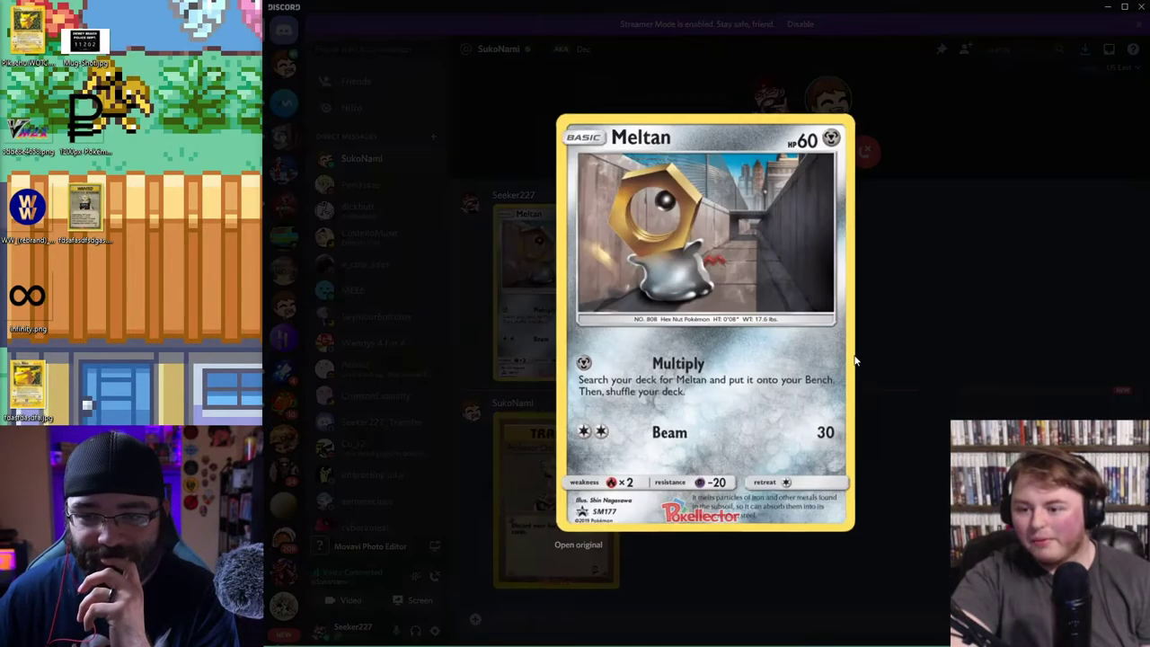
left_click(892, 316)
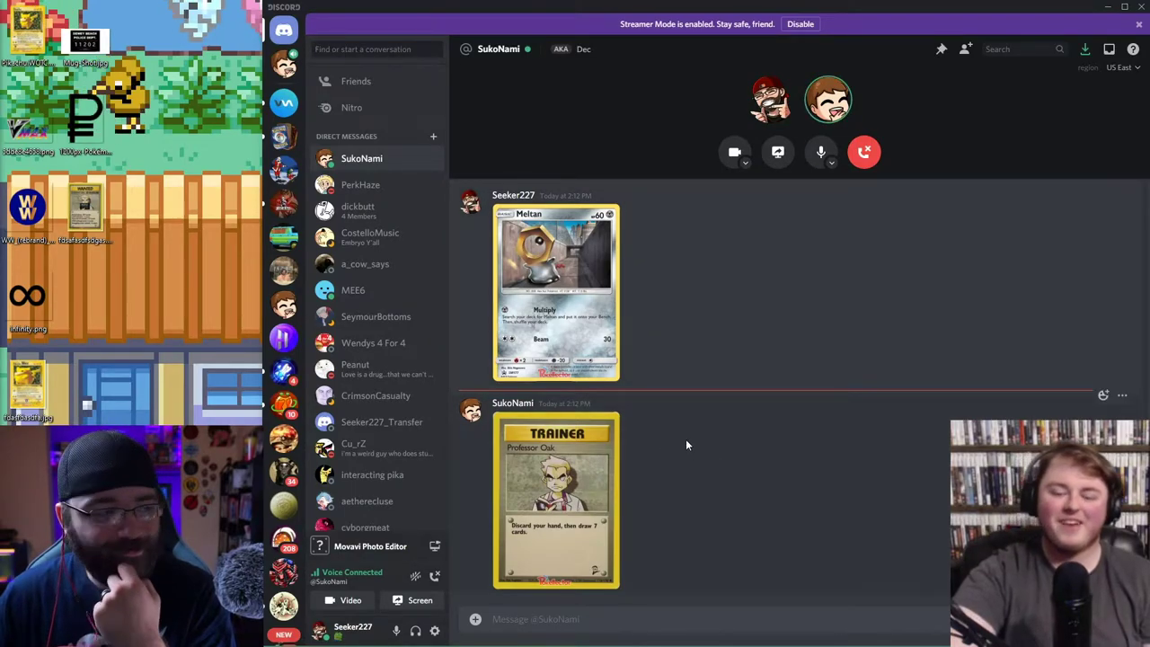
mouse_move(677, 483)
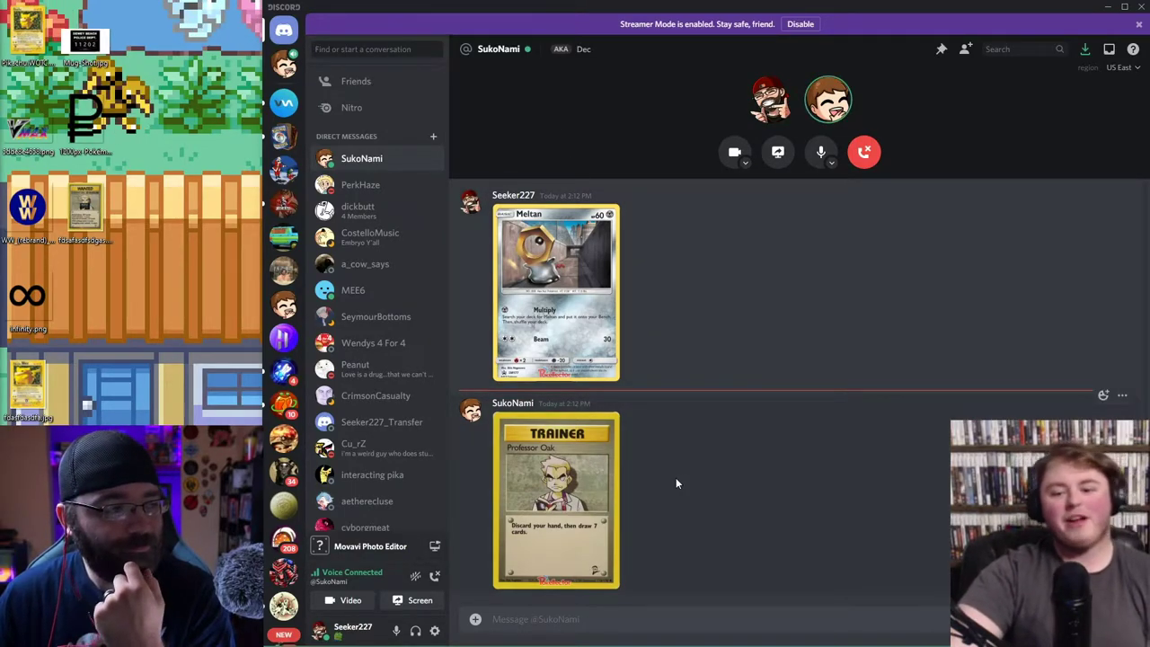
left_click_drag(266, 316, 95, 330)
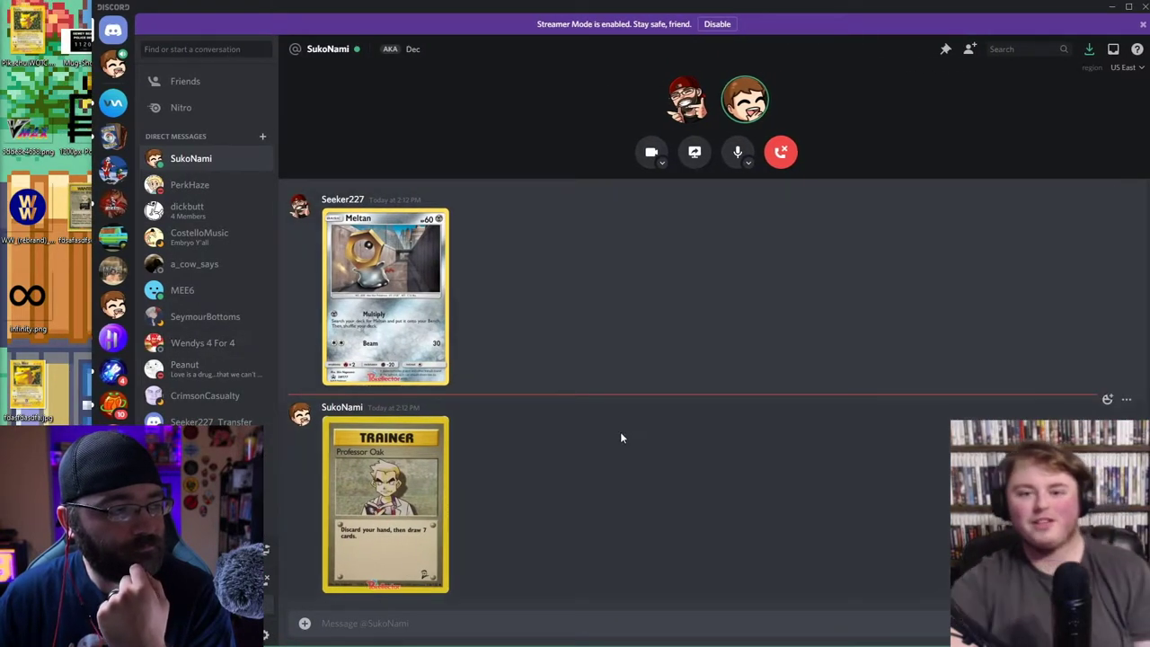
- Open the Crash Bandicoot-themed Meltan card in Discord's image viewer
left_click(386, 503)
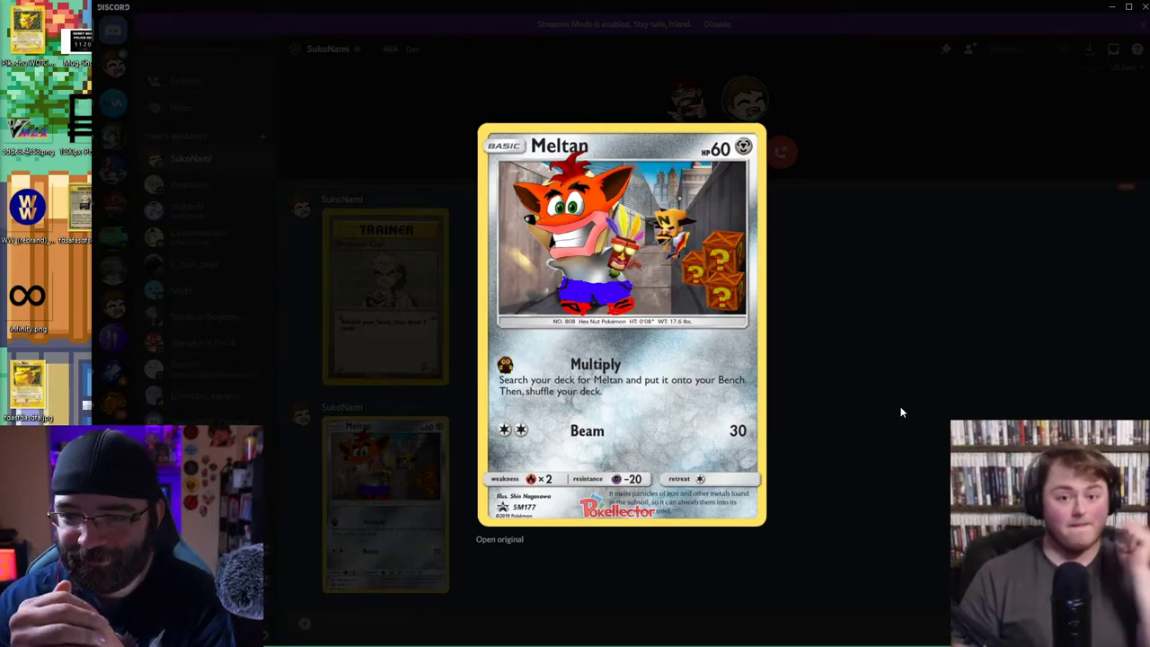
- Close the enlarged card view in Discord
left_click(901, 412)
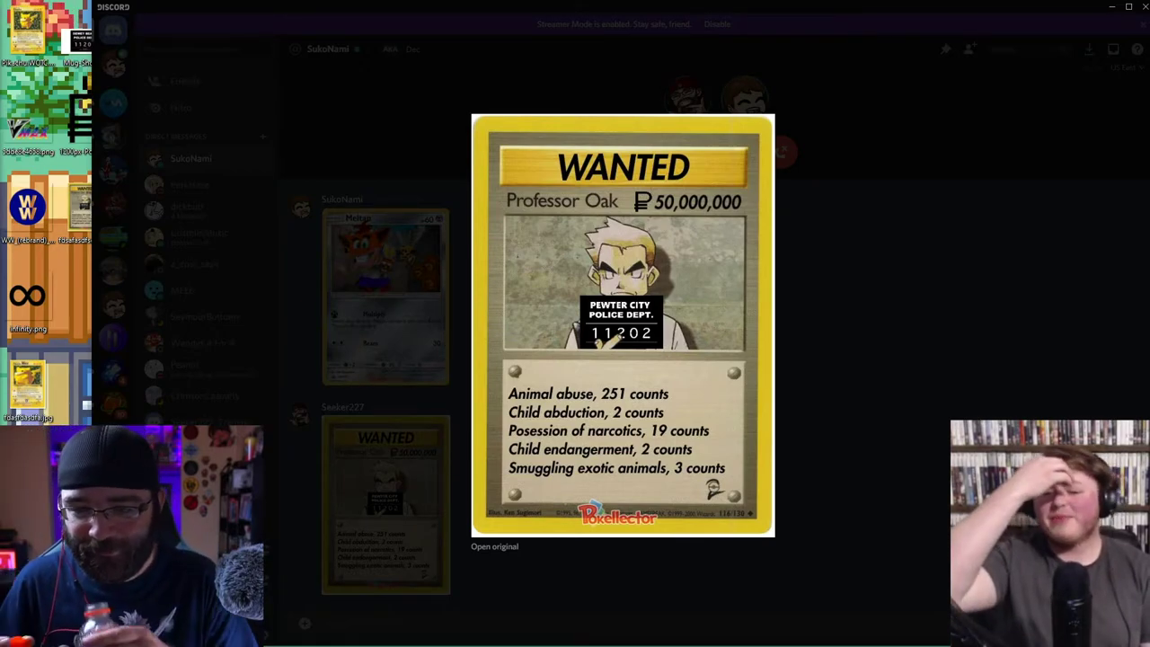
- Close the Professor Oak preview and open the original Hariyama card image
key("Escape")
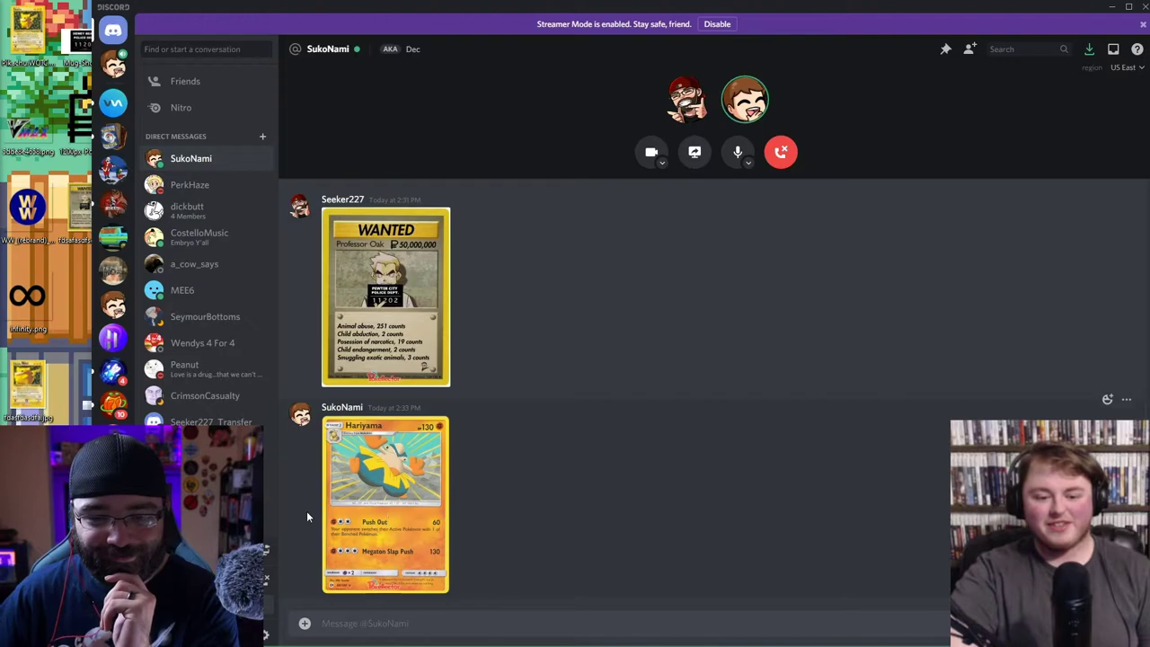
left_click(439, 510)
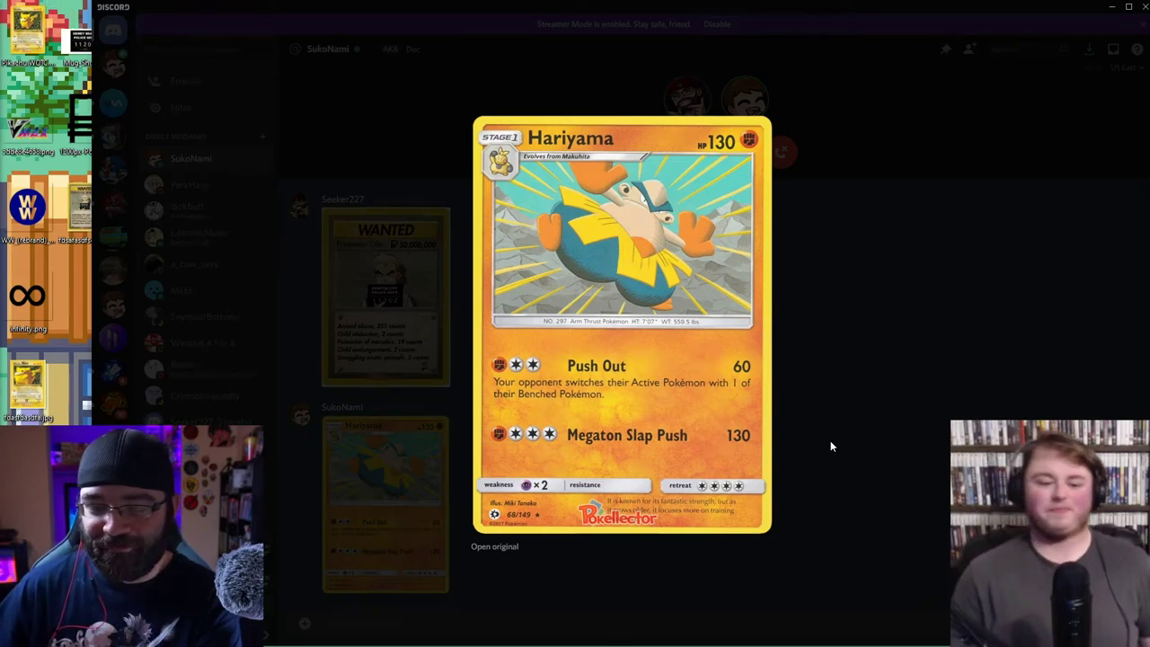
left_click(499, 547)
- Back in Discord, preview the newly posted Sobble card, then close the preview
key("alt+Tab")
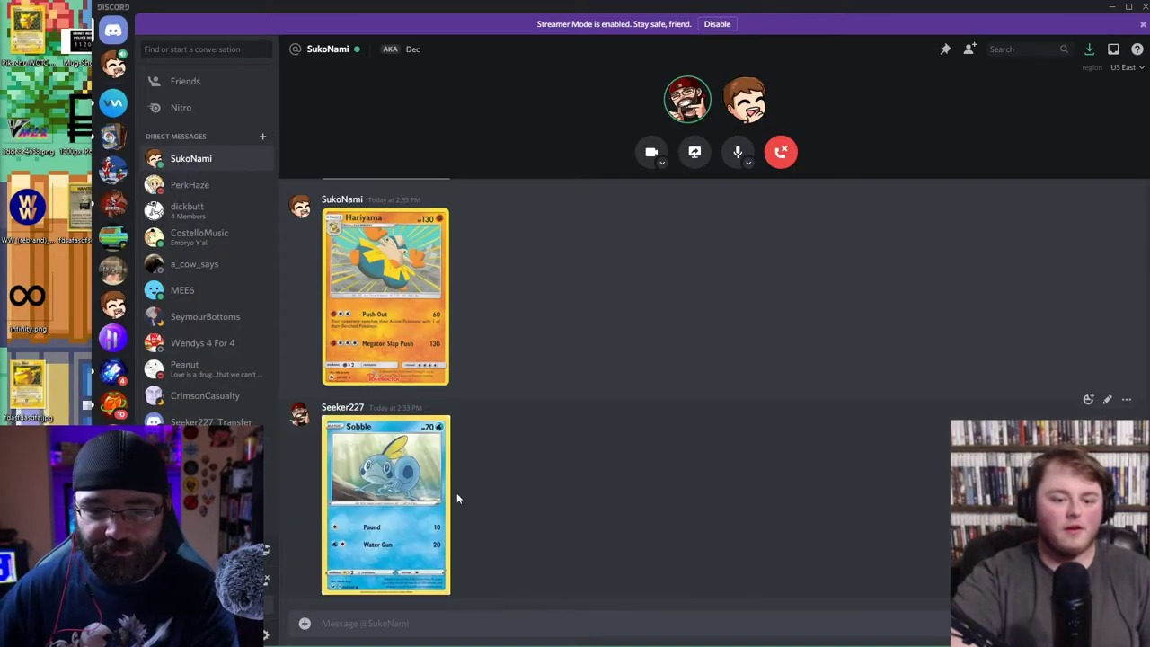
left_click(422, 494)
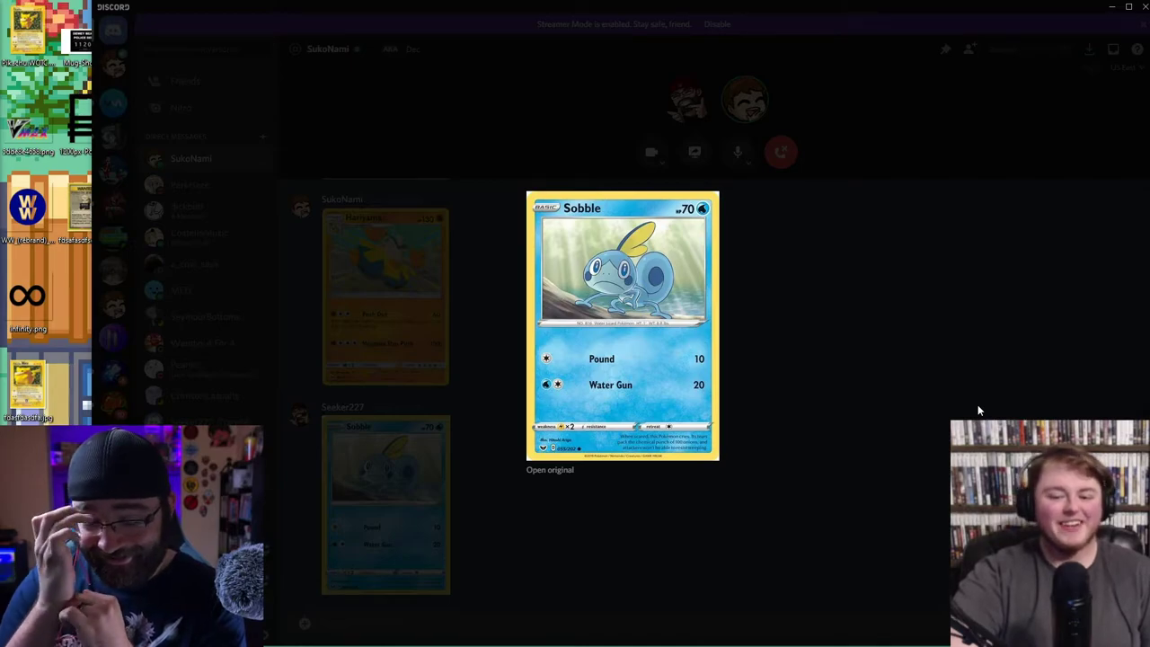
left_click(903, 386)
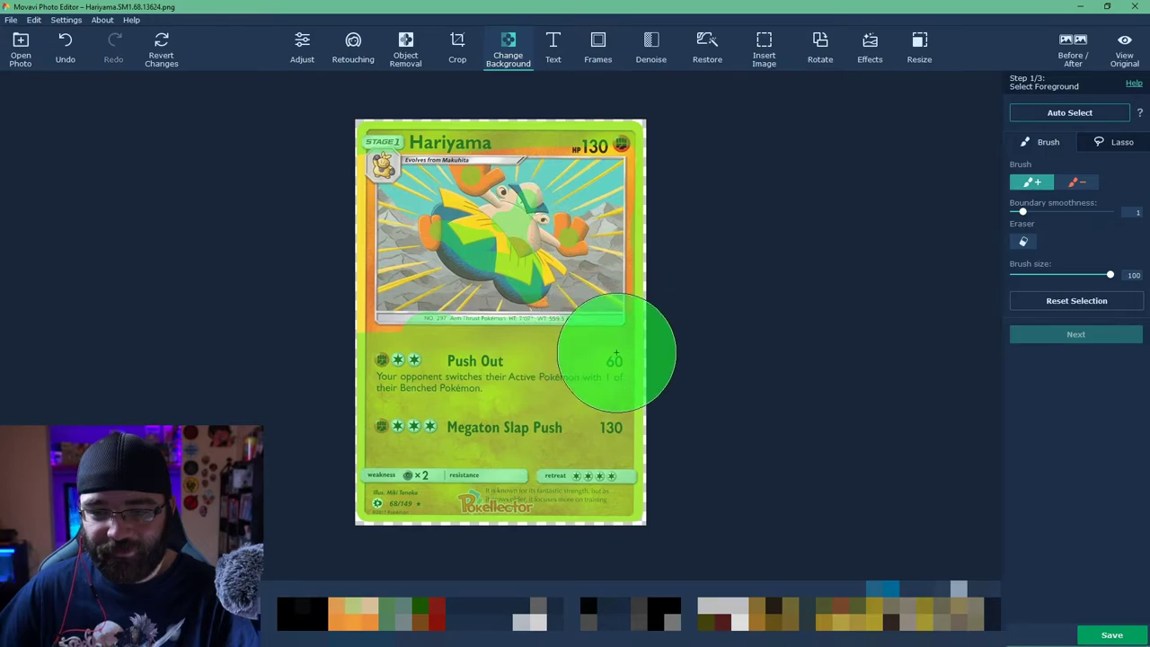
- Brush the Hariyama card's lower area and left edge as foreground
left_click_drag(619, 349, 461, 371)
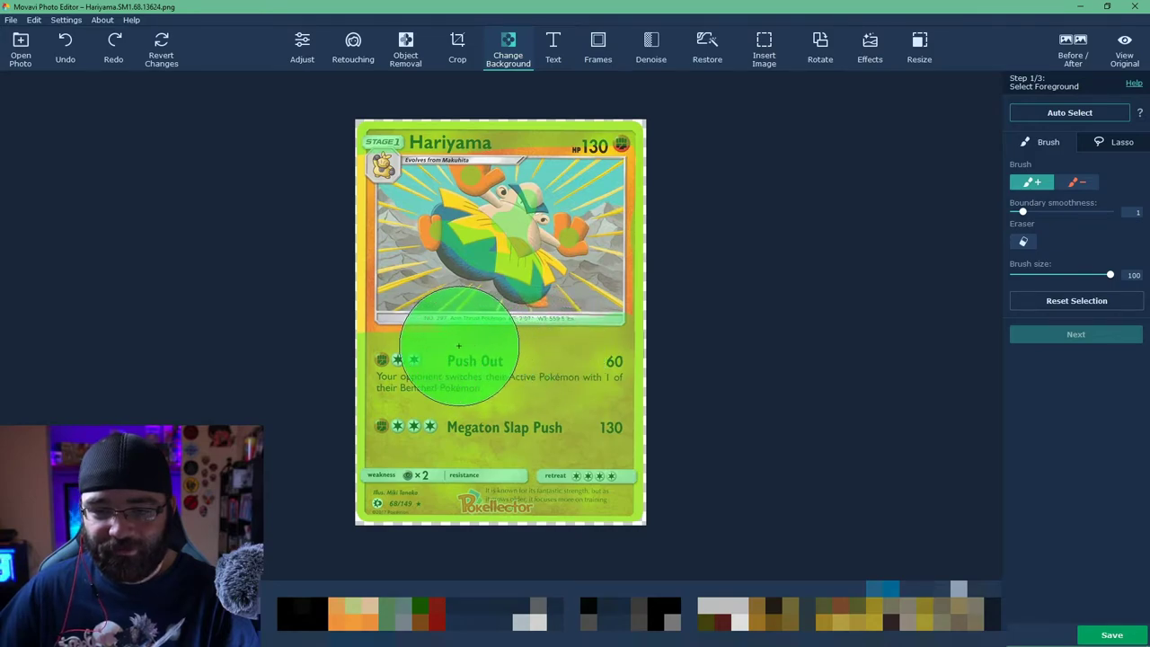
left_click_drag(445, 346, 333, 347)
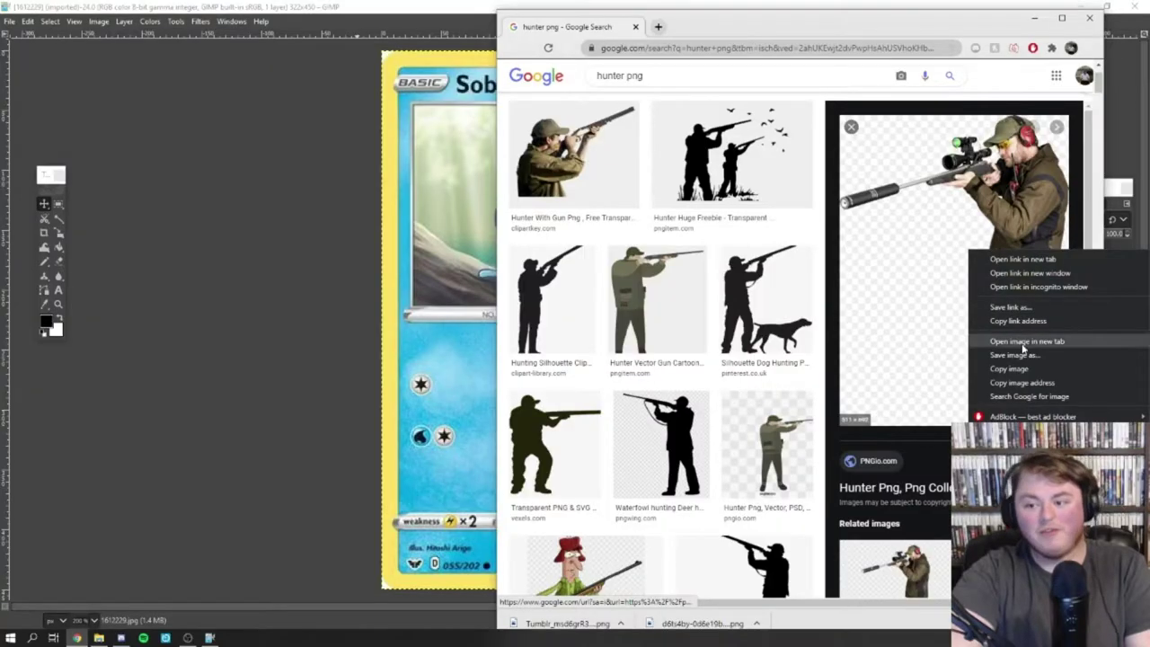
- Save the rifle-carrying hunter image to disk and minimize Chrome
left_click(1031, 355)
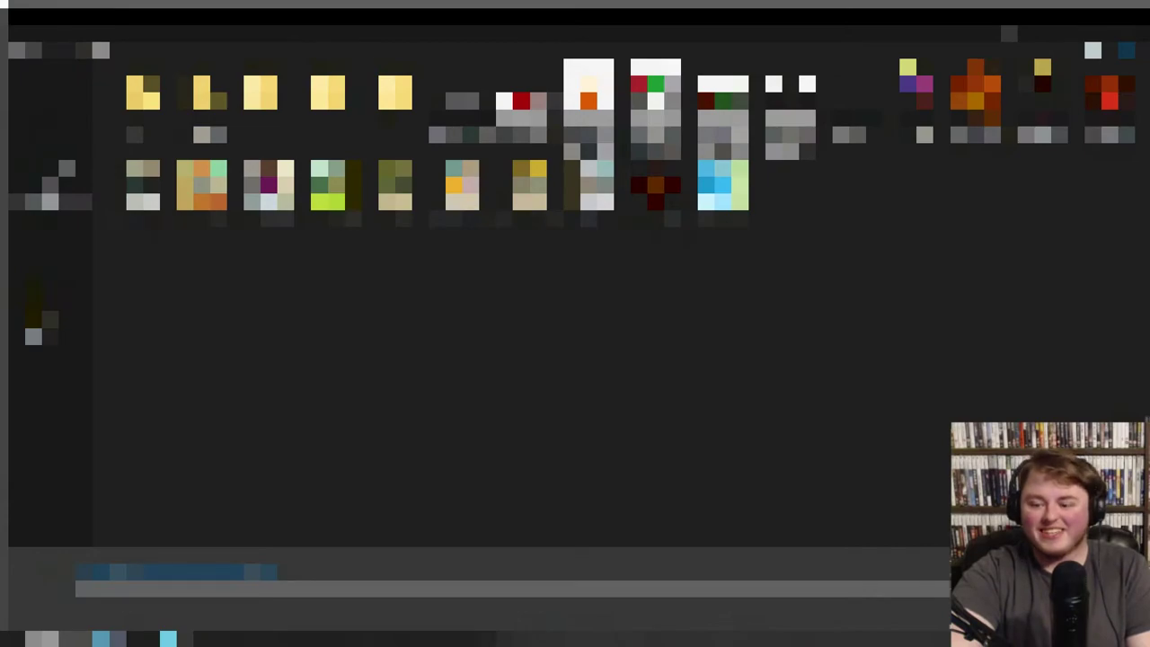
key("Return")
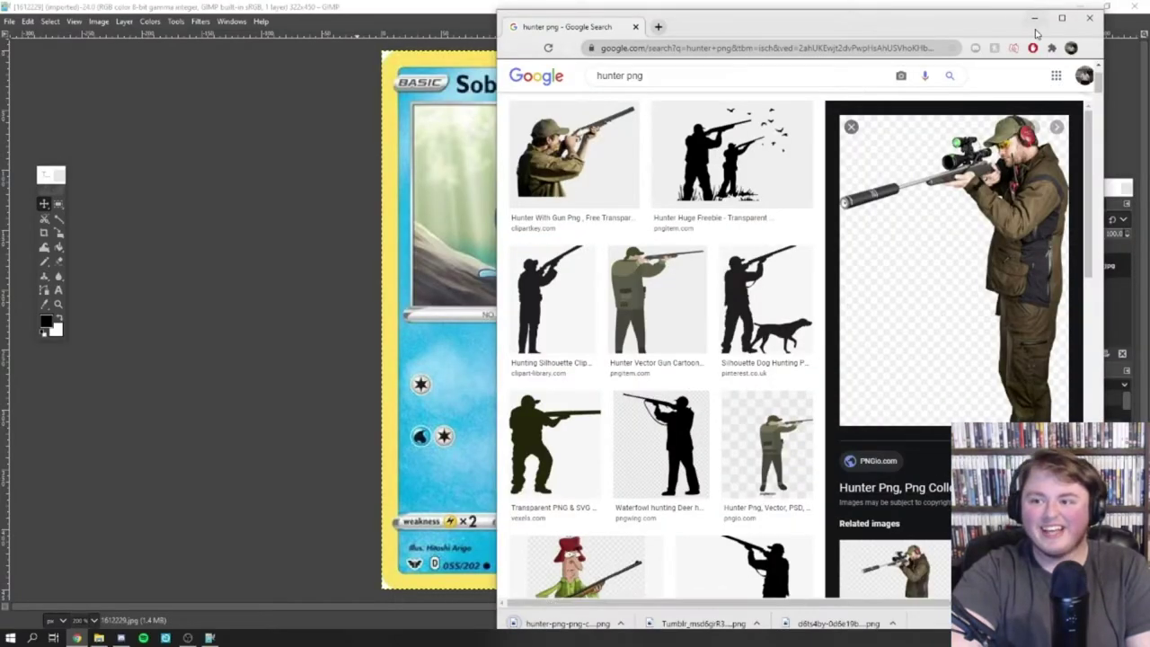
left_click(1035, 19)
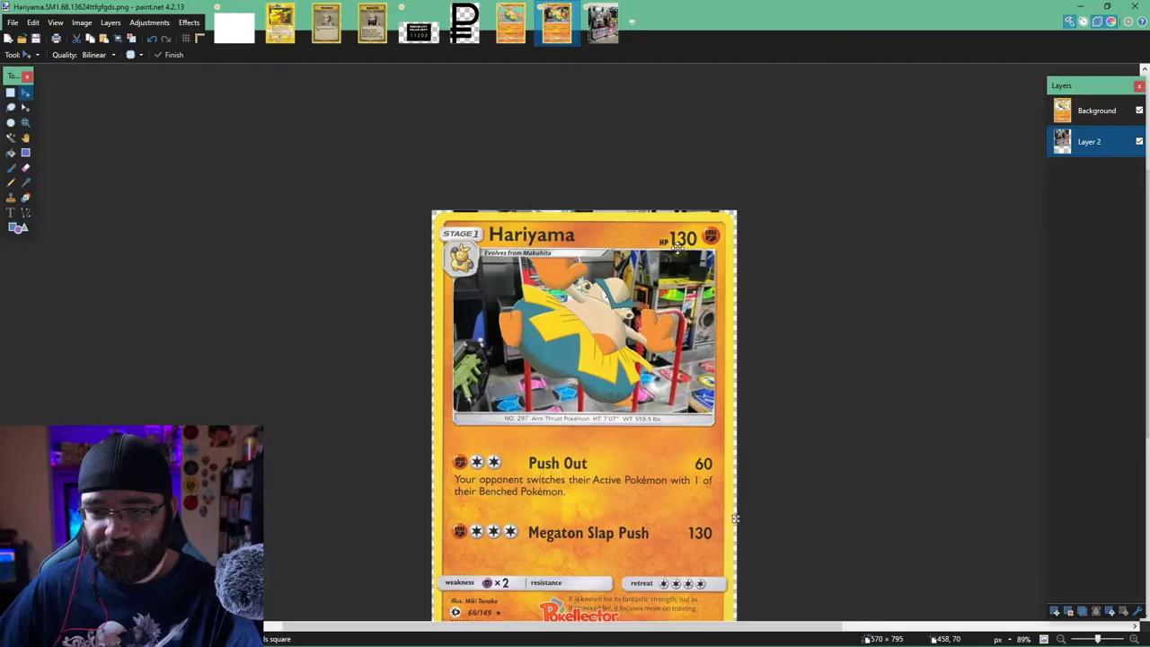
- Nudge the arcade photo into place behind the Hariyama cutout and select its layer
left_click_drag(677, 245, 674, 247)
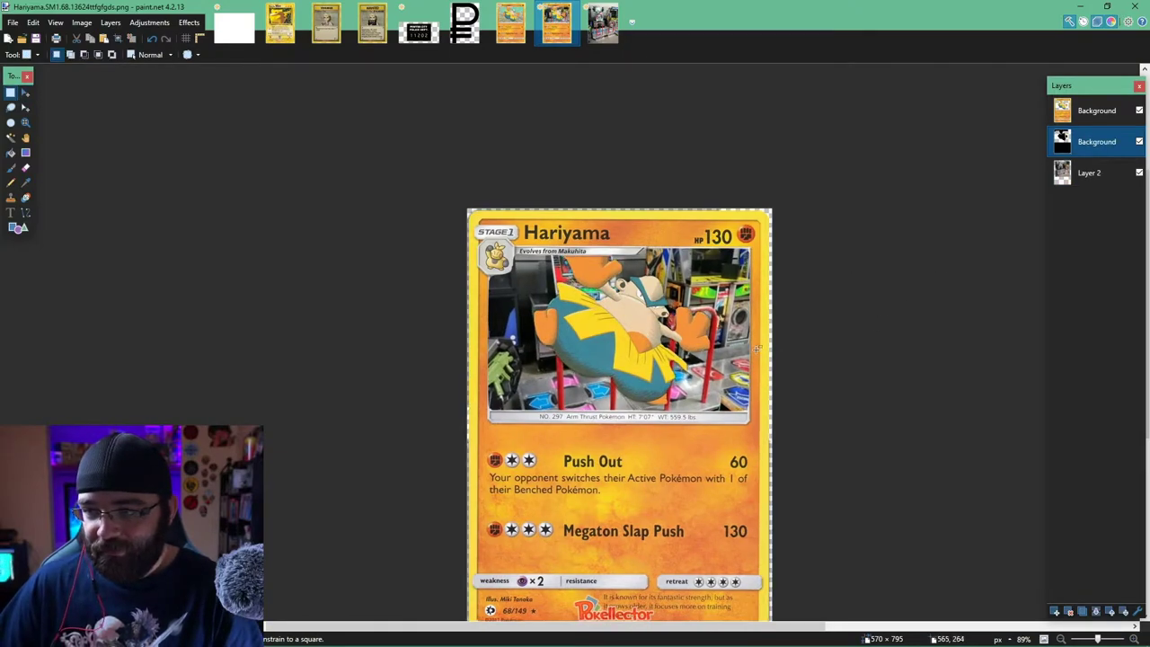
scroll(757, 349, "up", 3)
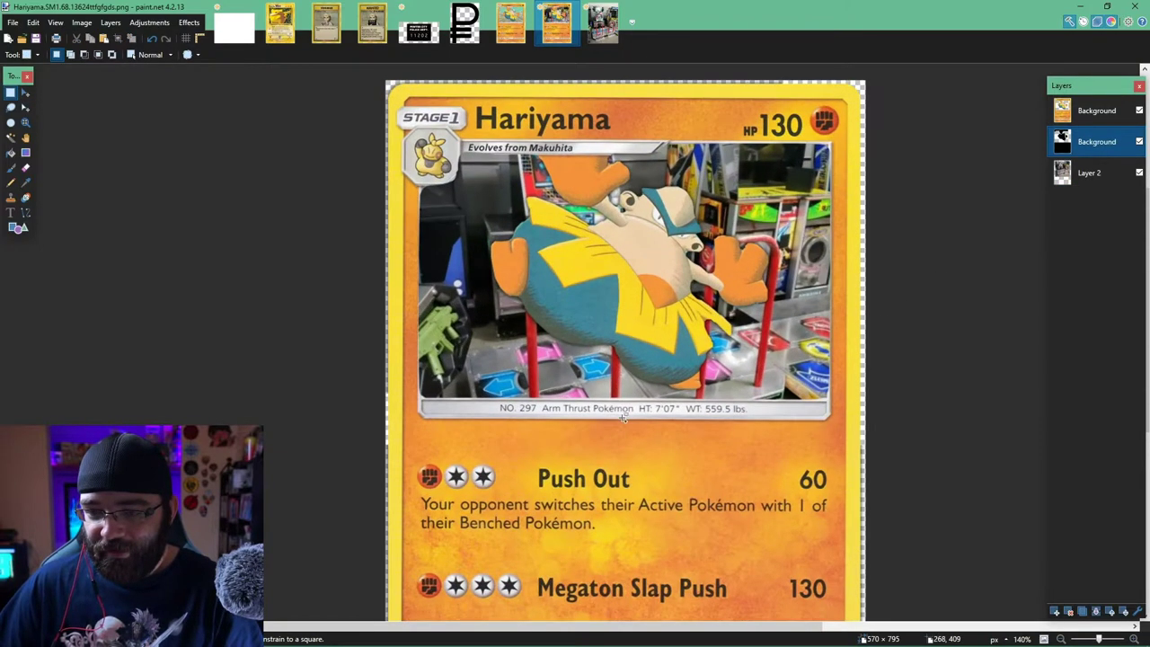
left_click(1088, 172)
- Apply Levels to the arcade photo: deeper blacks, lower white point, output gamma 0.83
left_click(189, 21)
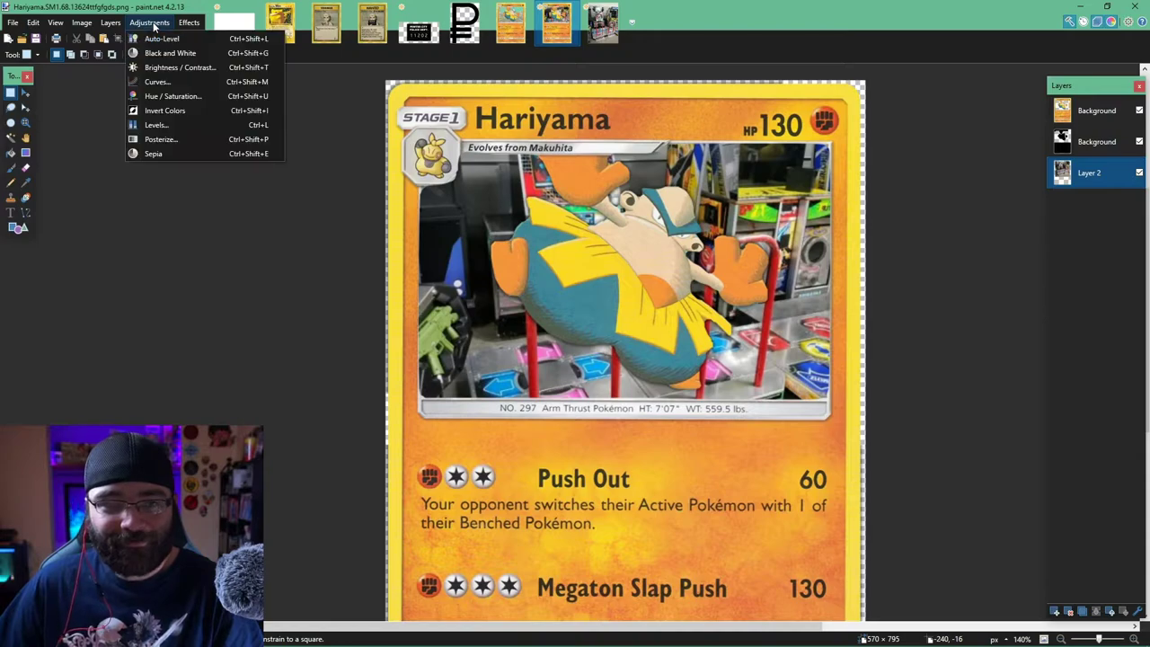
left_click(157, 126)
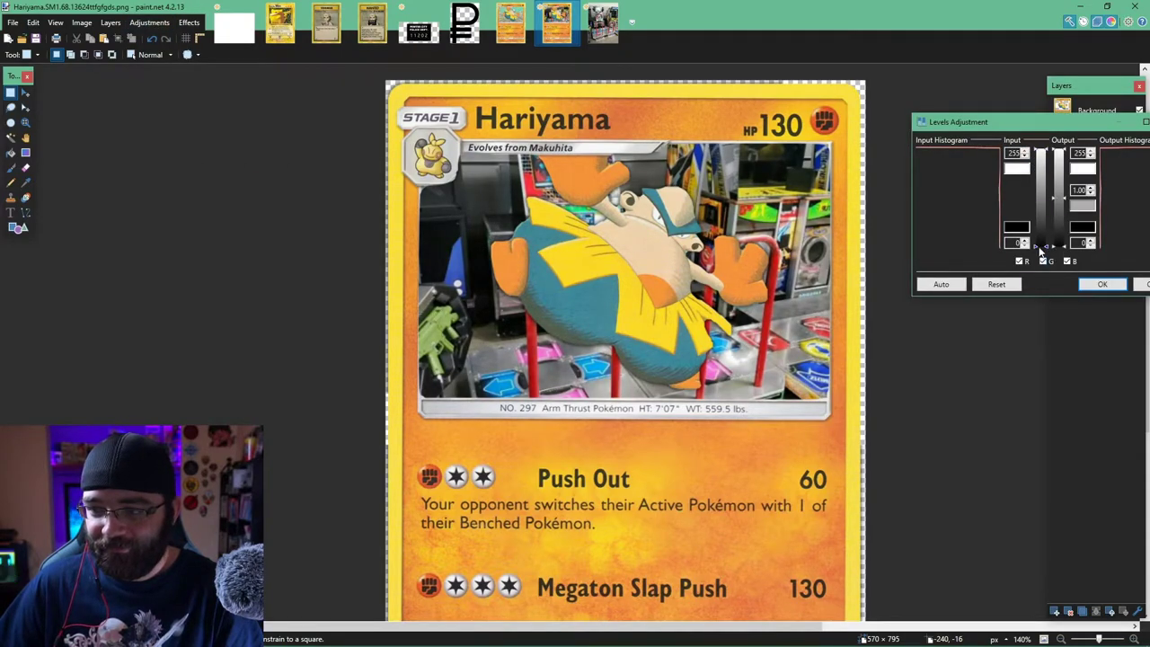
mouse_move(1040, 252)
left_mouse_down()
mouse_move(1042, 234)
mouse_move(1045, 258)
mouse_move(1041, 245)
left_mouse_up()
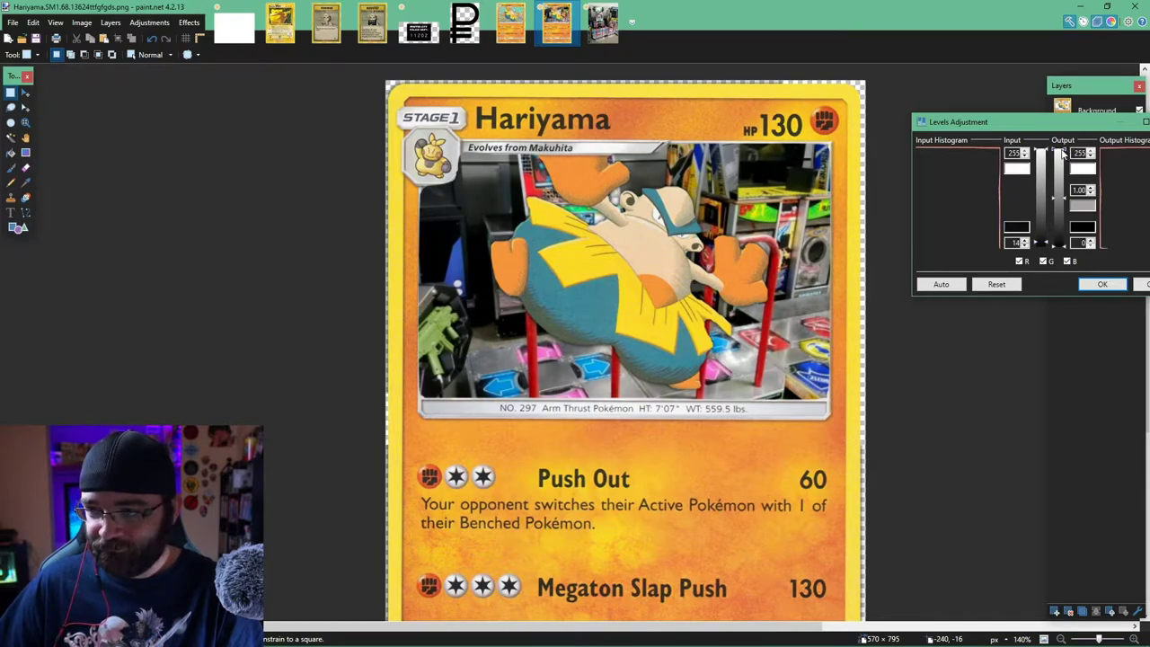
left_click_drag(1062, 155, 1061, 159)
left_click_drag(1059, 205, 1062, 196)
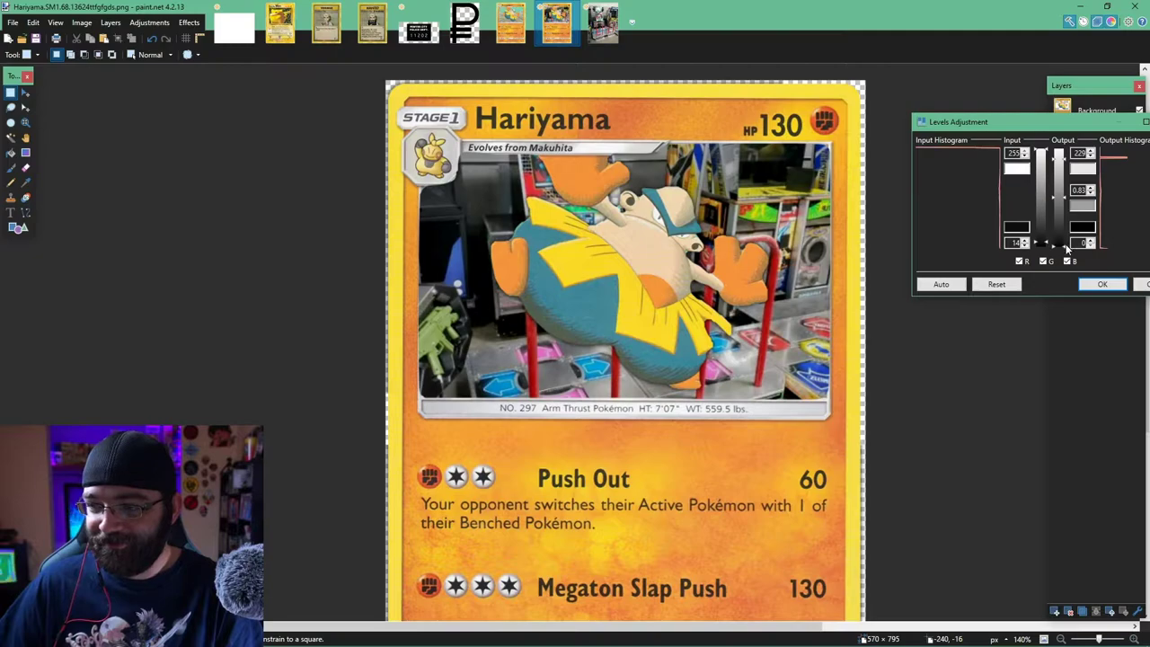
left_click_drag(1066, 248, 1066, 243)
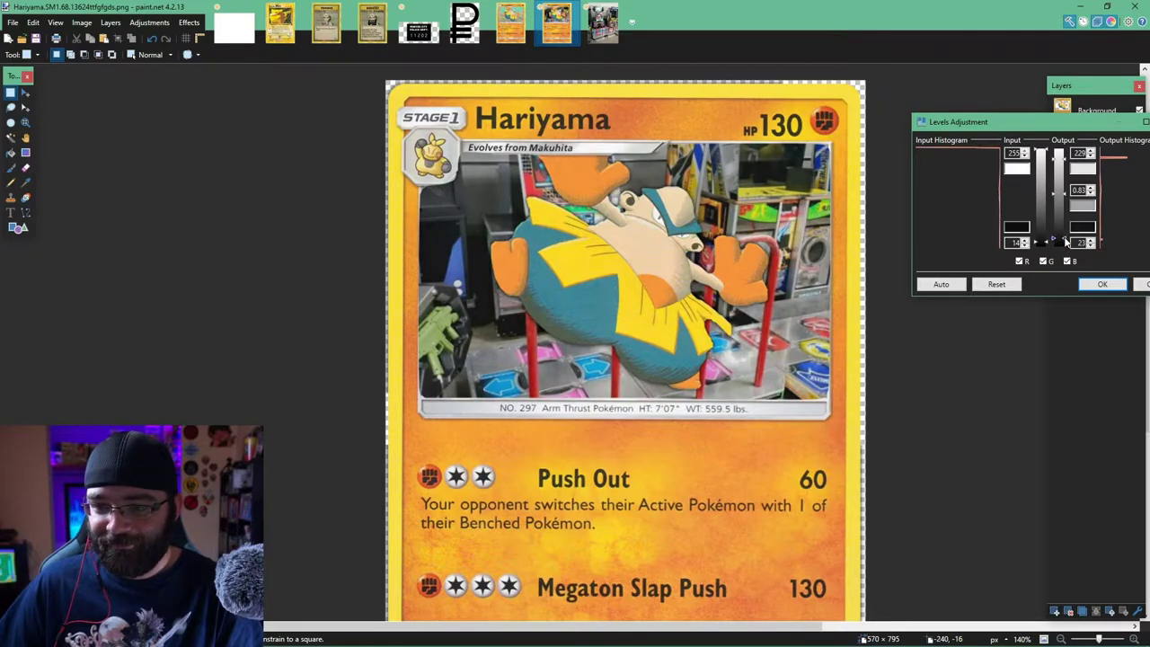
left_click(1102, 284)
- Move the Soften settings off the card text and turn warmth up to maximum
scroll(755, 232, "down", 1)
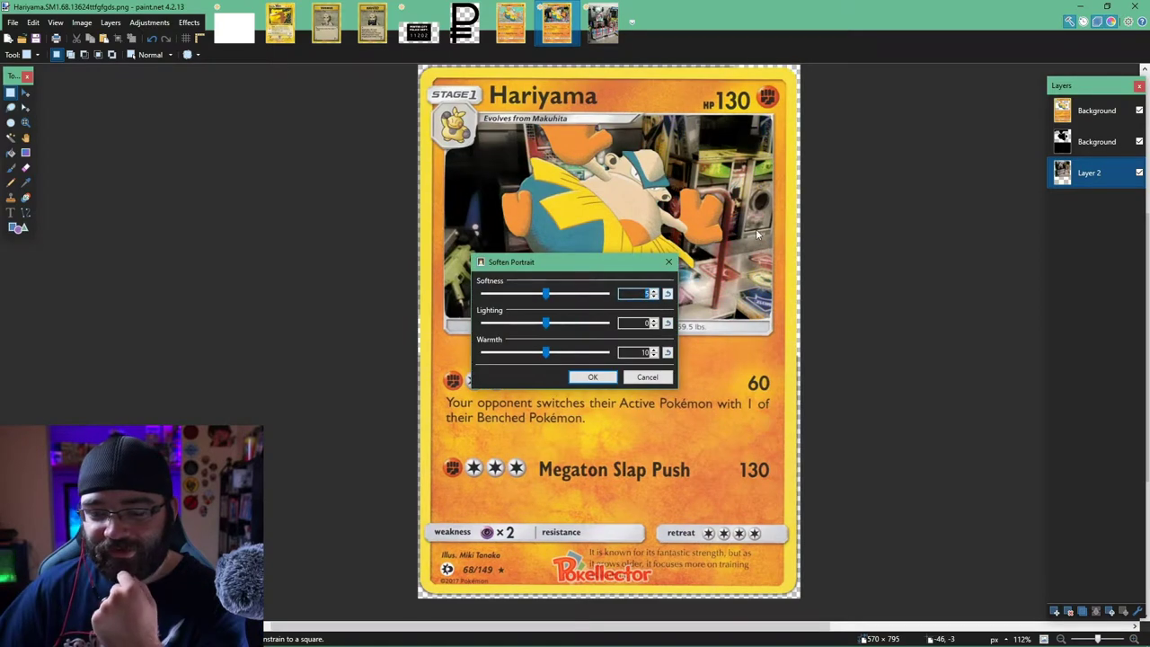
left_click_drag(585, 273, 978, 191)
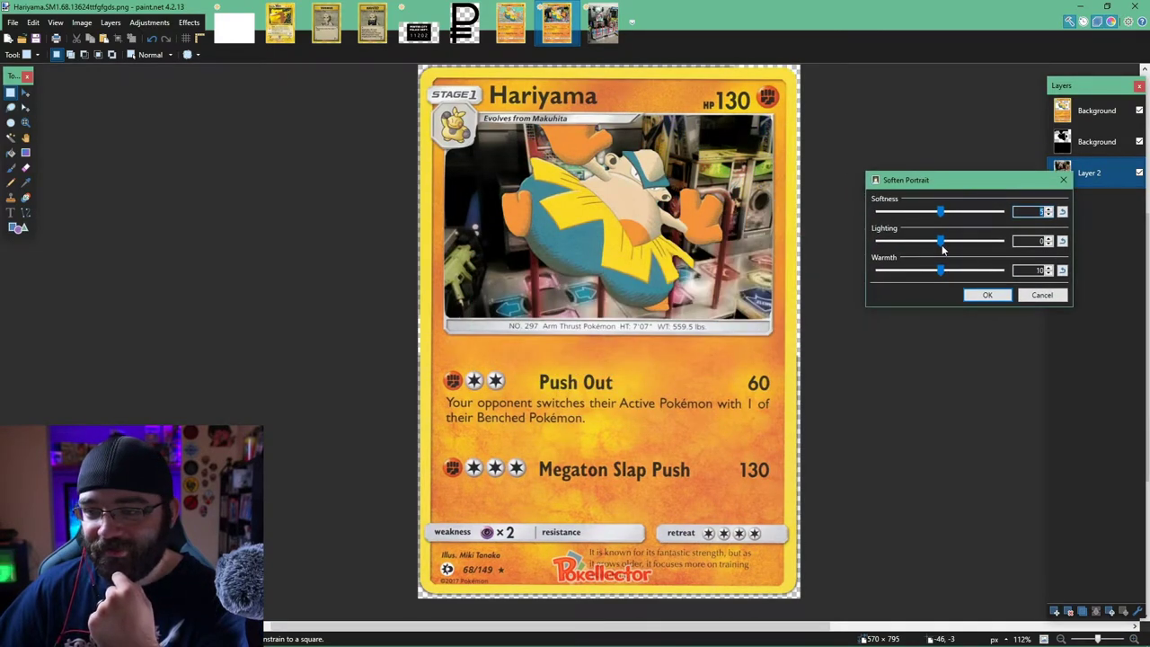
left_click_drag(878, 270, 1001, 270)
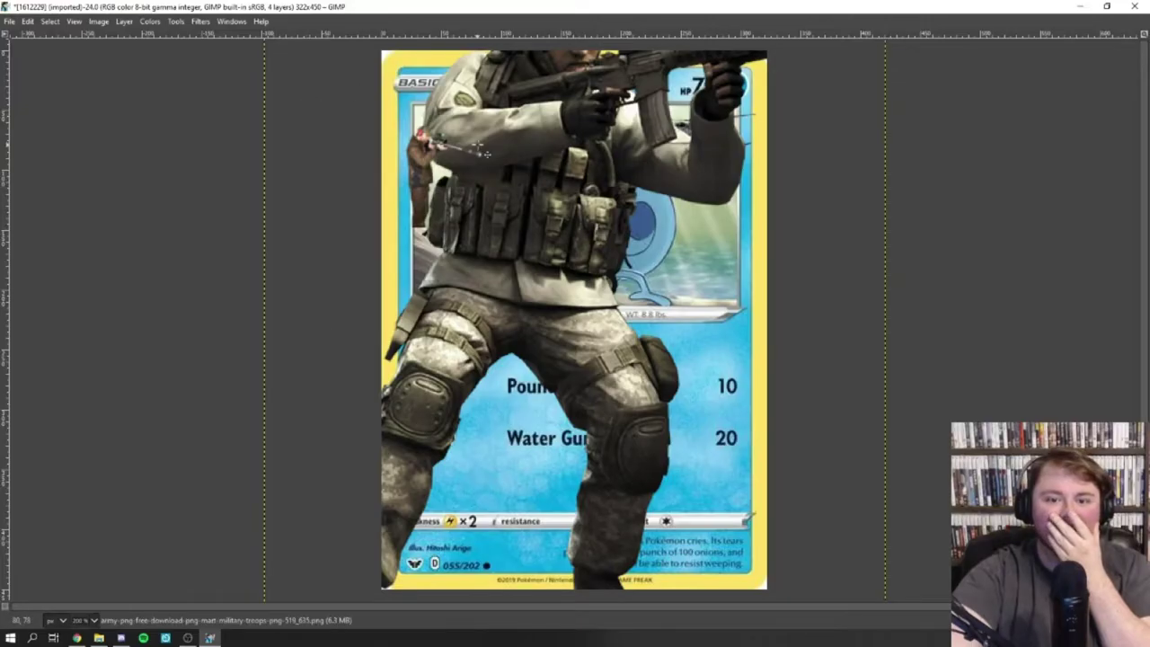
- Restore the tool and layer panels and shrink the soldier layer to reveal the card
key("Tab")
left_click(233, 23)
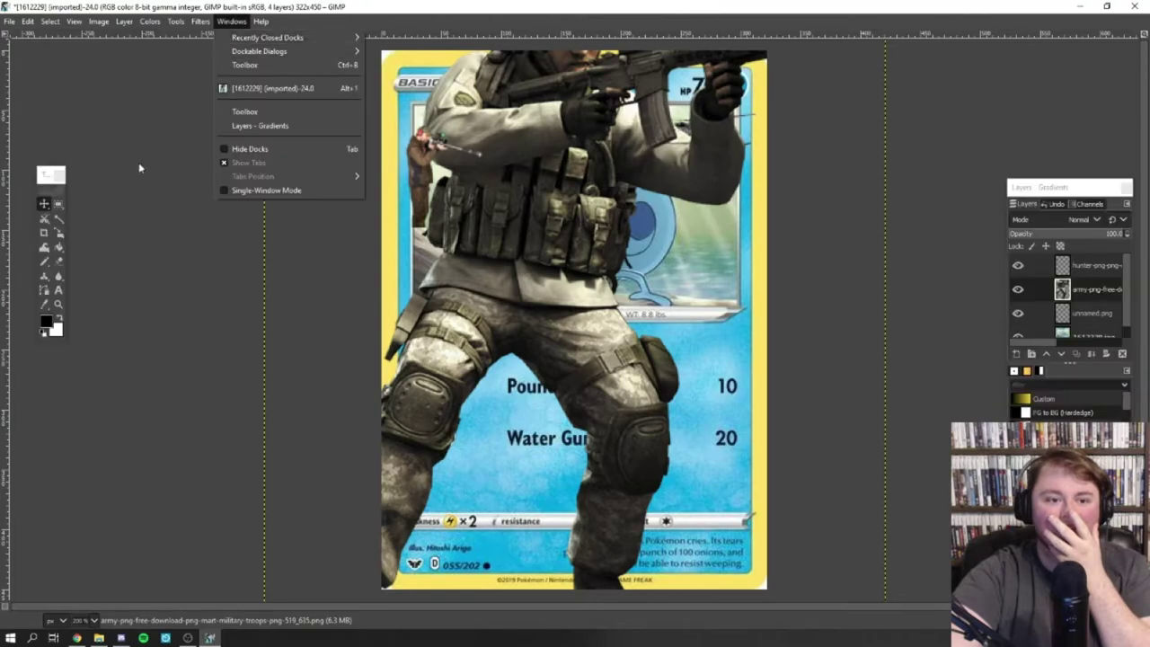
left_click(139, 168)
left_click(57, 233)
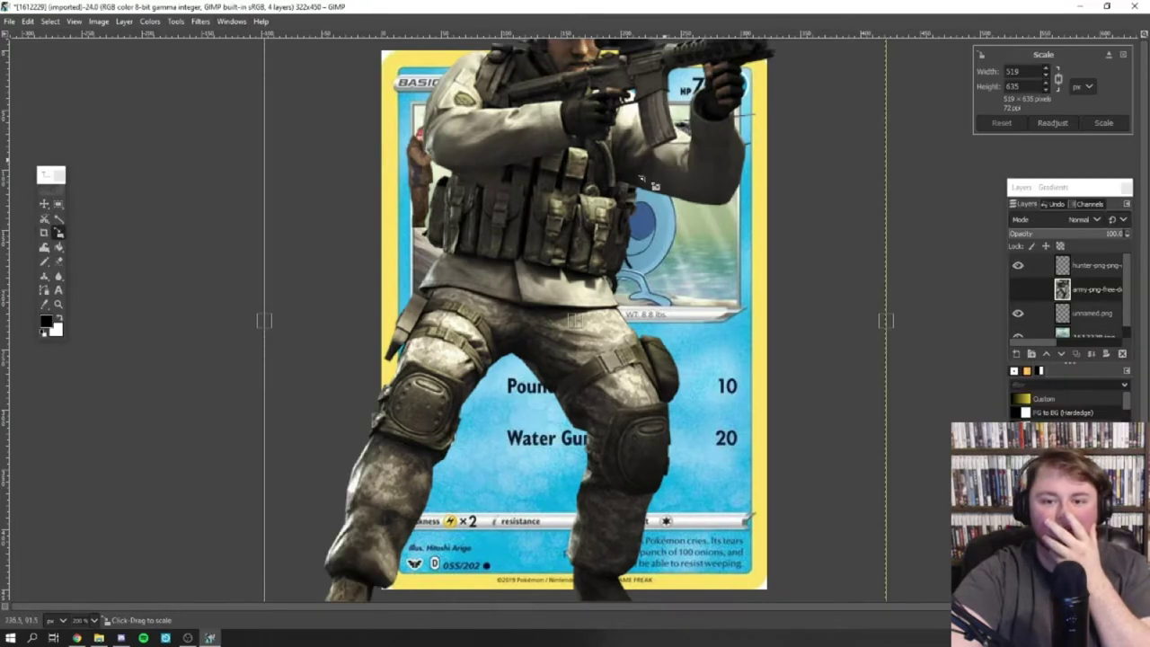
left_click_drag(359, 575, 310, 539)
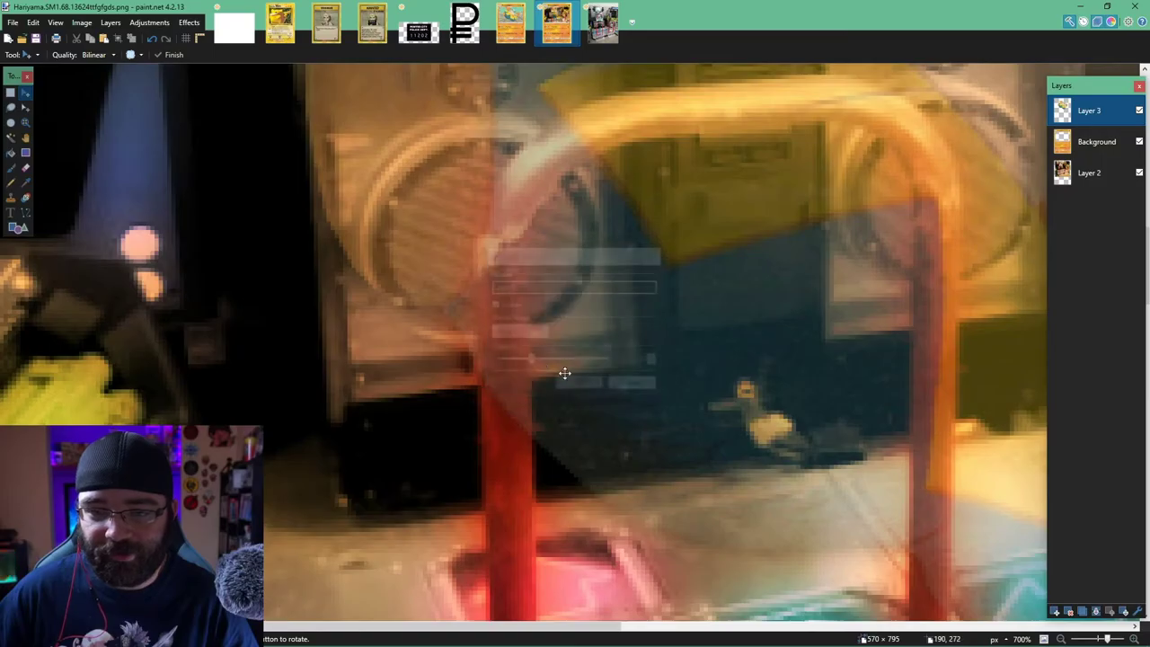
- Set up the Eraser with 24% hardness and brush width 11
left_click(25, 170)
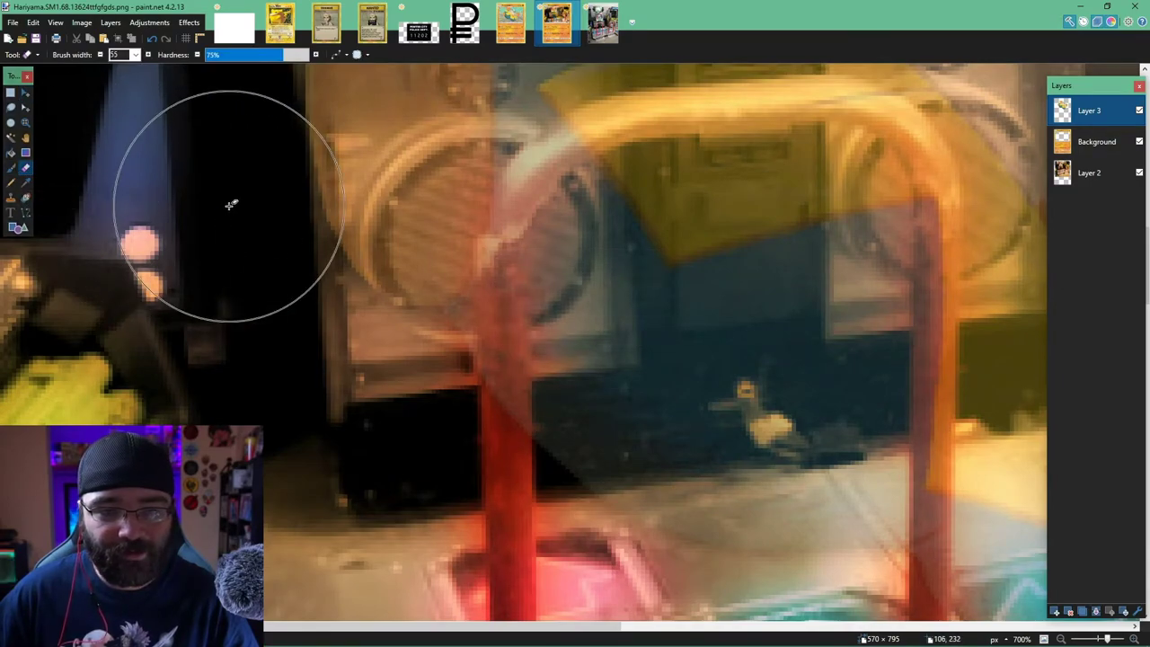
left_click(236, 55)
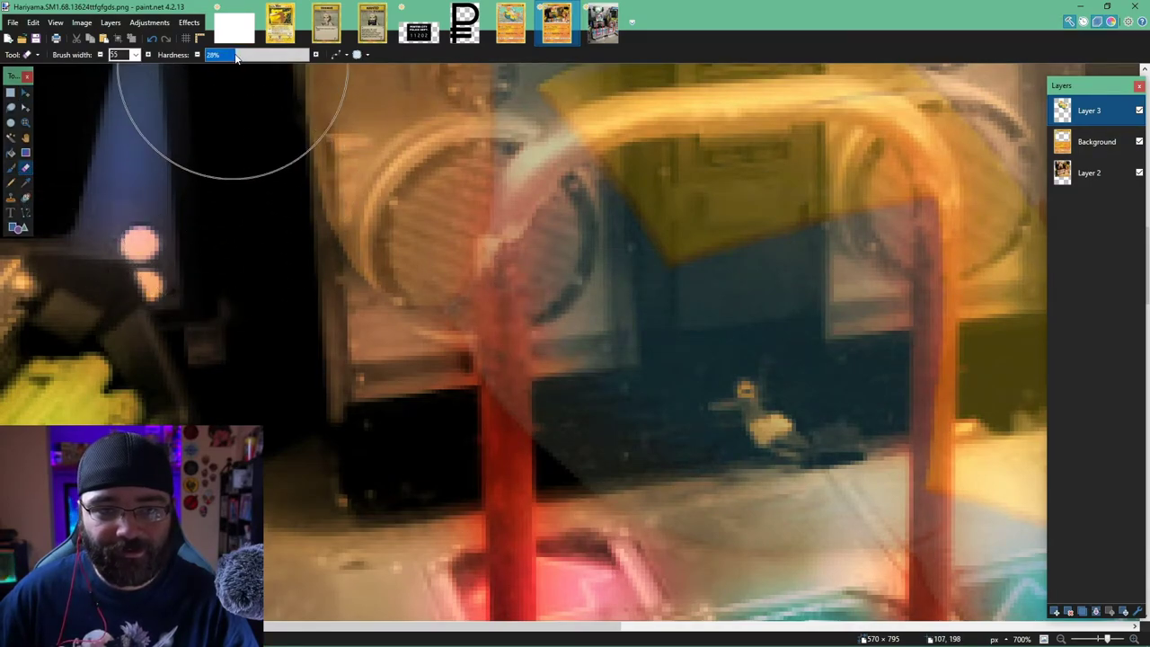
left_click(134, 55)
scroll(115, 175, "down", 3)
scroll(121, 146, "up", 5)
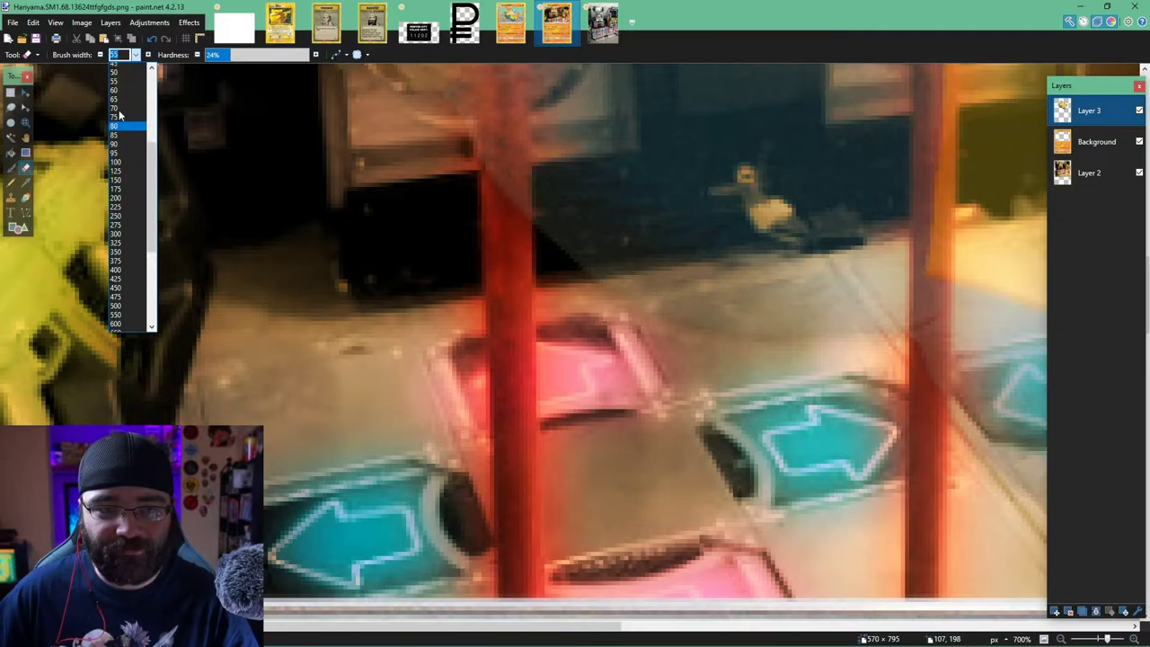
left_click(126, 77)
scroll(584, 269, "up", 3)
left_click(134, 55)
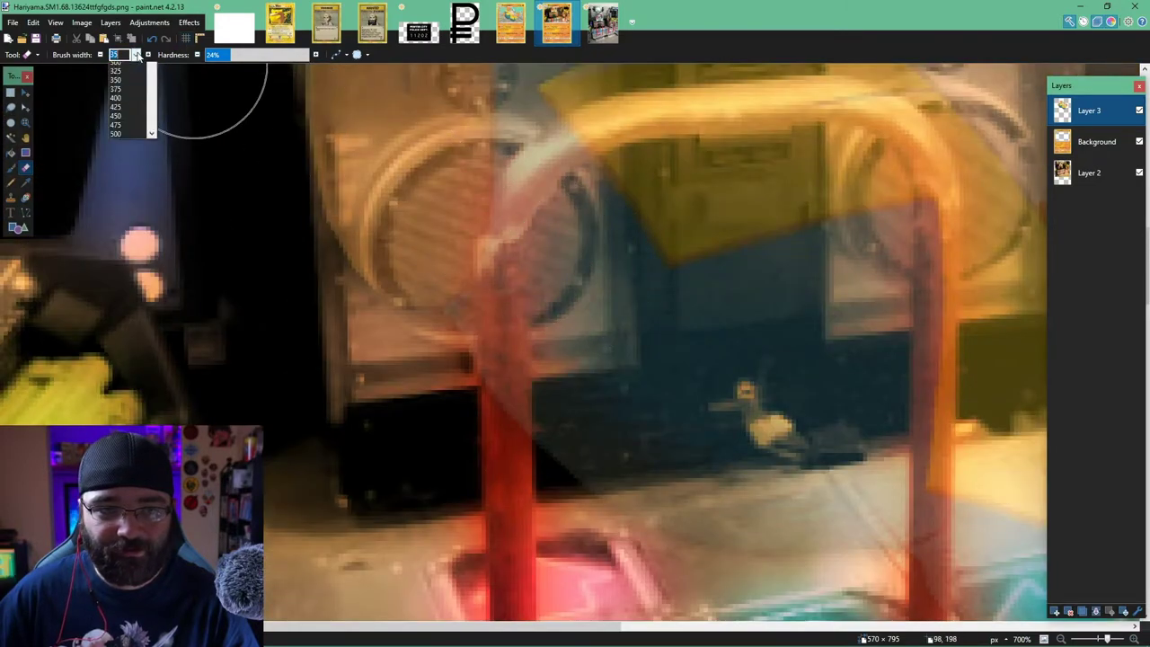
scroll(130, 180, "up", 3)
left_click(126, 80)
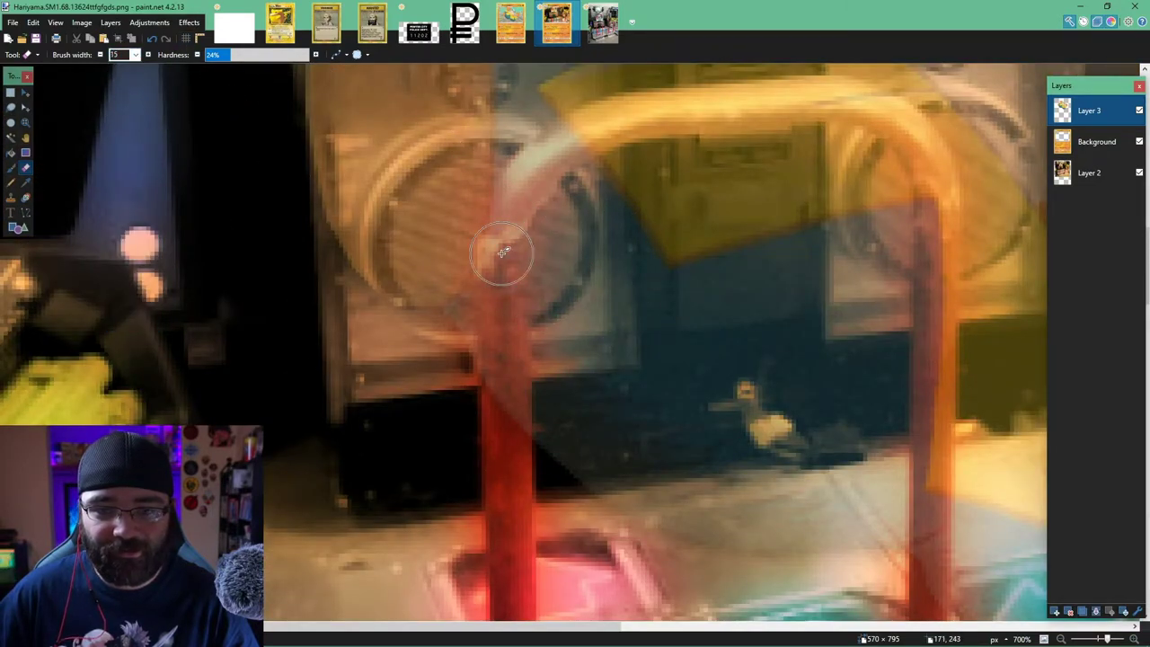
left_click(135, 54)
left_click(137, 93)
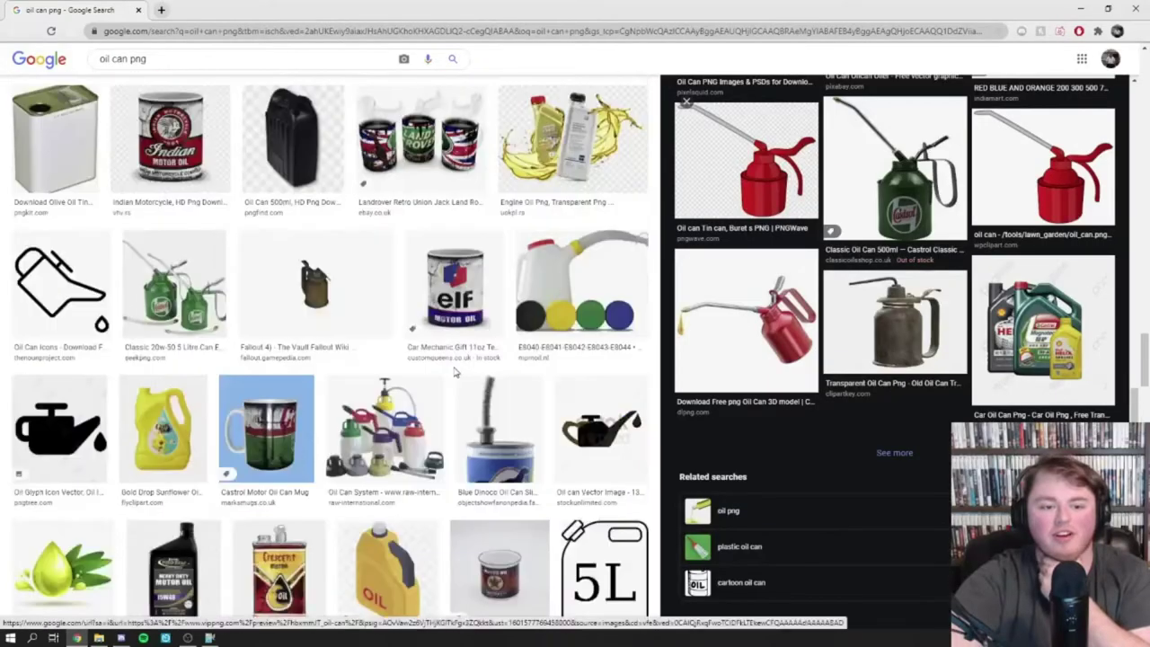
- Find the red oil can result, view it large, and open its save options
scroll(453, 372, "down", 5)
scroll(454, 373, "up", 5)
scroll(449, 382, "down", 5)
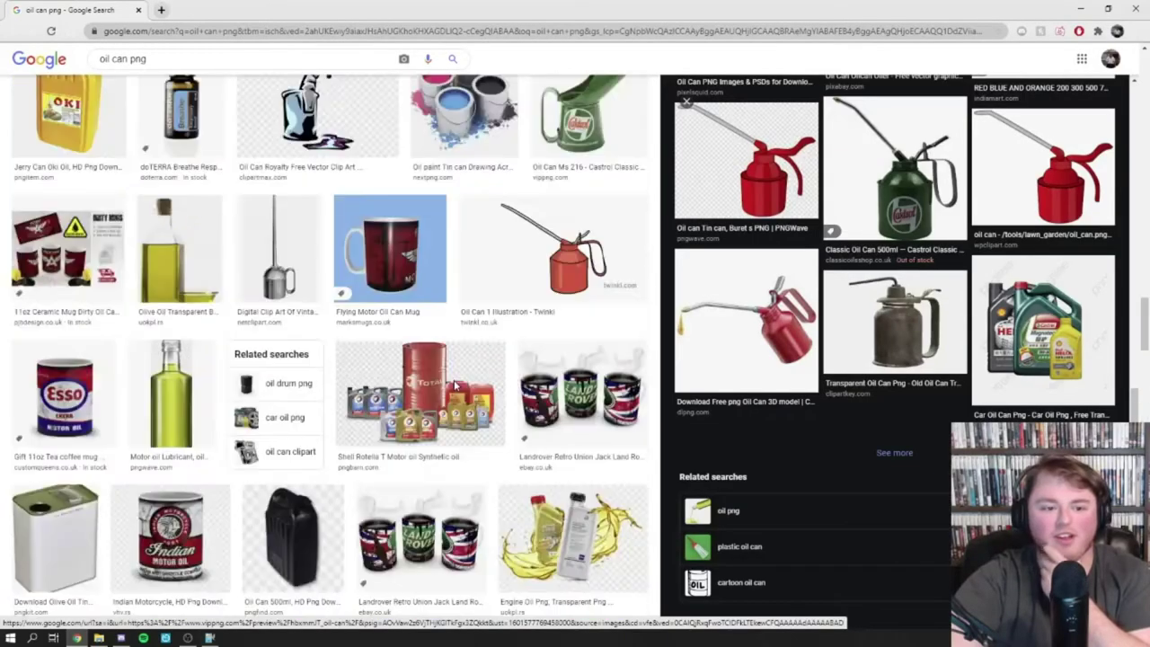
scroll(444, 389, "down", 5)
scroll(447, 391, "up", 4)
scroll(359, 369, "up", 4)
scroll(236, 341, "up", 4)
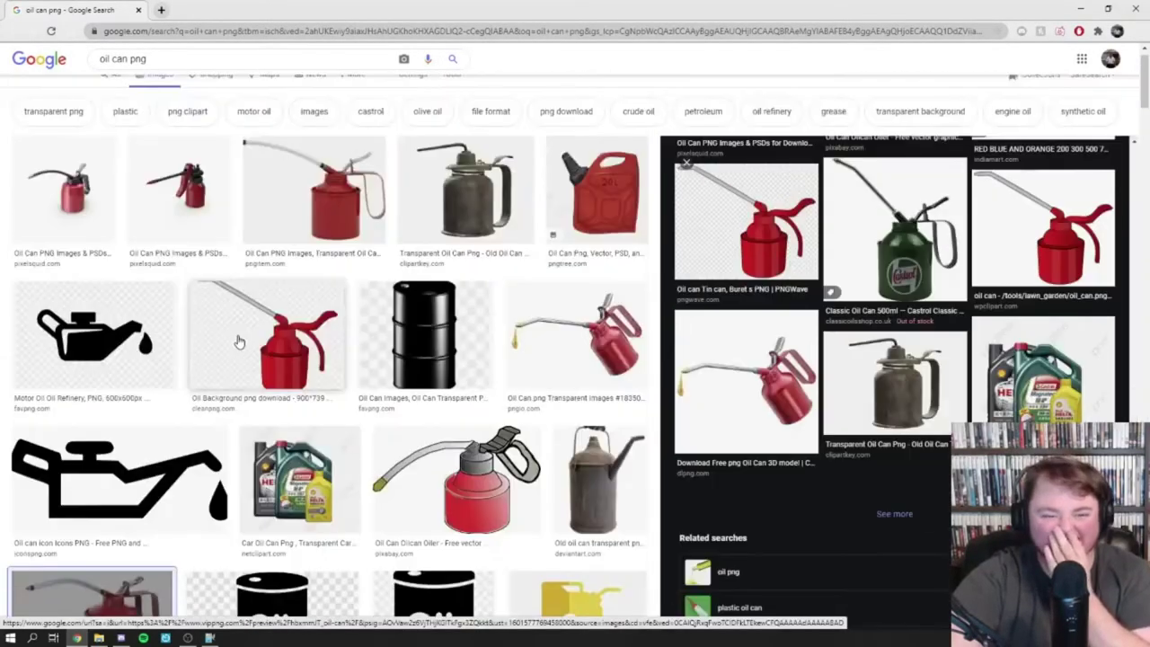
scroll(180, 180, "up", 2)
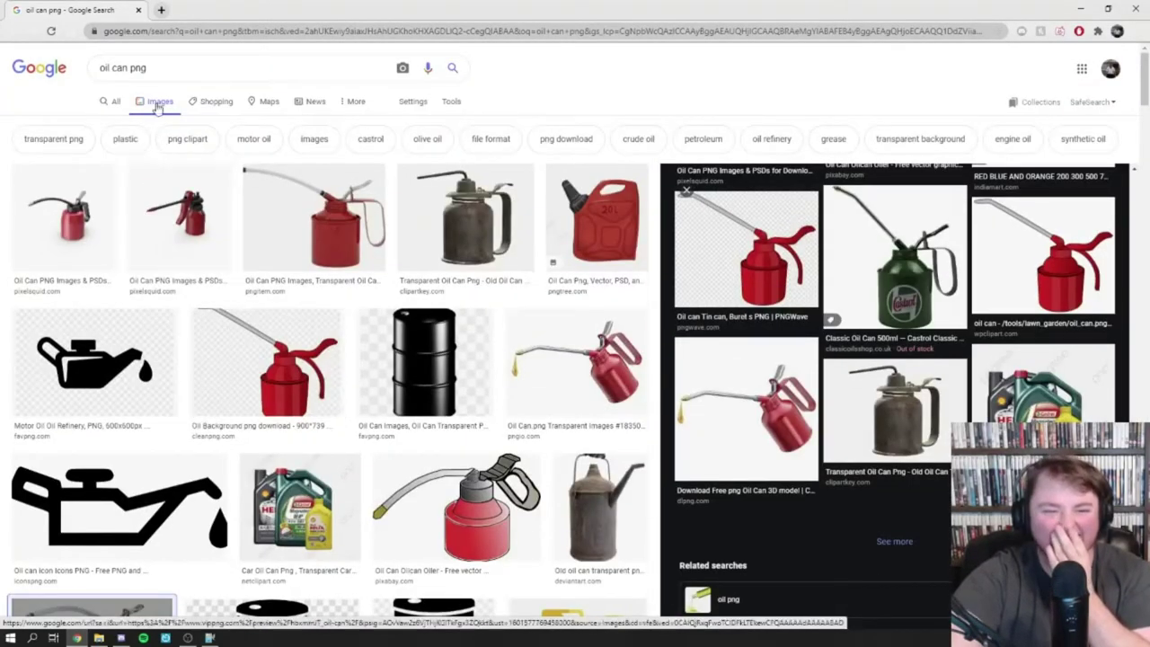
left_click(329, 221)
left_click(778, 422)
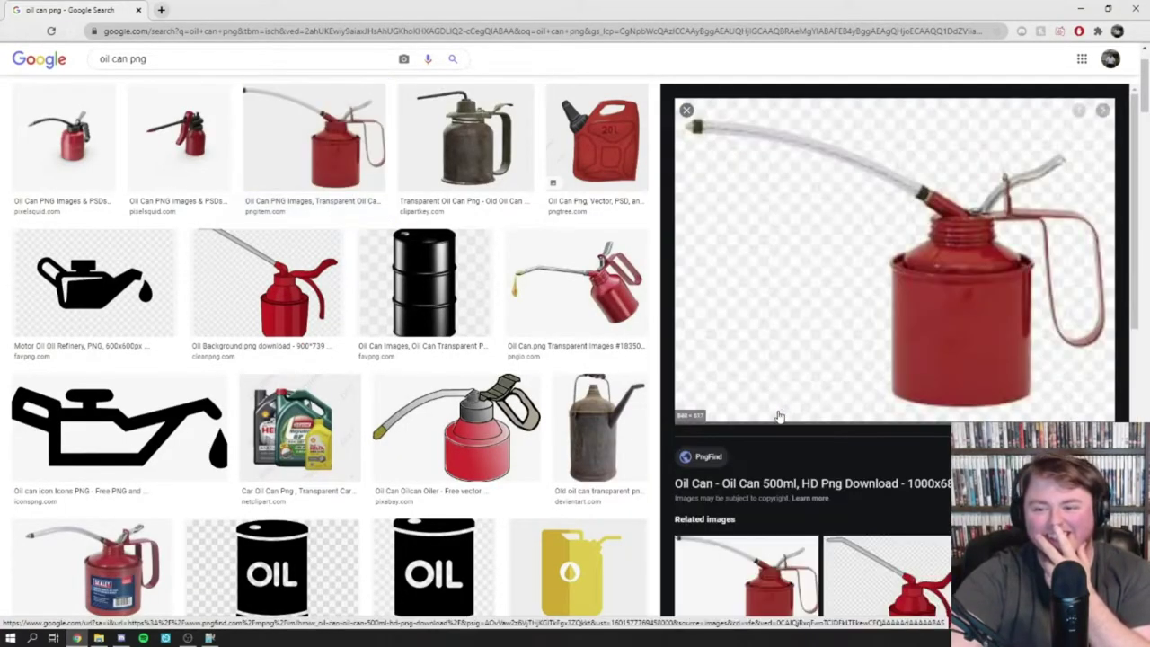
right_click(969, 282)
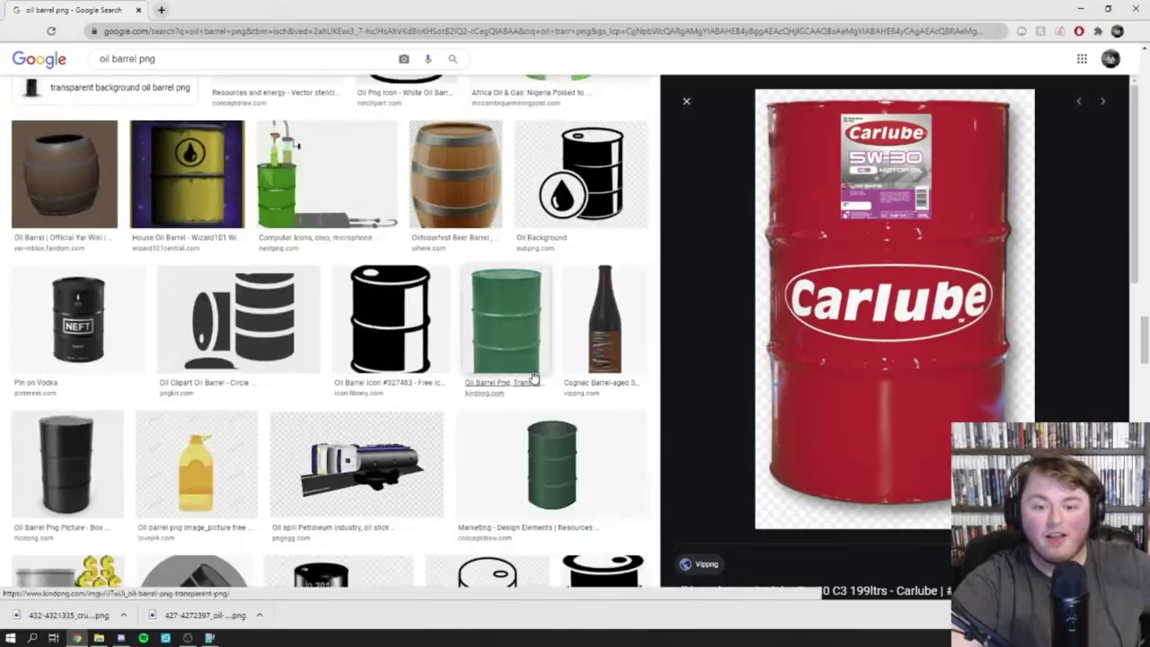
scroll(488, 381, "down", 3)
scroll(488, 382, "down", 3)
scroll(487, 382, "down", 3)
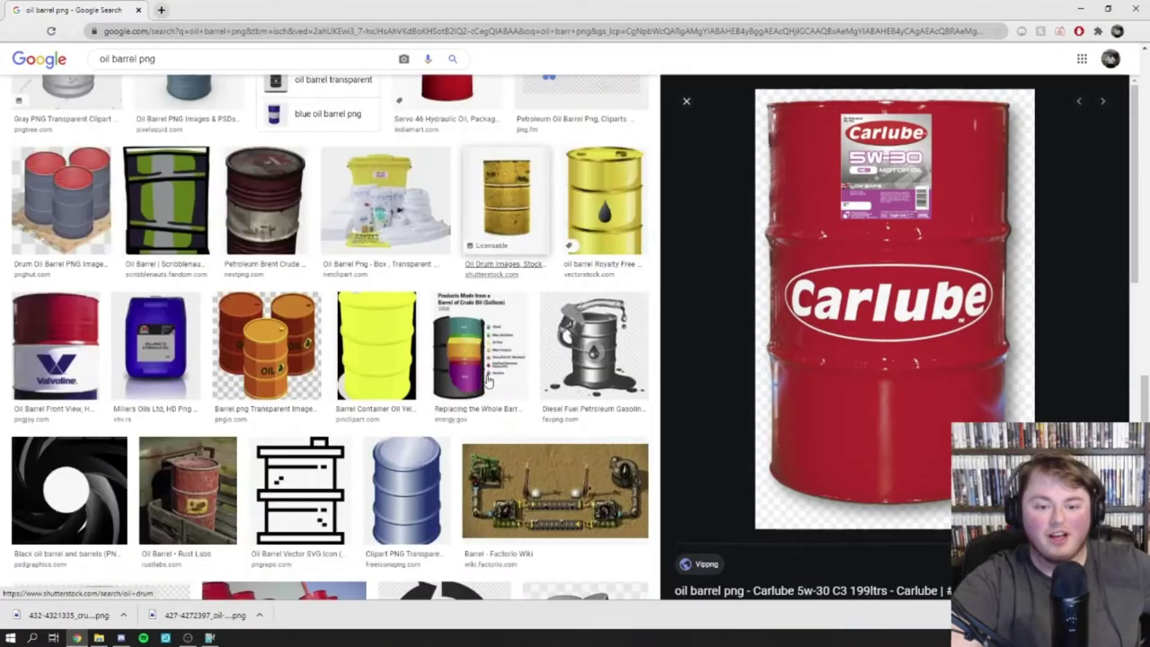
scroll(488, 381, "down", 3)
scroll(481, 388, "down", 3)
scroll(476, 395, "down", 3)
scroll(470, 400, "down", 3)
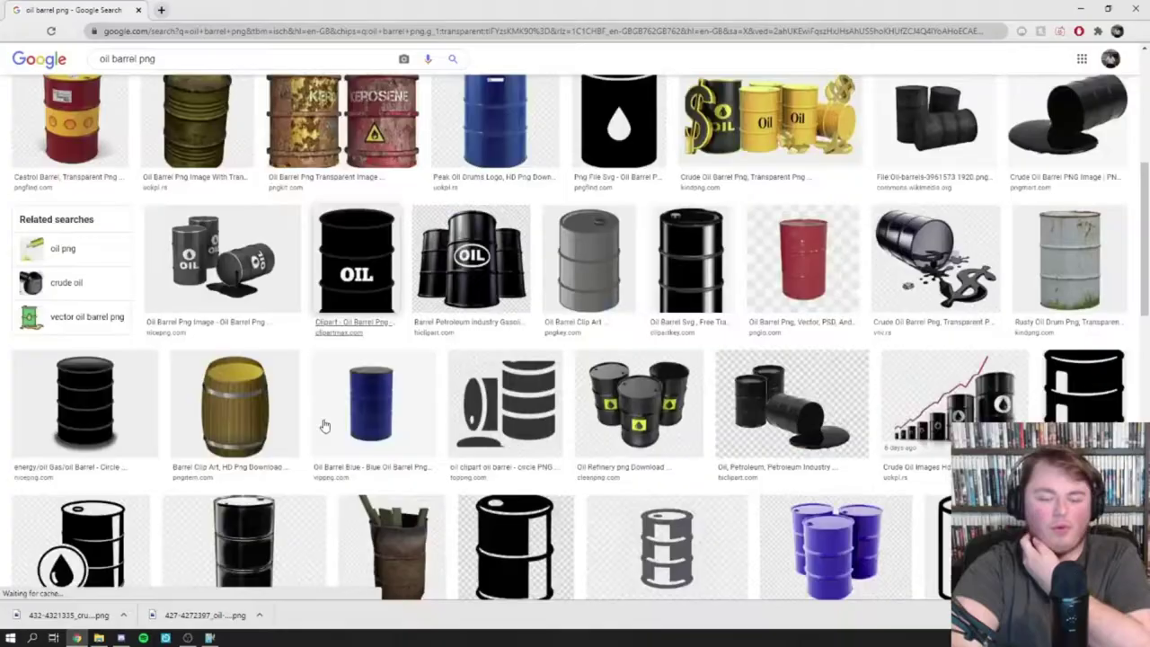
scroll(559, 422, "down", 2)
scroll(559, 422, "down", 4)
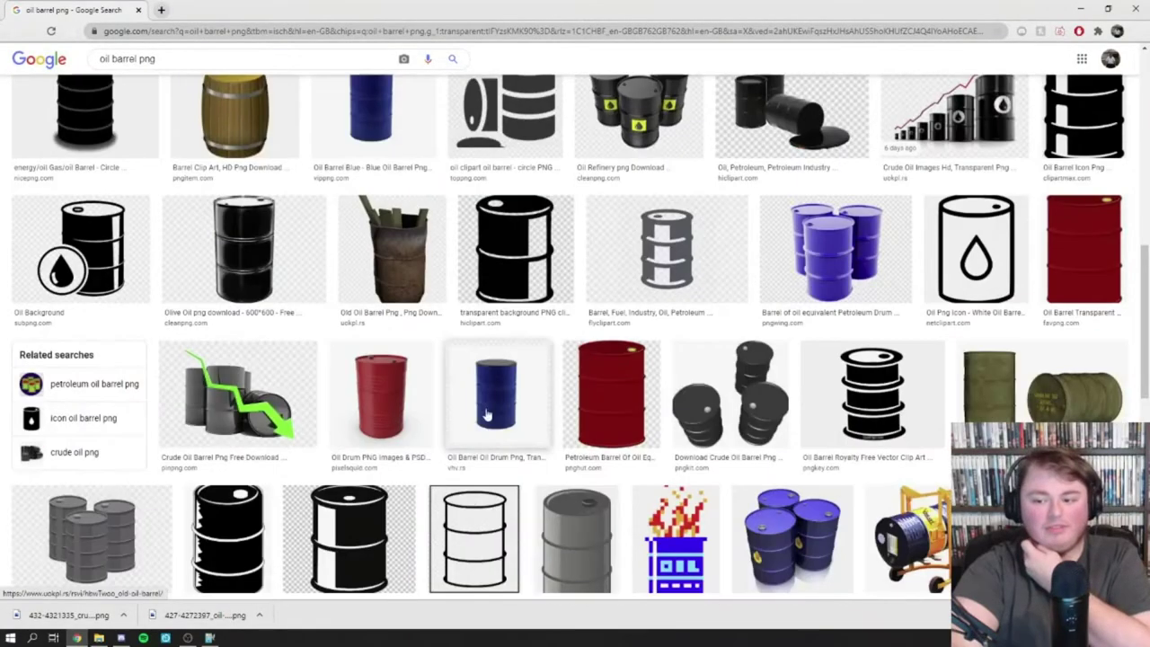
scroll(560, 422, "down", 2)
scroll(562, 420, "down", 2)
scroll(564, 419, "down", 2)
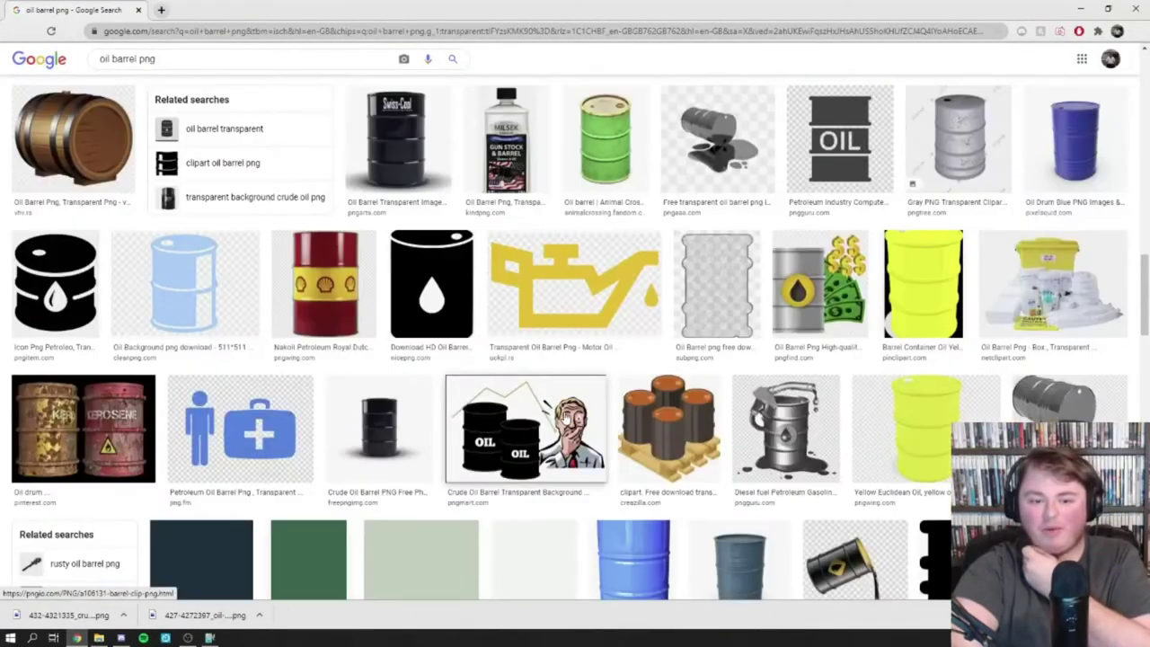
scroll(568, 416, "down", 1)
scroll(567, 416, "down", 2)
scroll(568, 415, "down", 2)
scroll(568, 416, "down", 2)
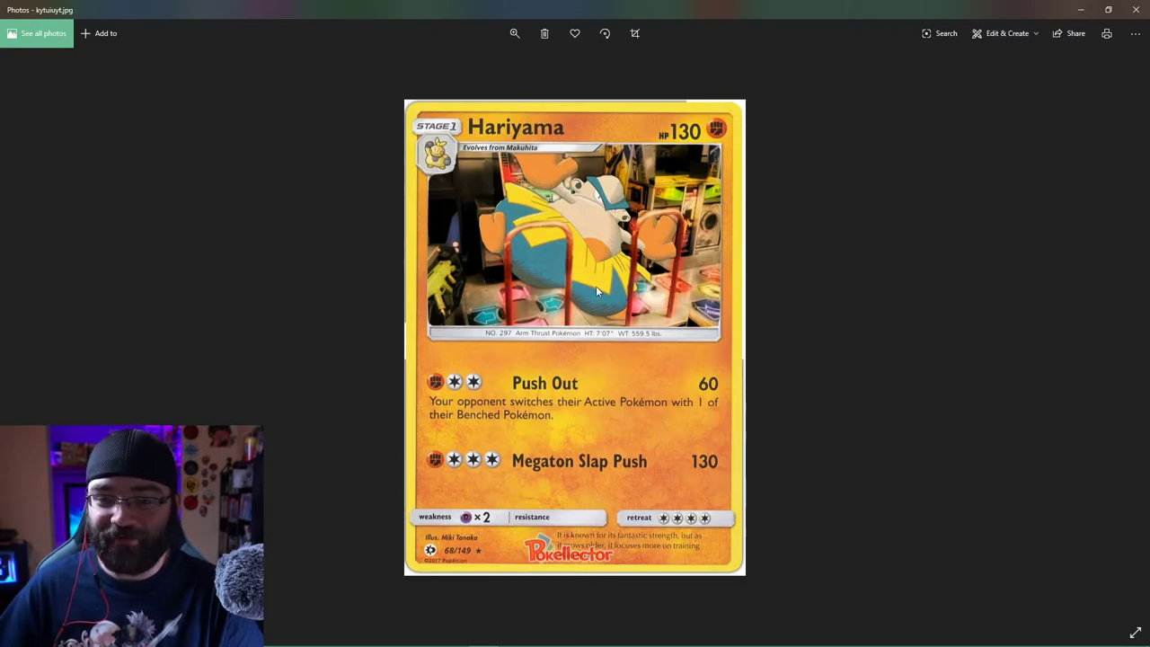
scroll(595, 285, "up", 3)
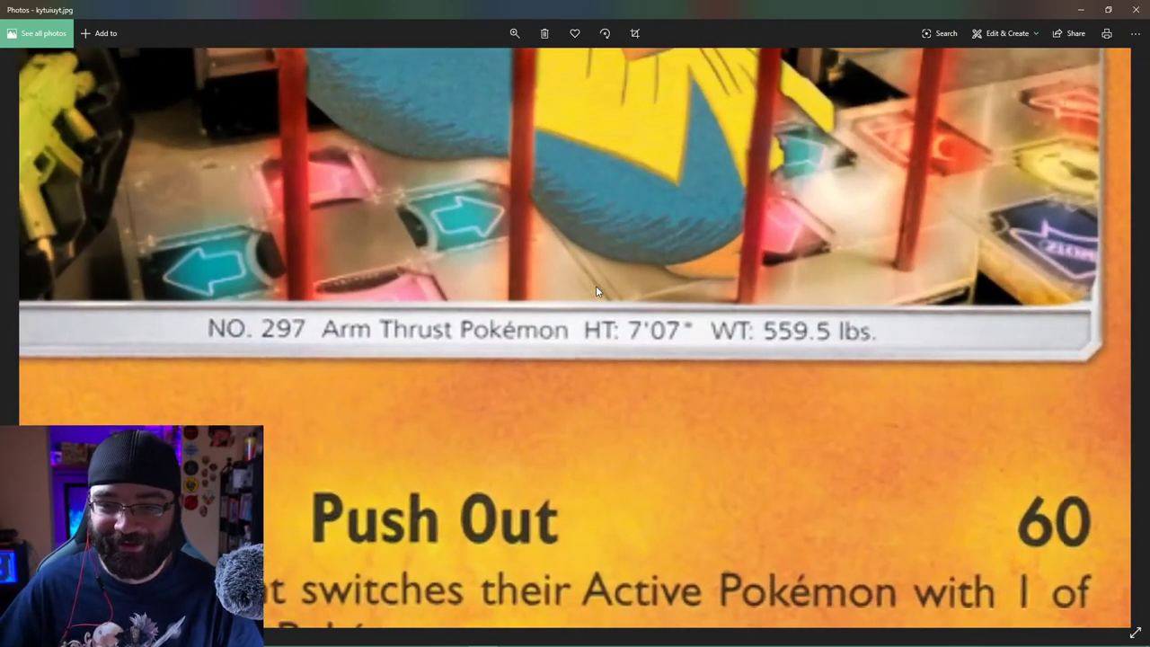
scroll(596, 286, "down", 1)
scroll(594, 296, "down", 3)
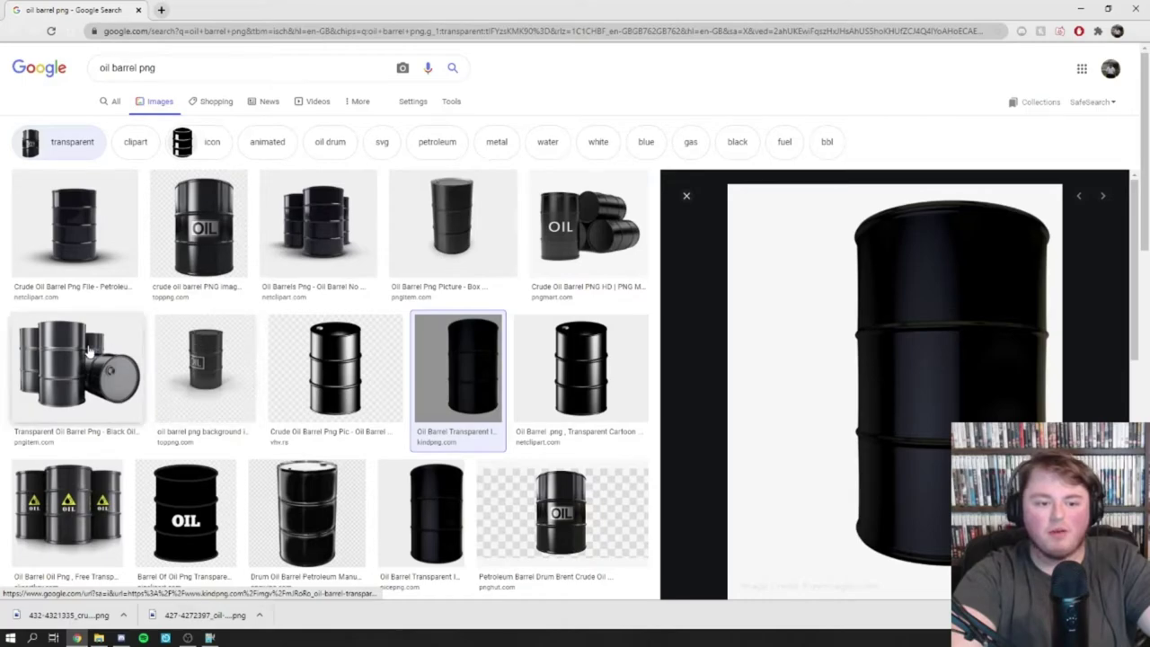
- Preview several black oil barrel results, settling on the lone black barrel picture
left_click(76, 368)
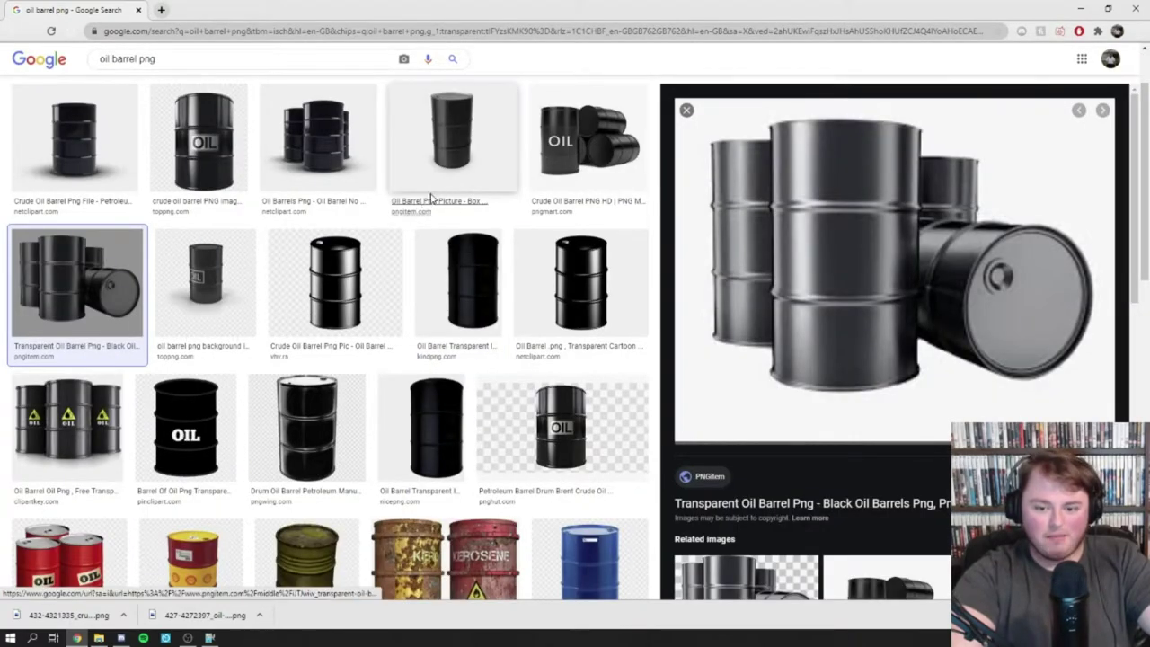
left_click(464, 173)
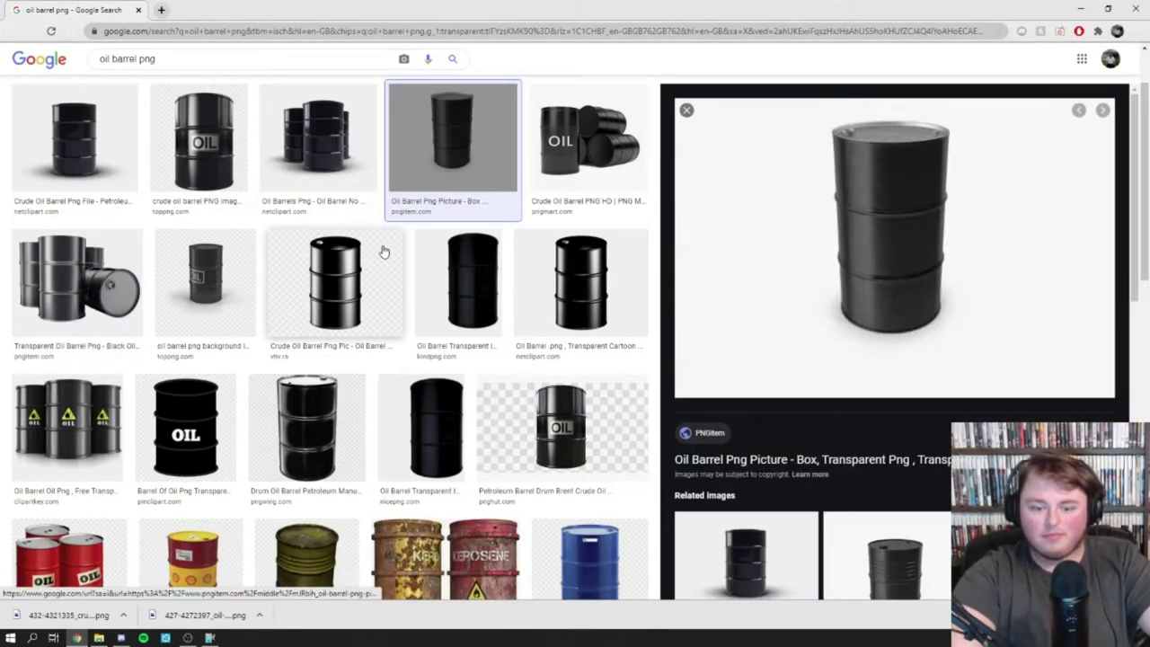
key("alt+Left")
left_click(331, 268)
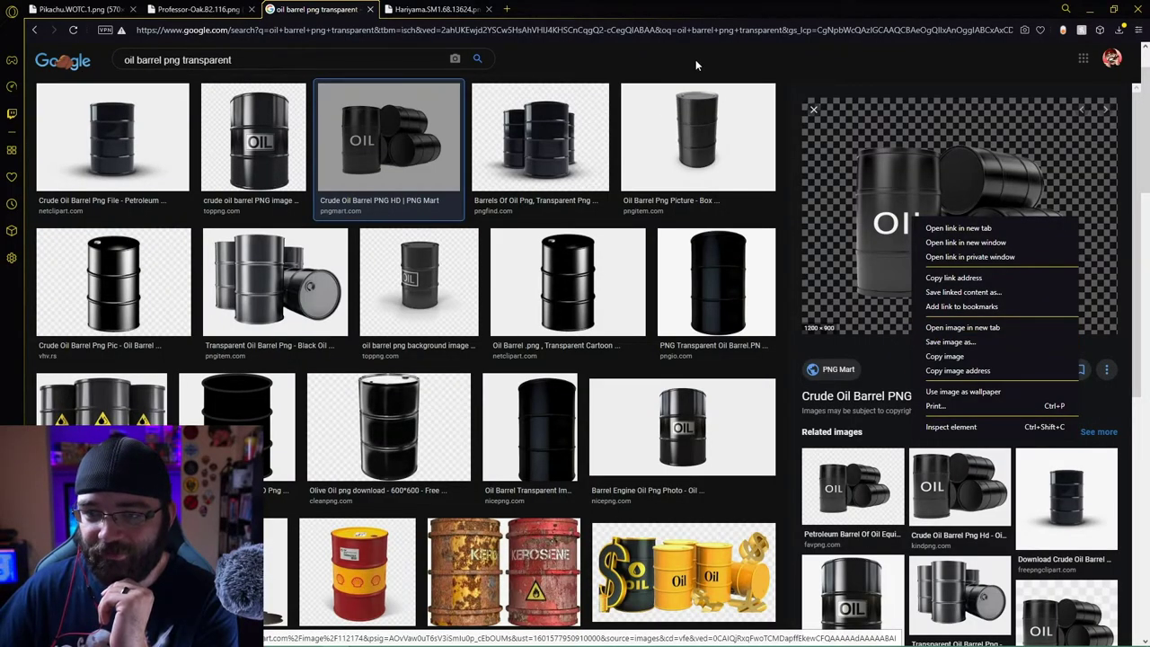
key("Escape")
left_click(695, 152)
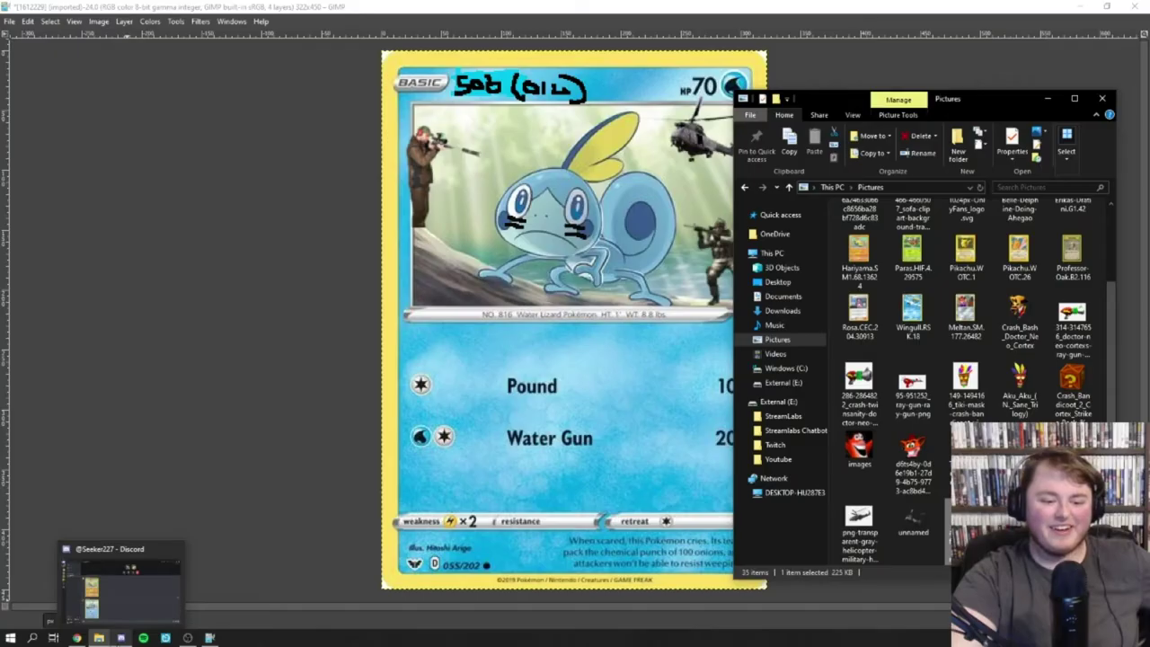
- In Discord, open the shared oil barrels image full size and bring up its copy options
left_click(120, 638)
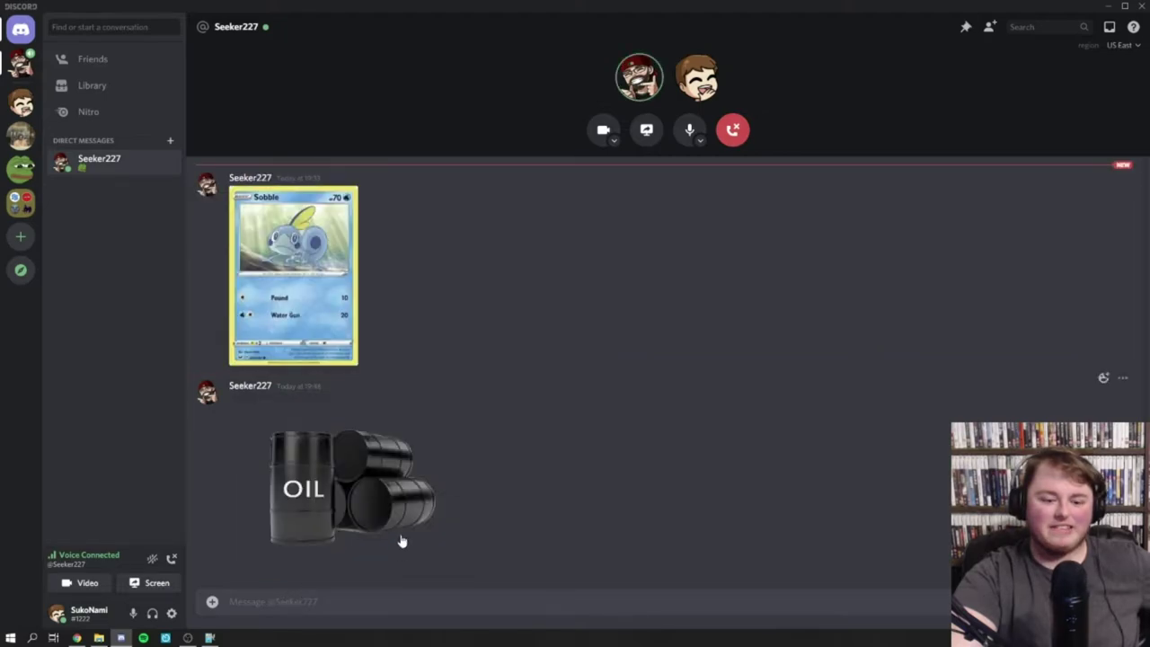
left_click(397, 525)
right_click(654, 367)
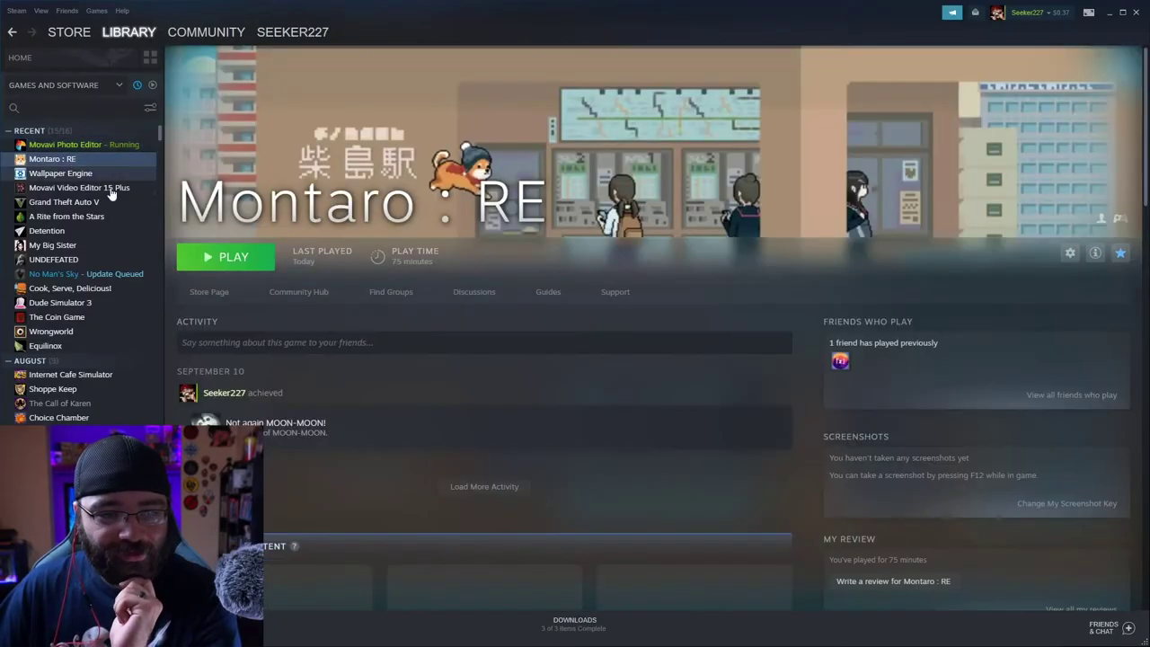
- Launch Montaro : RE from Steam and start it with the current graphics settings
left_click(231, 261)
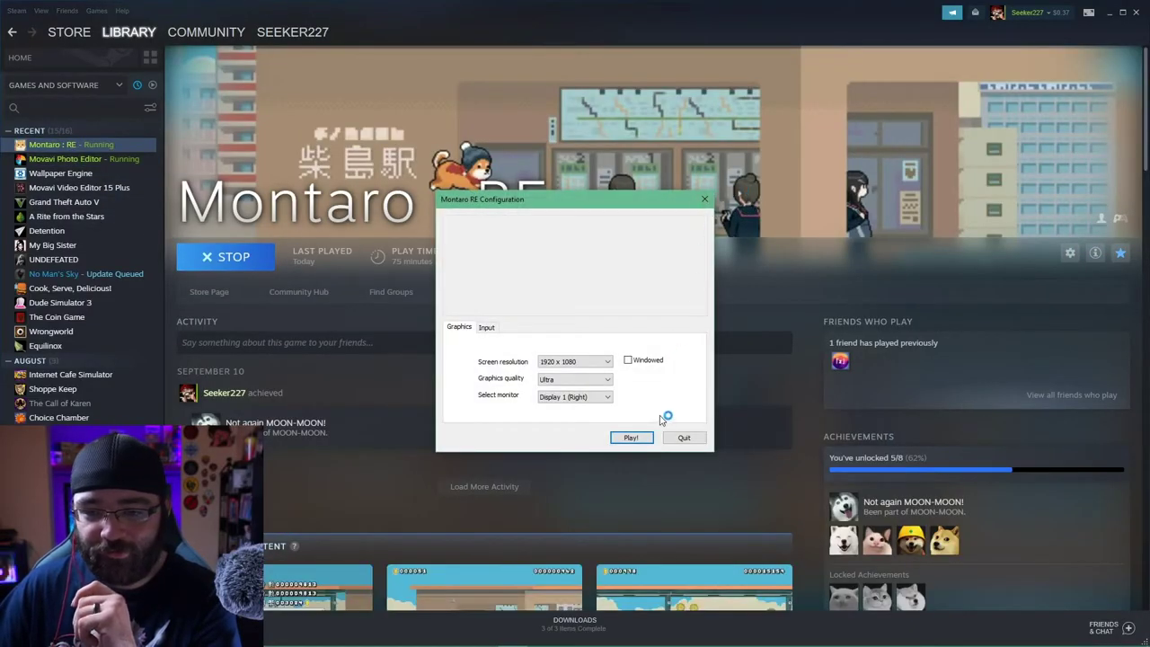
left_click(634, 437)
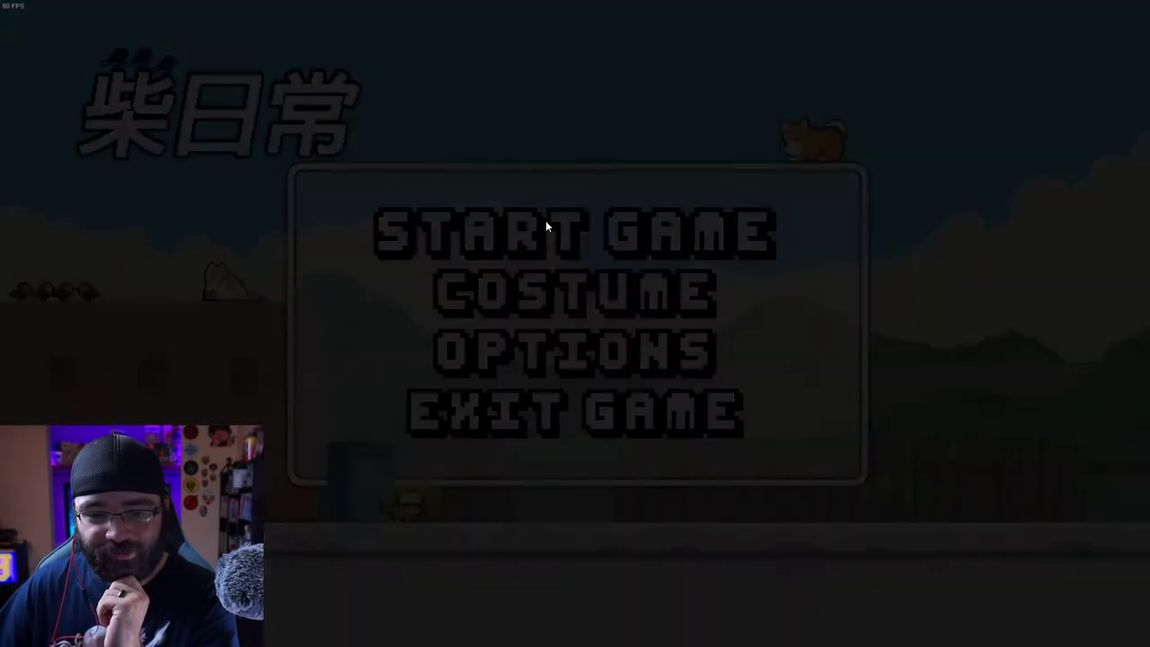
- Start a new Montaro run and jump the shiba over the station's banana peels
left_click(545, 224)
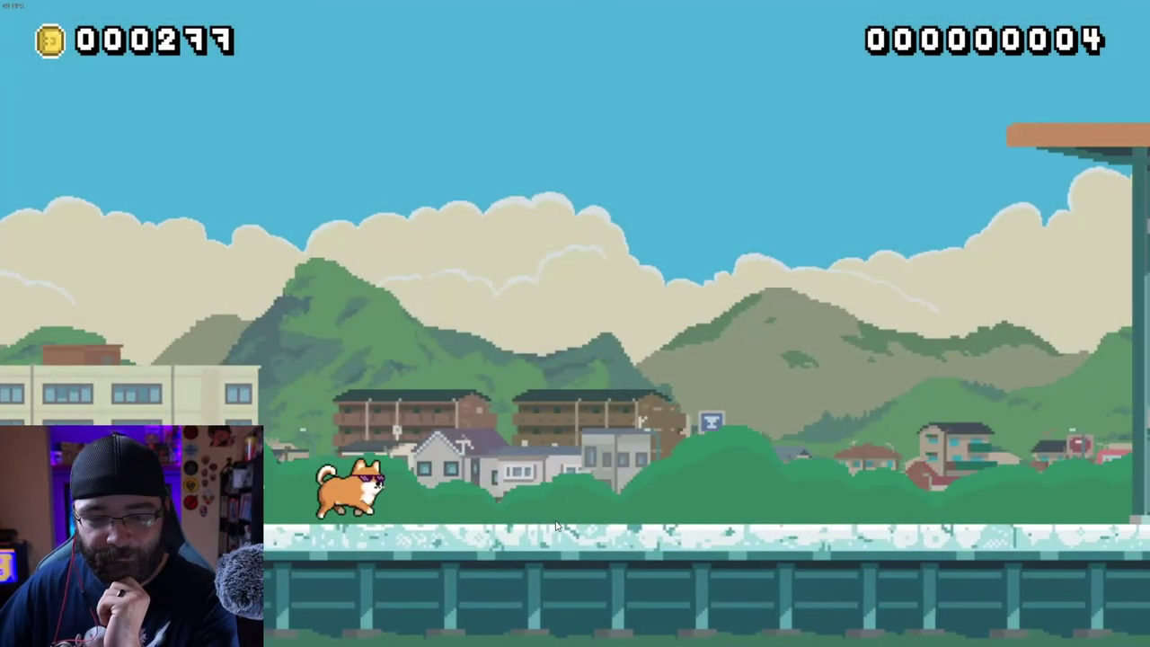
left_click(555, 525)
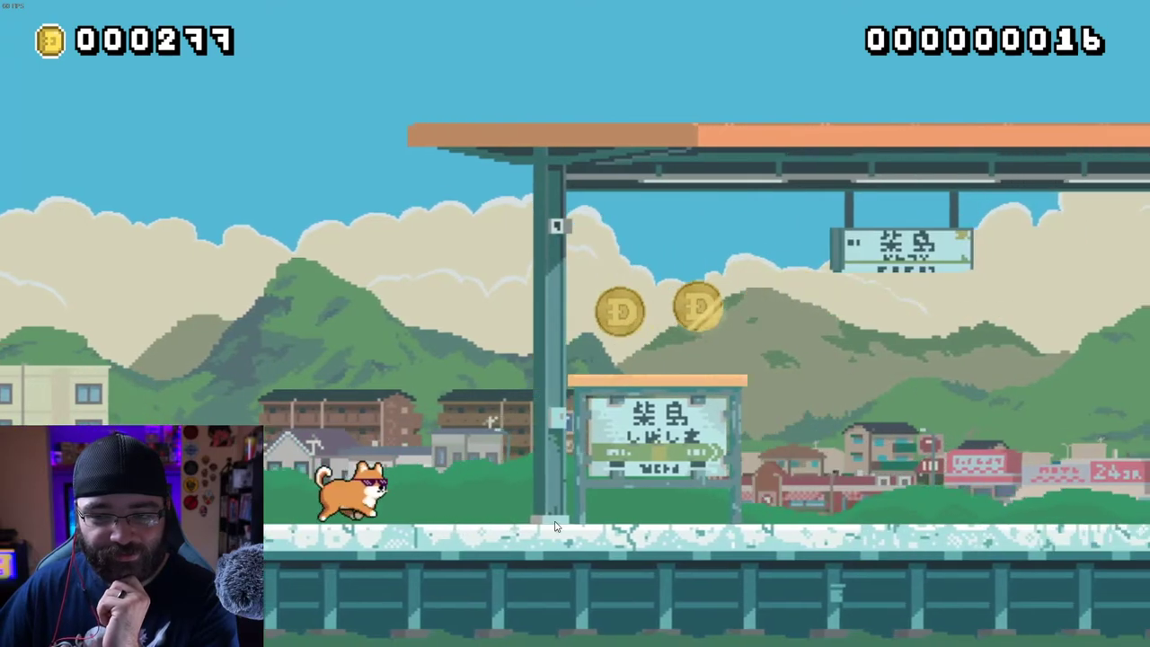
left_click(555, 525)
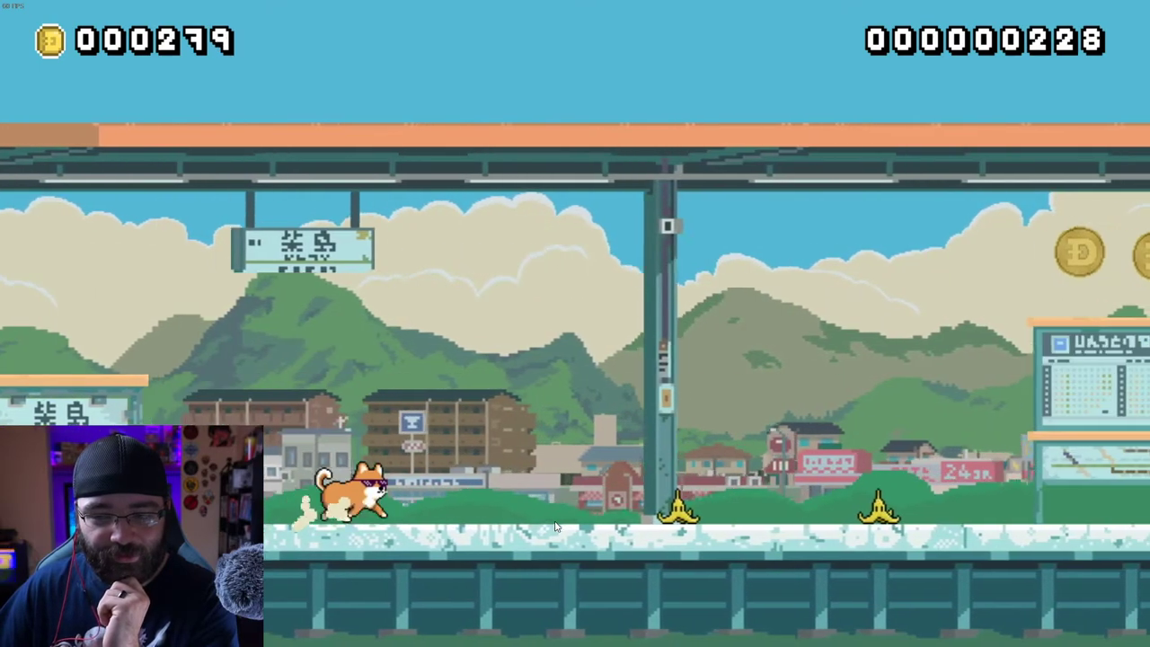
left_click(555, 526)
left_click(555, 526)
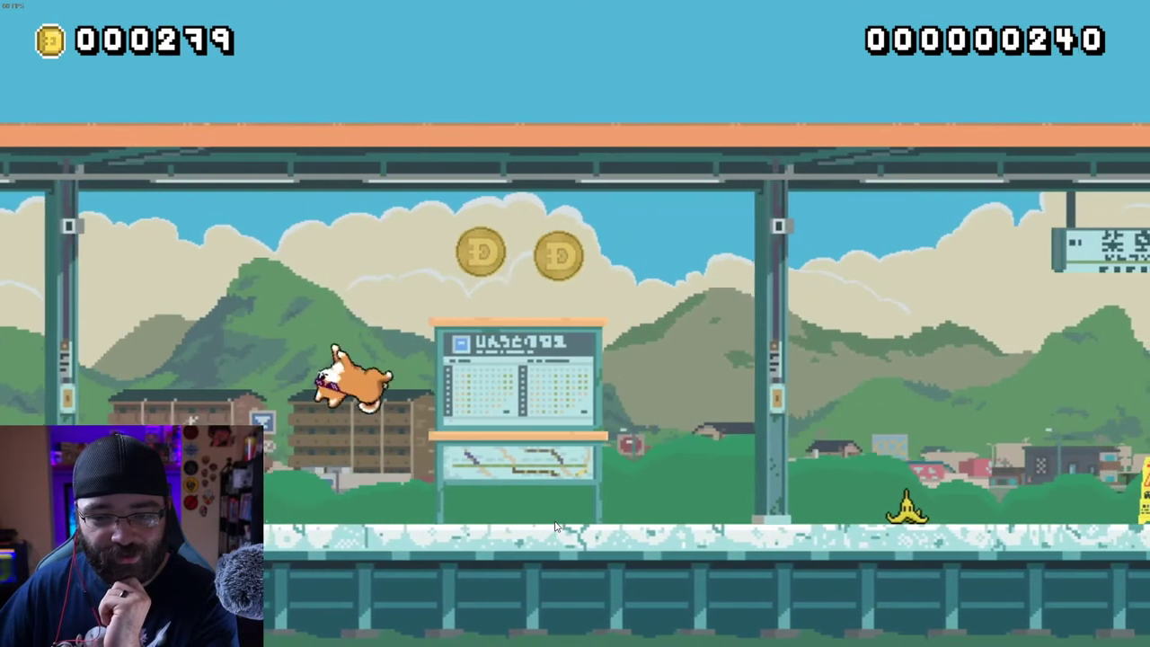
left_click(555, 525)
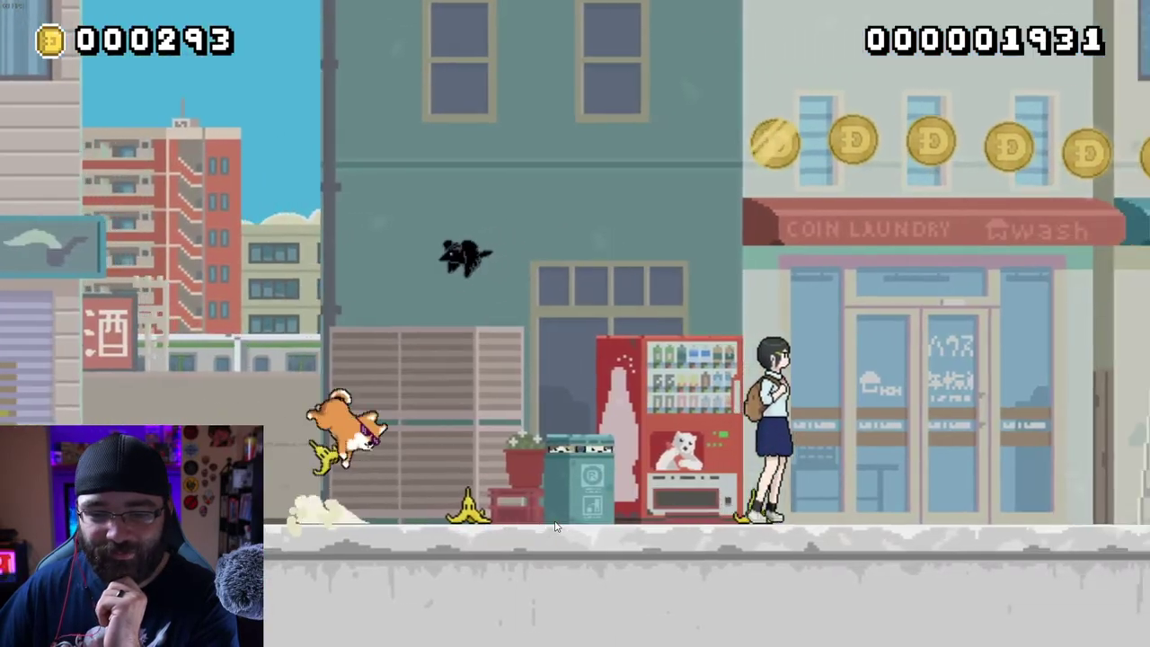
left_click(555, 525)
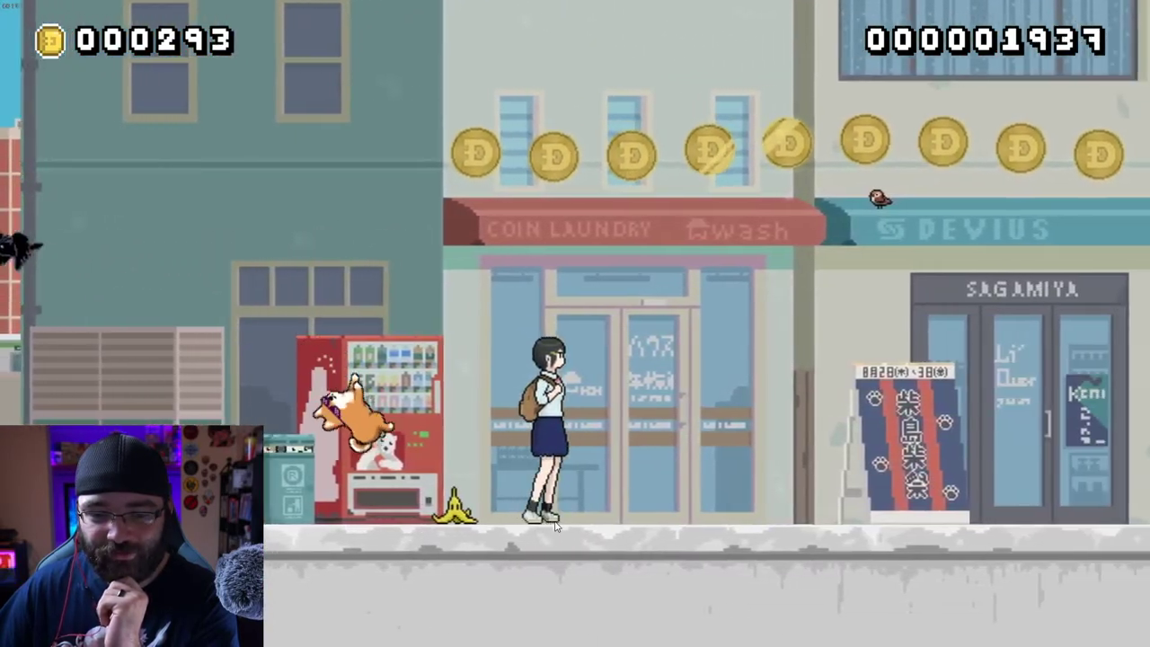
left_click(555, 525)
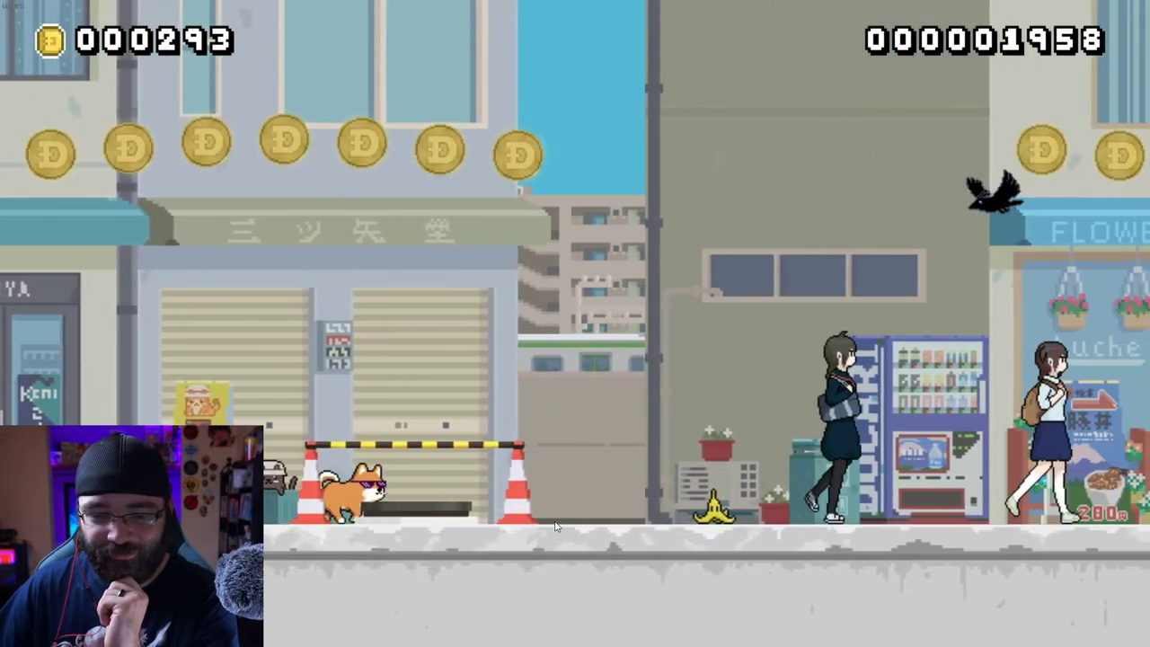
- Clear the street's banana peel, leap onto the shop awnings and collect the coin row
left_click(555, 525)
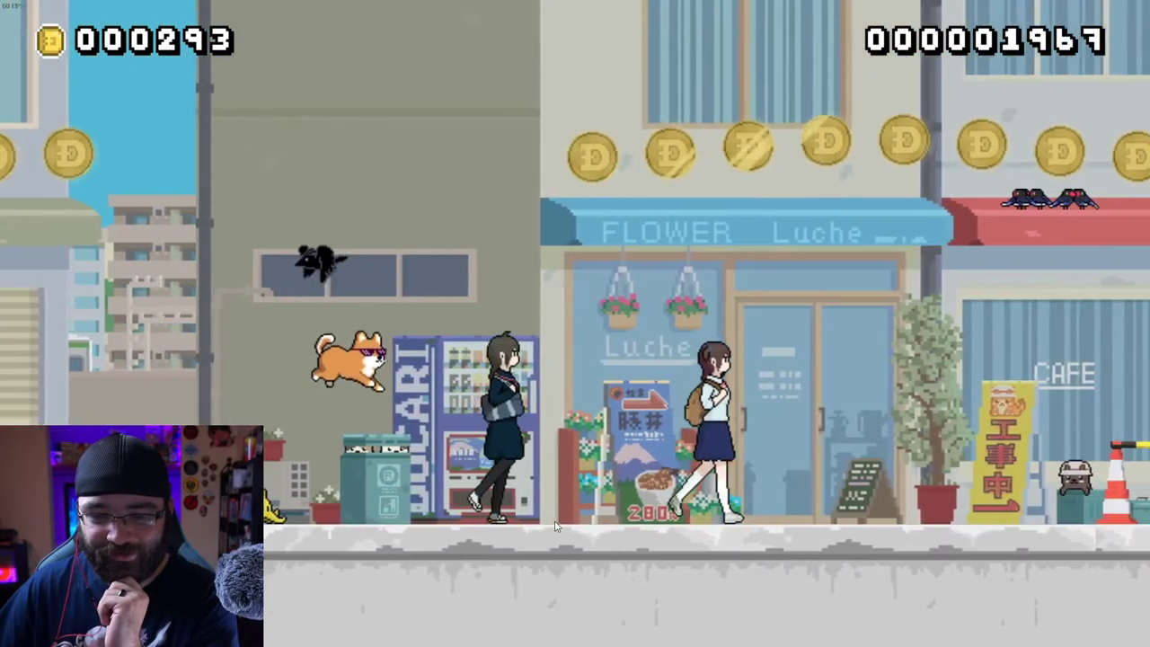
left_click(555, 525)
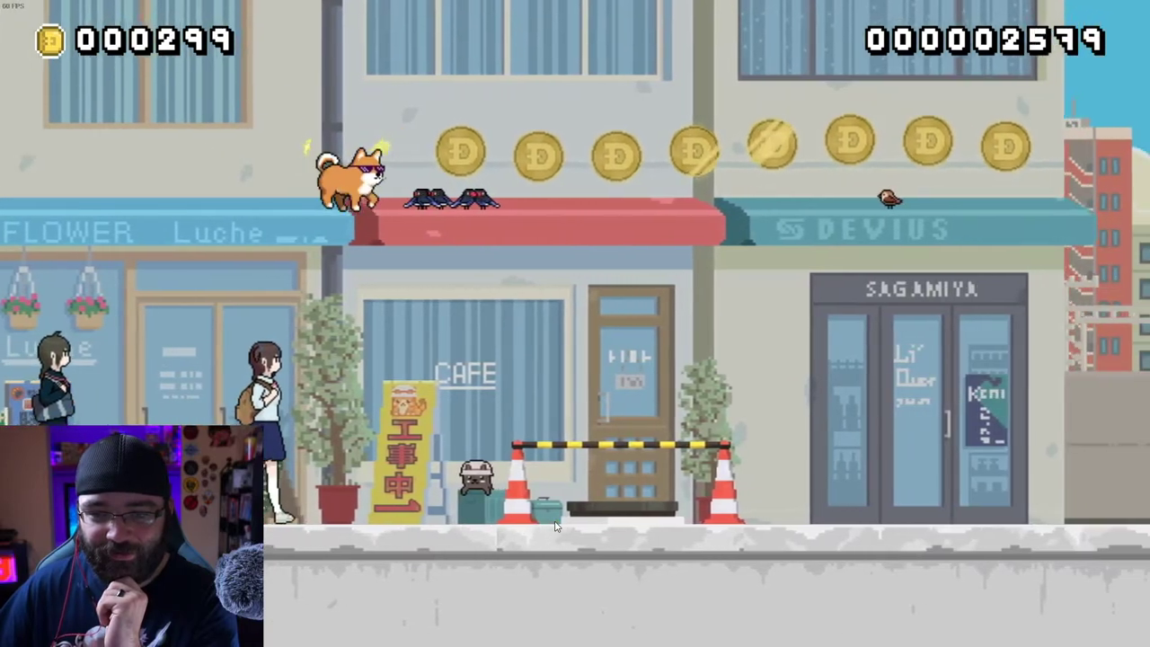
left_click(555, 526)
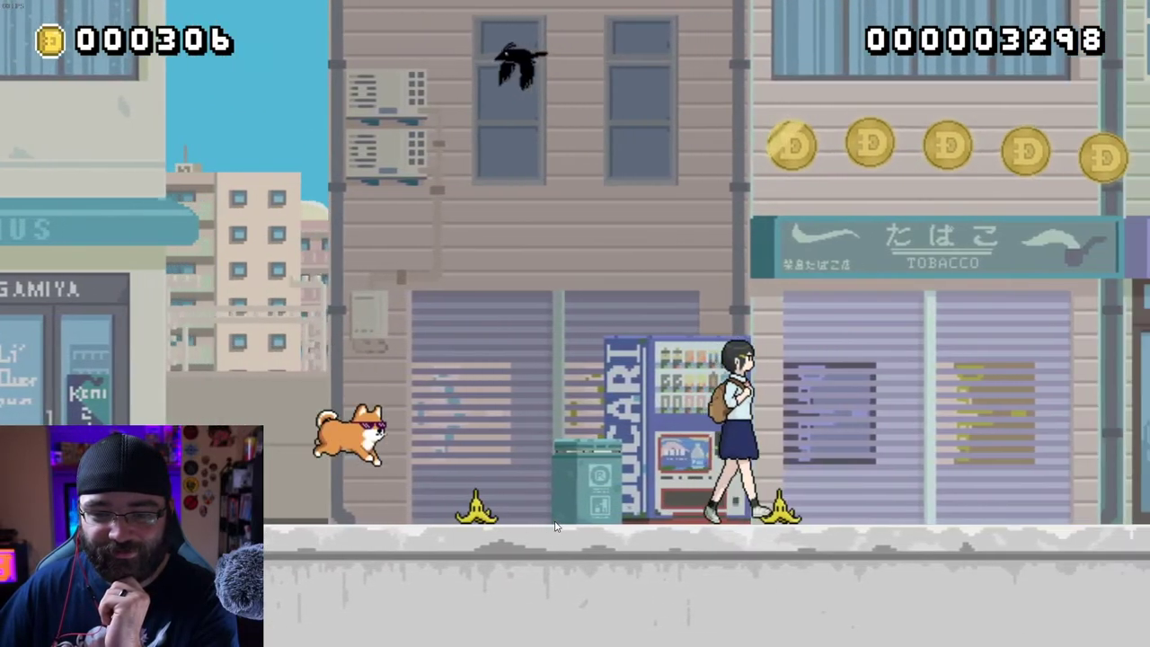
left_click(555, 525)
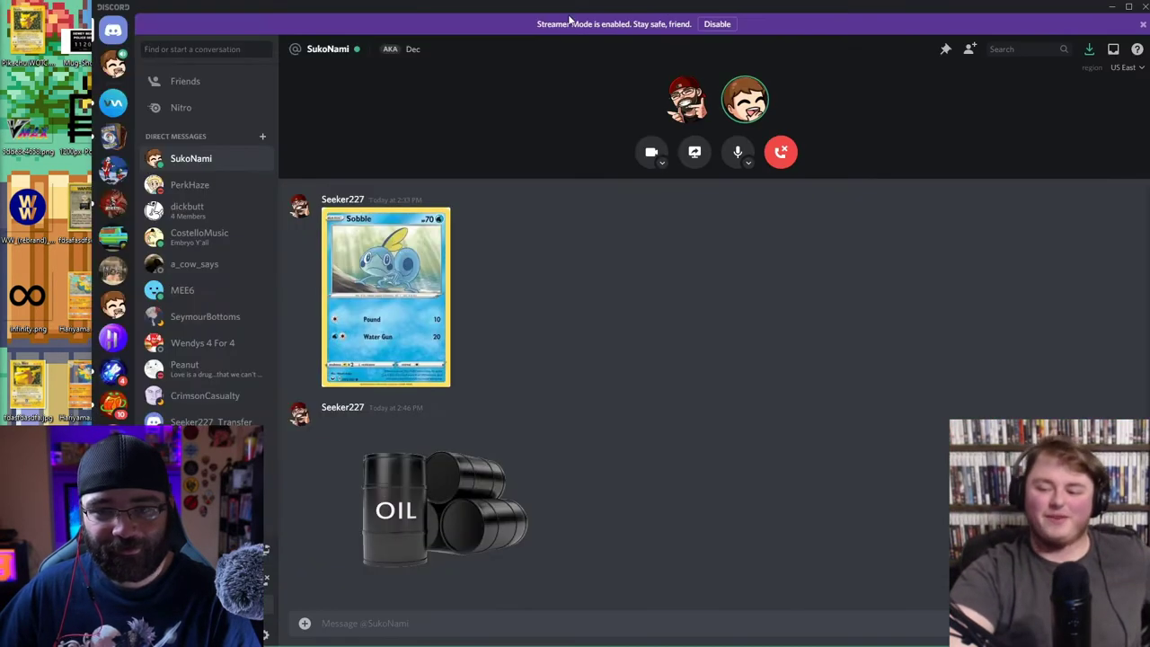
- Upload the Hariyama card image into the DM and view it enlarged
left_click_drag(559, 23, 635, 12)
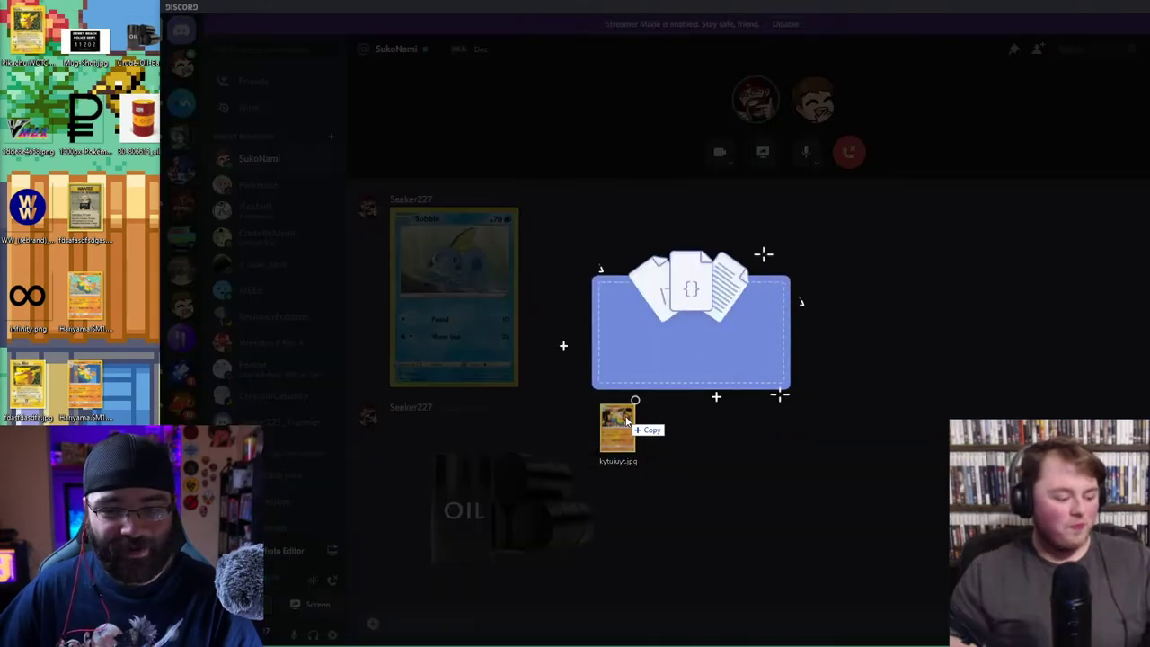
left_click_drag(116, 90, 619, 422)
left_click(809, 394)
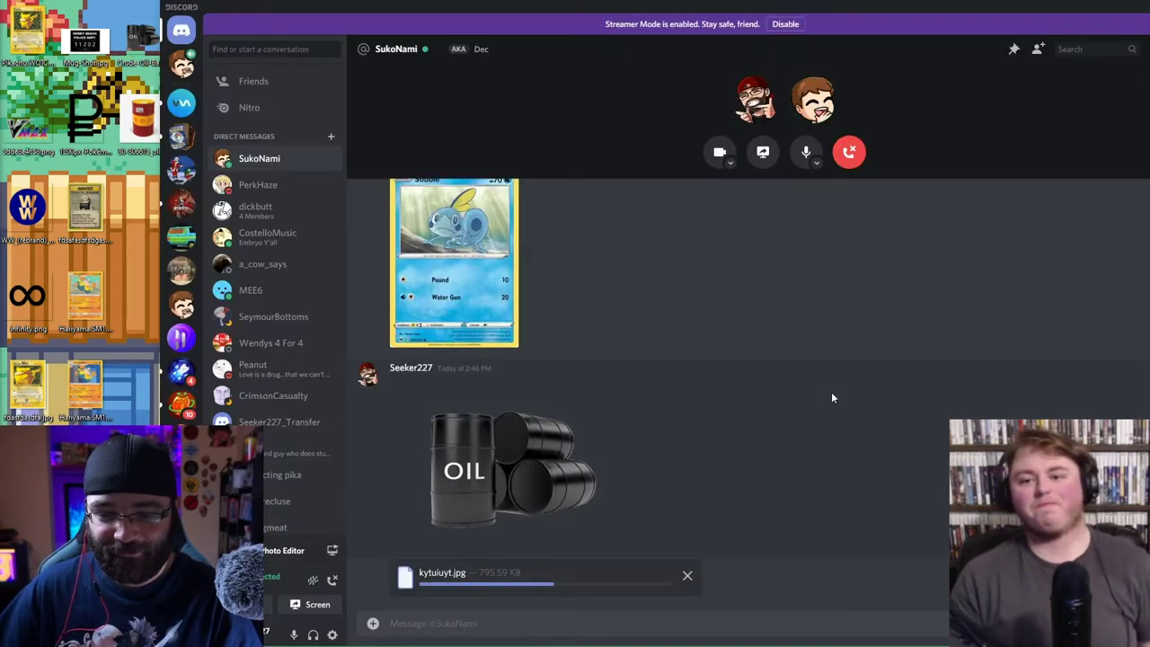
left_click(478, 499)
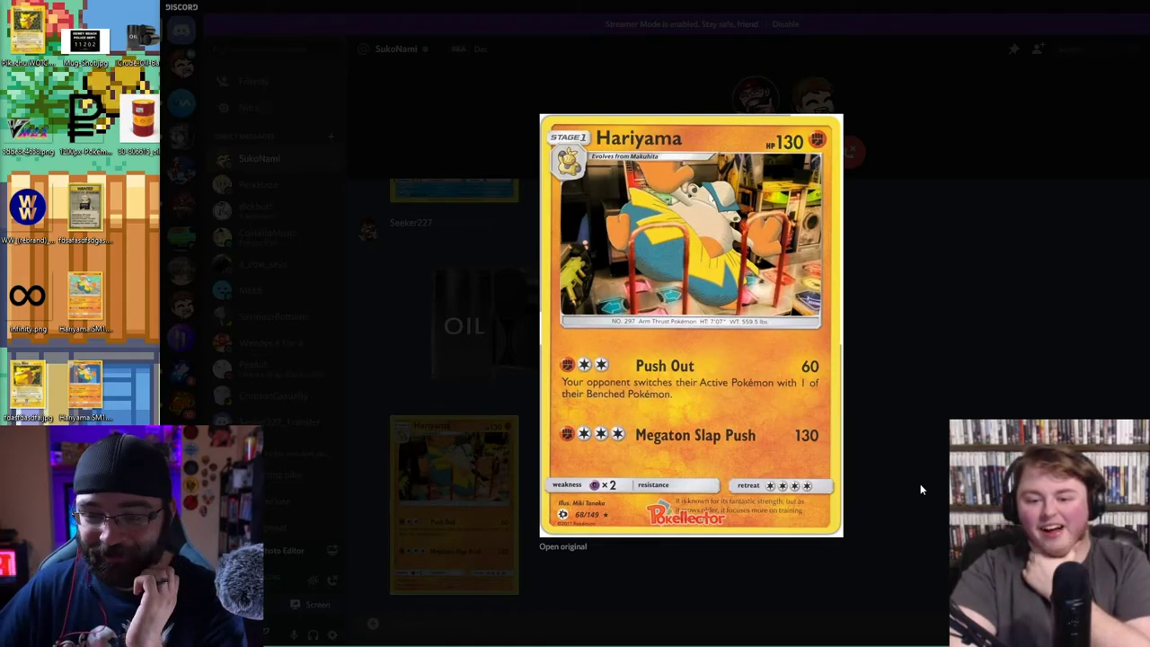
- Close the Hariyama preview and look at the edited Sobble card enlarged
key("Escape")
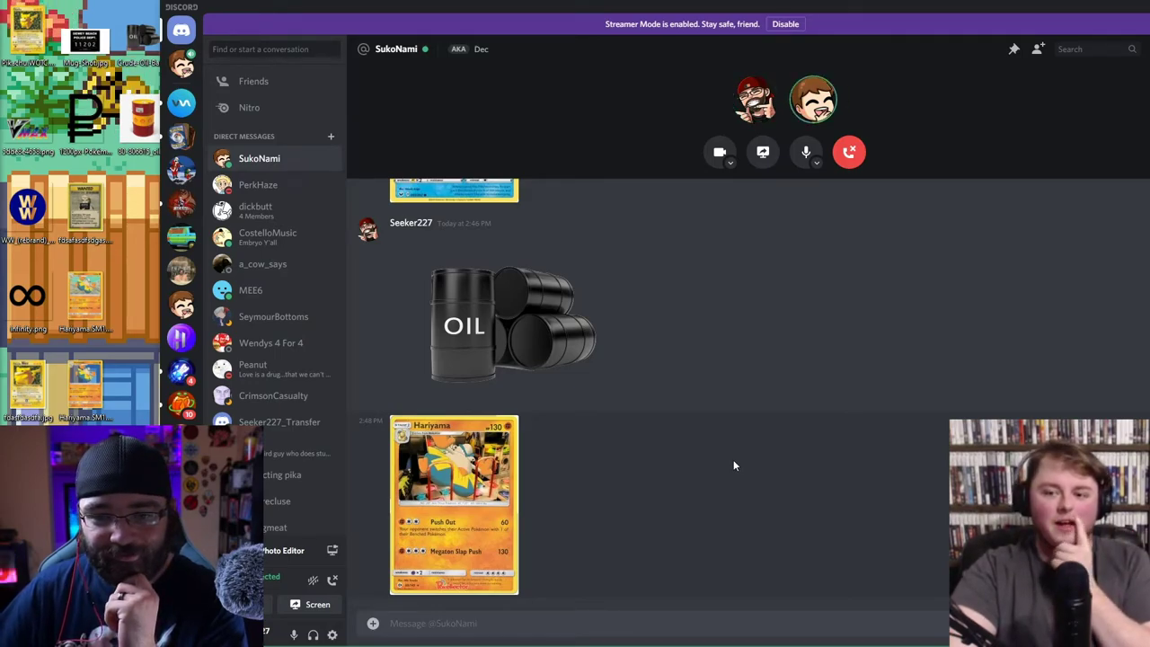
scroll(733, 461, "up", 2)
scroll(732, 461, "down", 2)
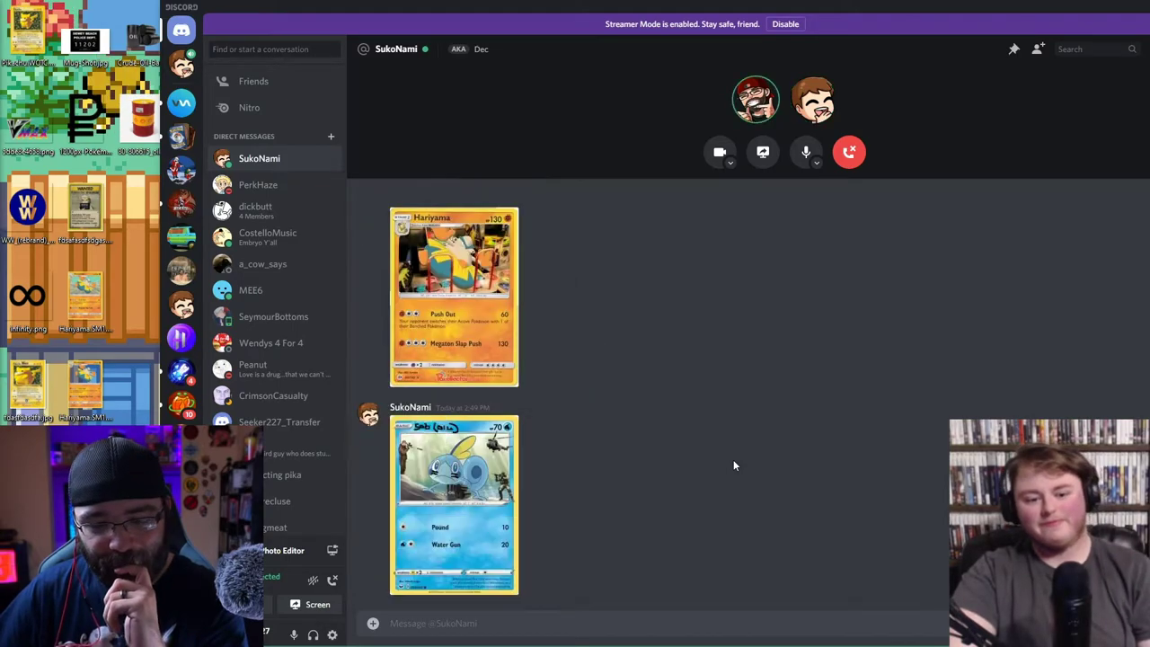
left_click(395, 485)
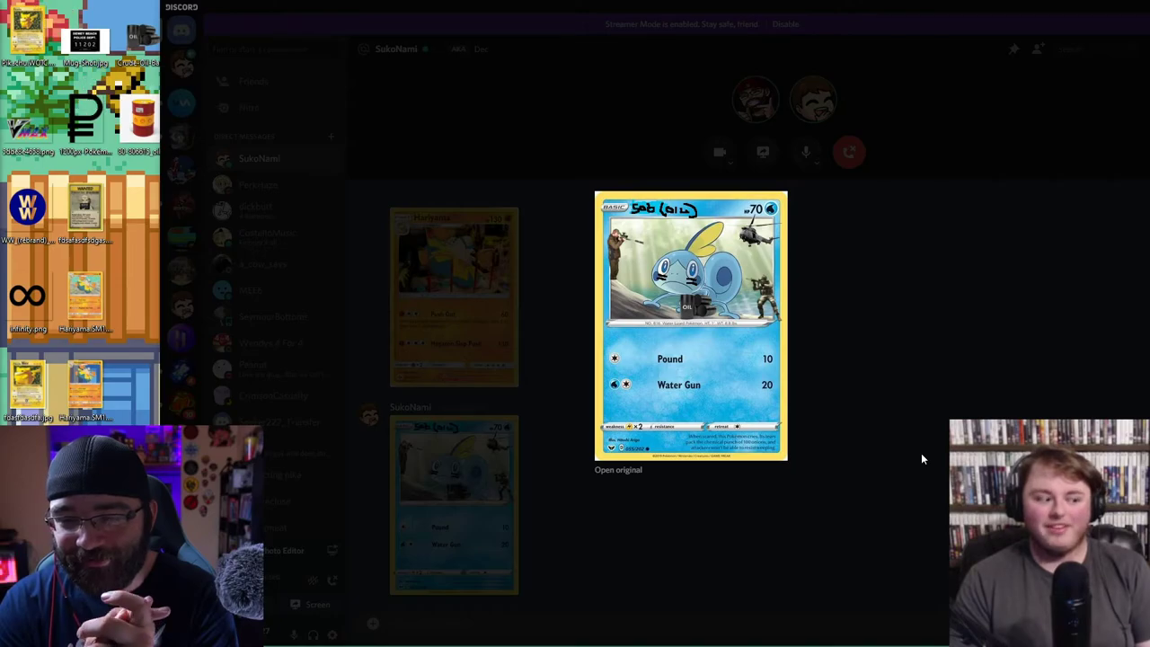
left_click(909, 440)
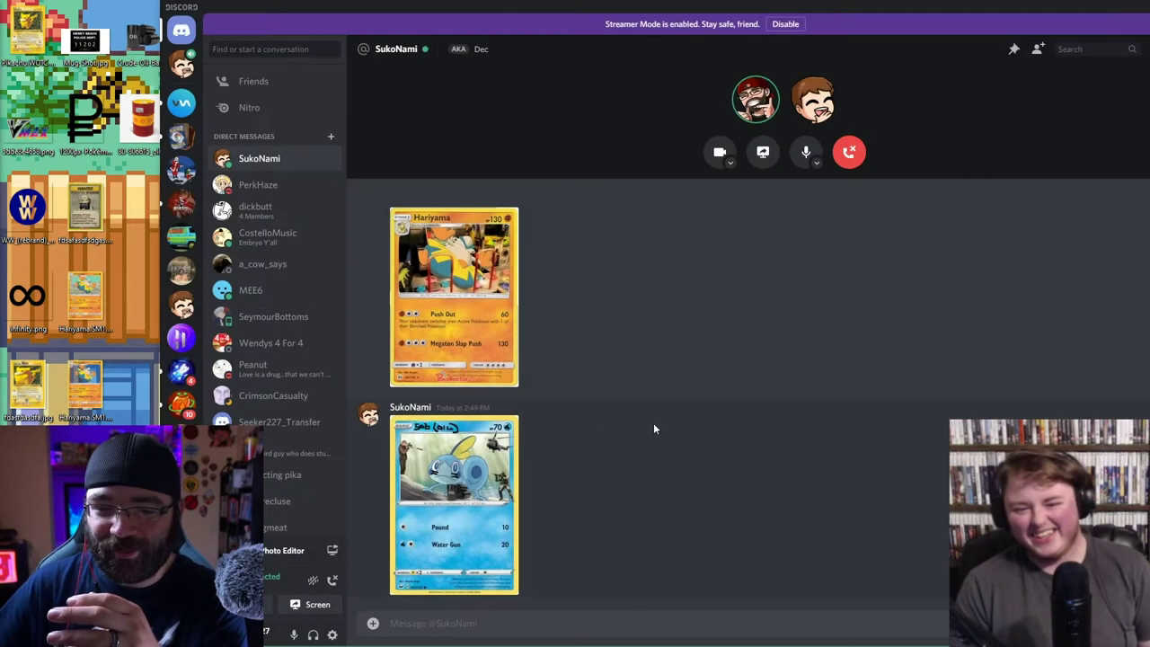
- Enlarge the original Sobble card, then the edited one again, to compare them
left_click(457, 306)
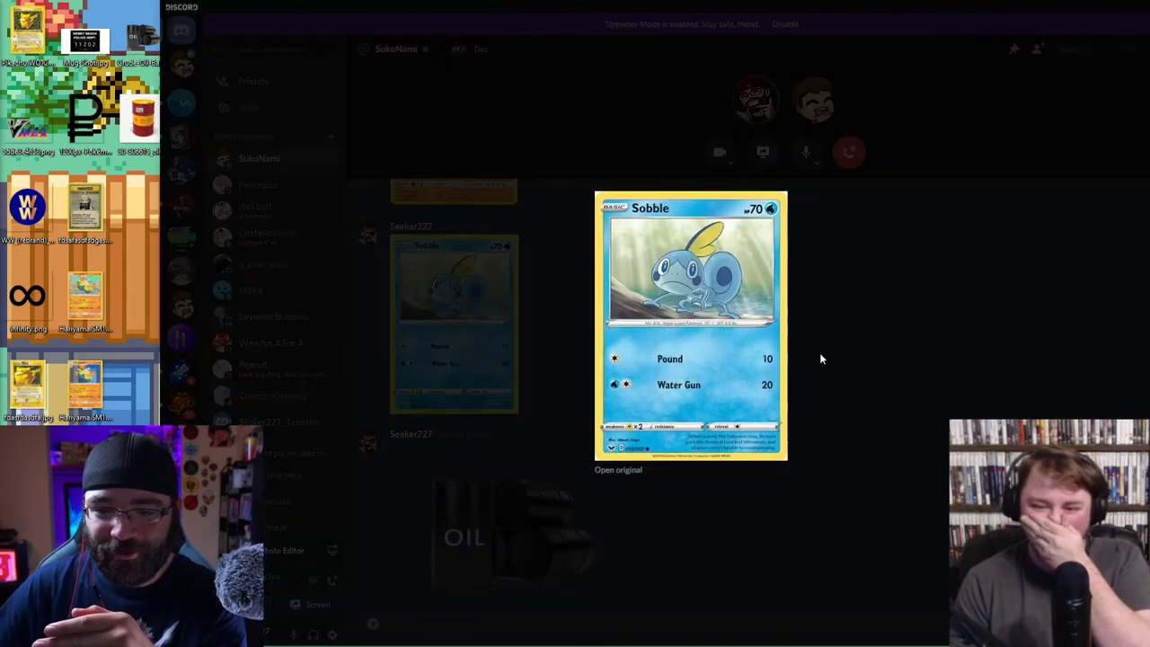
left_click(927, 381)
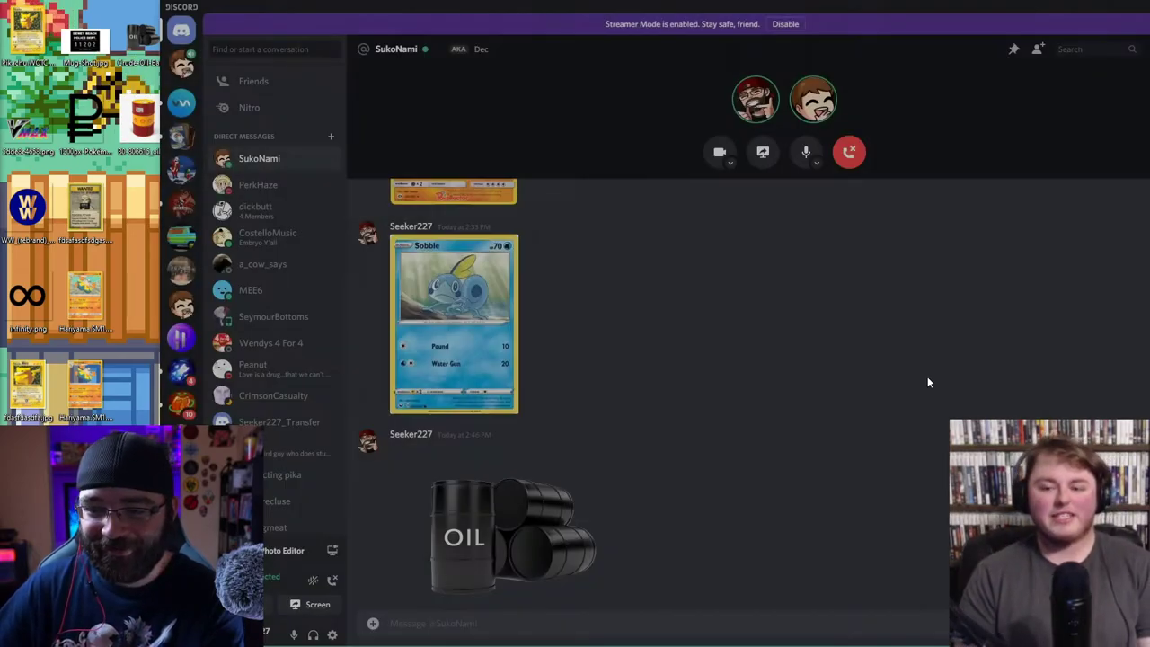
scroll(823, 403, "down", 2)
scroll(682, 364, "down", 3)
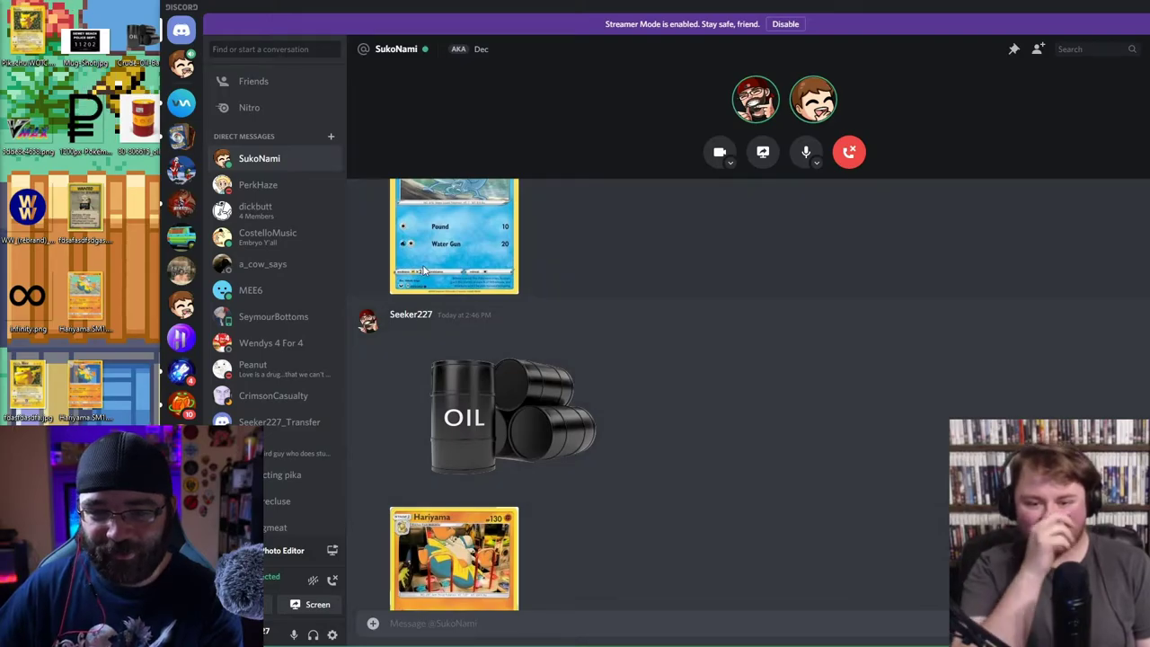
left_click(454, 236)
left_click(932, 289)
left_click(453, 503)
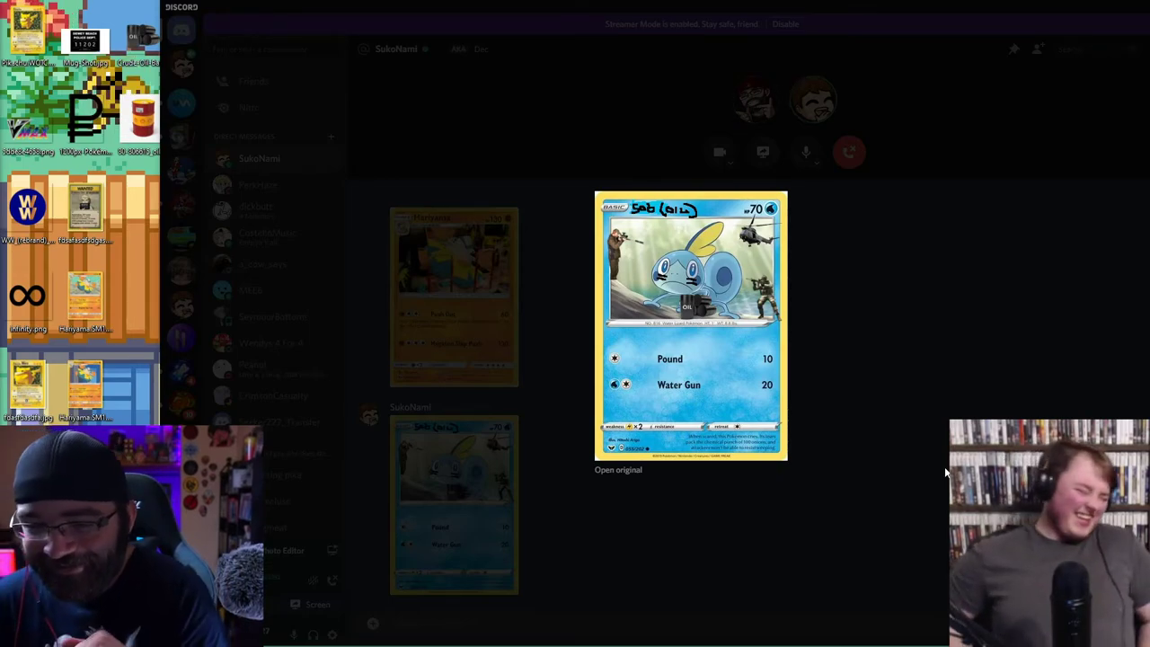
left_click(886, 405)
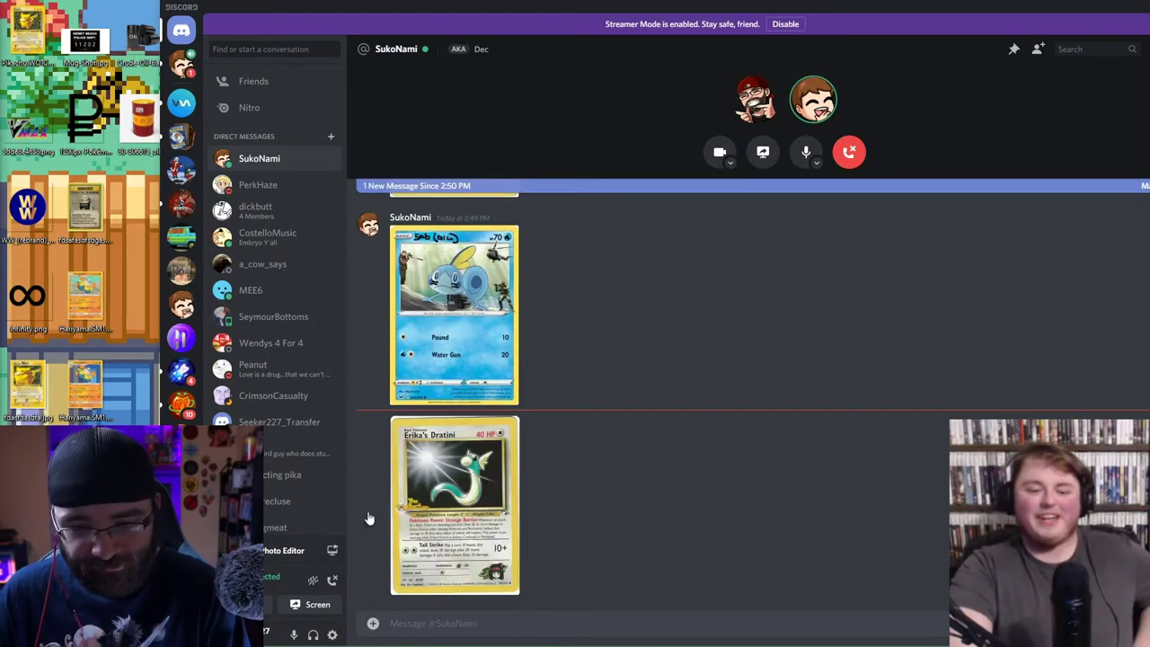
- View the Erika's Dratini card enlarged, then open the Paras card full size in the browser
left_click(477, 541)
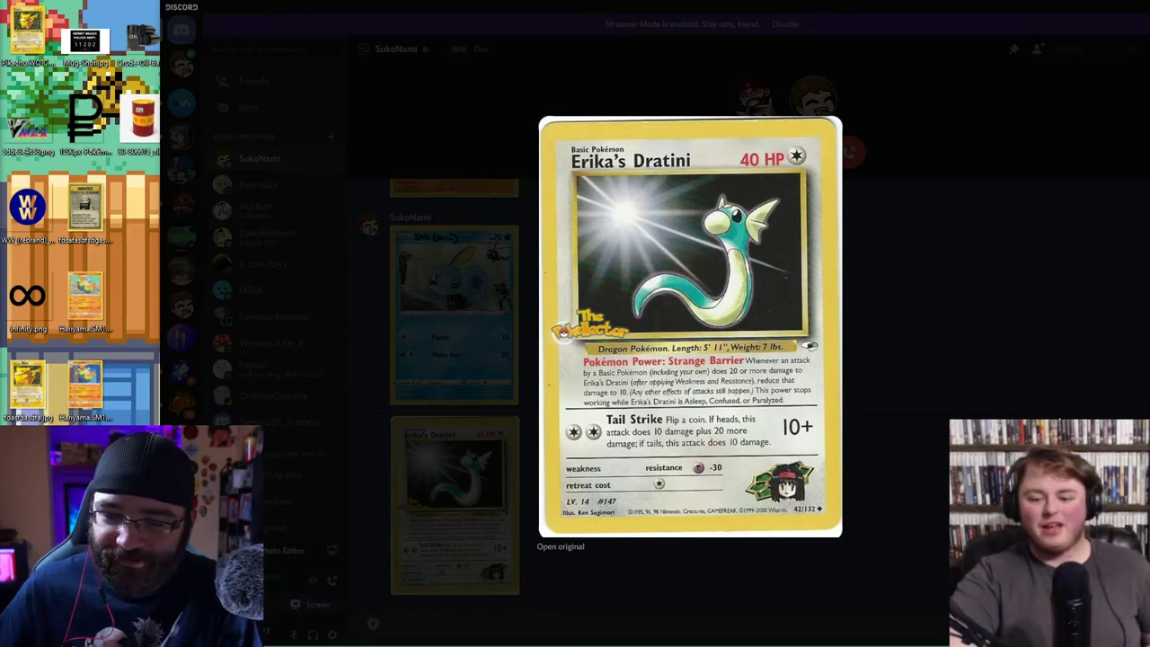
left_click(936, 458)
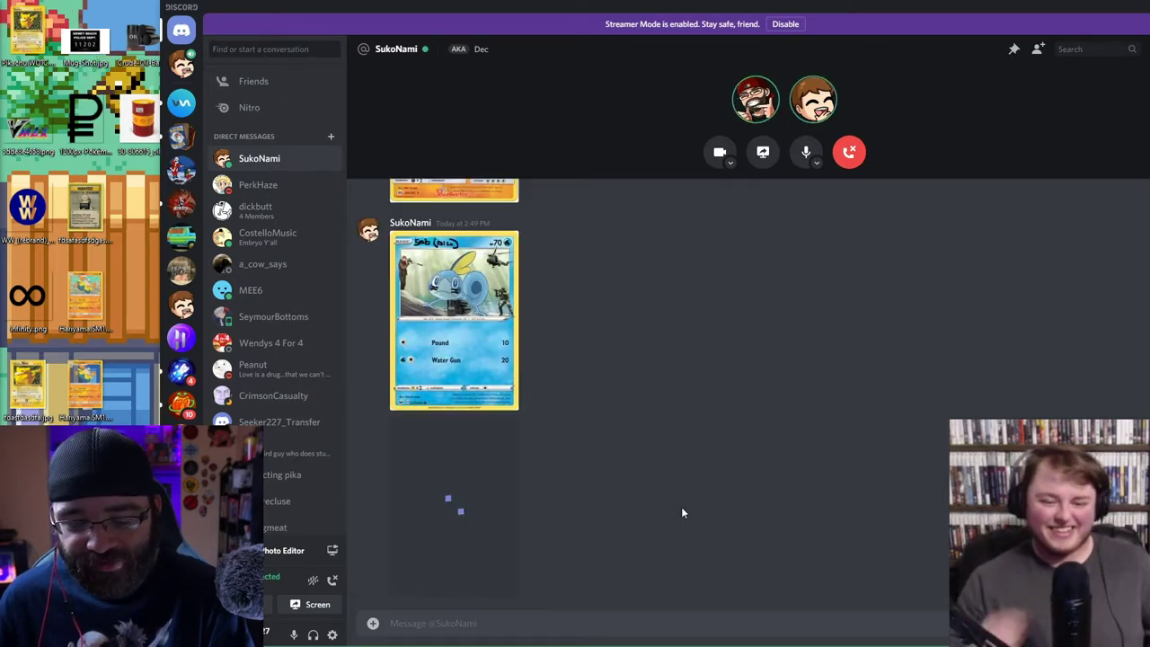
left_click(453, 503)
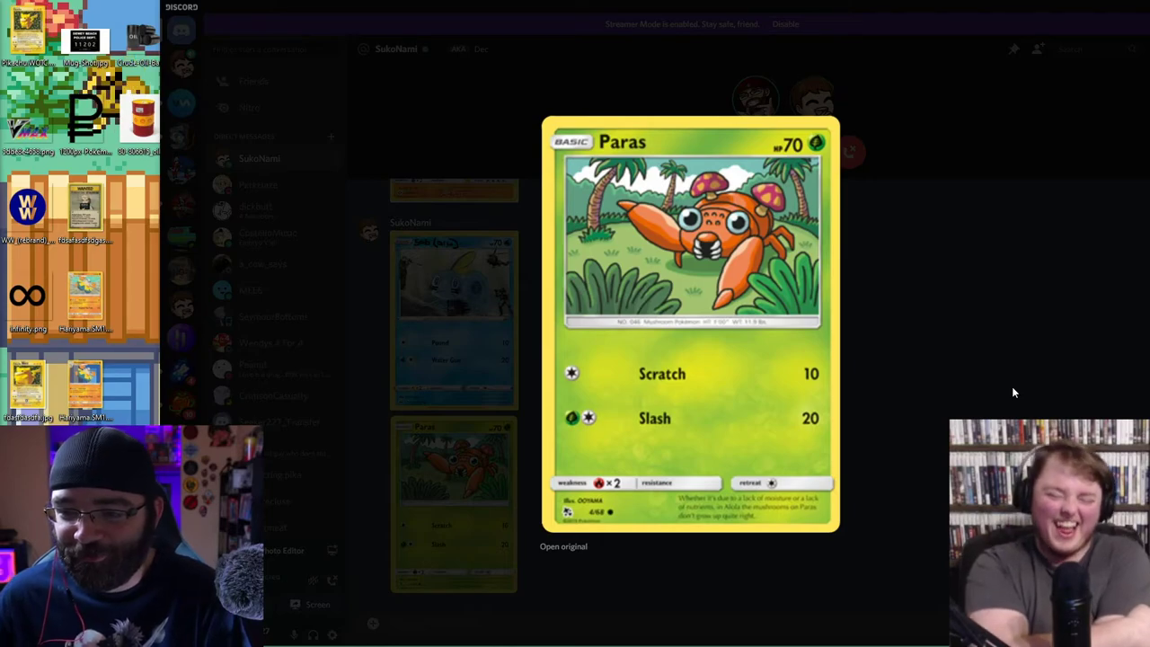
left_click(557, 549)
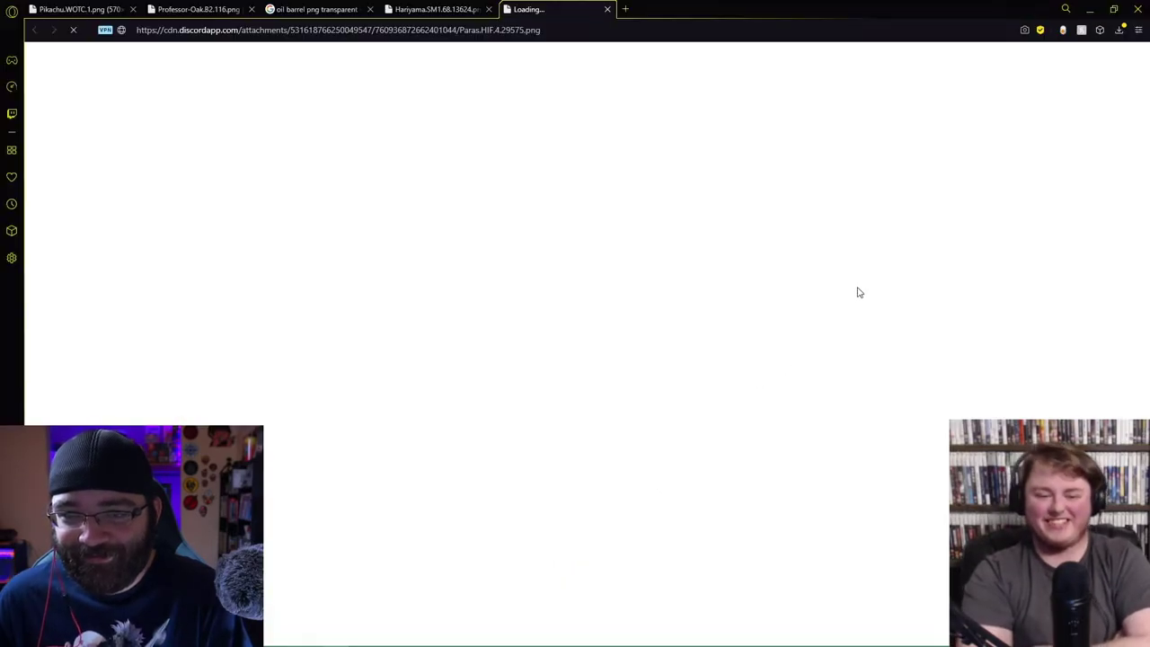
- Close the Paras preview in Discord and drop the Kakuna card image into the chat
key("alt+Tab")
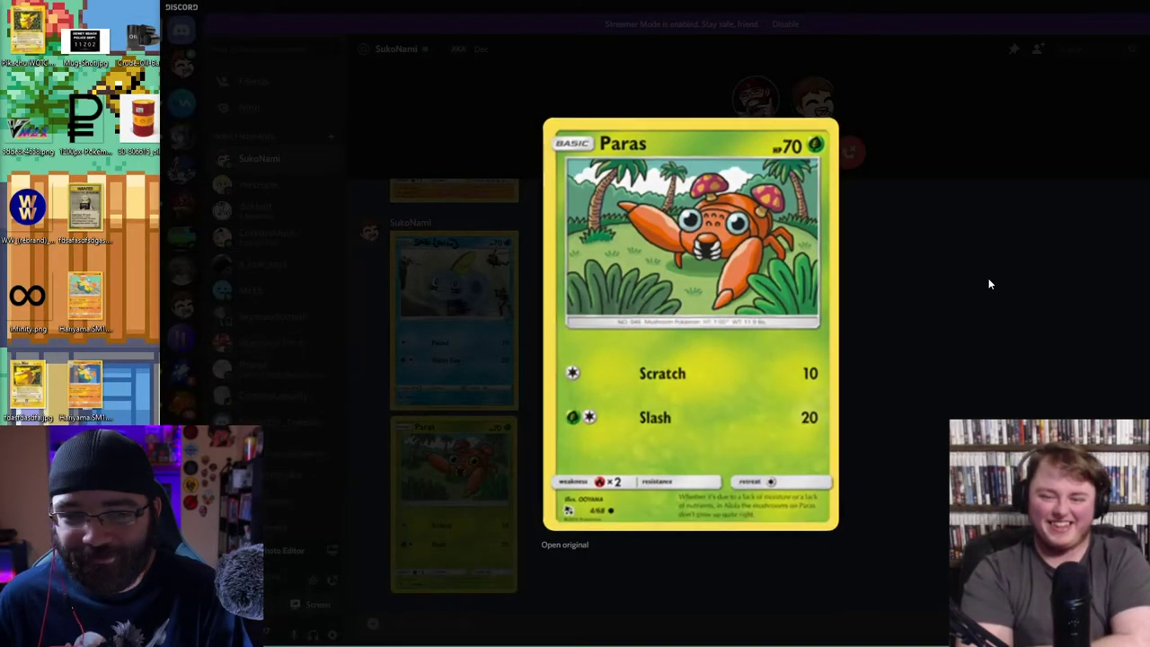
key("Escape")
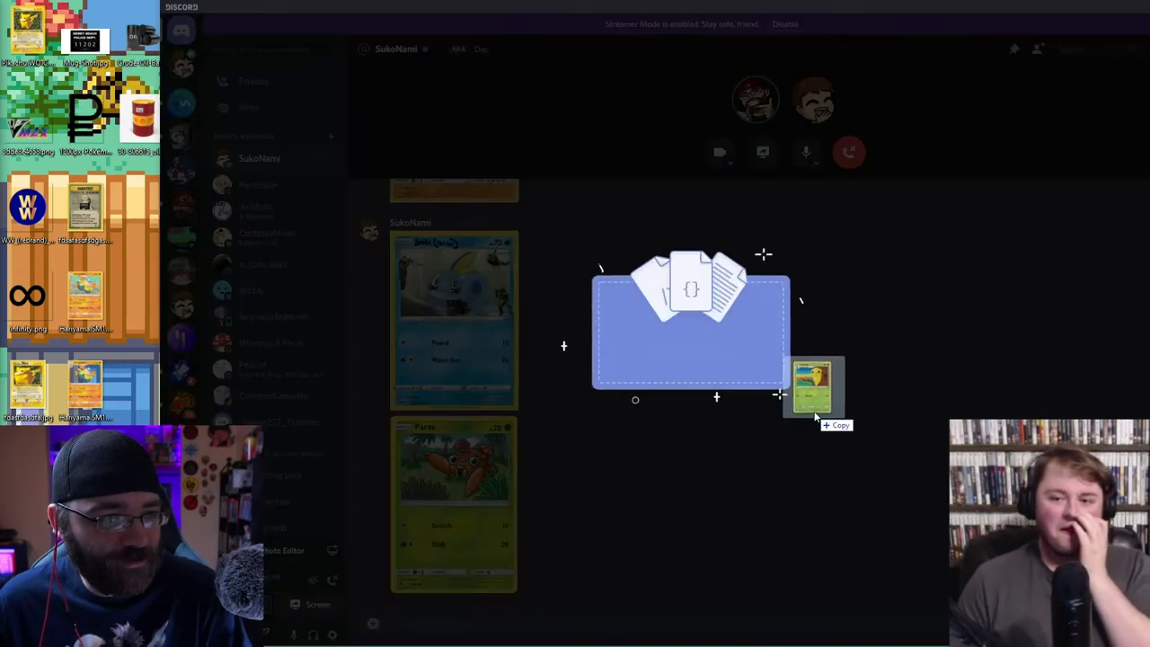
left_click_drag(114, 94, 805, 401)
- Confirm the Kakuna upload and brush the Paras card's left edge into Movavi's foreground selection
left_click(820, 392)
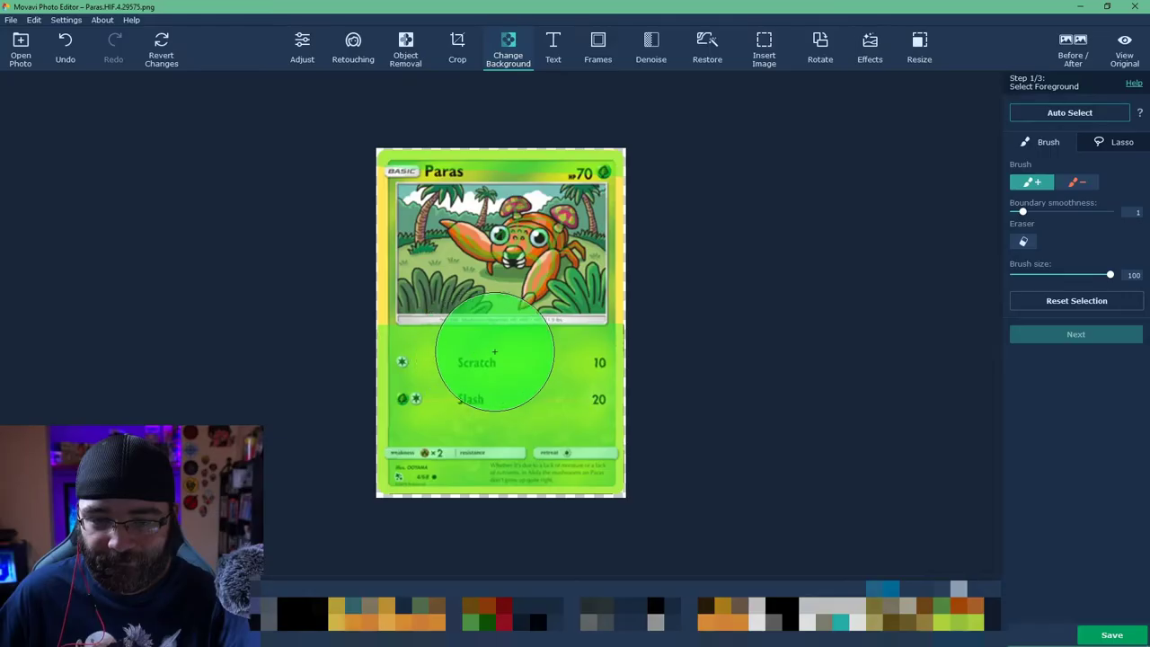
scroll(658, 169, "up", 1)
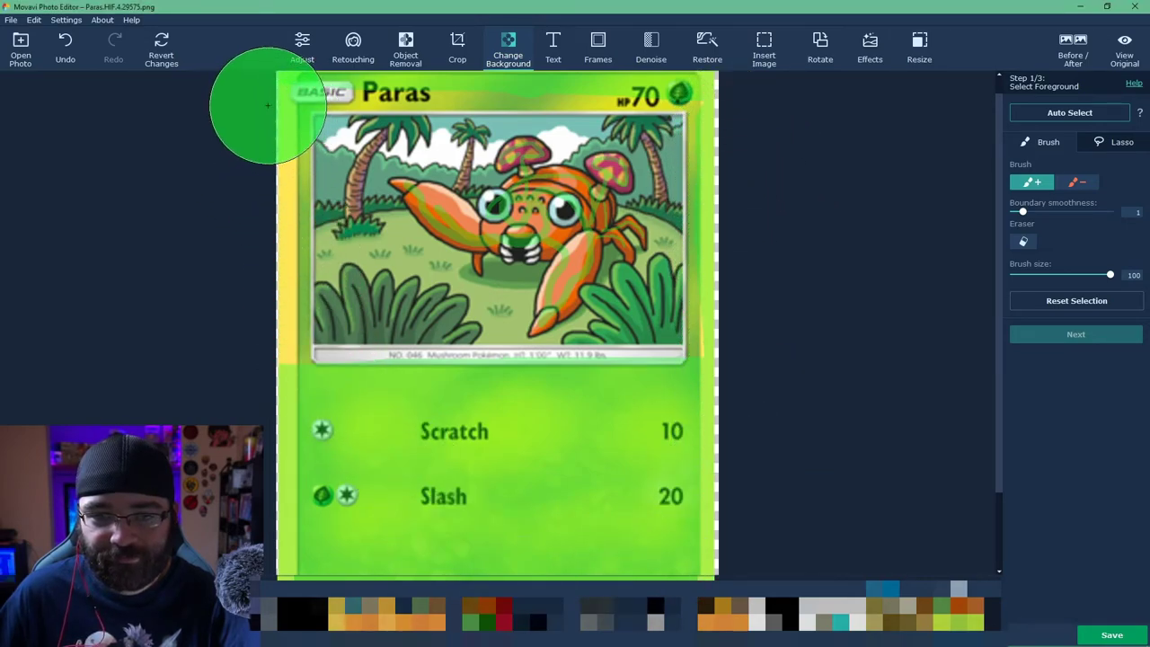
mouse_move(274, 225)
left_mouse_down()
mouse_move(282, 390)
mouse_move(308, 416)
mouse_move(347, 385)
mouse_move(503, 385)
mouse_move(607, 419)
left_mouse_up()
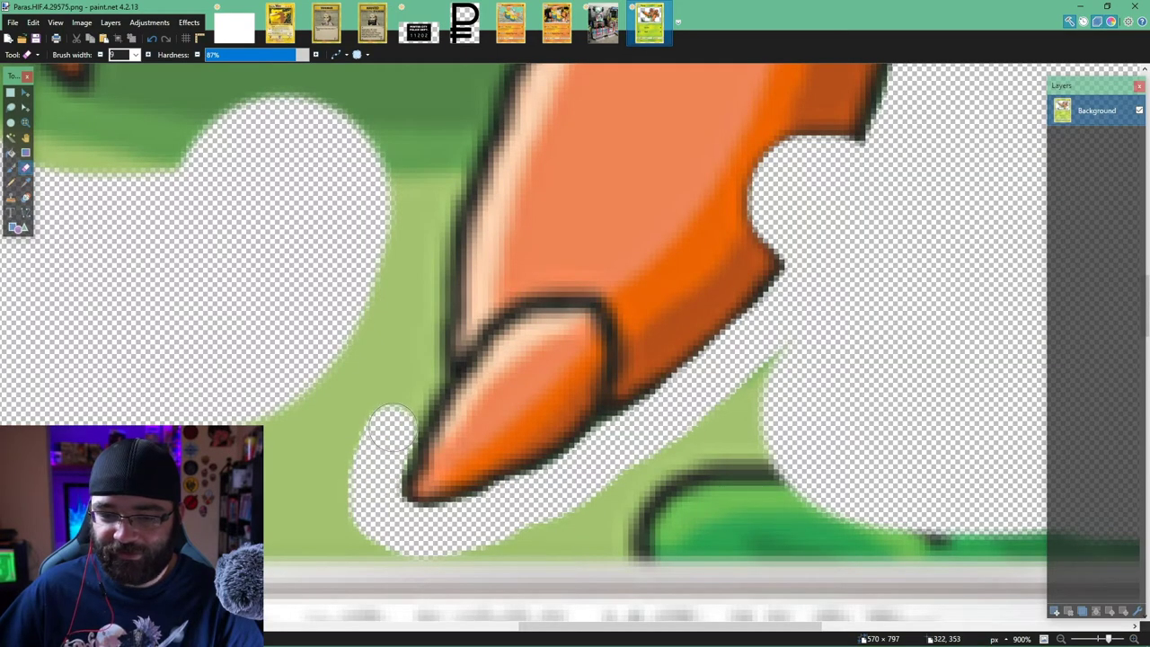
- Erase the leftover green below the Paras claw to transparency in paint.net
left_click_drag(878, 482, 707, 272)
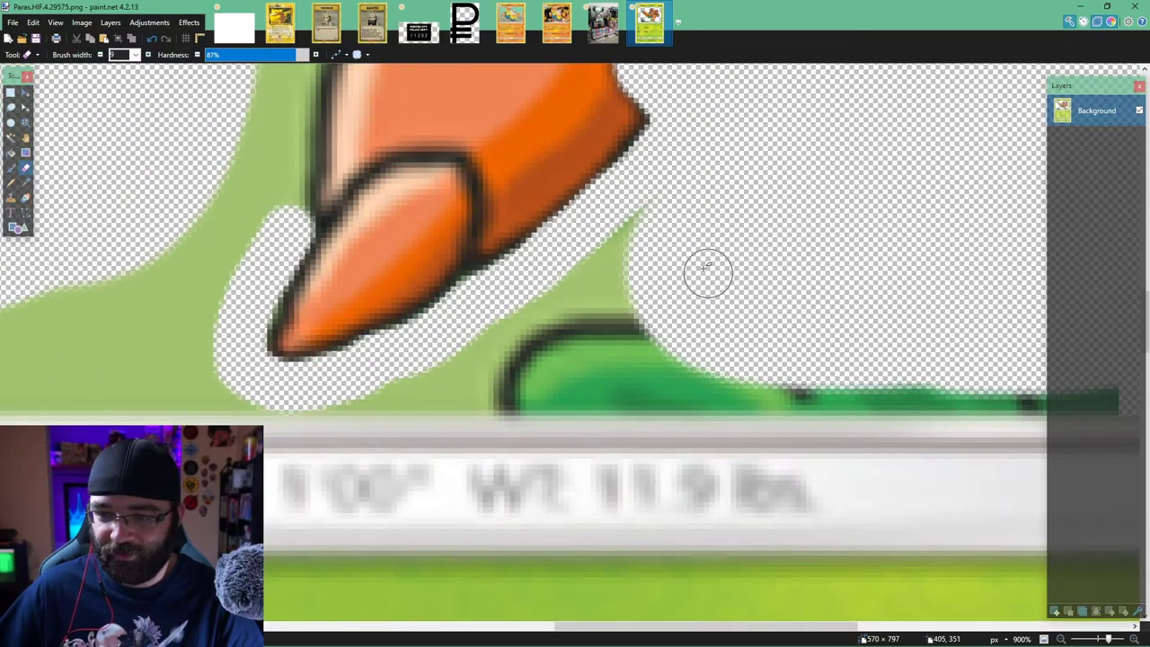
mouse_move(676, 199)
left_mouse_down()
mouse_move(551, 300)
mouse_move(726, 300)
mouse_move(436, 341)
mouse_move(765, 307)
left_mouse_up()
right_click(831, 174)
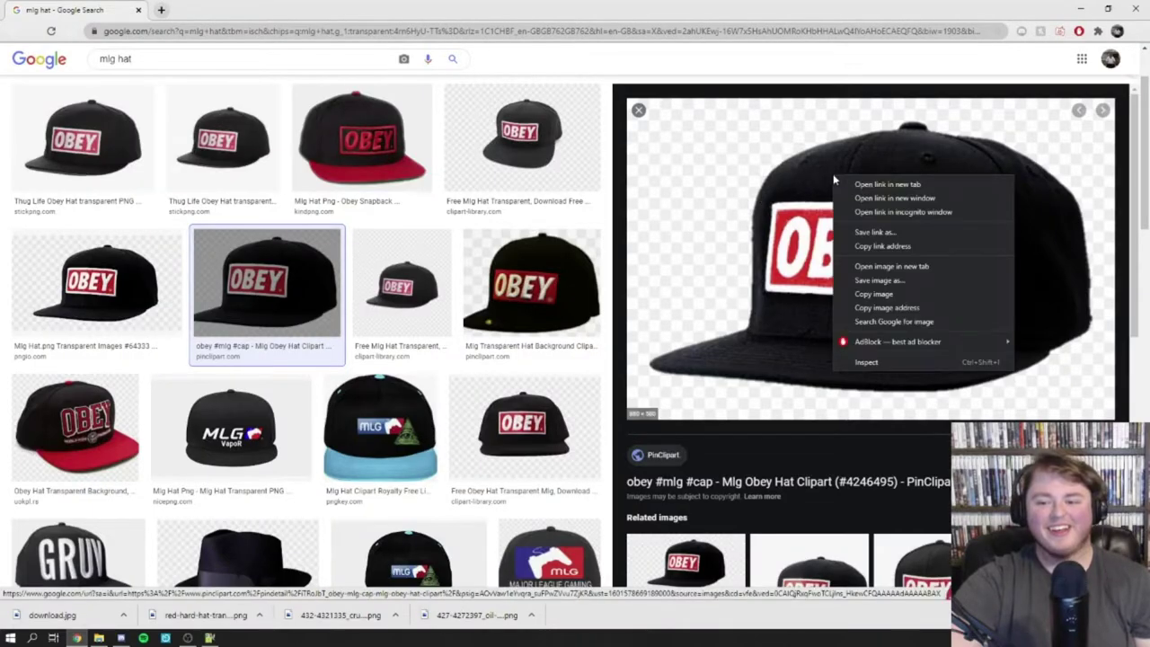
- Save the OBEY cap image into the Pictures folder
left_click(873, 289)
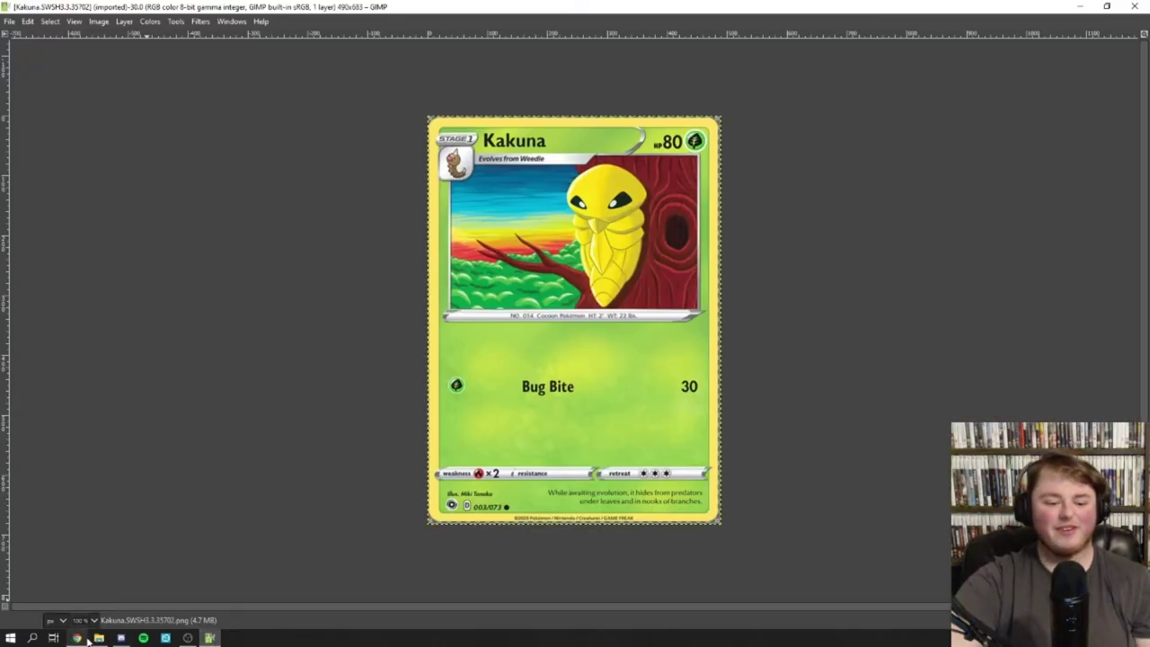
left_click(97, 638)
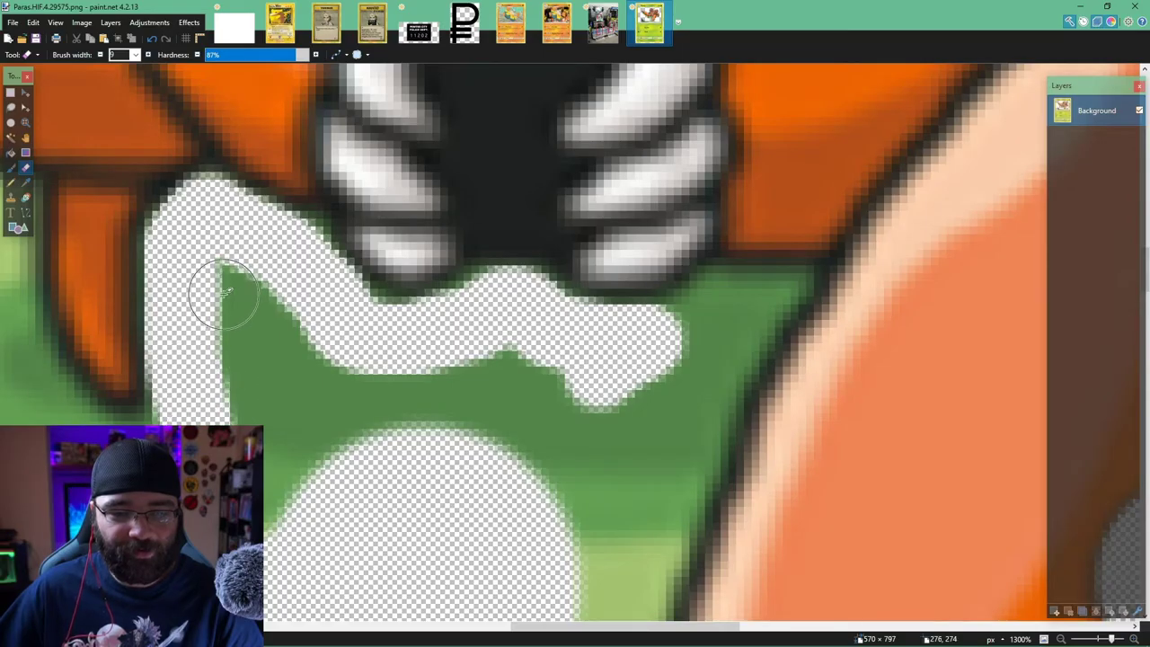
- Erase the green below the fangs, beside the claw and along the stem to transparency
mouse_move(224, 292)
left_mouse_down()
mouse_move(192, 269)
mouse_move(398, 440)
mouse_move(500, 385)
mouse_move(364, 321)
left_mouse_up()
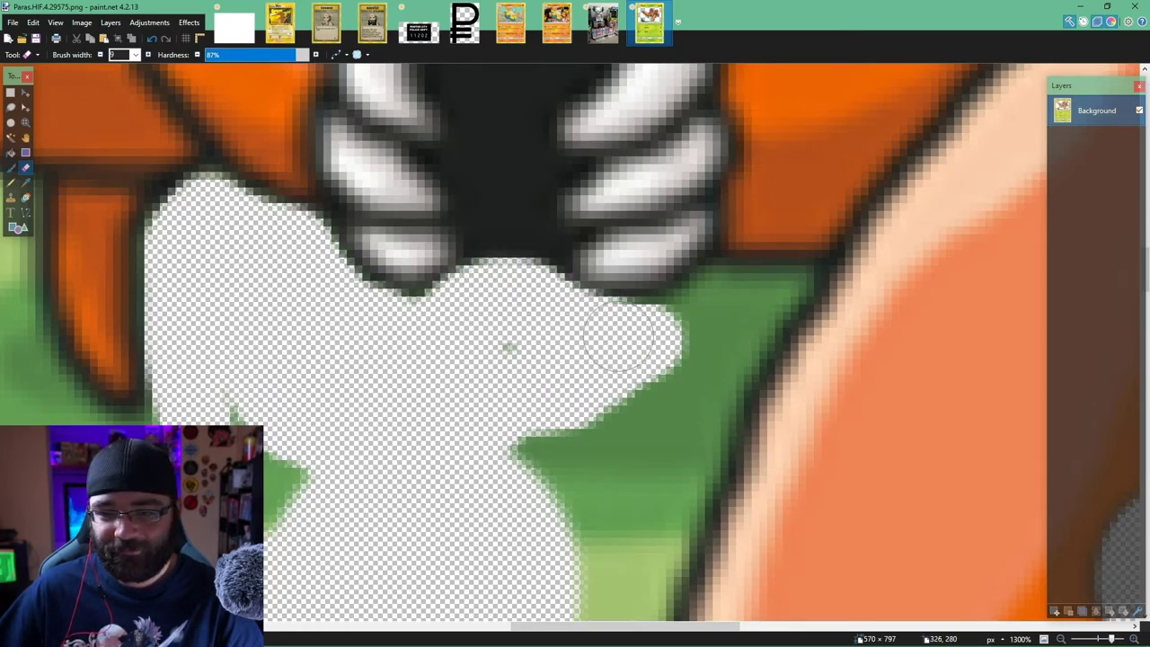
mouse_move(620, 337)
left_mouse_down()
mouse_move(698, 337)
mouse_move(660, 363)
left_mouse_up()
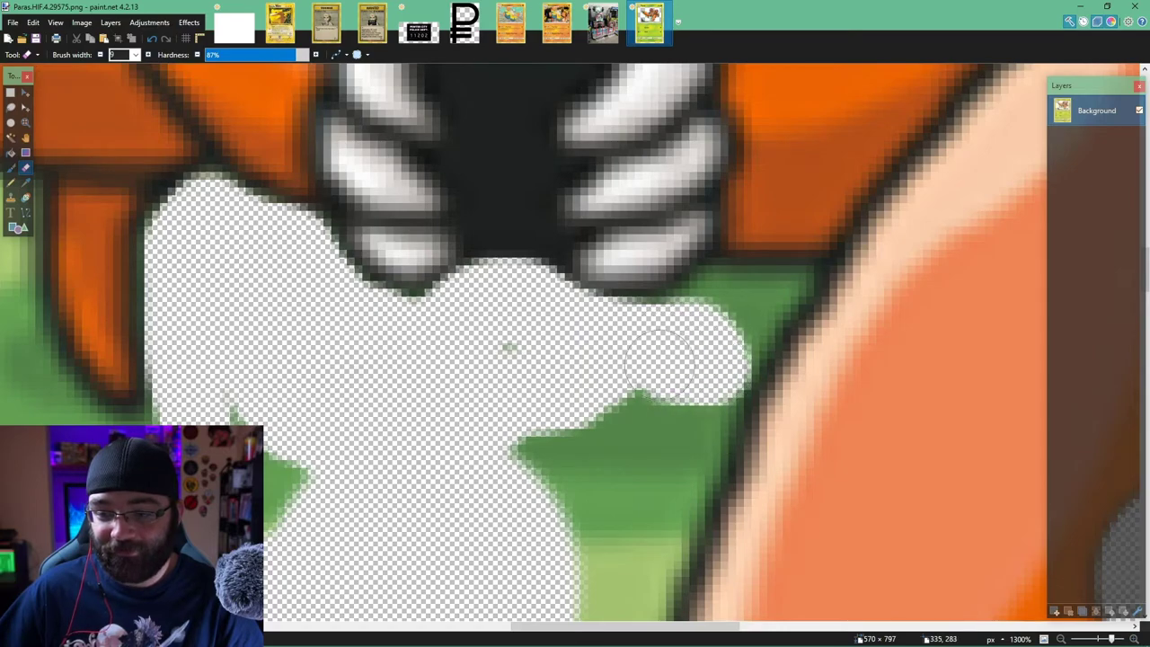
scroll(591, 395, "down", 3)
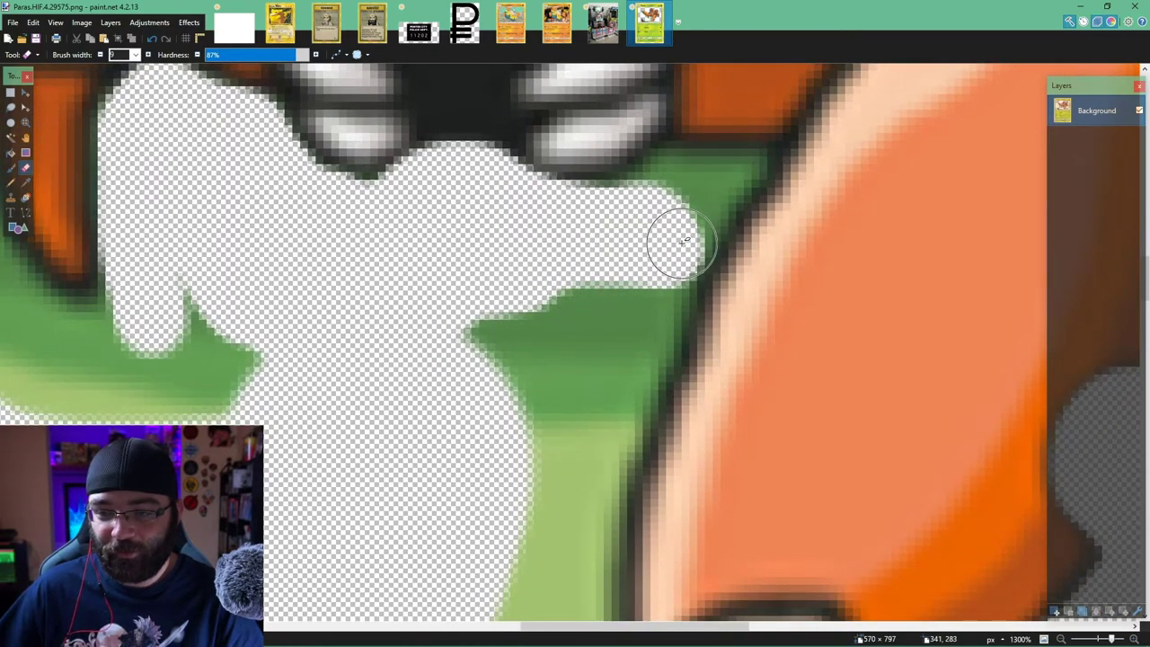
mouse_move(682, 241)
left_mouse_down()
mouse_move(662, 261)
mouse_move(633, 337)
mouse_move(604, 274)
mouse_move(557, 326)
mouse_move(521, 411)
left_mouse_up()
scroll(521, 410, "down", 3)
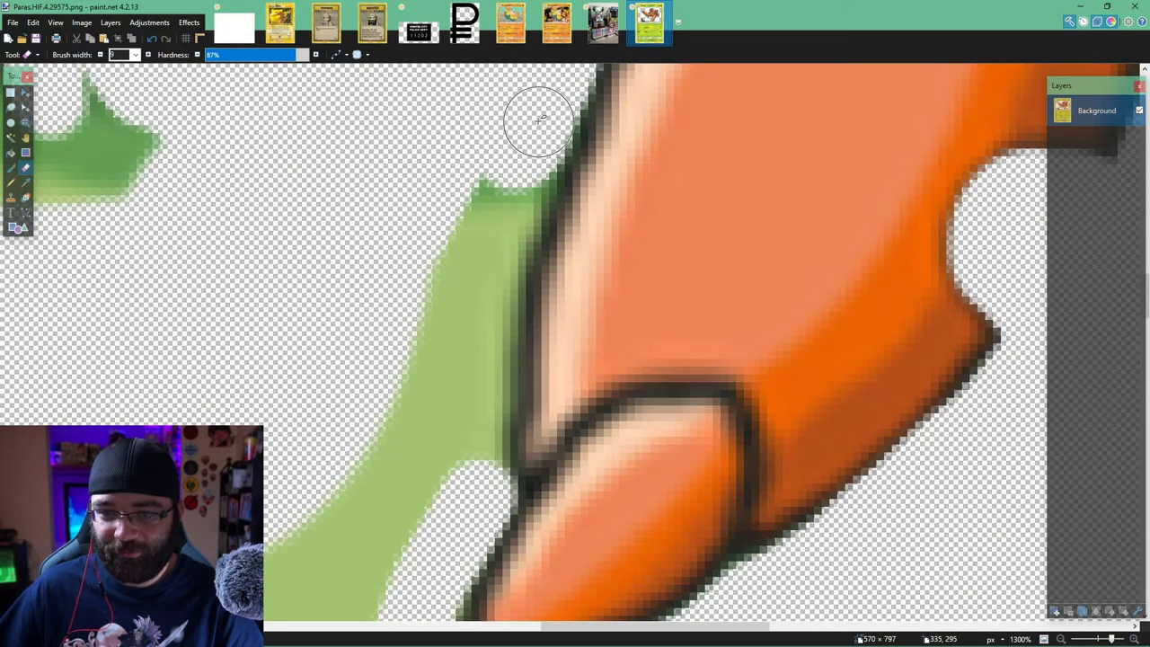
mouse_move(519, 159)
left_mouse_down()
mouse_move(495, 188)
mouse_move(488, 243)
mouse_move(470, 260)
mouse_move(481, 328)
mouse_move(467, 456)
mouse_move(422, 269)
left_mouse_up()
left_click_drag(422, 270, 433, 368)
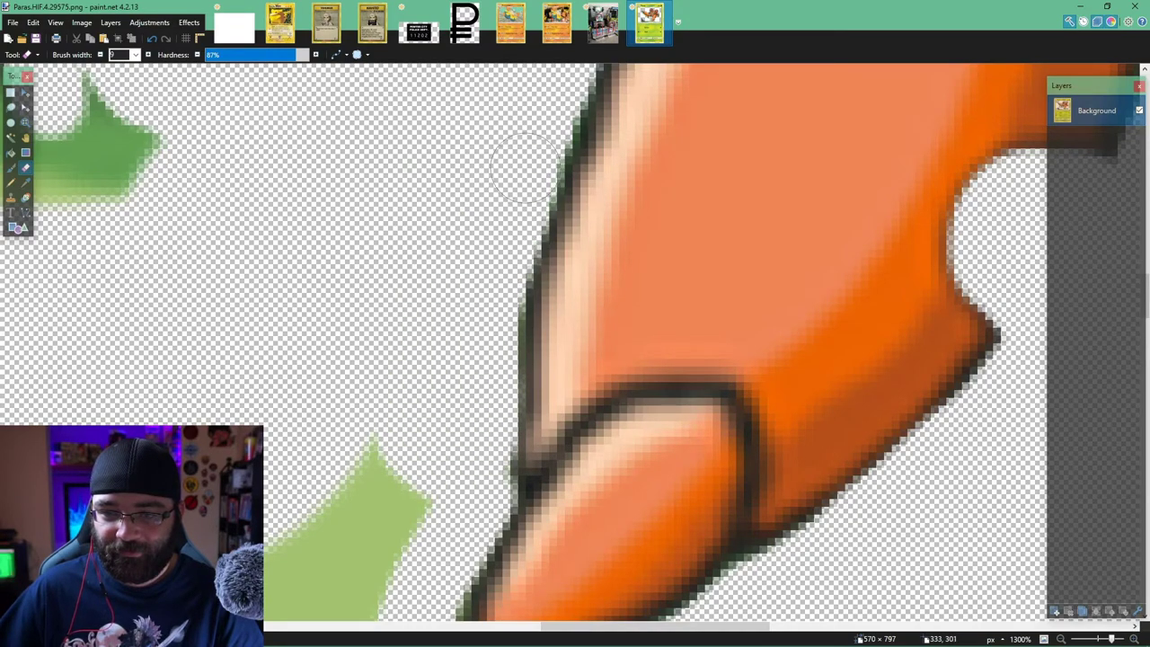
- Erase the green leaf around Paras, undoing and then redoing the leaf erasures
scroll(521, 126, "left", 3)
left_click_drag(769, 249, 456, 192)
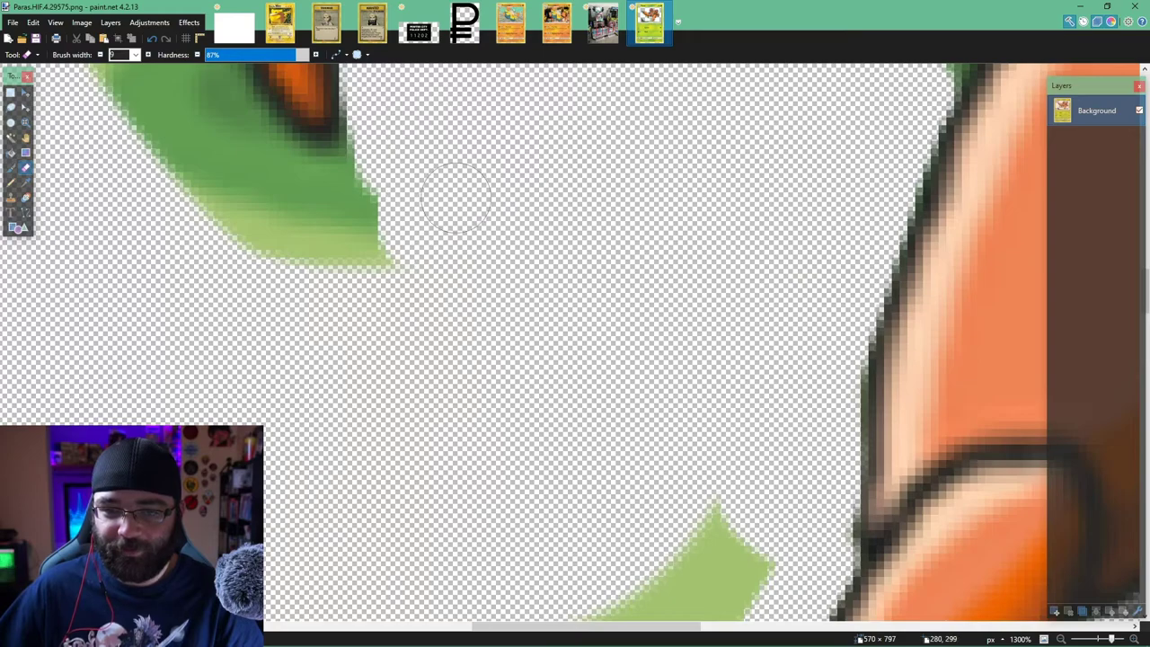
scroll(674, 127, "down", 3)
mouse_move(673, 128)
left_mouse_down()
mouse_move(829, 264)
mouse_move(745, 359)
mouse_move(800, 352)
left_mouse_up()
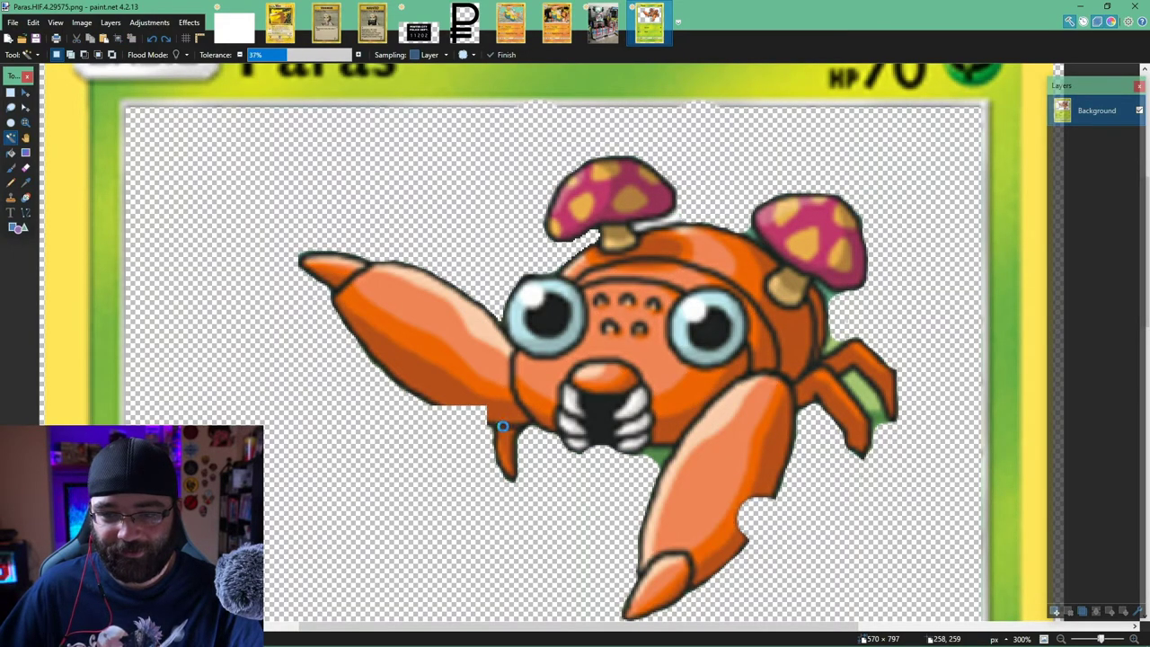
key("ctrl+z")
key("ctrl+z")
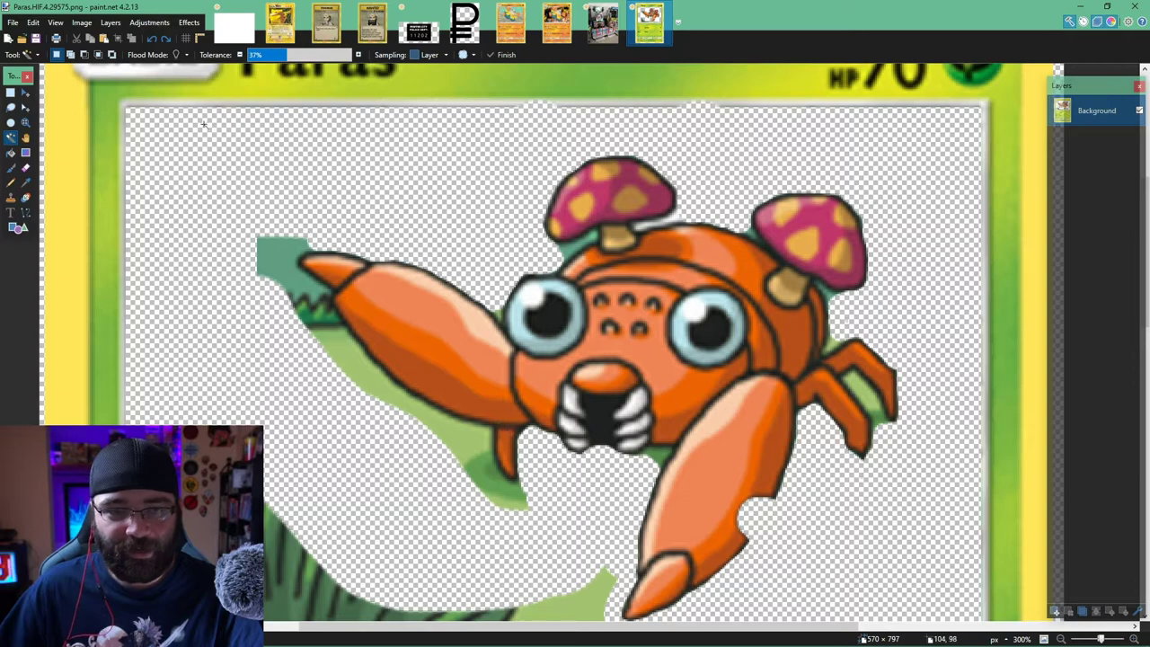
left_click(165, 39)
left_click(166, 38)
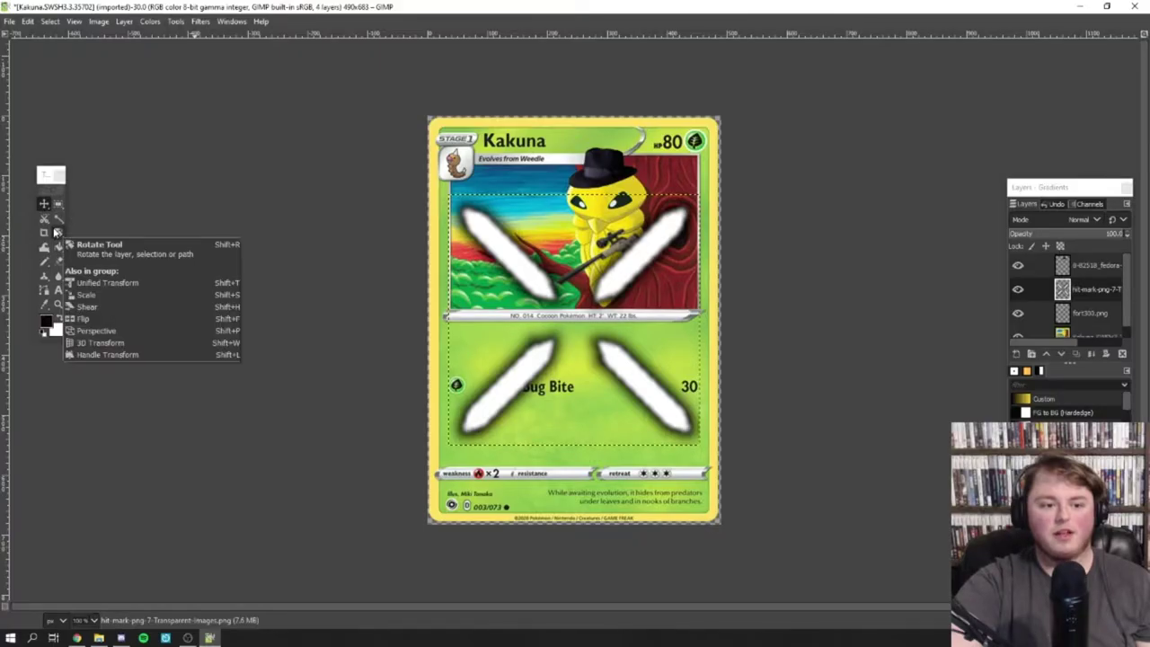
- Scale the hitmarker X layer down to 63×63 at the card's lower left
left_click_drag(56, 232, 120, 249)
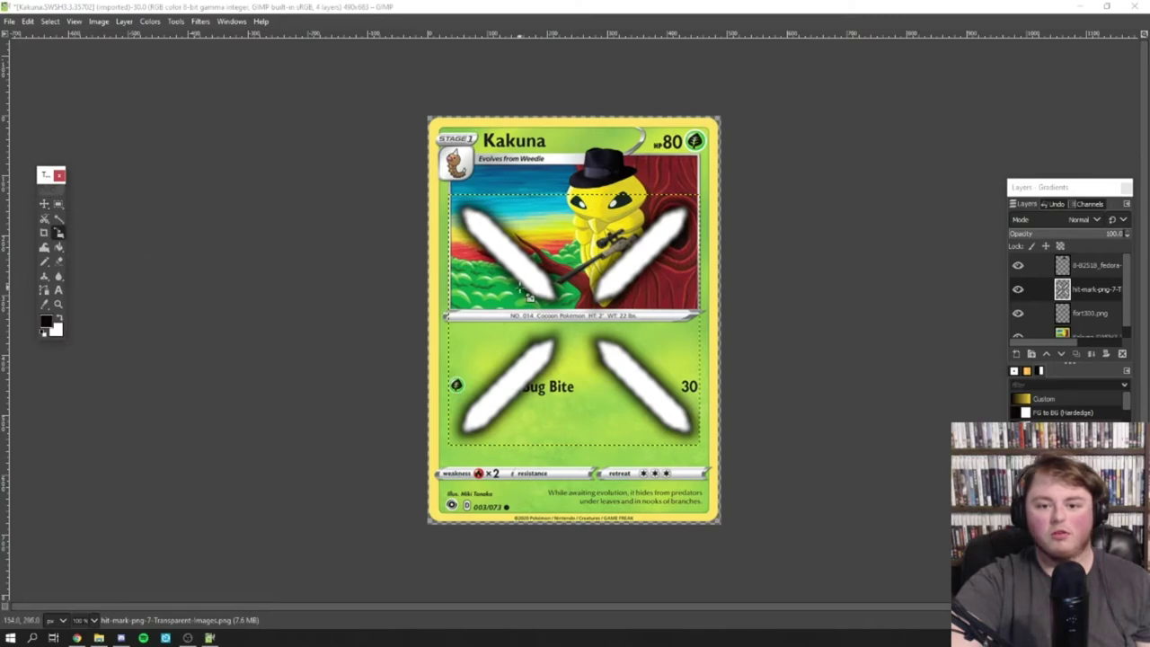
left_click(532, 275)
mouse_move(688, 215)
left_mouse_down()
mouse_move(509, 456)
mouse_move(494, 457)
left_mouse_up()
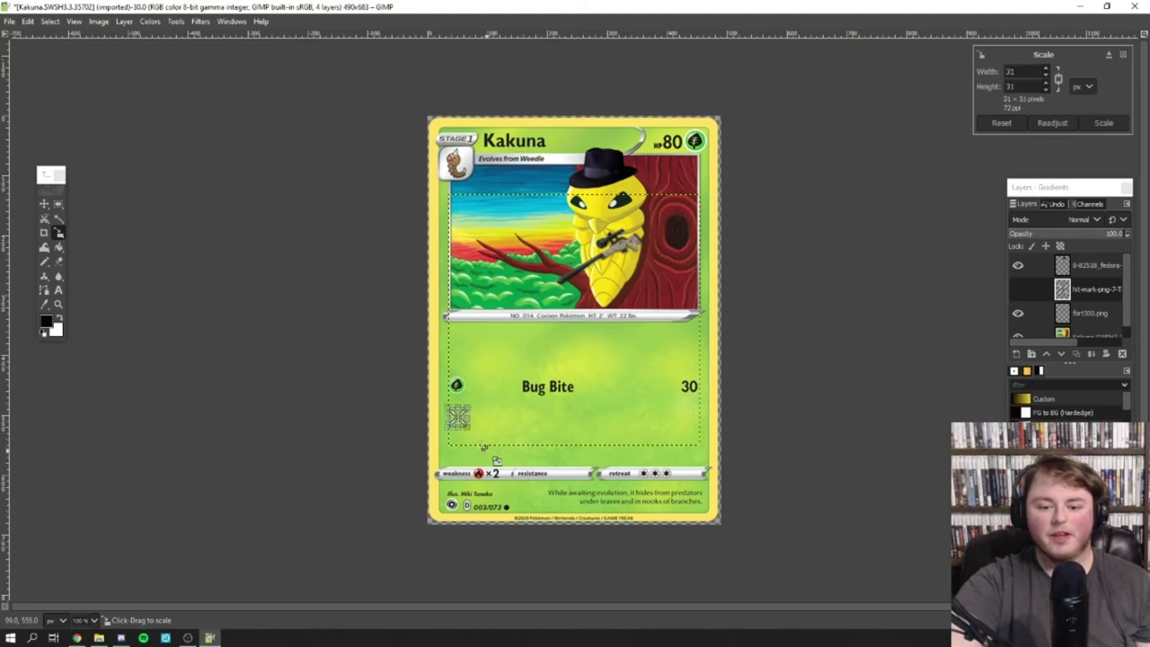
- Nudge the Kakuna card layer into place with the Move tool, undoing one accidental move
left_click(44, 205)
left_click_drag(460, 419, 456, 406)
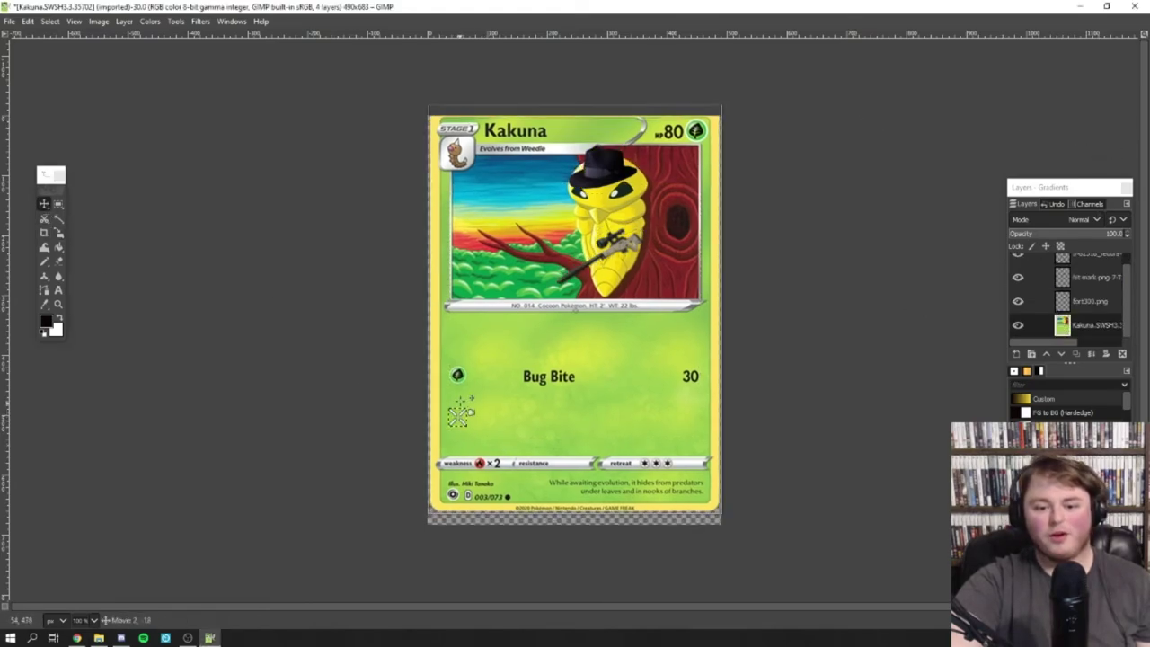
key("ctrl+z")
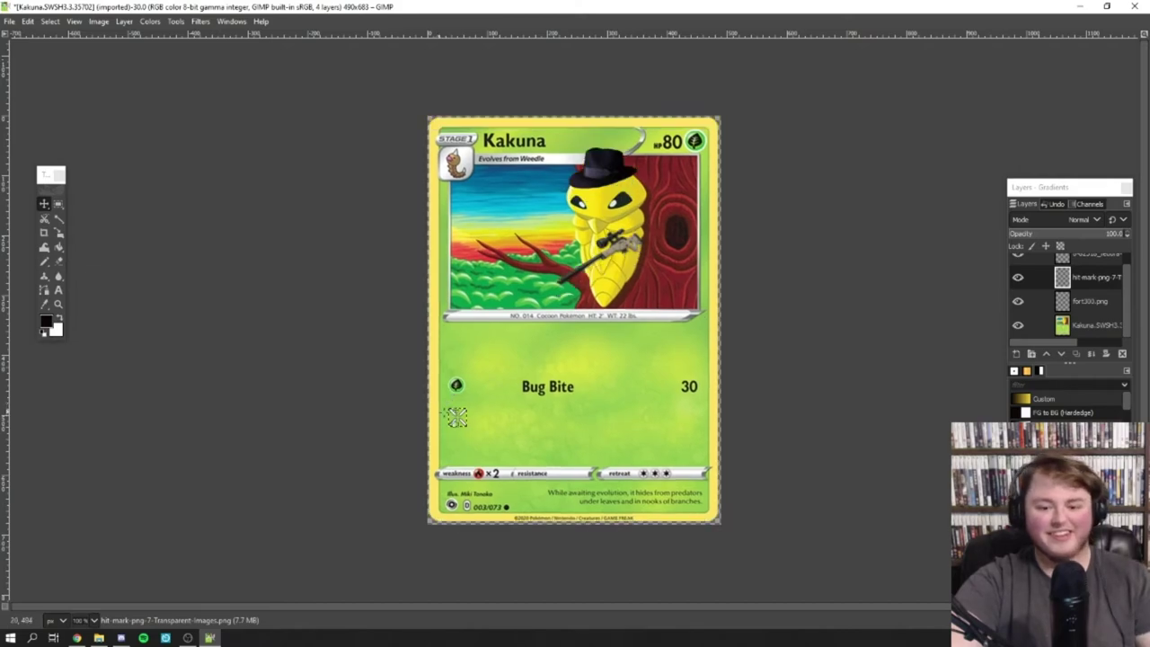
left_click_drag(458, 417, 457, 413)
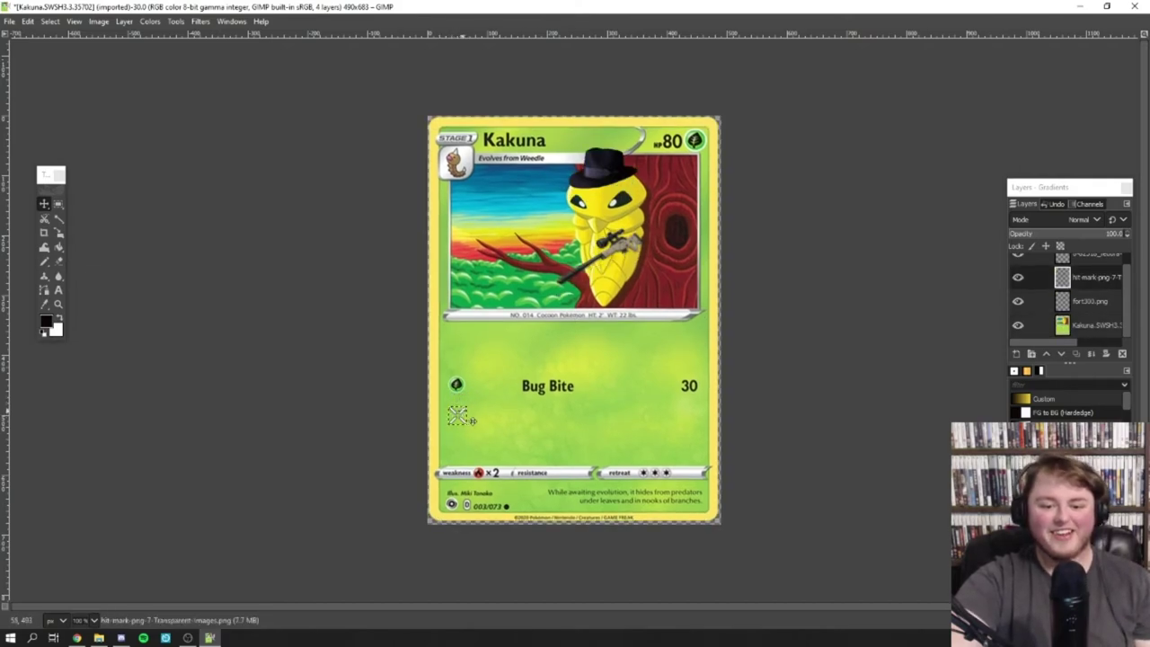
left_click_drag(458, 416, 452, 415)
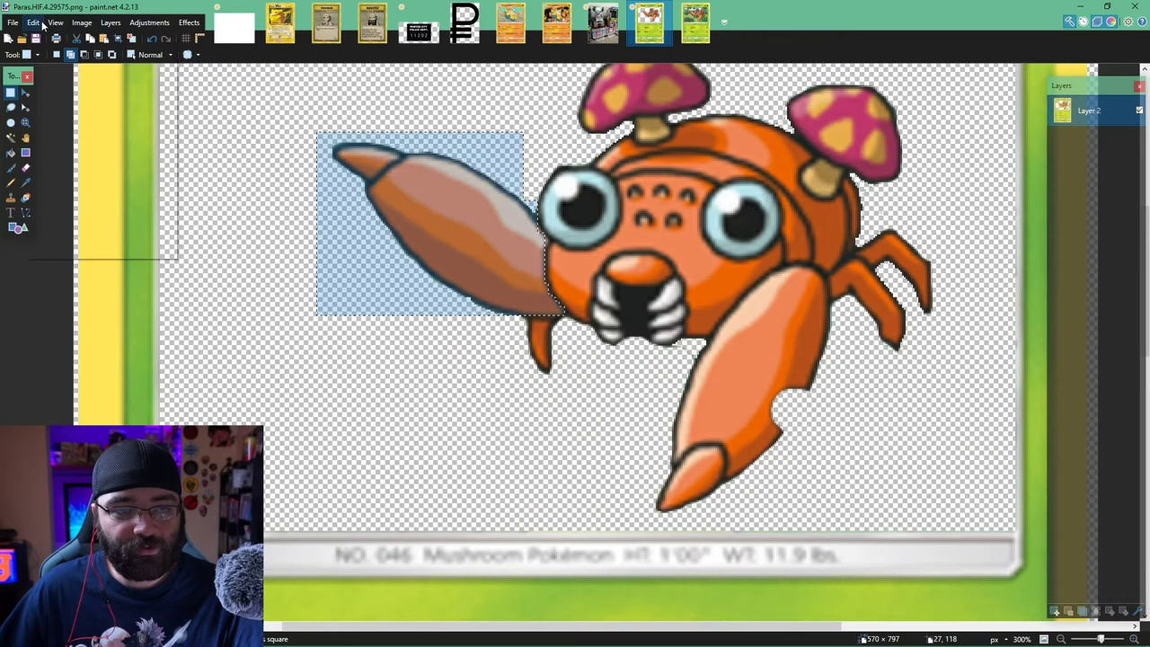
- Copy and delete Paras's raised claw, paste it back and try a 46-degree rotation, then undo
left_click(33, 22)
left_click(72, 80)
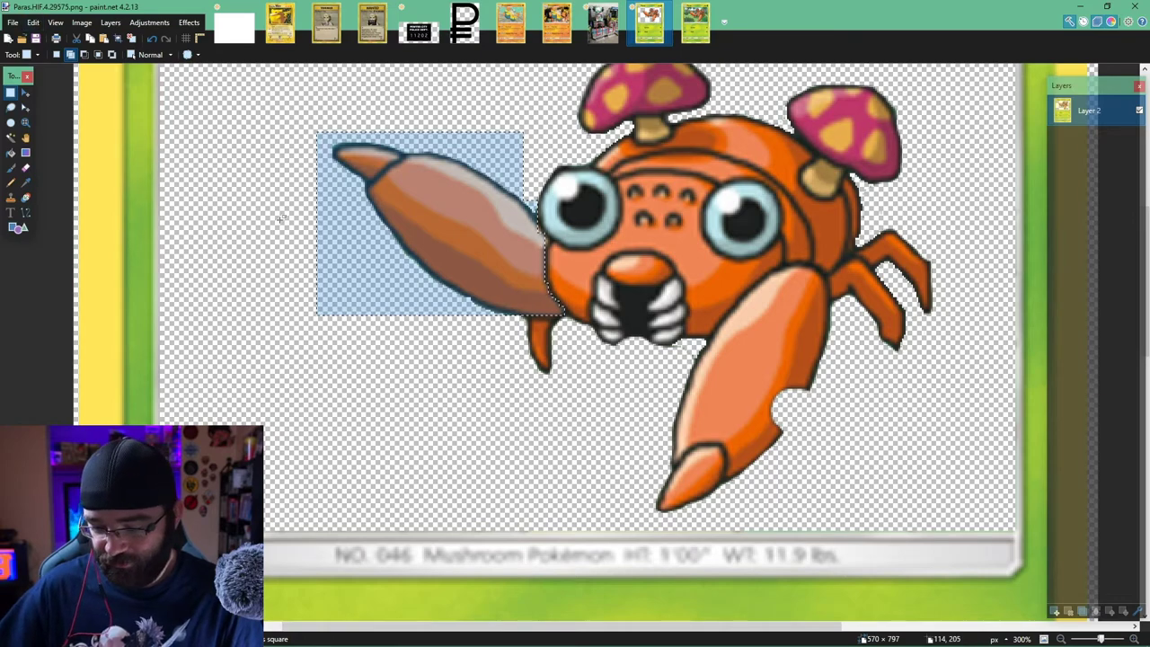
key("Delete")
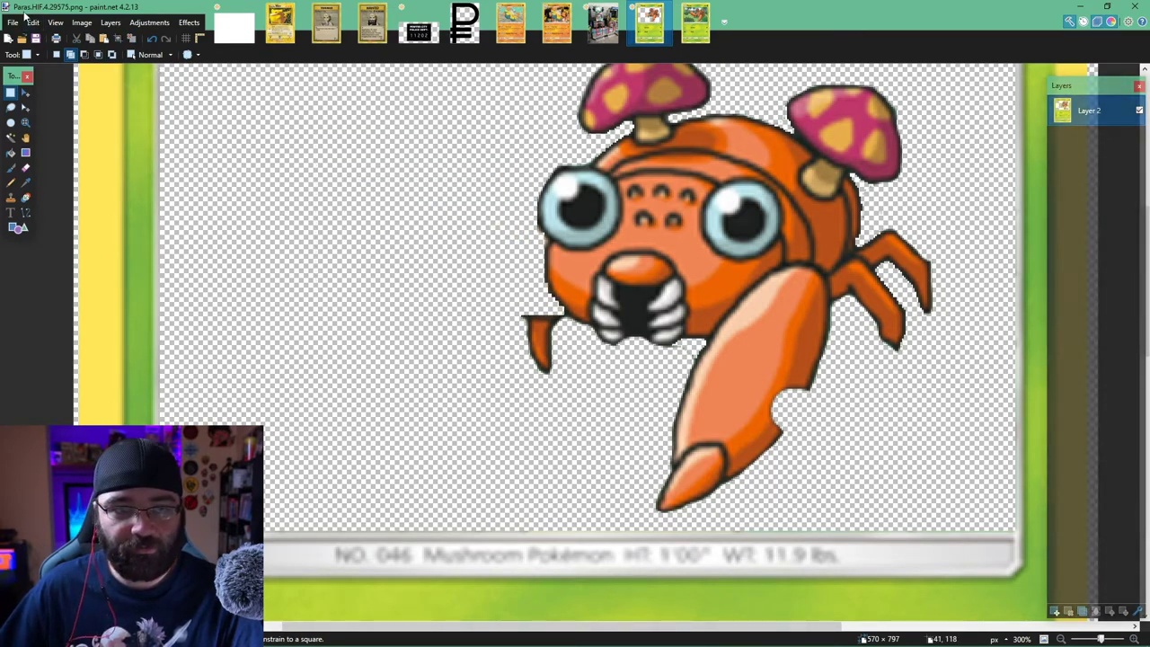
left_click(34, 22)
left_click(54, 117)
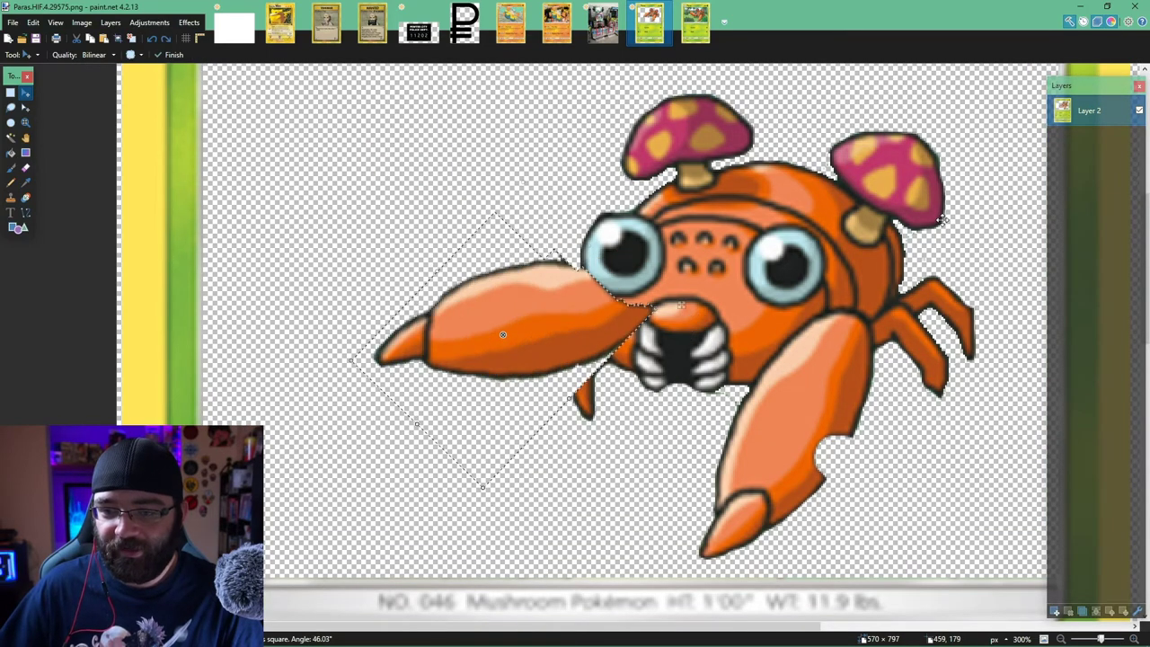
left_click_drag(573, 133, 942, 218)
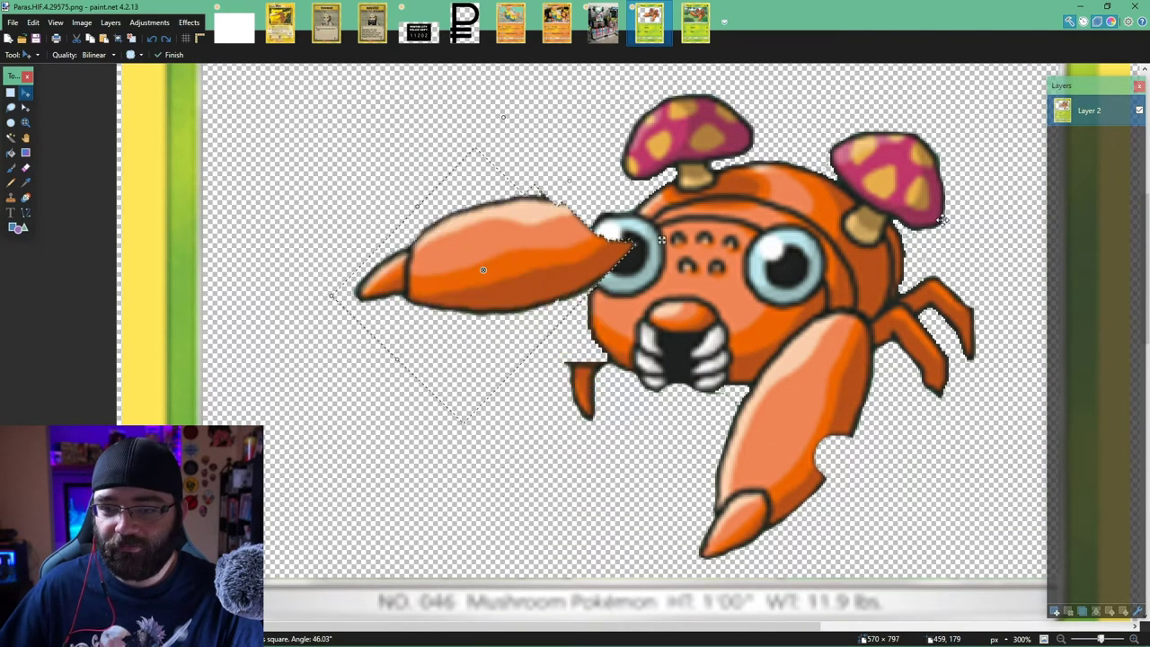
key("ctrl+z")
key("ctrl+z")
- Paste the claw into a new layer, trying and undoing a rotation and an enlargement
left_click(33, 23)
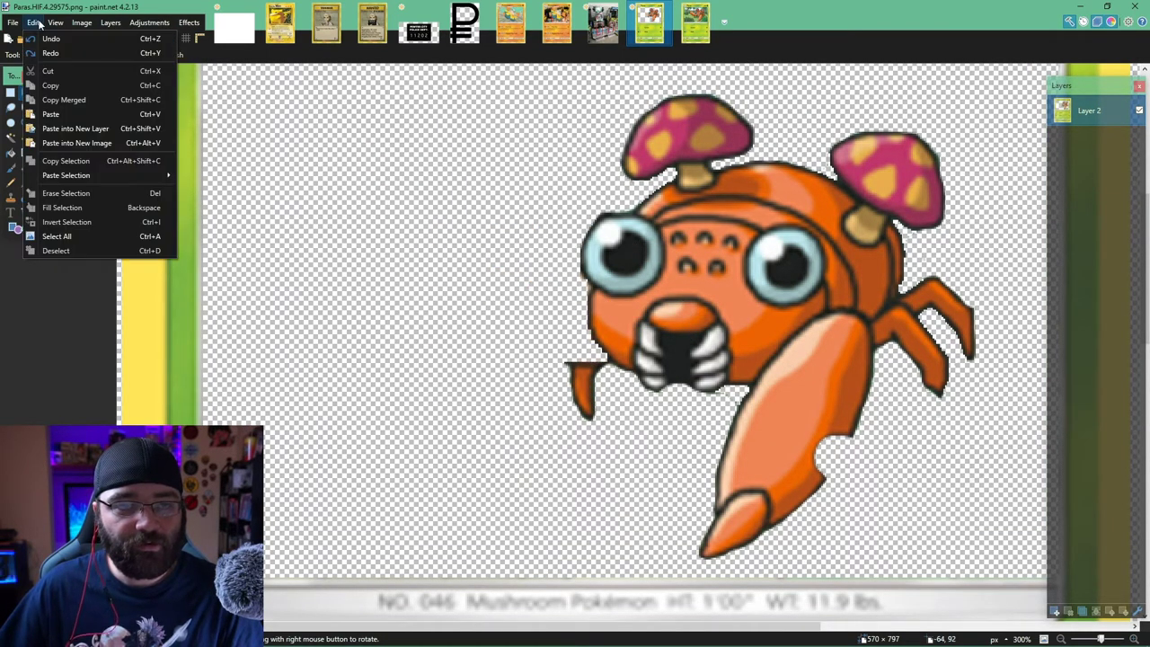
left_click(88, 130)
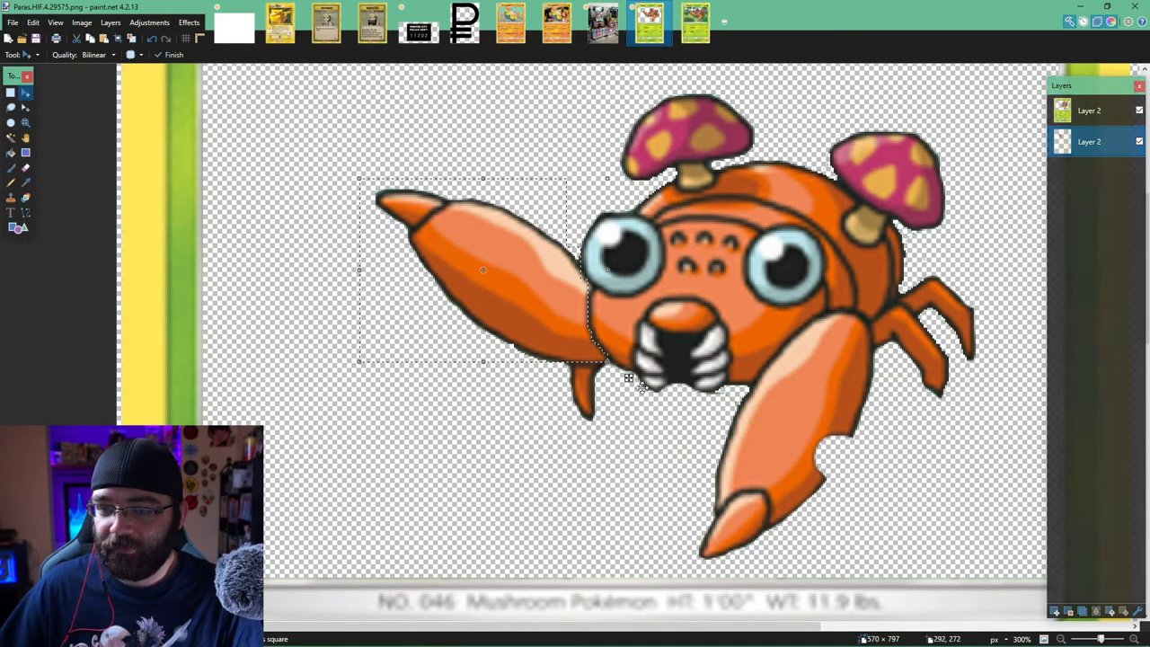
key("ctrl+y")
key("ctrl+z")
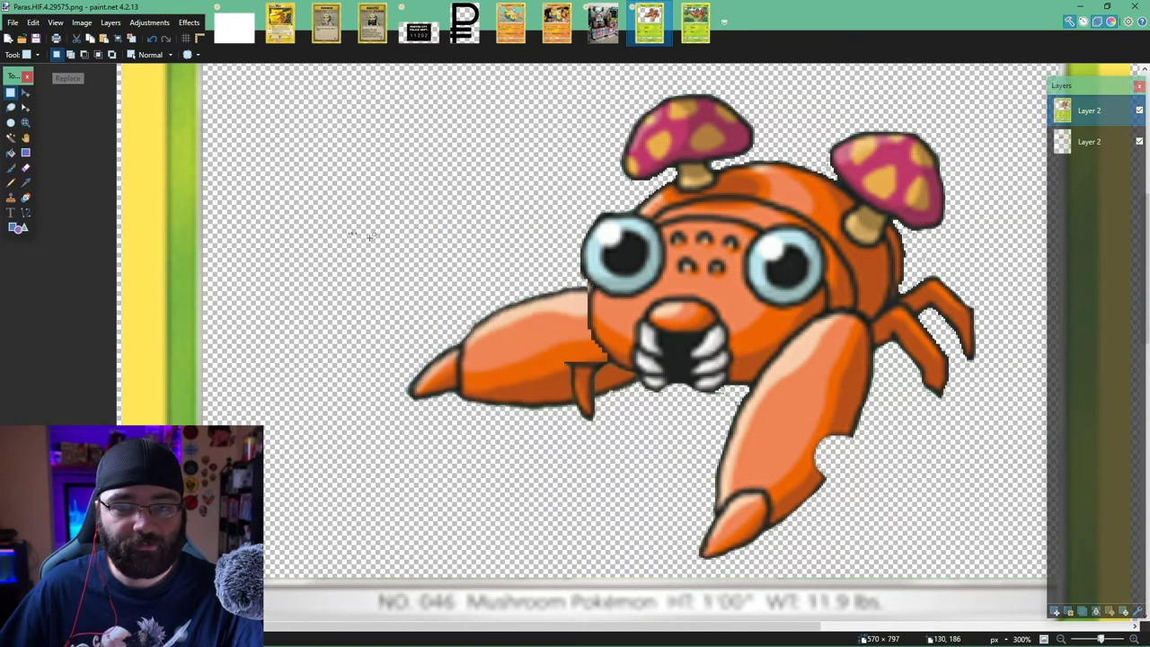
scroll(606, 483, "up", 3)
left_click_drag(605, 482, 621, 517)
key("Delete")
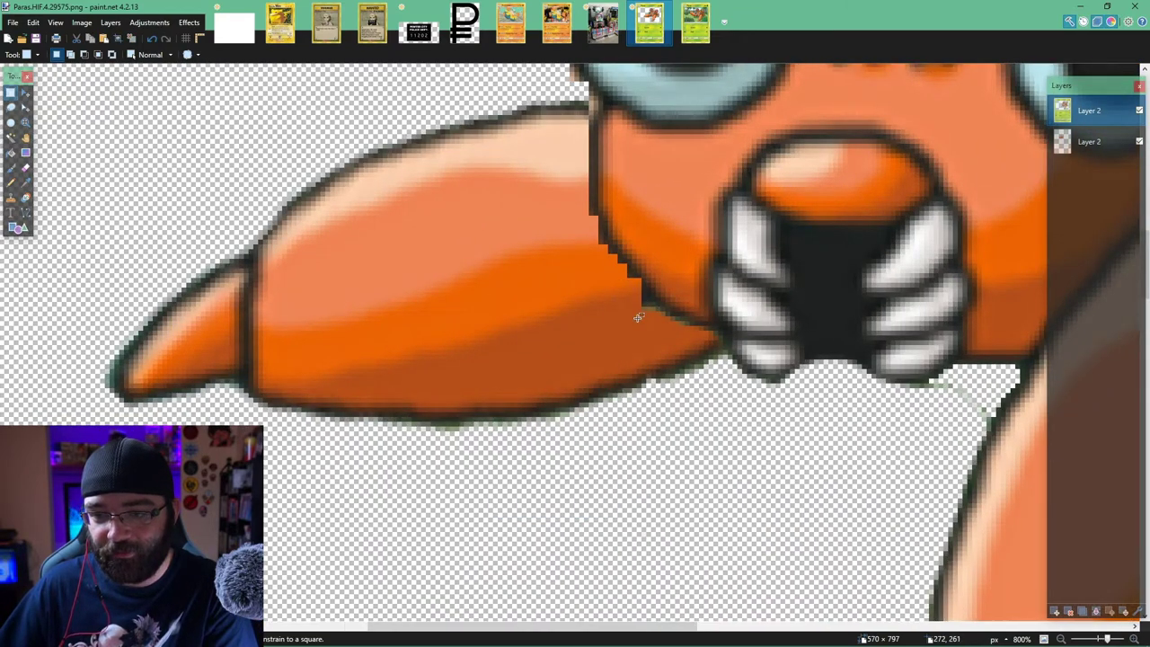
scroll(638, 317, "down", 2)
scroll(637, 317, "down", 2)
scroll(637, 317, "down", 2)
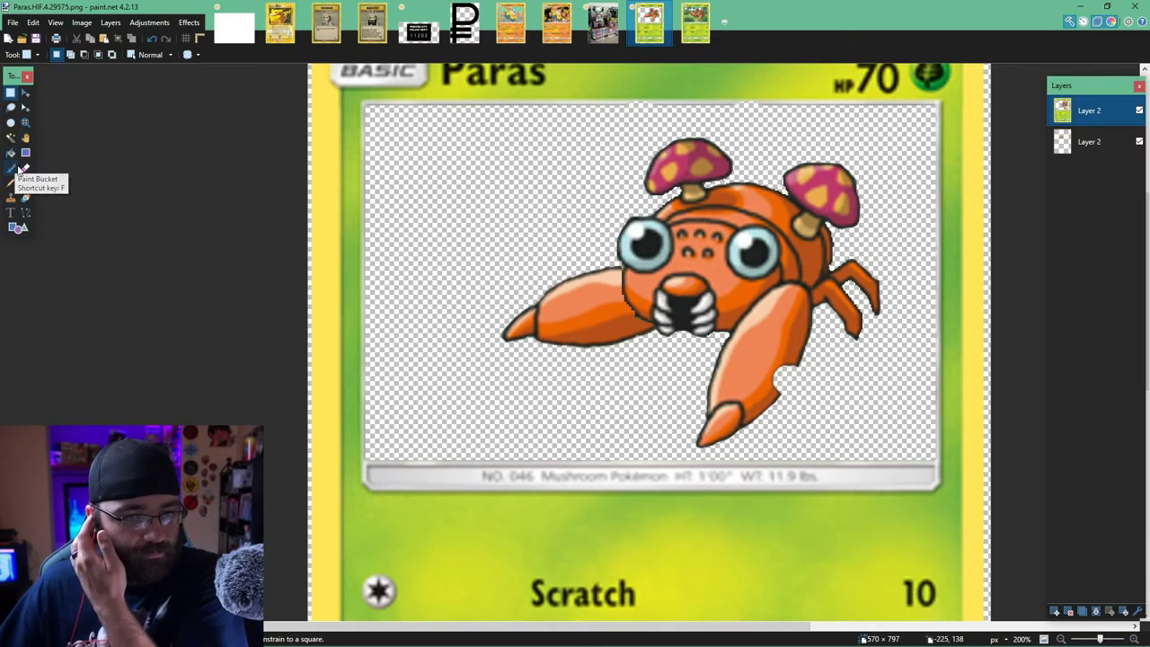
scroll(621, 308, "up", 3)
- Save the clipart.info 'Smoke Blunt Transparent Weed Joint' PNG from the blunt results
scroll(675, 329, "up", 3)
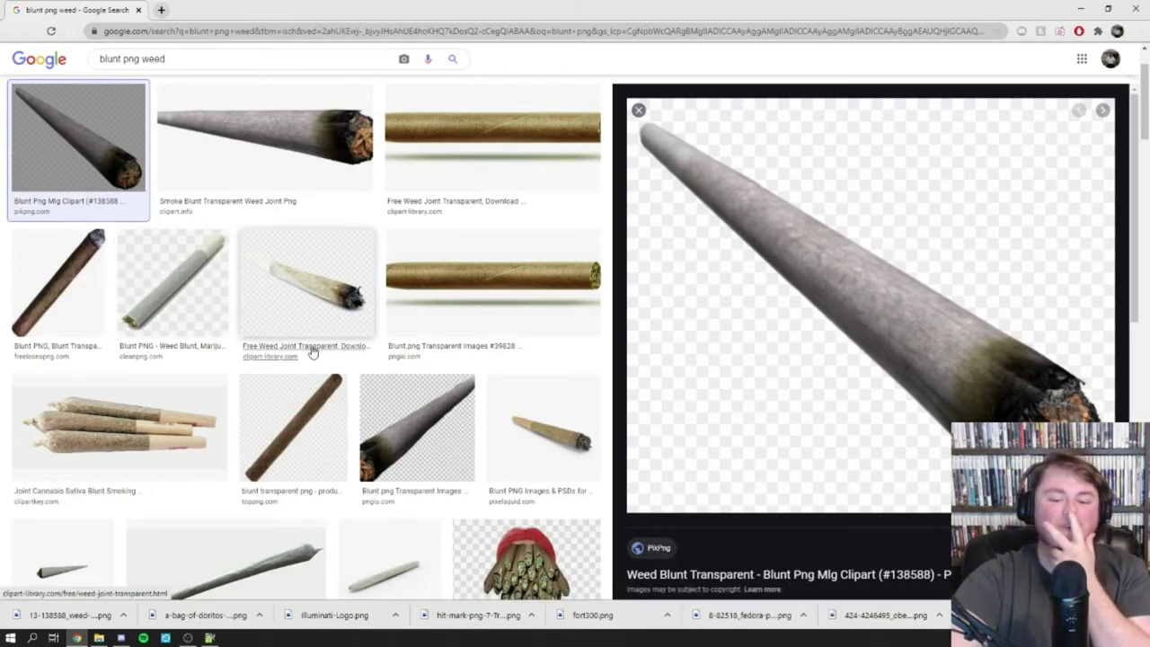
scroll(314, 354, "down", 1)
scroll(314, 356, "up", 2)
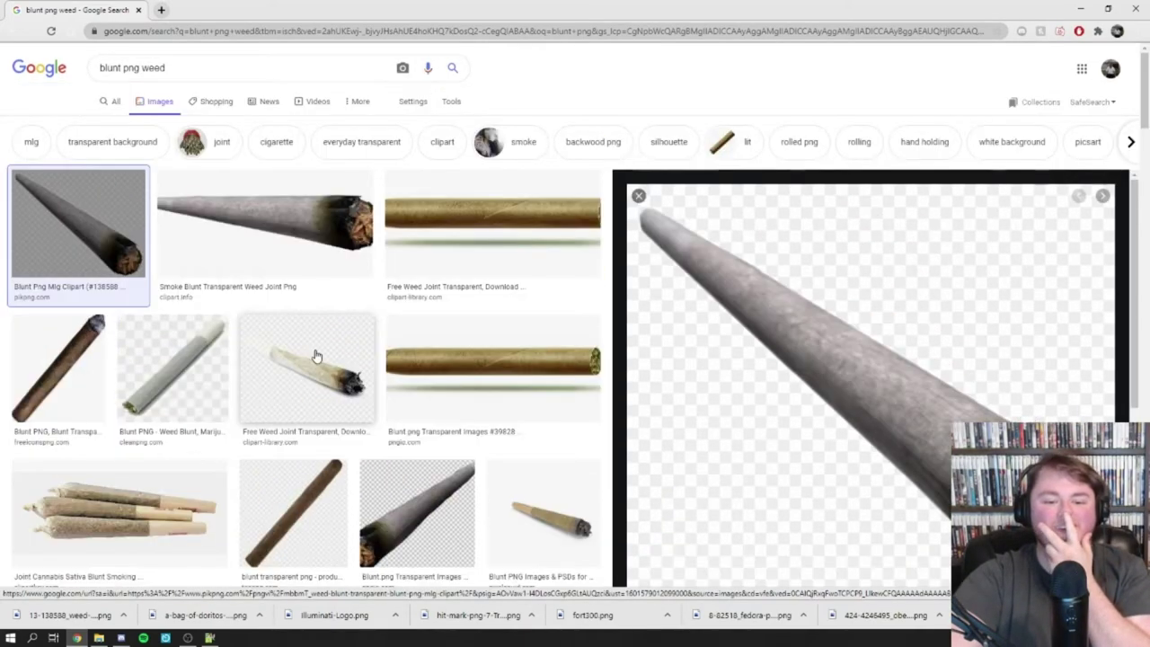
left_click(268, 247)
right_click(785, 183)
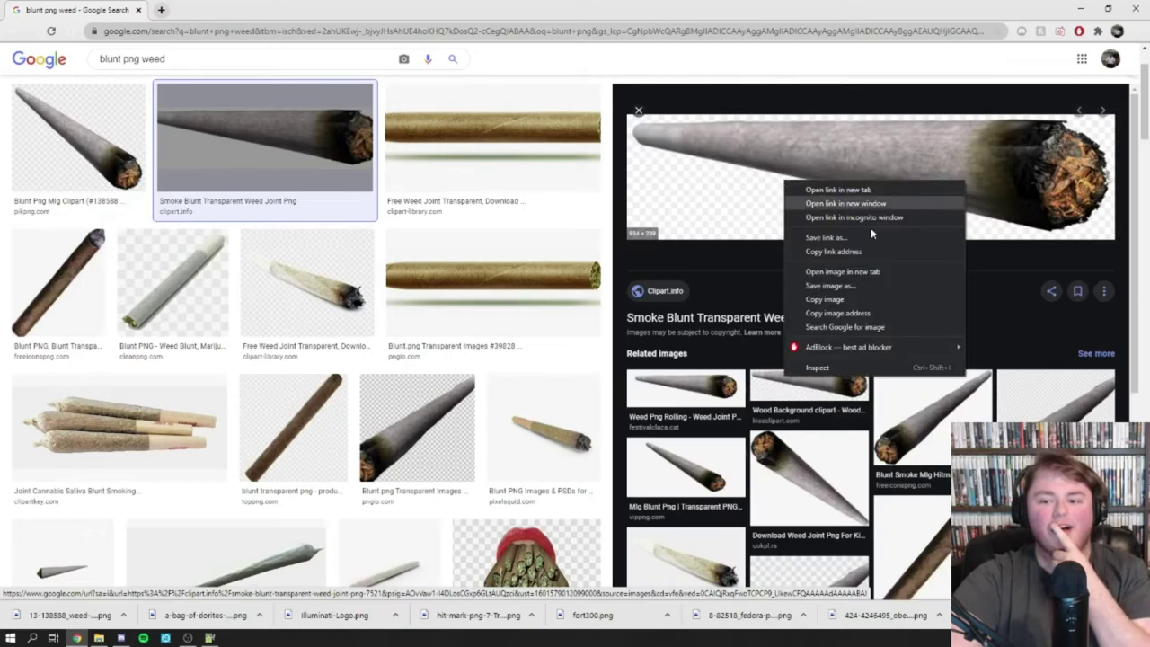
left_click(867, 286)
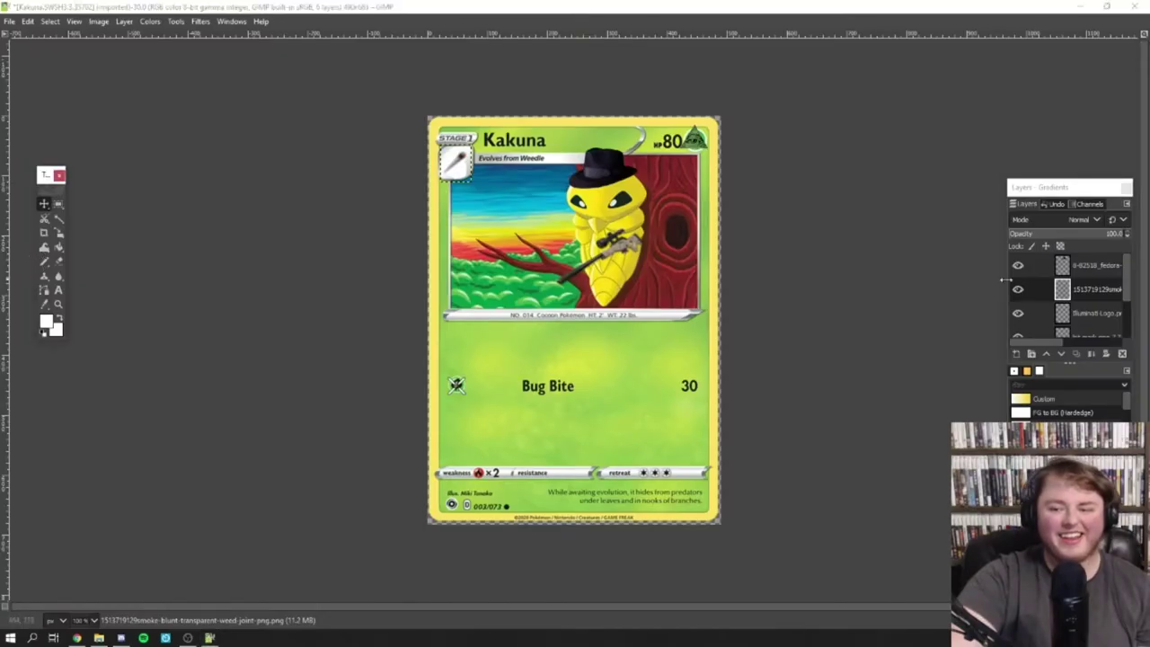
- Make the fedora layer active and view the Kakuna card at 400% zoom
left_click(1087, 264)
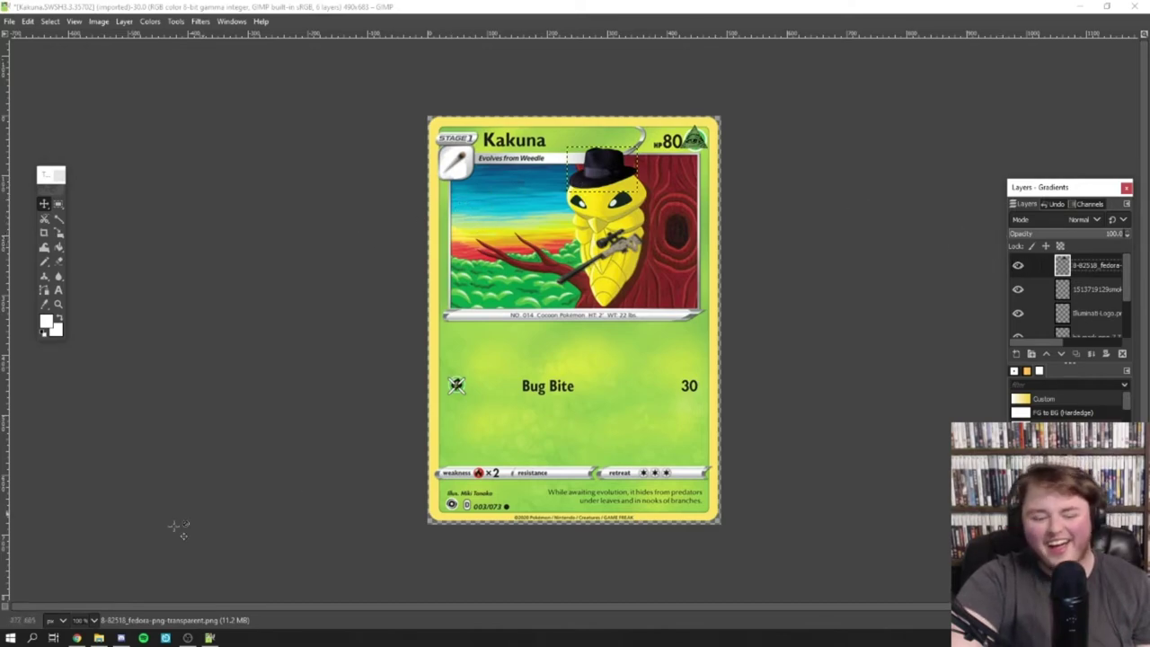
left_click(94, 620)
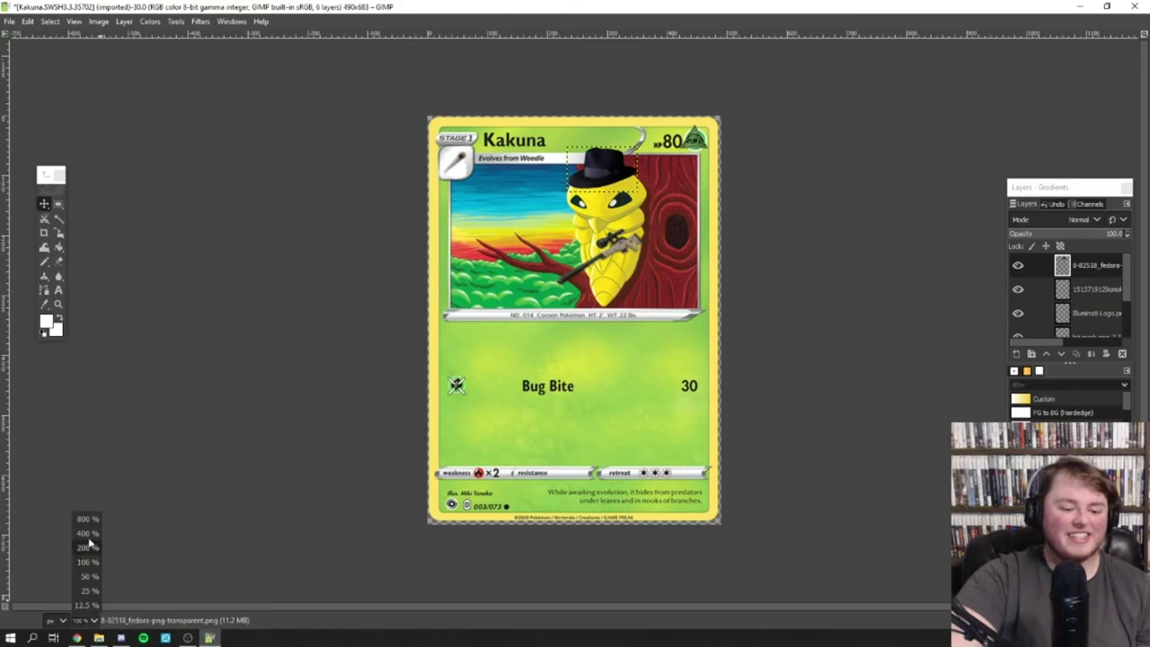
left_click(87, 533)
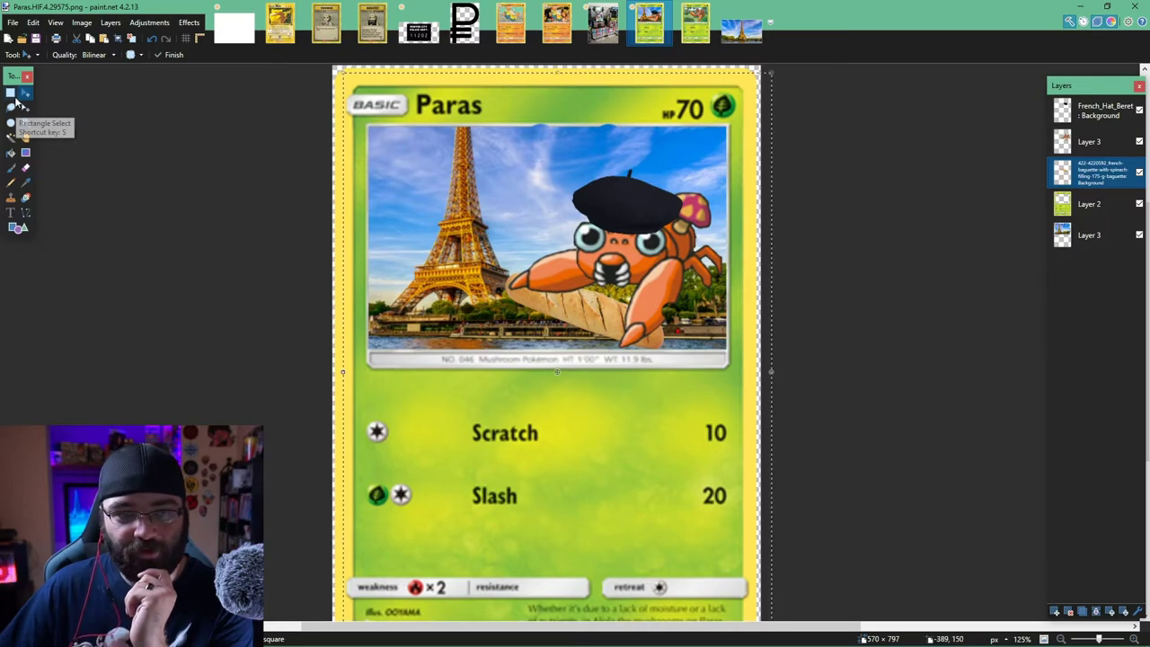
left_click(13, 94)
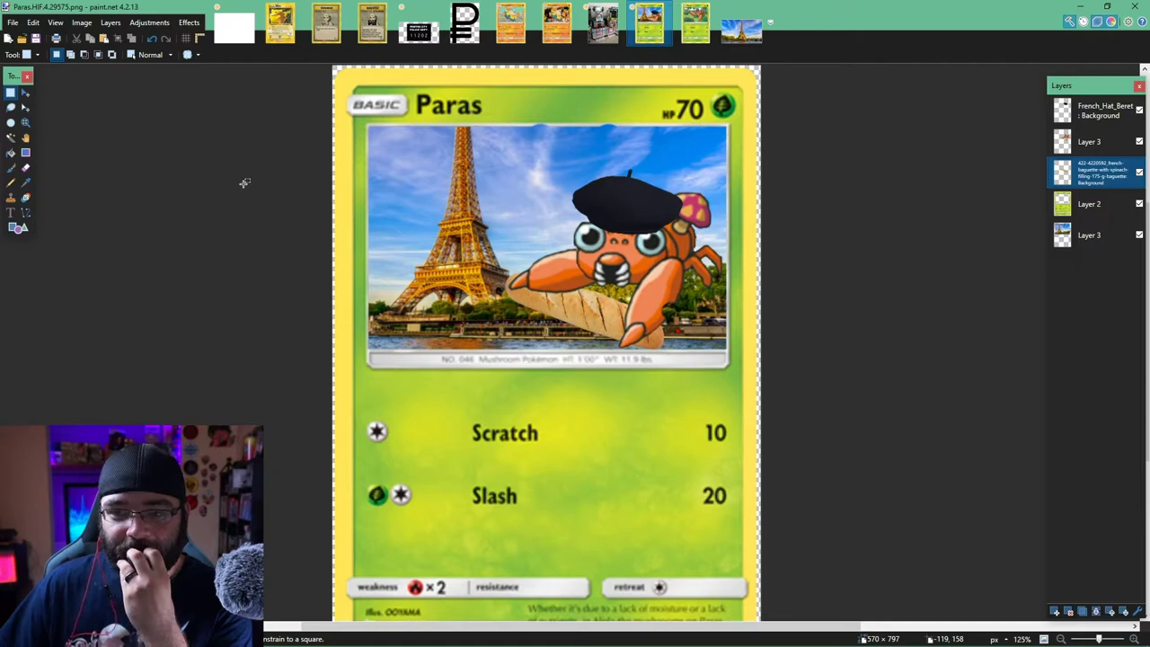
- Save the Paras card flattened as yurteytrey.jpg, then minimise paint.net
left_click(12, 21)
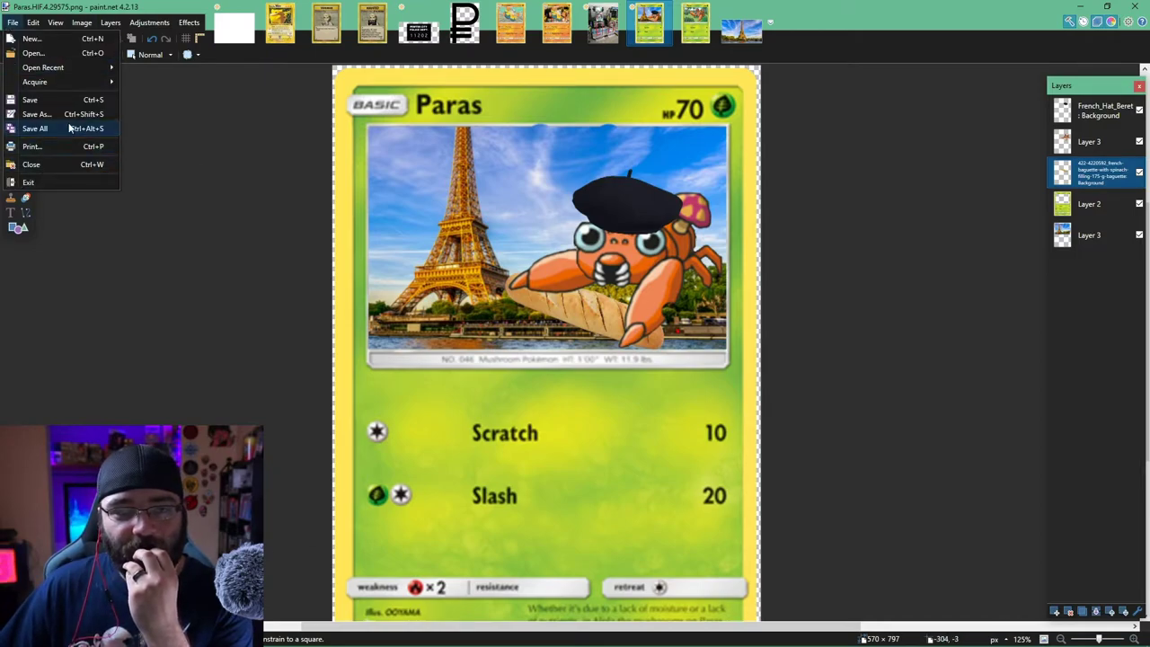
left_click(31, 114)
type("p")
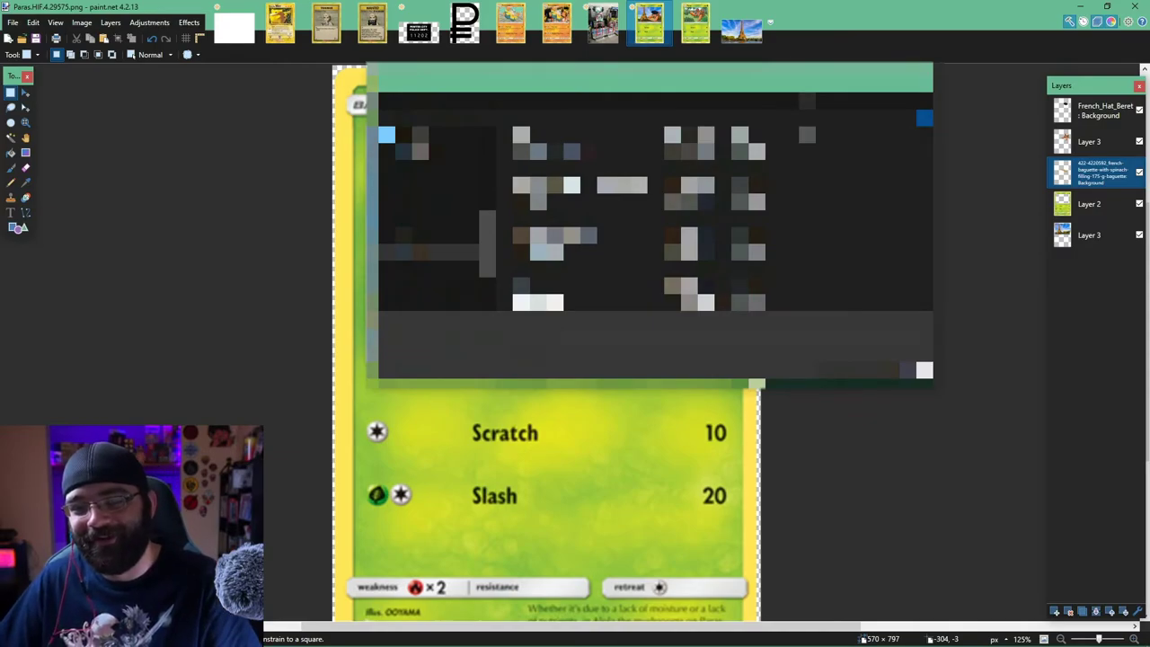
key("Return")
left_click(659, 364)
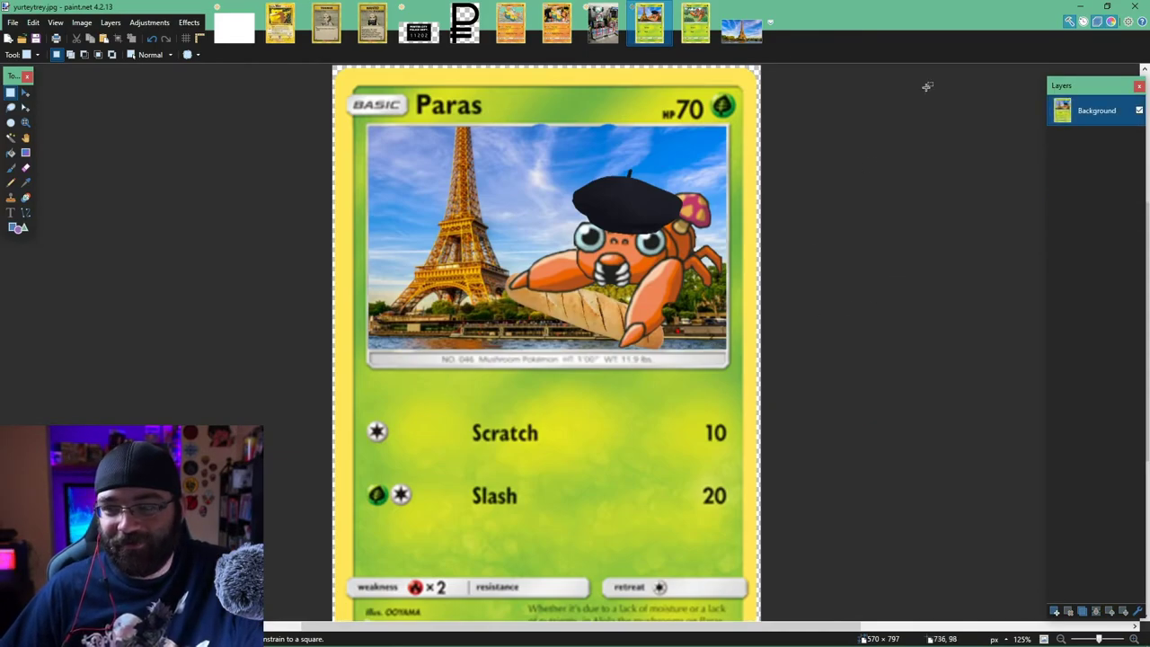
left_click(1075, 6)
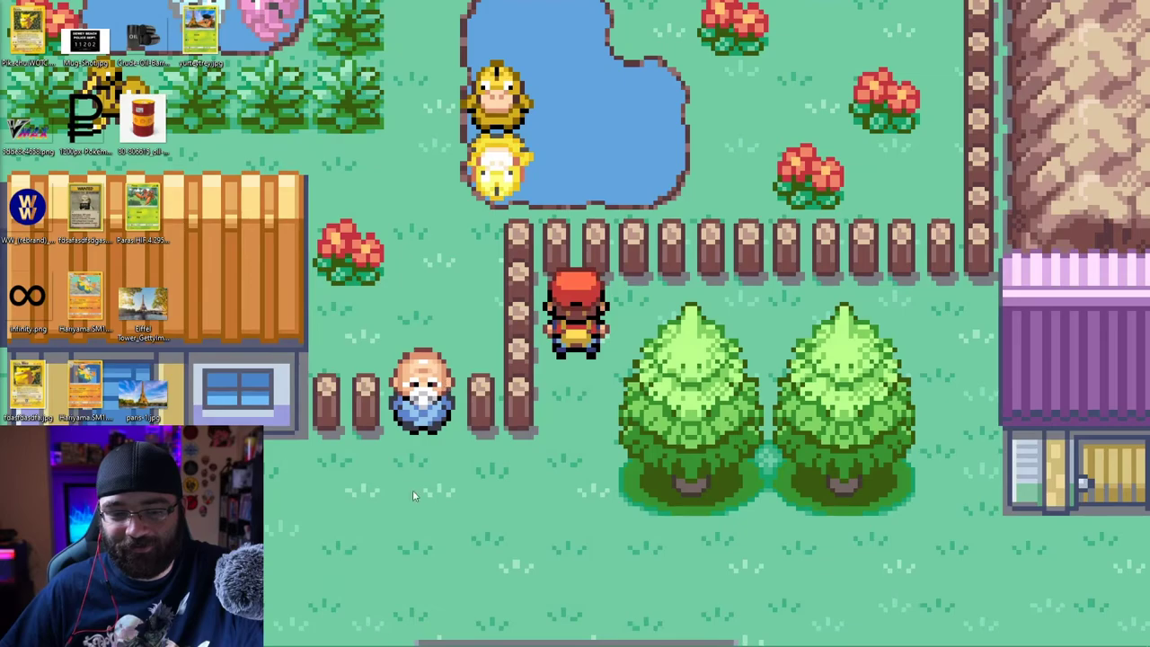
key("alt+Tab")
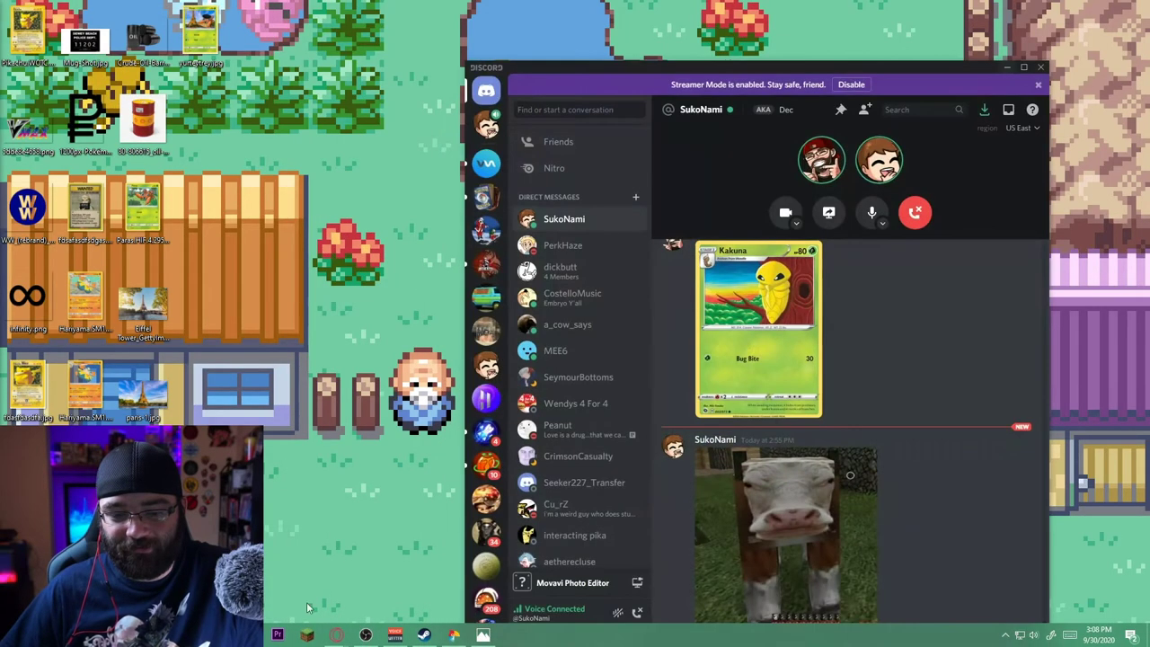
double_click(608, 69)
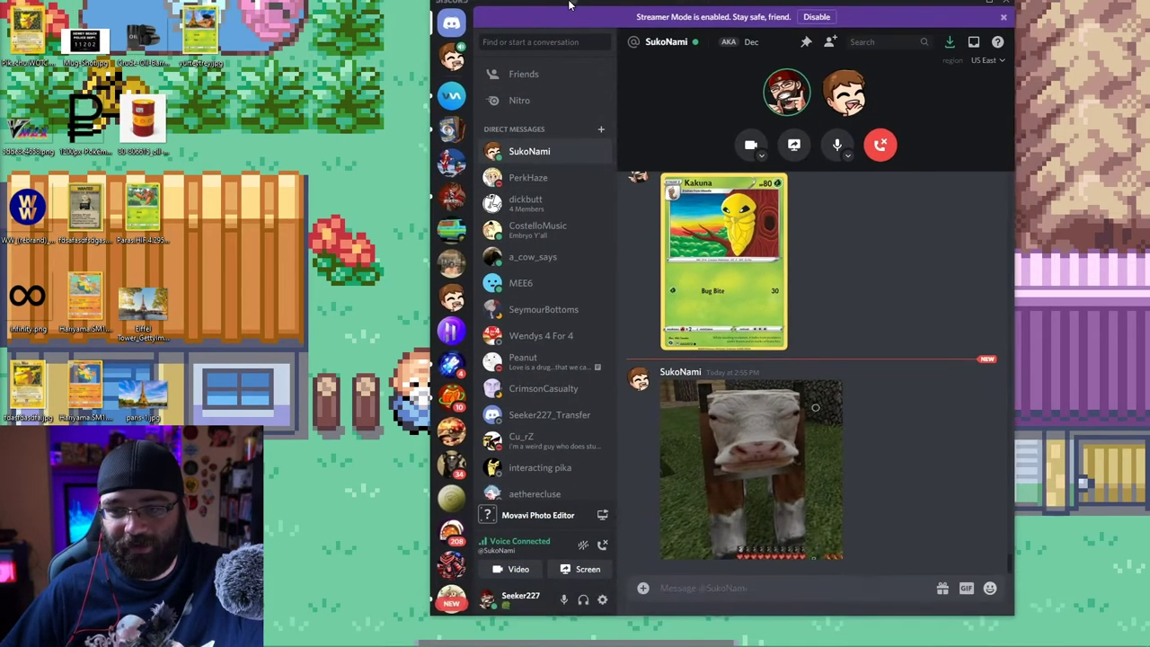
left_click(359, 545)
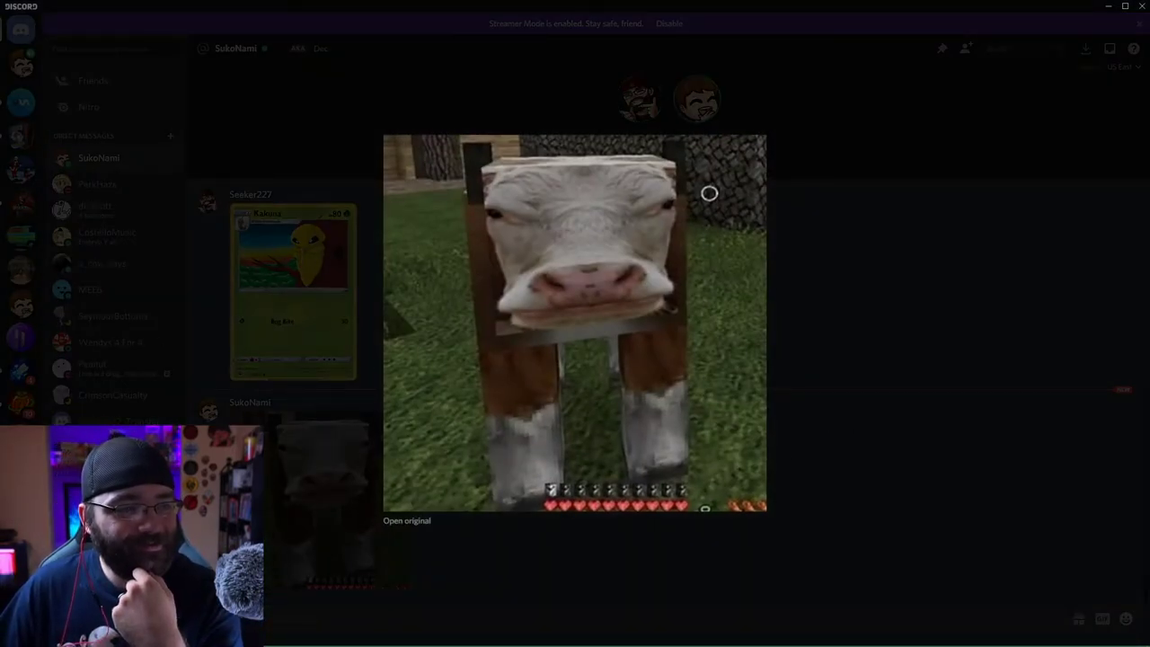
left_click(205, 305)
double_click(348, 11)
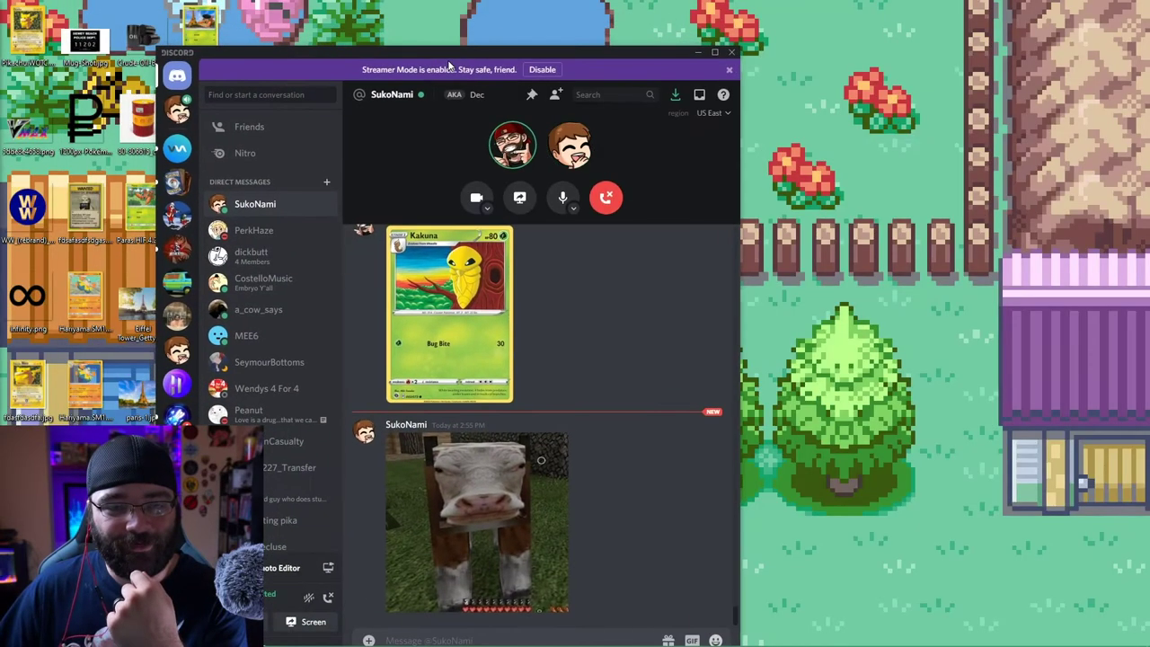
left_click_drag(449, 65, 530, 23)
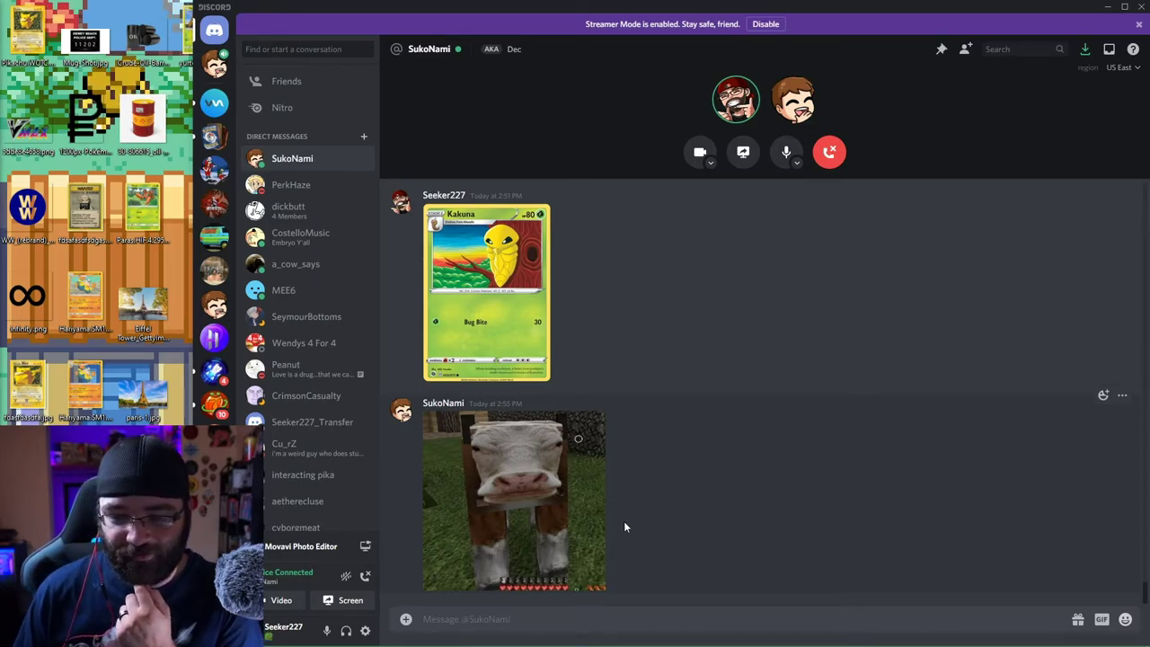
- Return from the desktop to the GIMP Kakuna card and select the Flip tool
key("super+d")
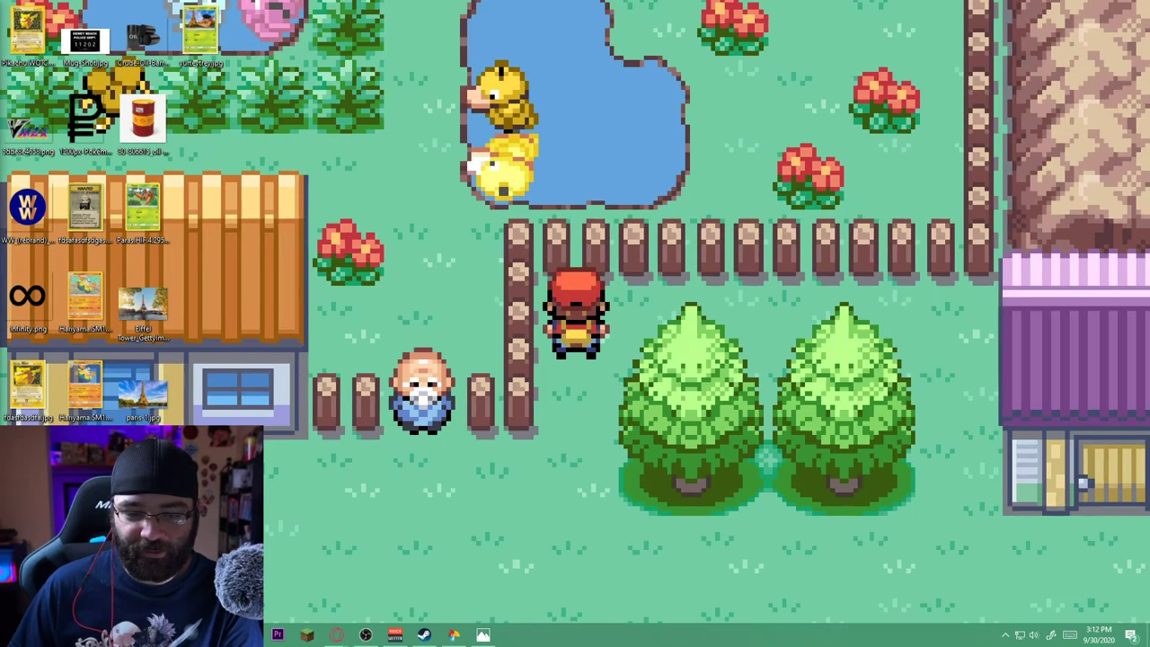
left_click(453, 634)
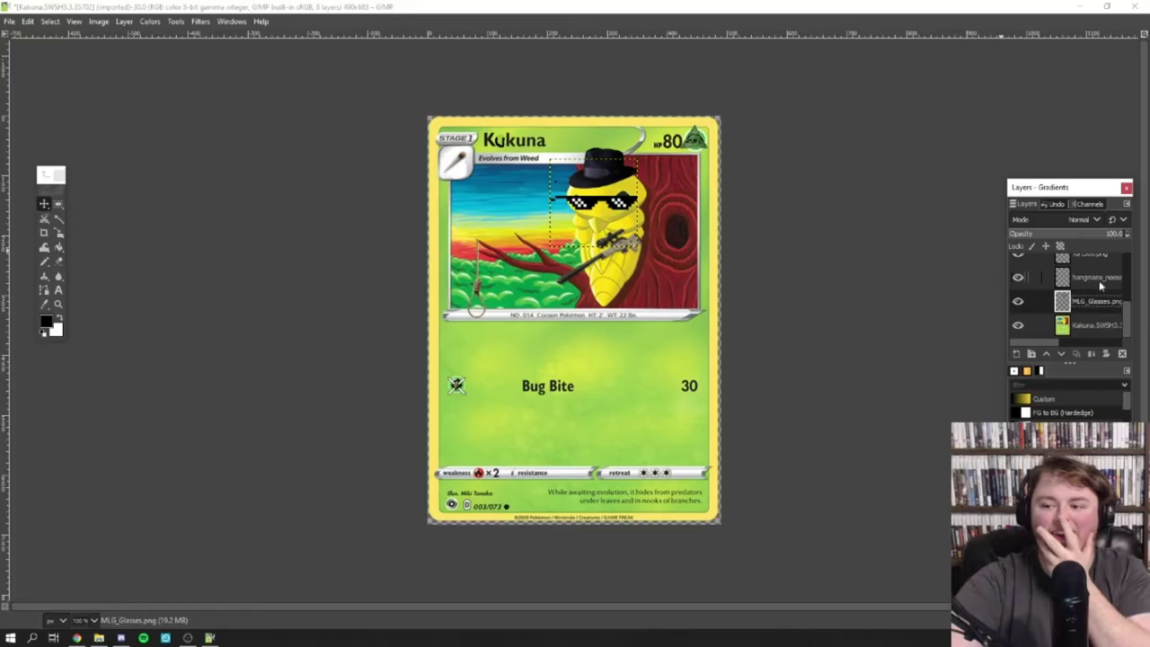
left_click(44, 232)
left_click(100, 291)
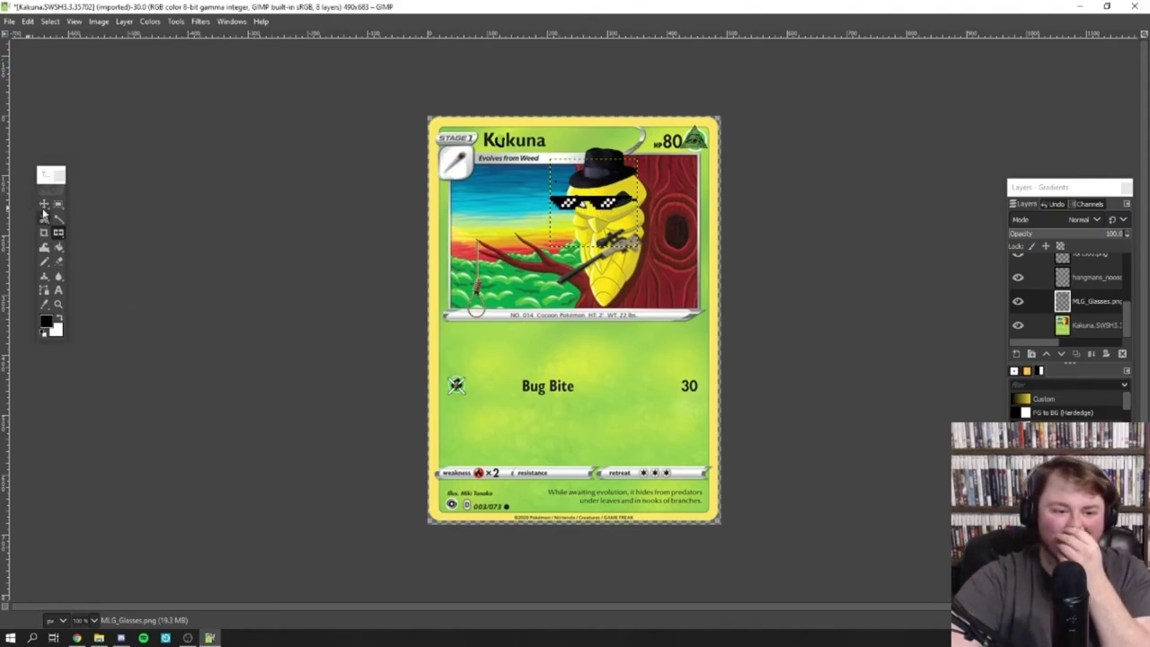
- Scroll to the top of the mushroom cloud results and trim the query to 'mush'
scroll(276, 276, "up", 5)
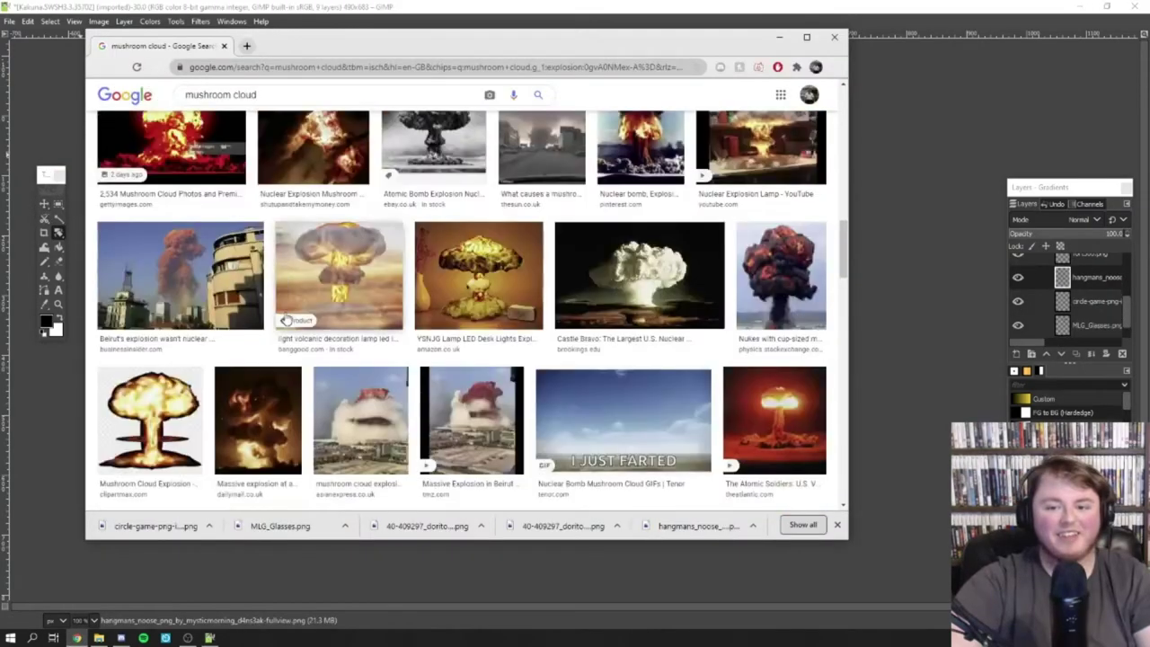
scroll(276, 269, "up", 5)
scroll(276, 180, "up", 5)
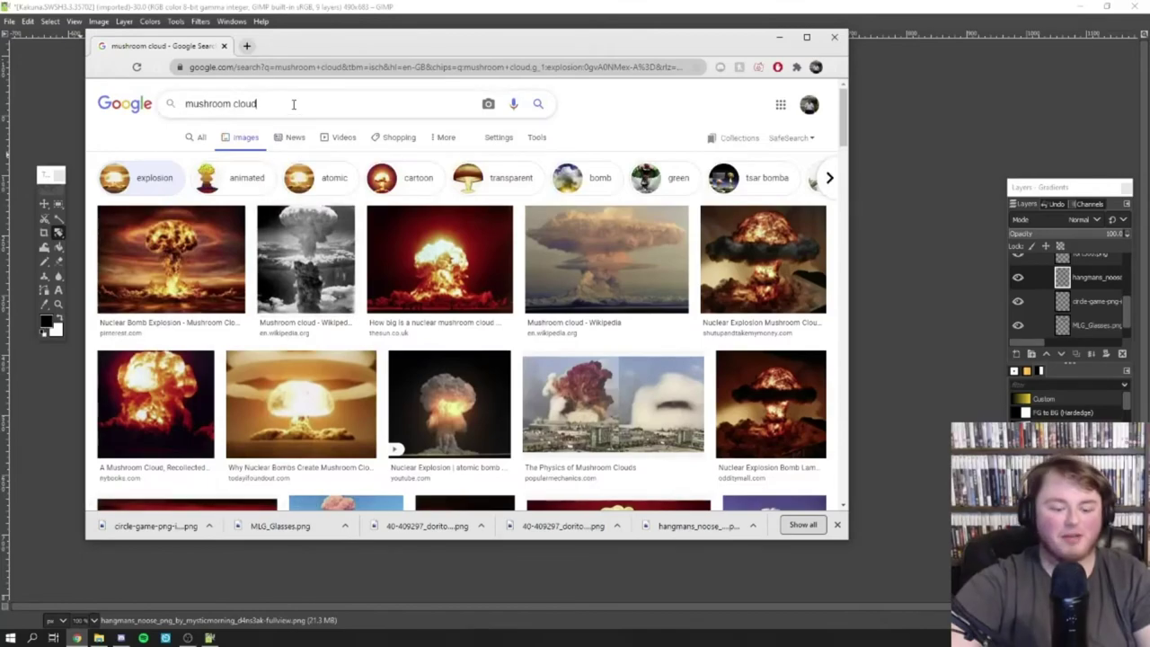
left_click(289, 104)
key("BackSpace")
key("BackSpace")
key("BackSpace")
key("BackSpace")
key("BackSpace")
key("BackSpace")
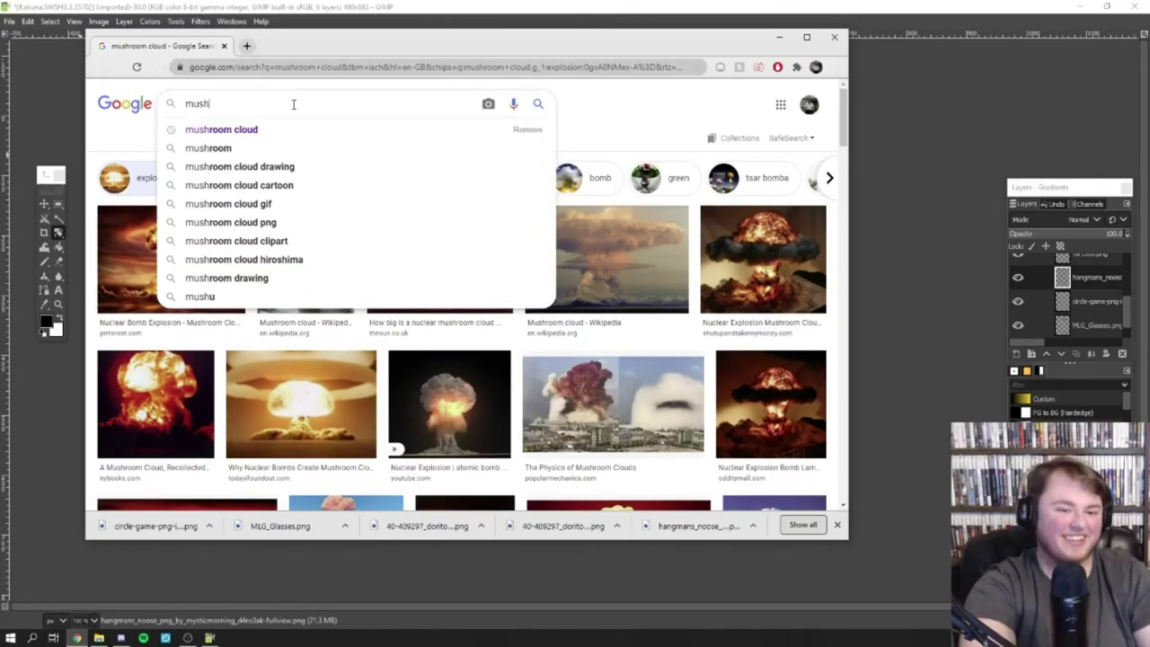
key("BackSpace")
key("BackSpace")
key("BackSpace")
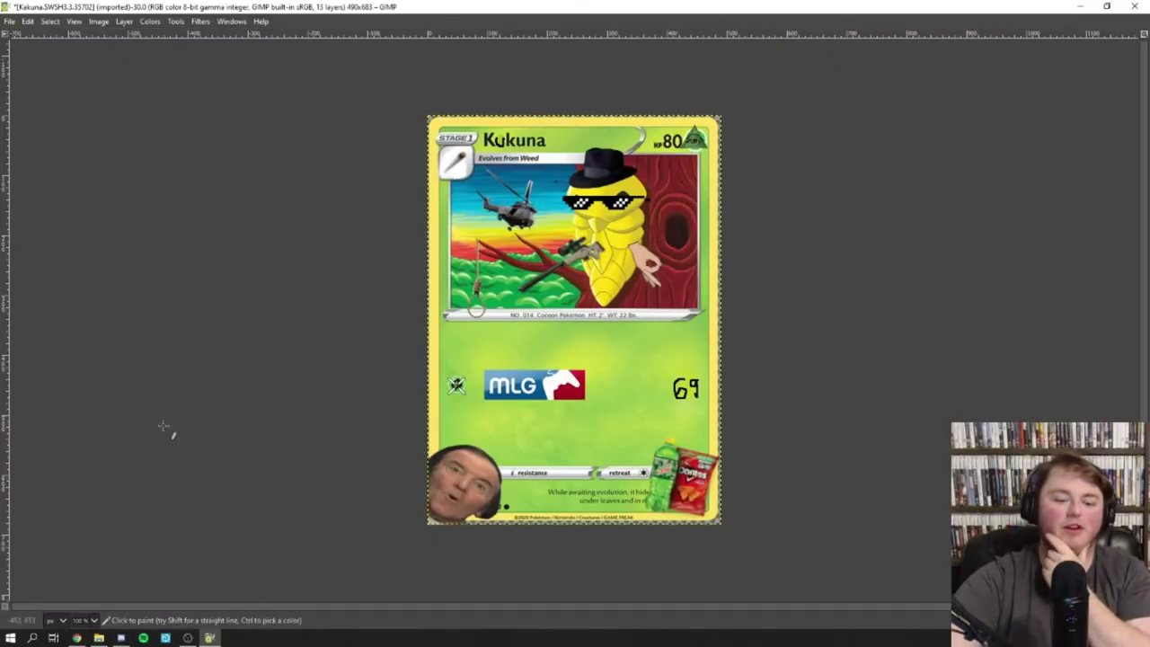
- Restore GIMP's hidden docks and bring in the cannabis leaf PNG from Pictures
key("Tab")
left_click(229, 21)
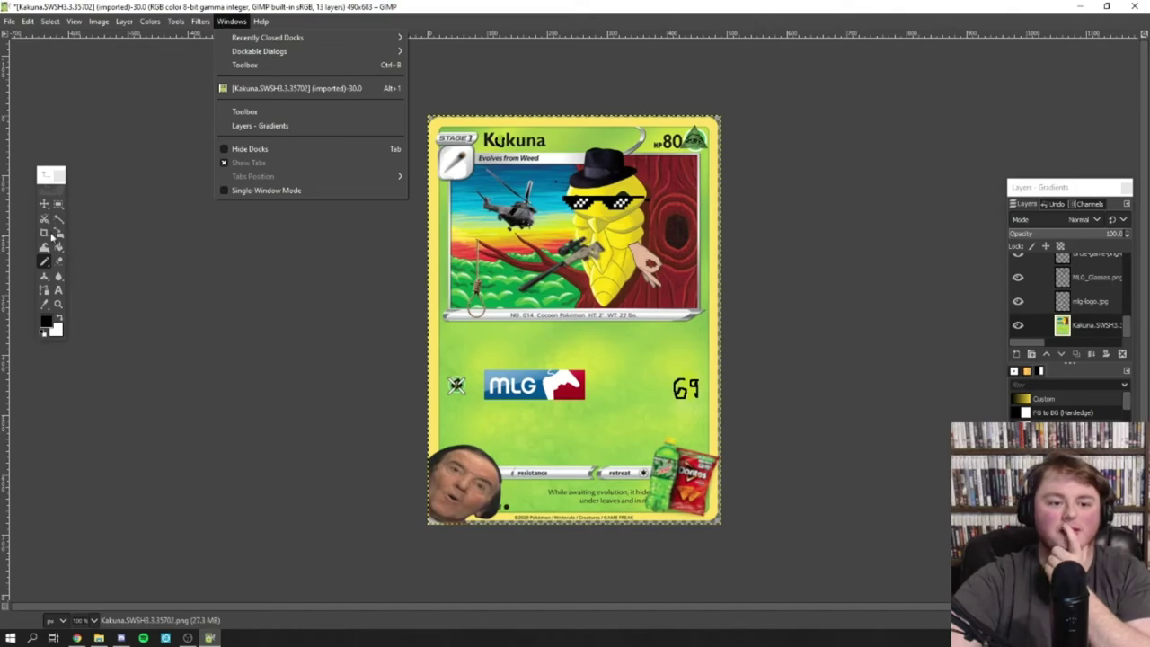
left_click(124, 382)
mouse_move(120, 638)
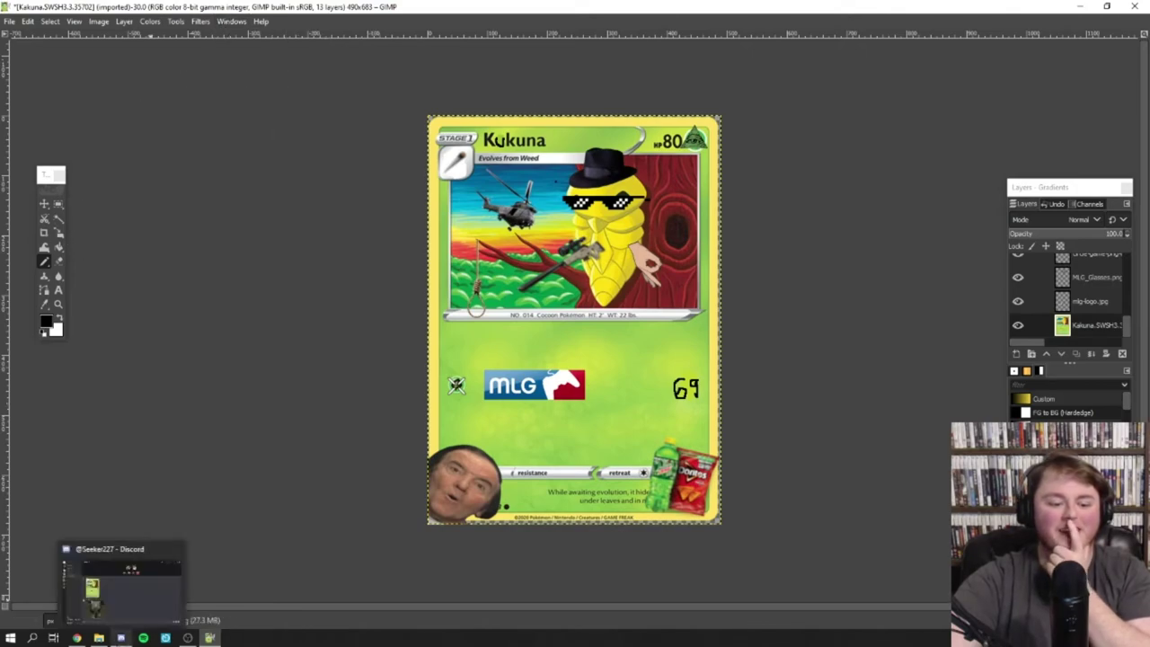
left_click(99, 637)
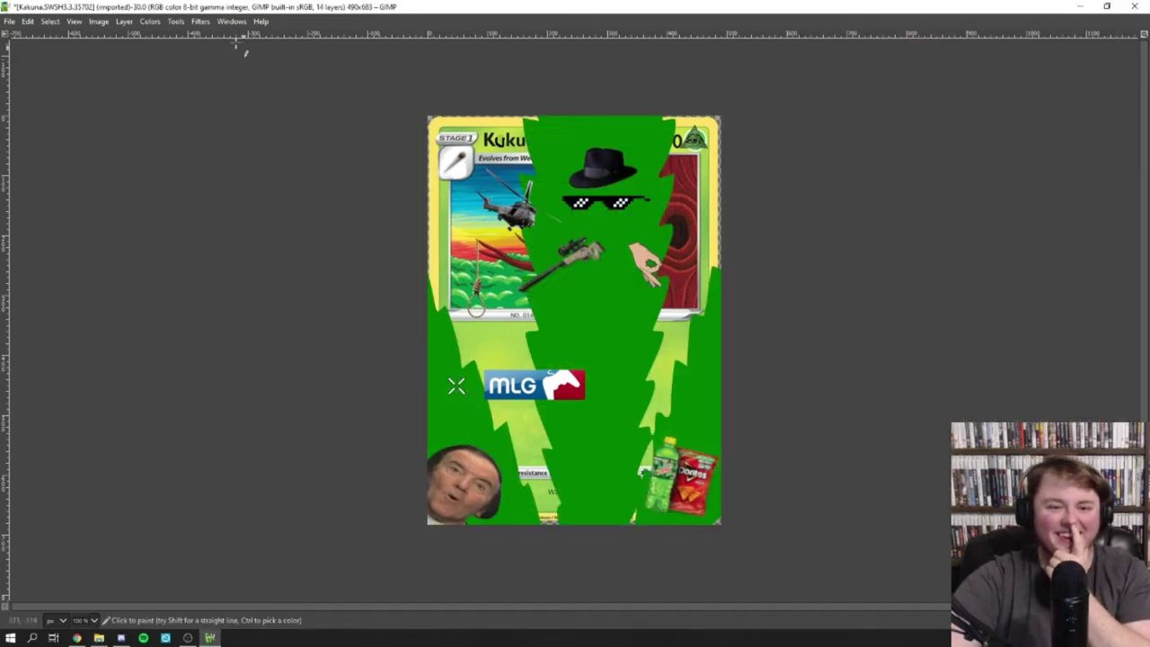
key("Tab")
left_click(231, 20)
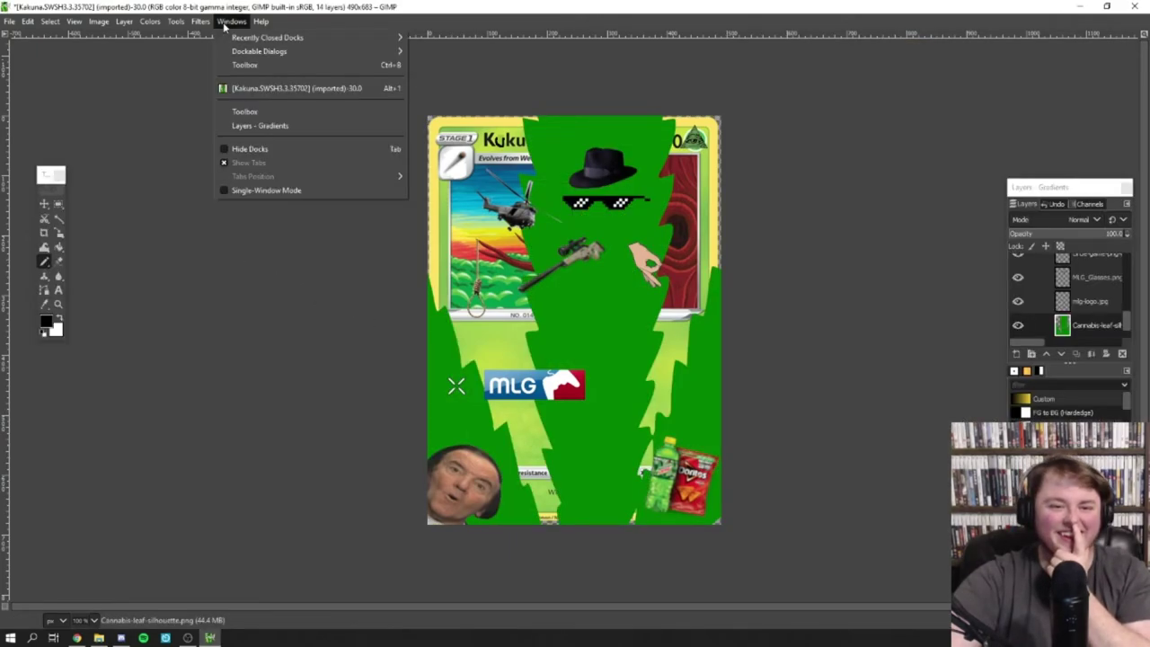
left_click(57, 235)
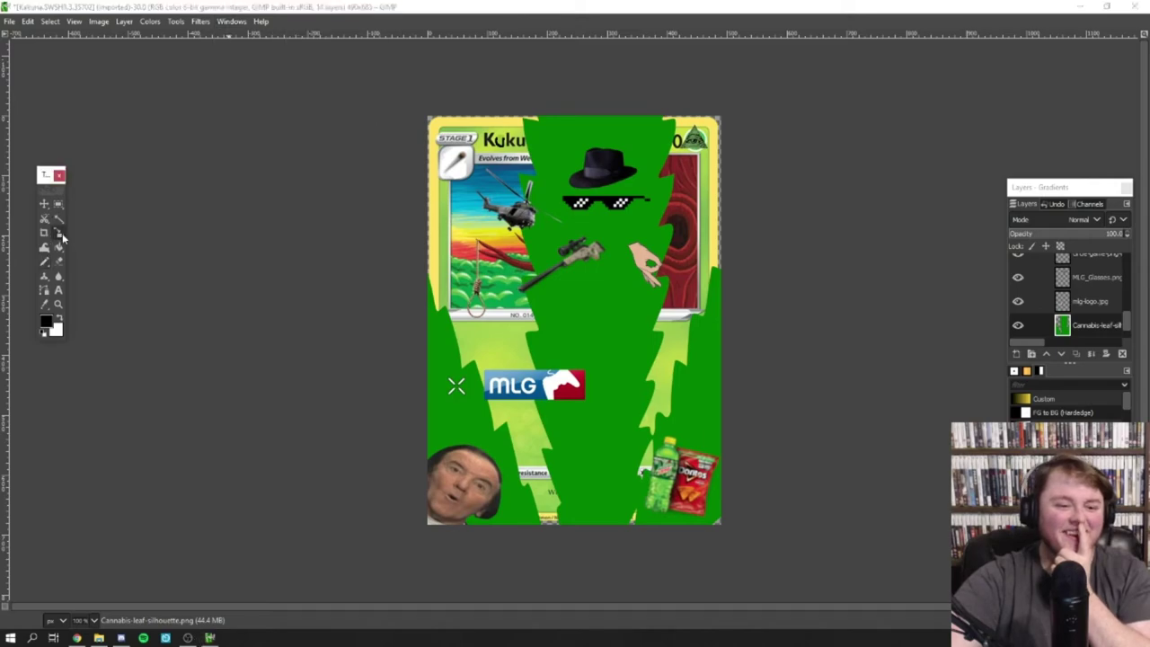
- Position the leaf over the card and shrink it to 159 by 170 pixels
mouse_move(632, 275)
left_mouse_down()
mouse_move(242, 492)
mouse_move(569, 348)
left_mouse_up()
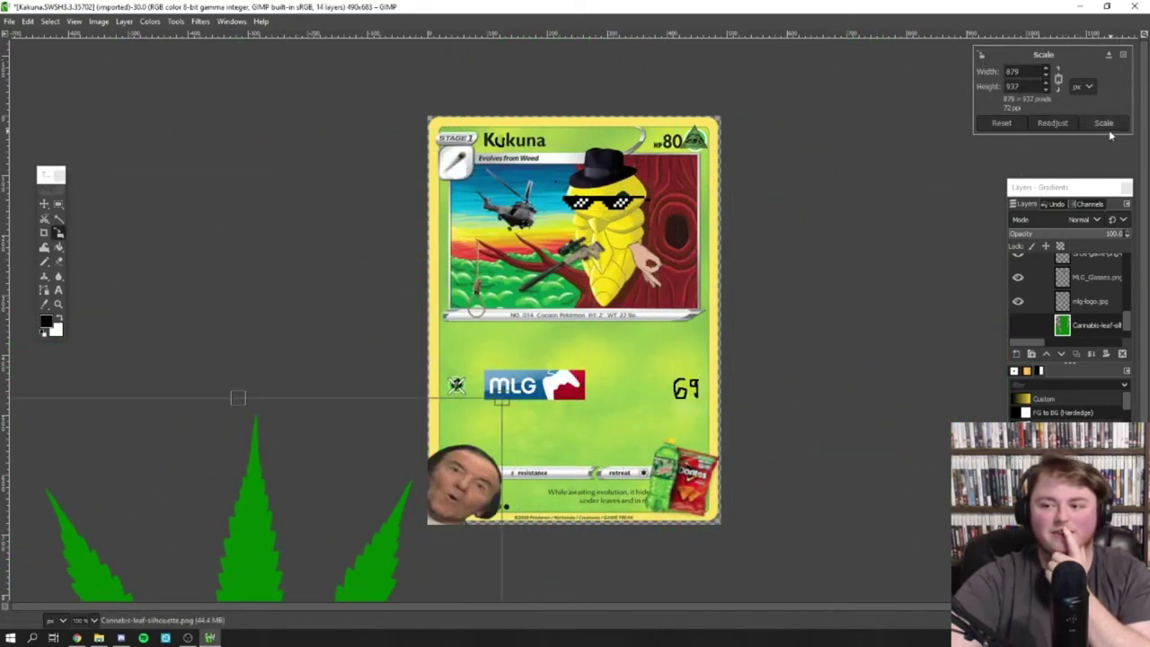
left_click(1107, 128)
left_click(43, 205)
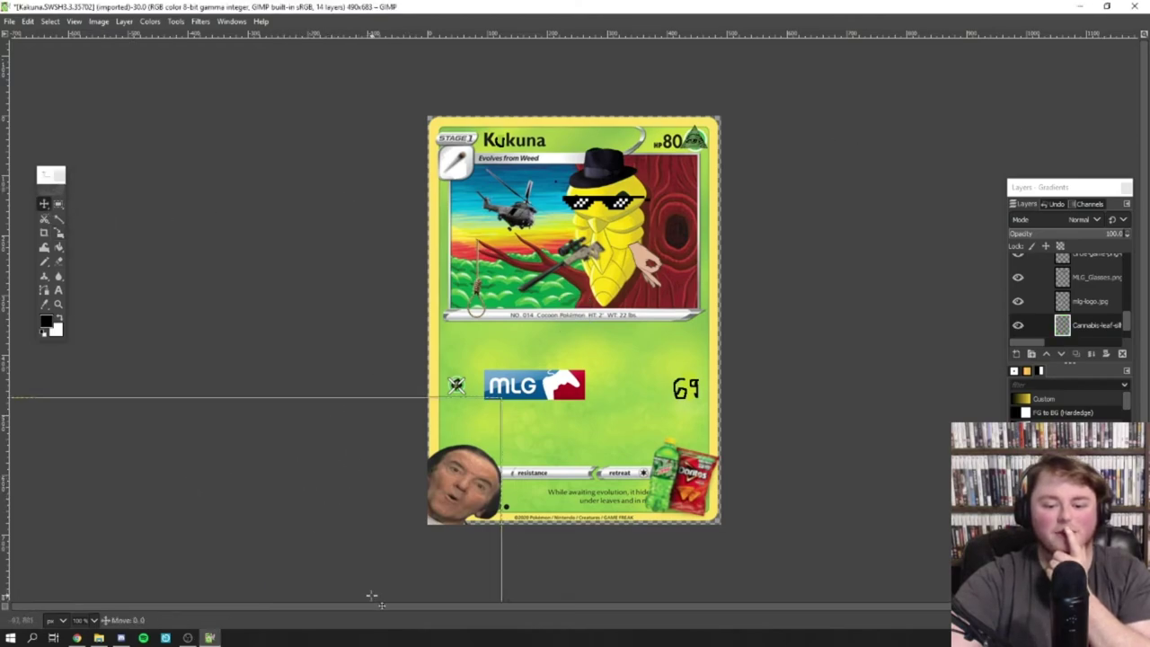
left_click_drag(323, 509, 657, 176)
left_click(69, 237)
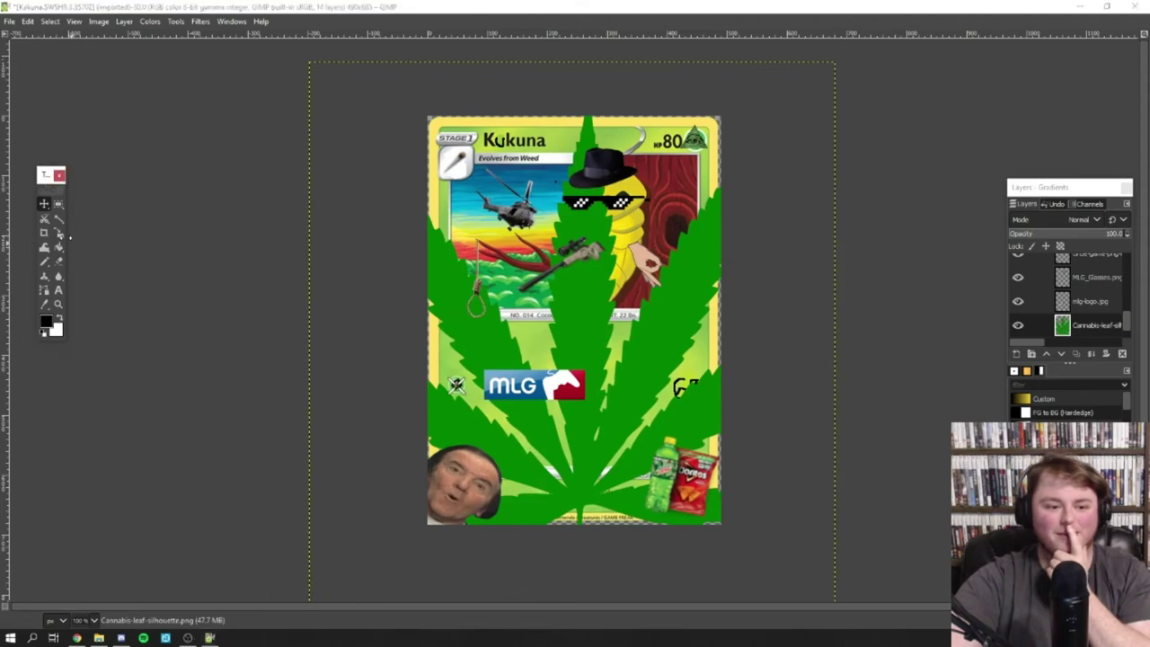
left_click(559, 356)
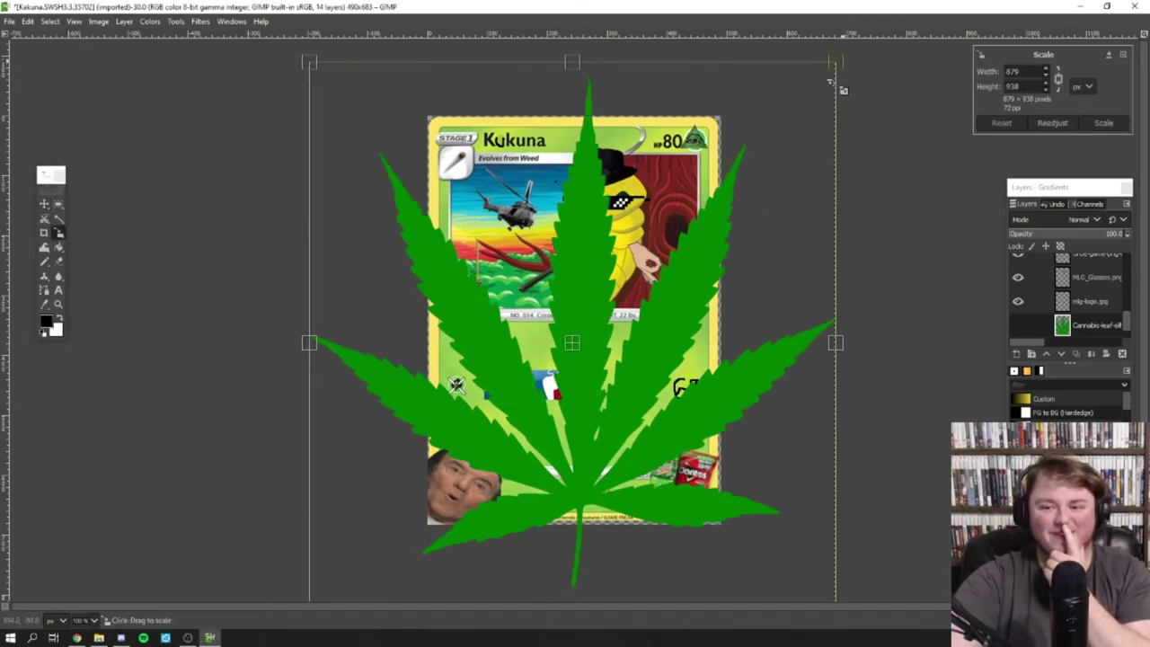
left_click_drag(830, 81, 395, 511)
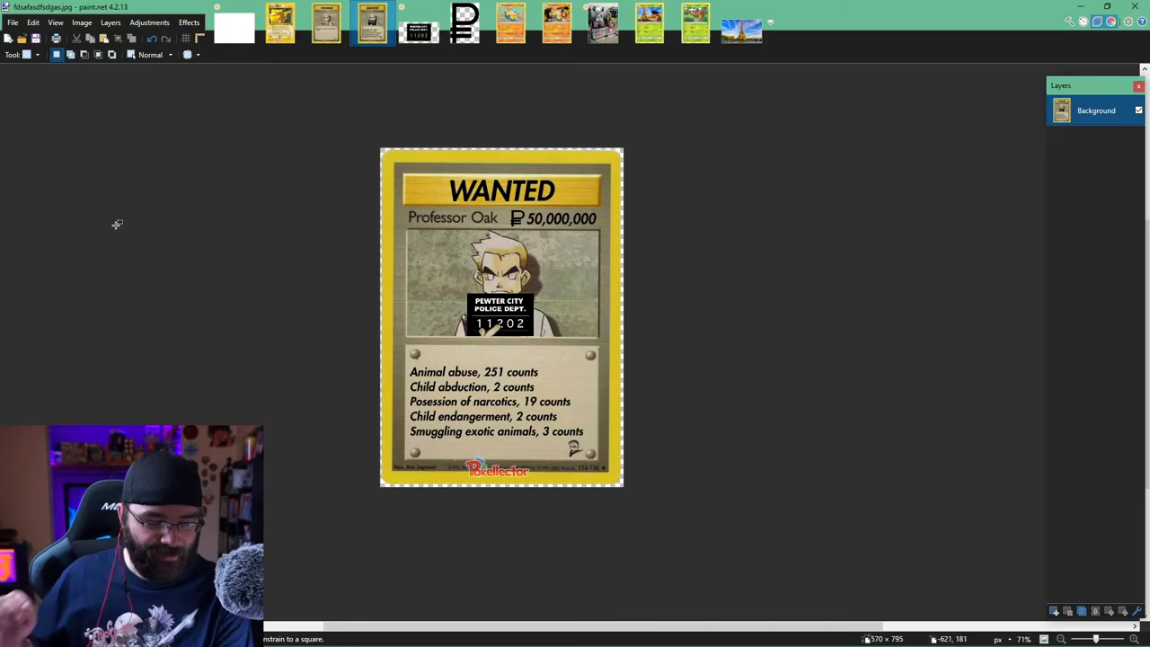
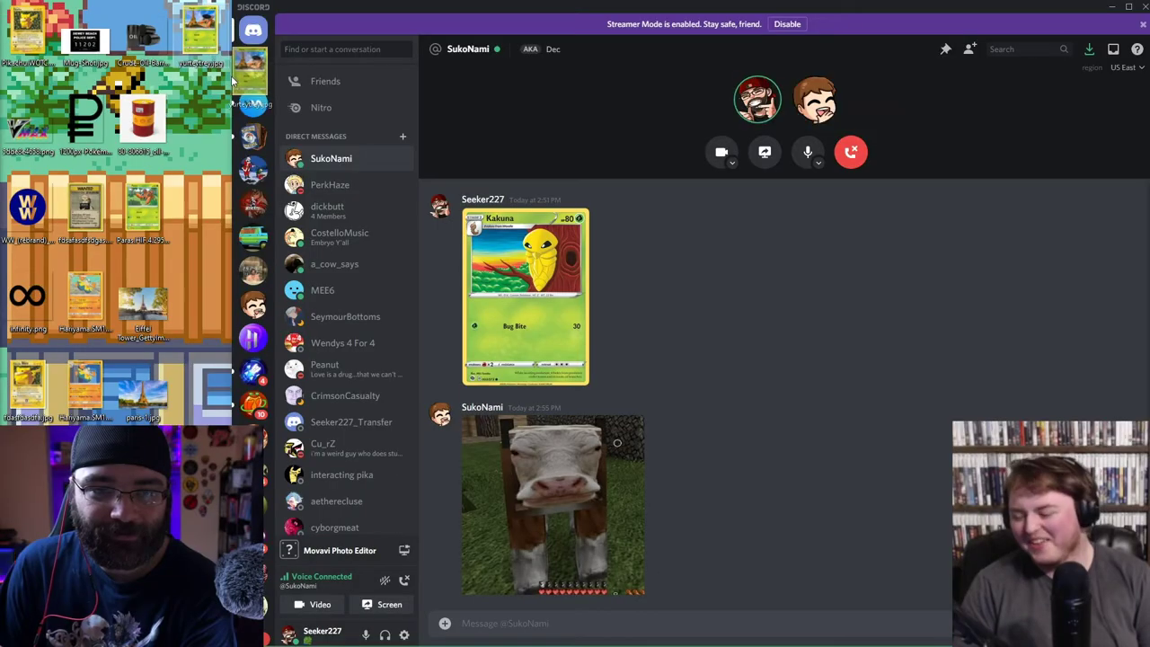
- Post the edited Paras beret and Eiffel Tower card in the DM and widen Discord
left_click_drag(199, 32, 634, 377)
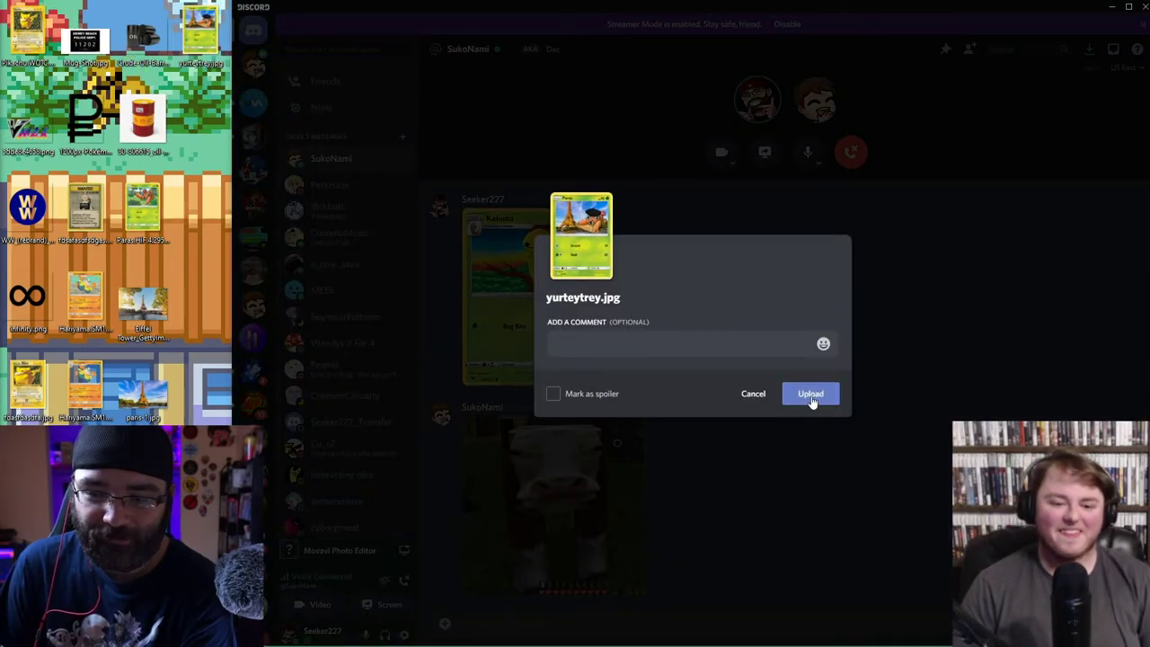
left_click(810, 396)
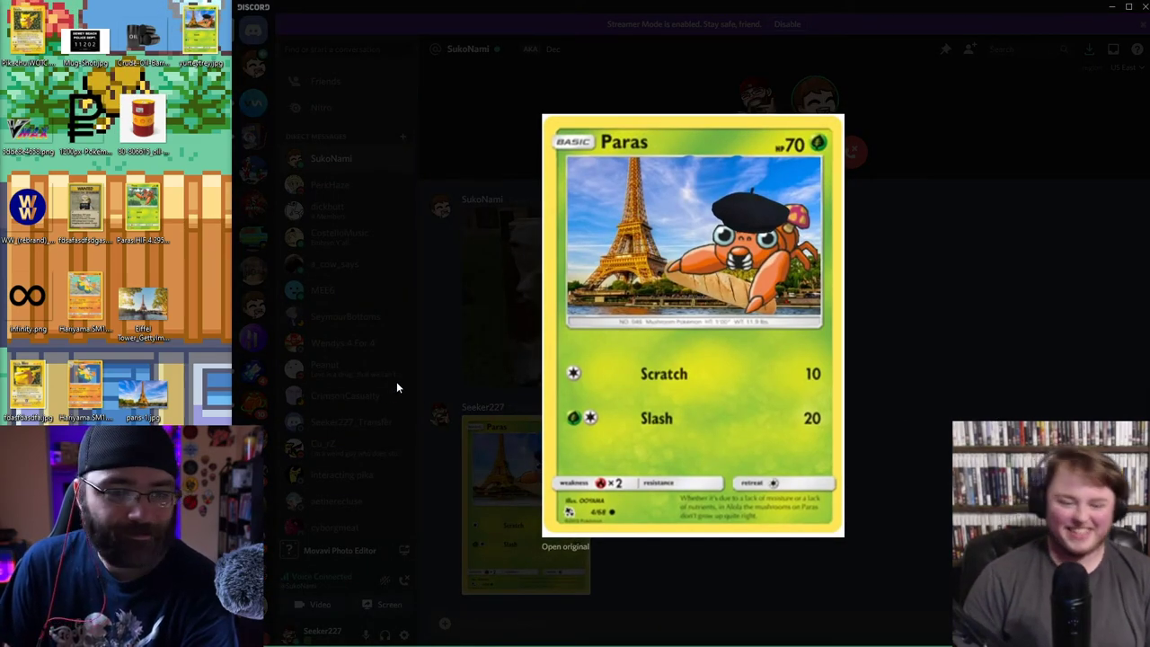
left_click_drag(236, 362, 3, 357)
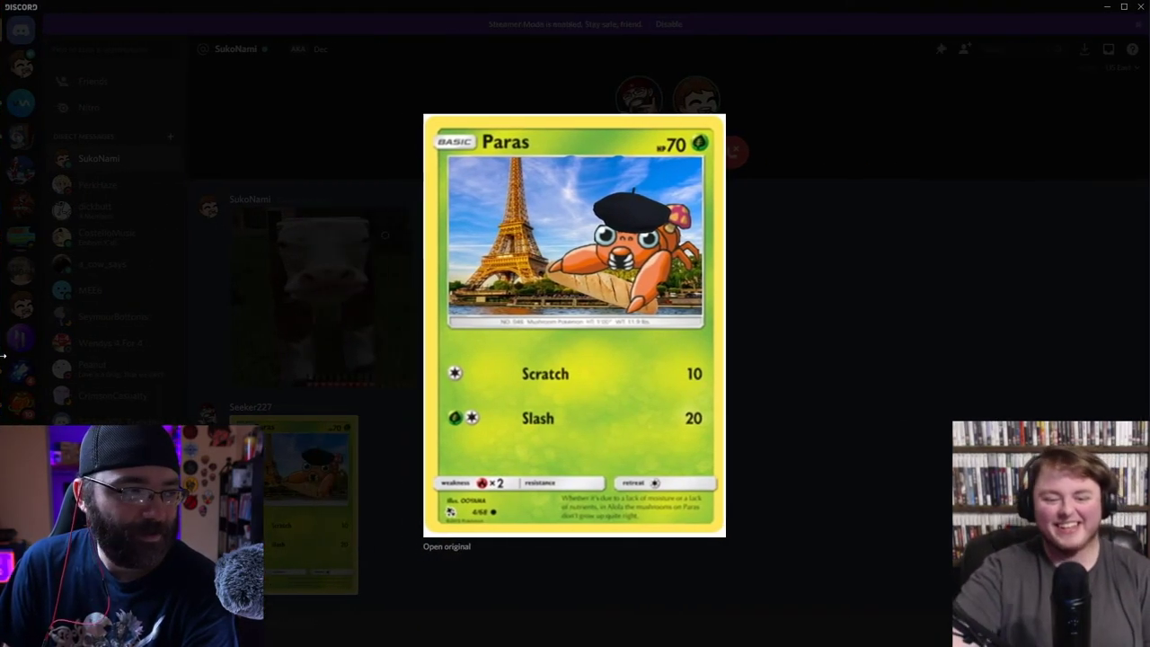
left_click(952, 406)
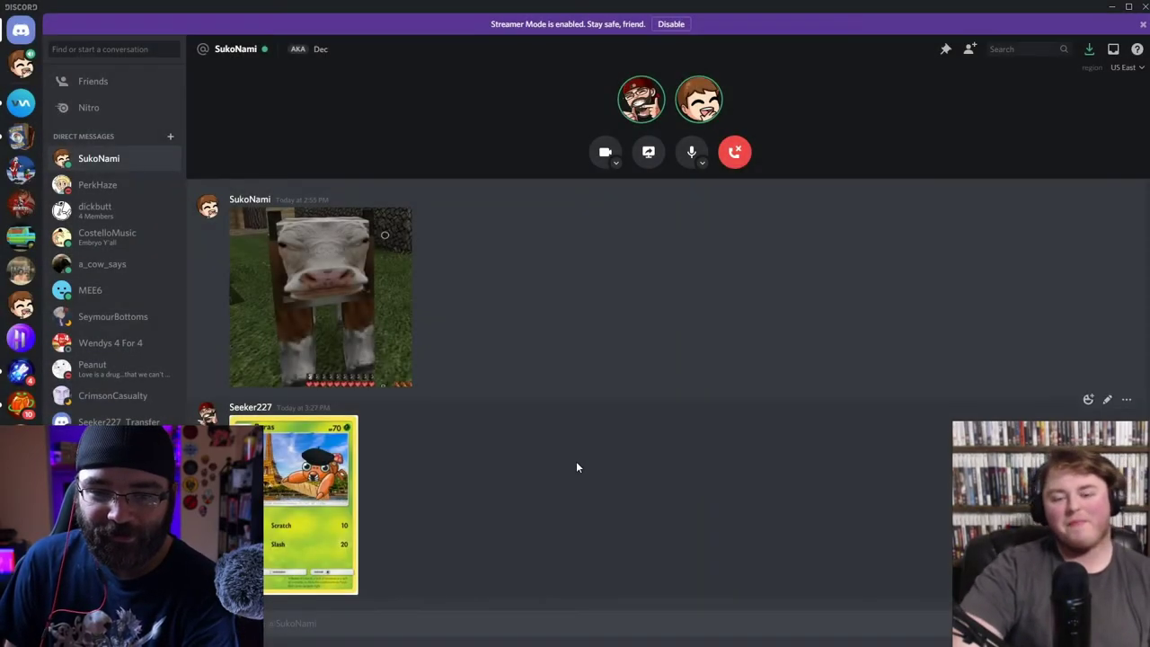
left_click(382, 363)
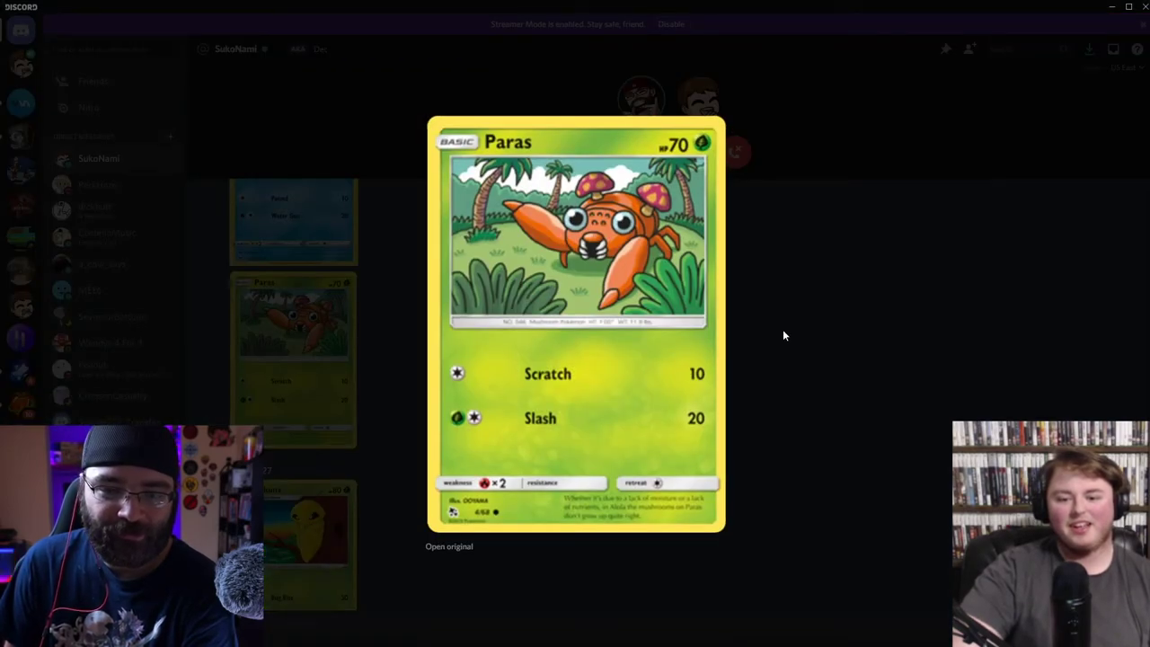
left_click(782, 334)
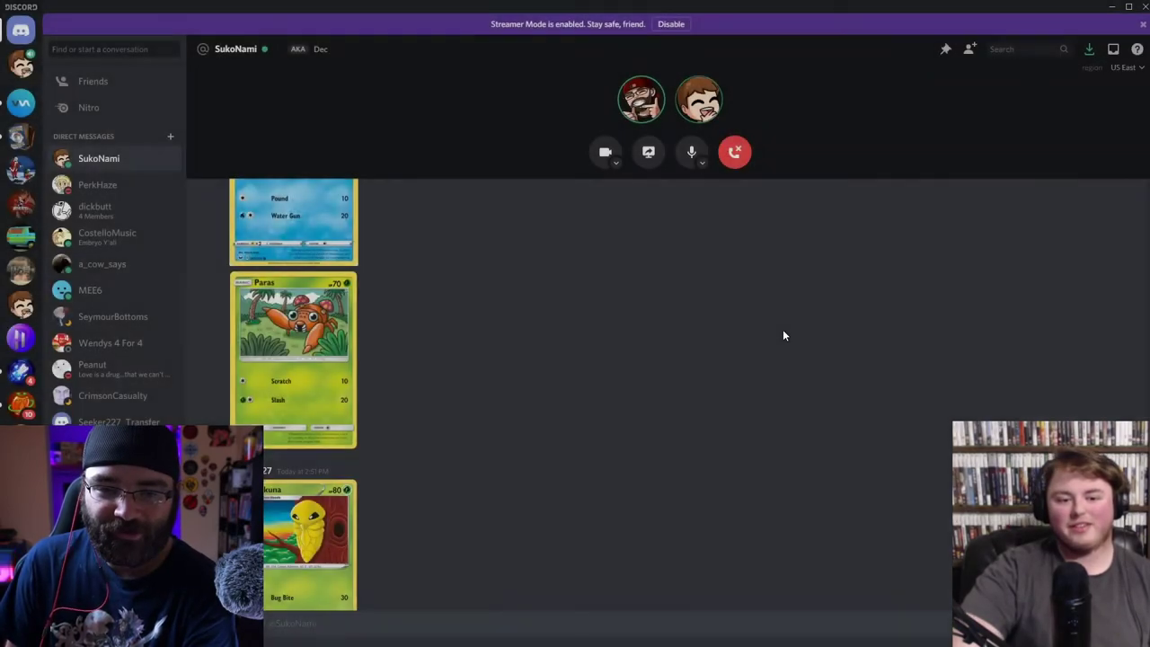
scroll(682, 377, "down", 5)
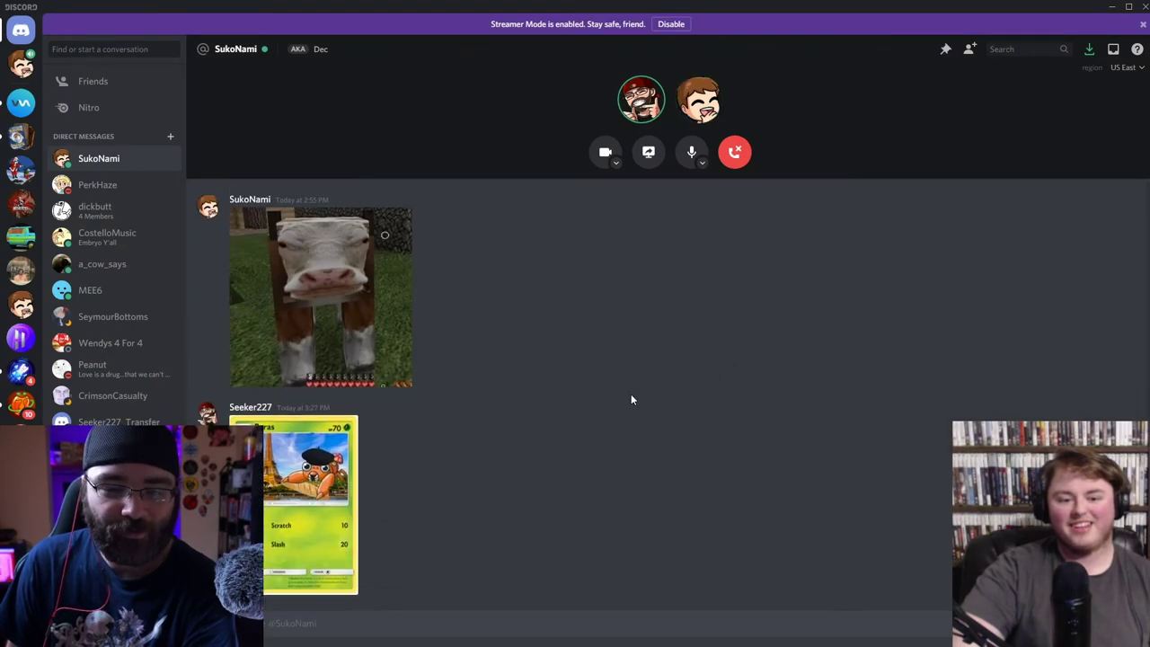
left_click(281, 464)
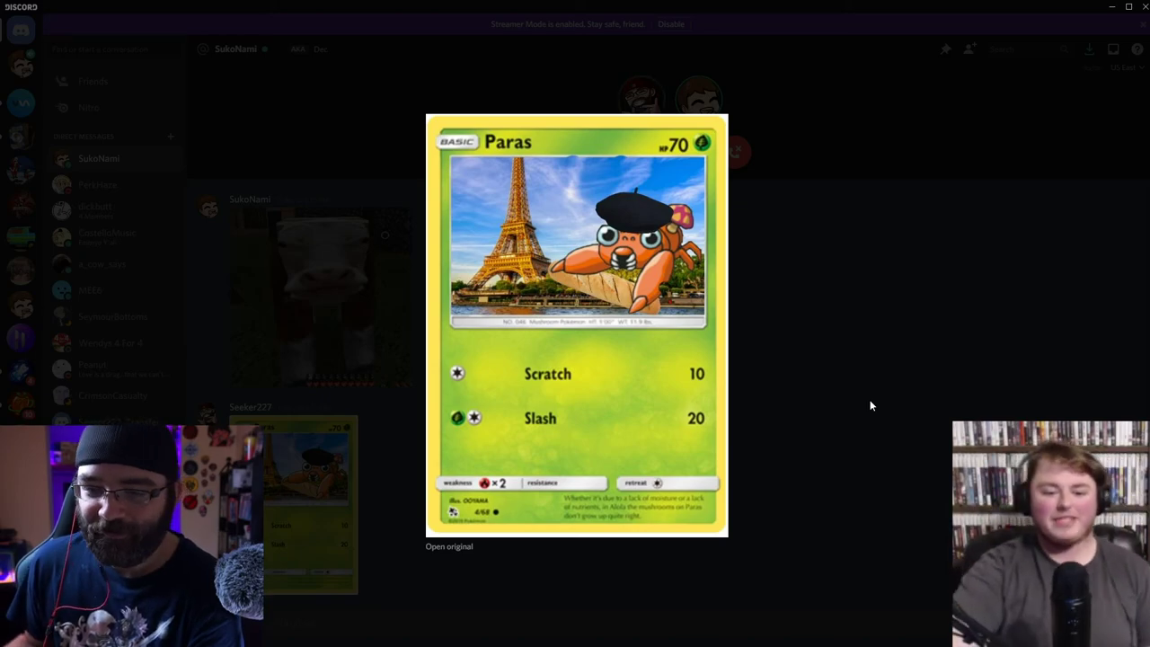
left_click(870, 406)
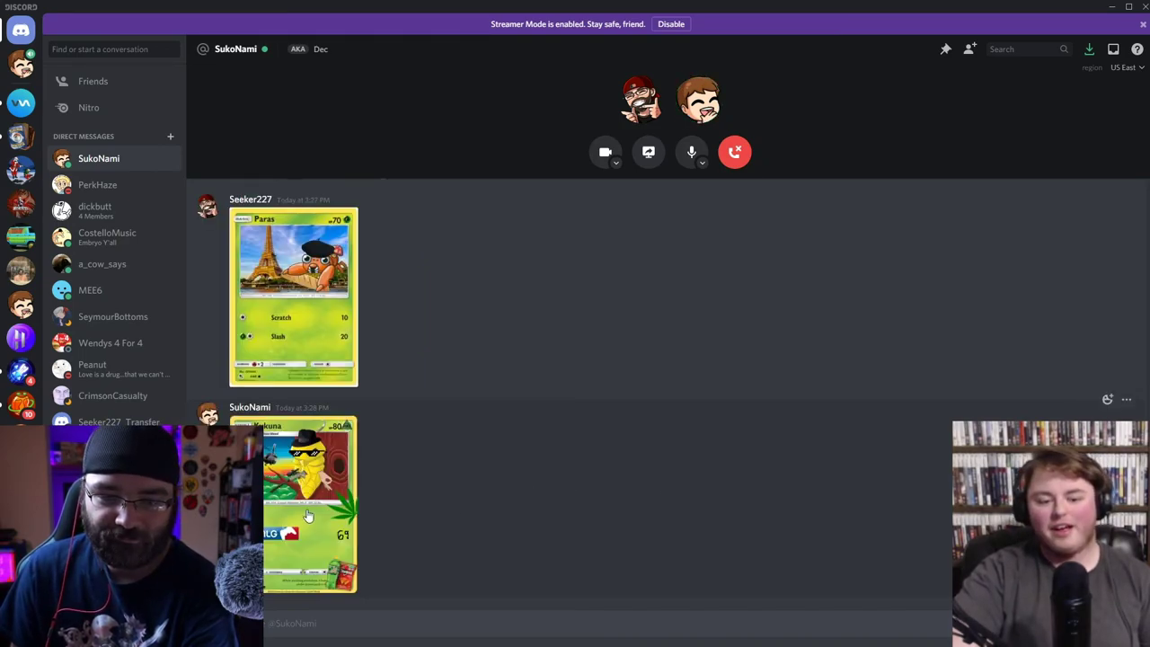
- Enlarge the Kukuna joke card from the newest chat message
left_click(293, 502)
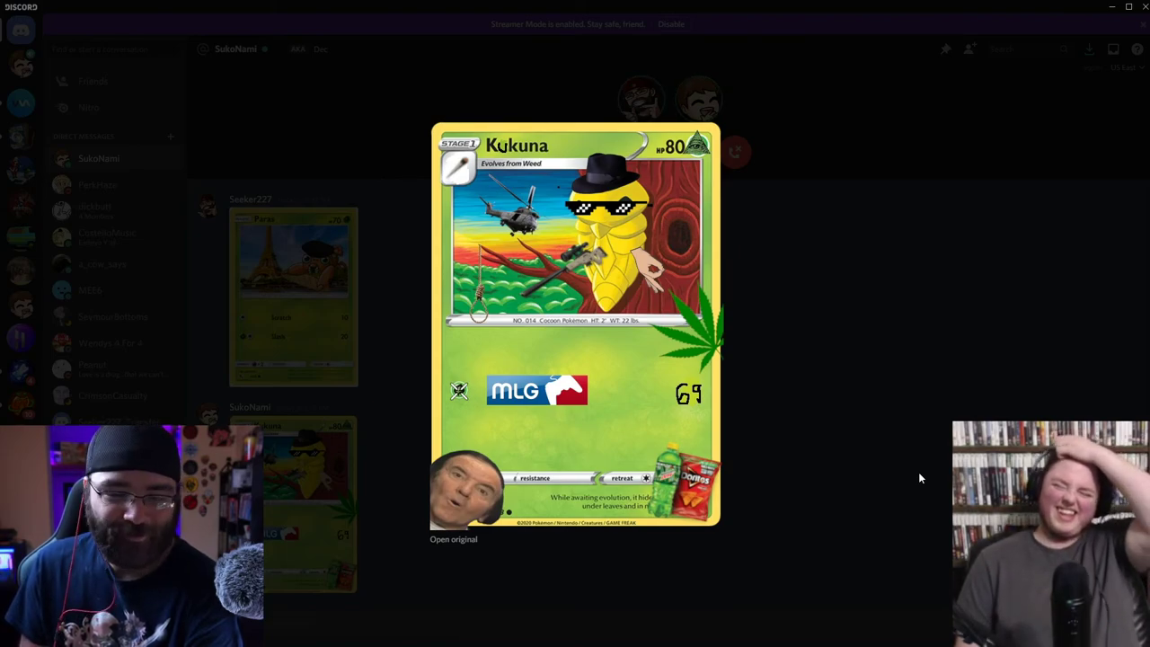
- Close the Kukuna preview and briefly enlarge the Rosa and Professor Oak cards
left_click(918, 471)
scroll(466, 371, "down", 2)
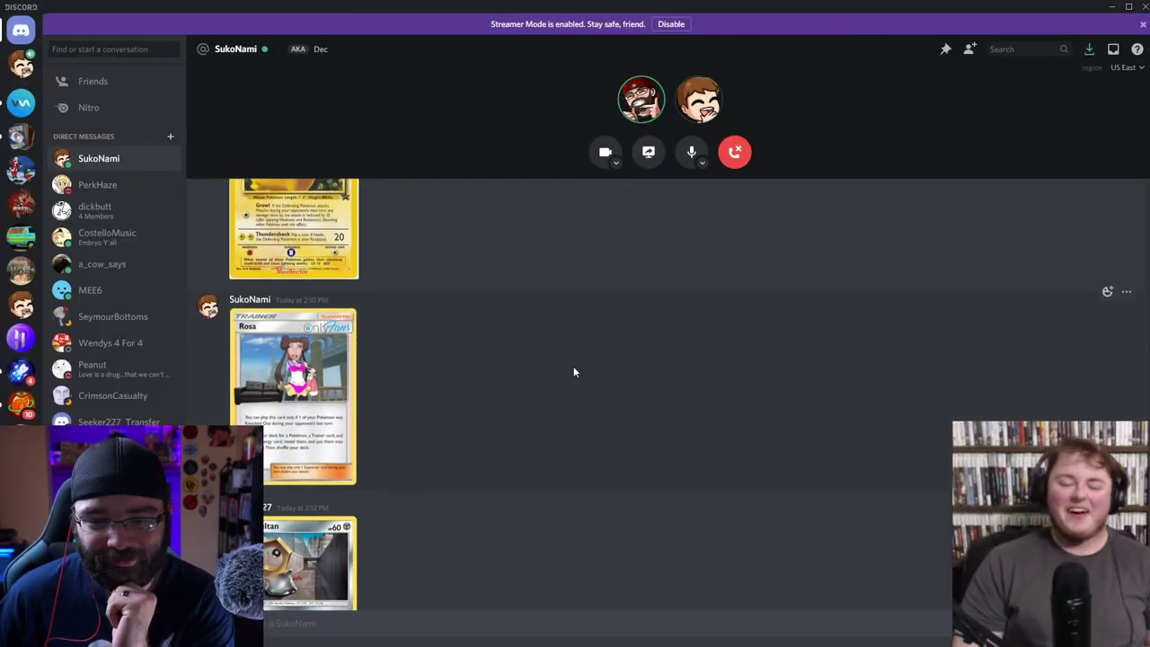
left_click(293, 395)
left_click(861, 383)
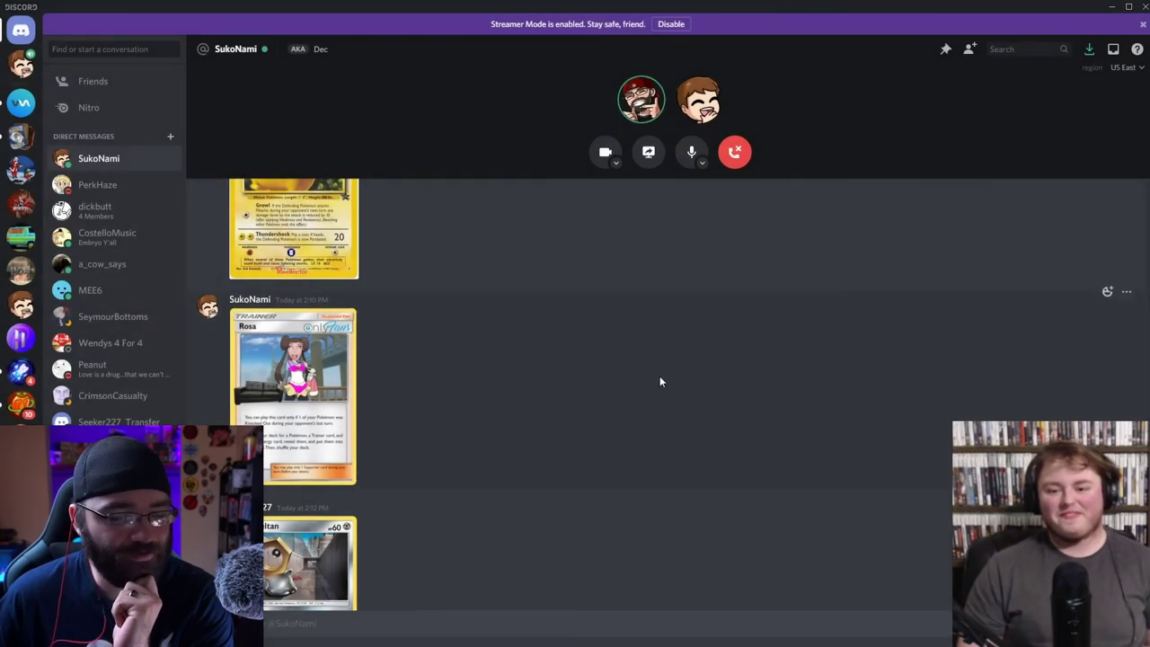
scroll(647, 380, "down", 4)
left_click(308, 434)
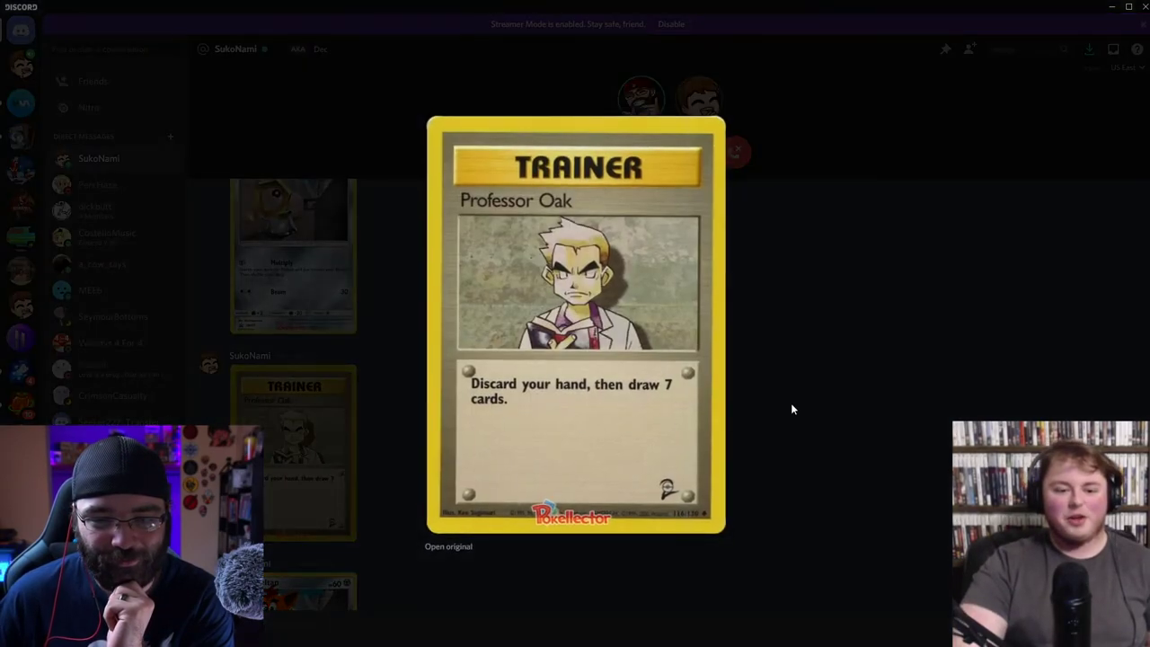
left_click(790, 403)
- Briefly enlarge the Meltan and WANTED Professor Oak cards in the chat
scroll(406, 382, "down", 2)
left_click(303, 453)
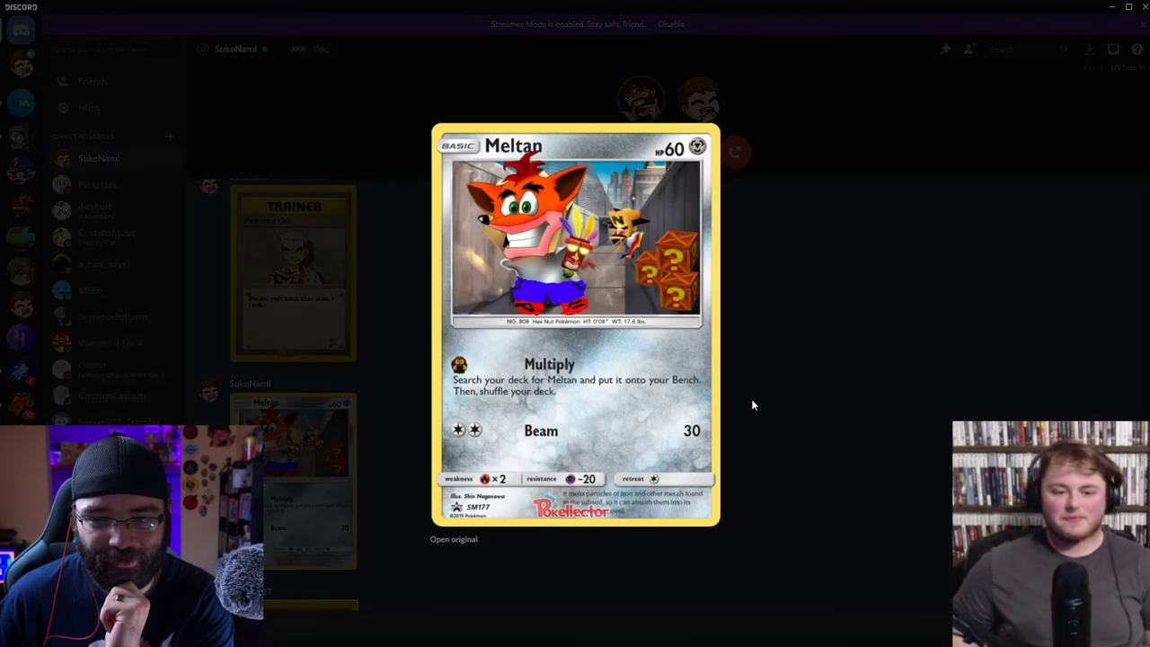
left_click(751, 399)
scroll(411, 405, "down", 1)
left_click(316, 391)
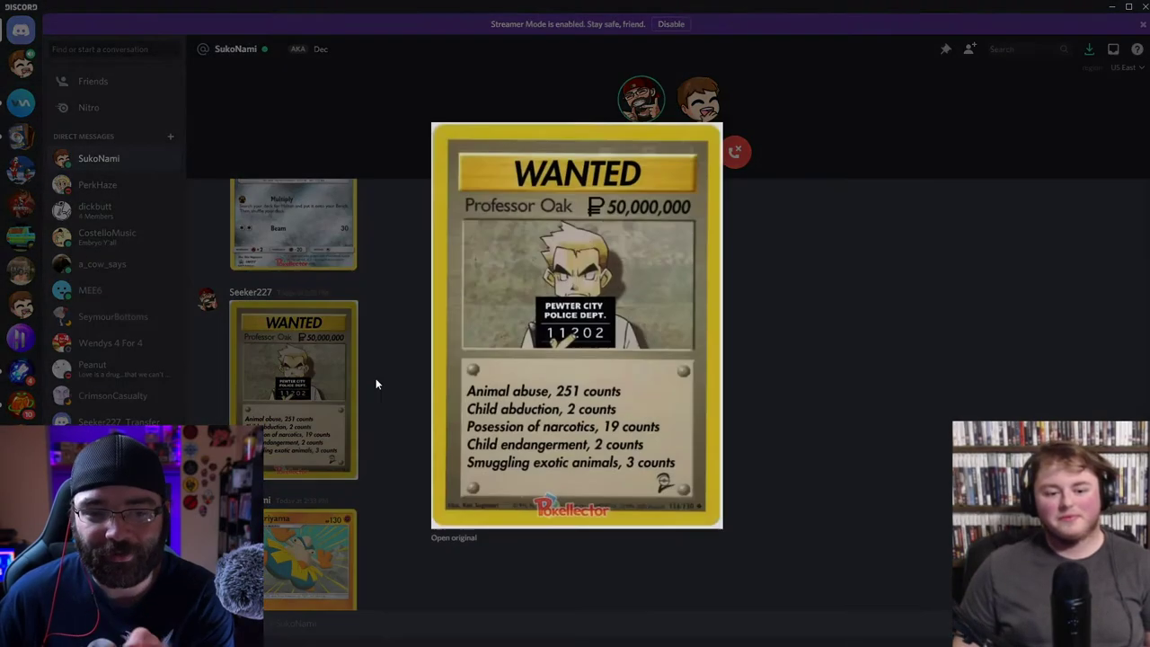
left_click(822, 384)
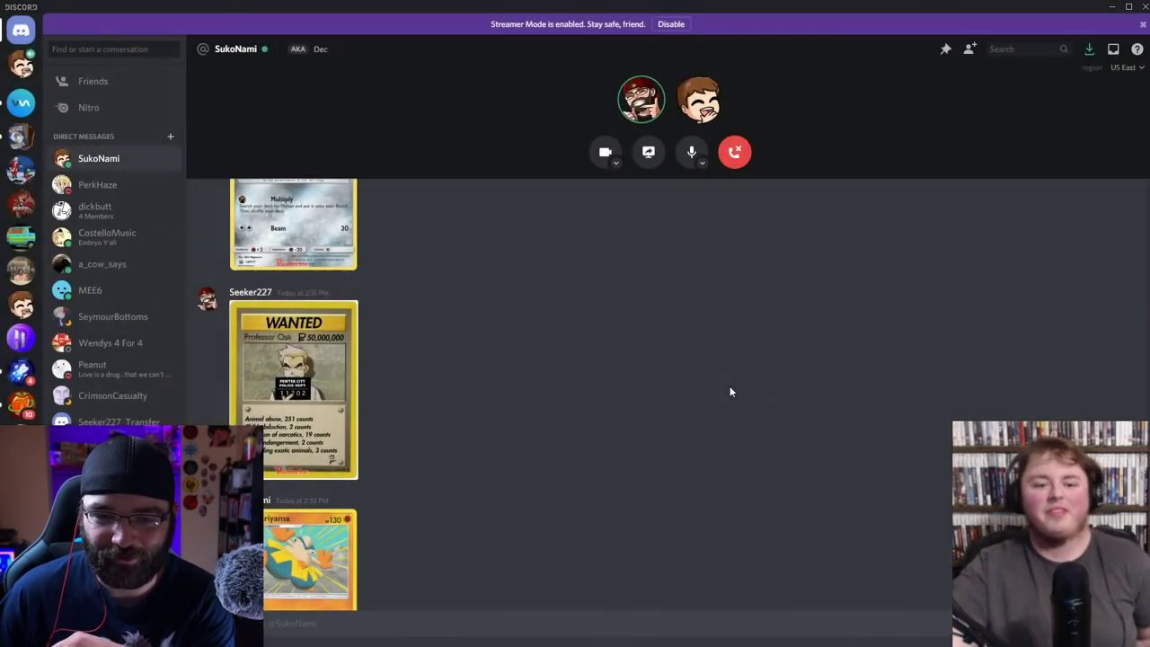
- Scroll further down and briefly enlarge the Hariyama and Sobble joke cards
scroll(501, 410, "down", 3)
scroll(530, 425, "down", 1)
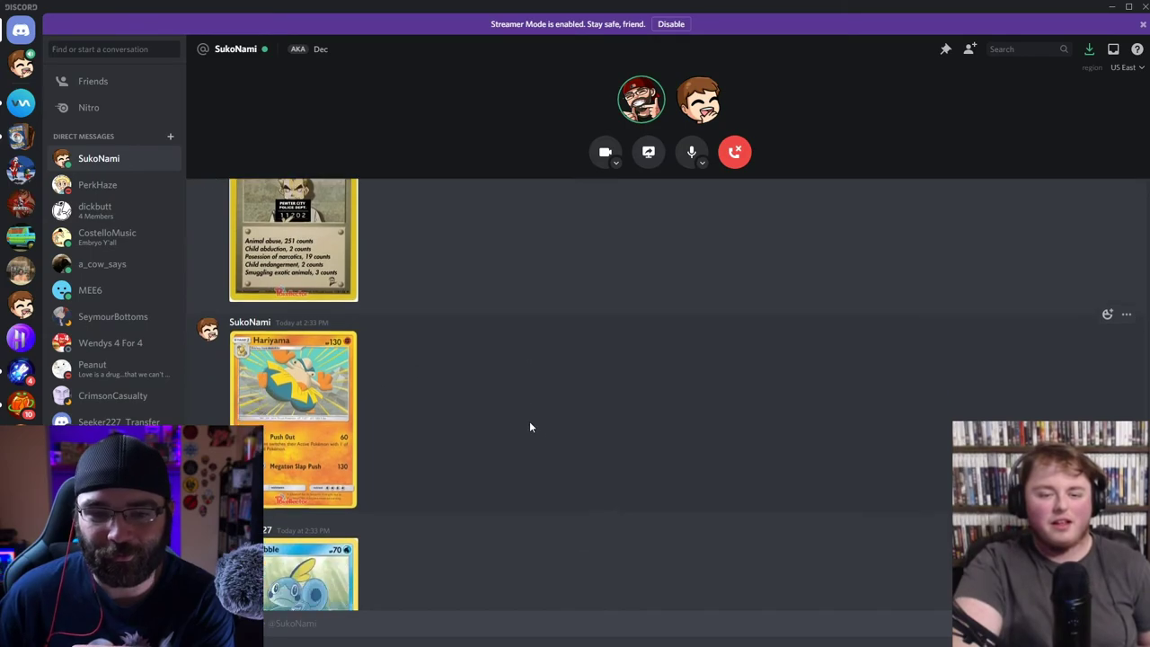
scroll(401, 440, "down", 2)
scroll(463, 424, "down", 2)
scroll(453, 428, "down", 3)
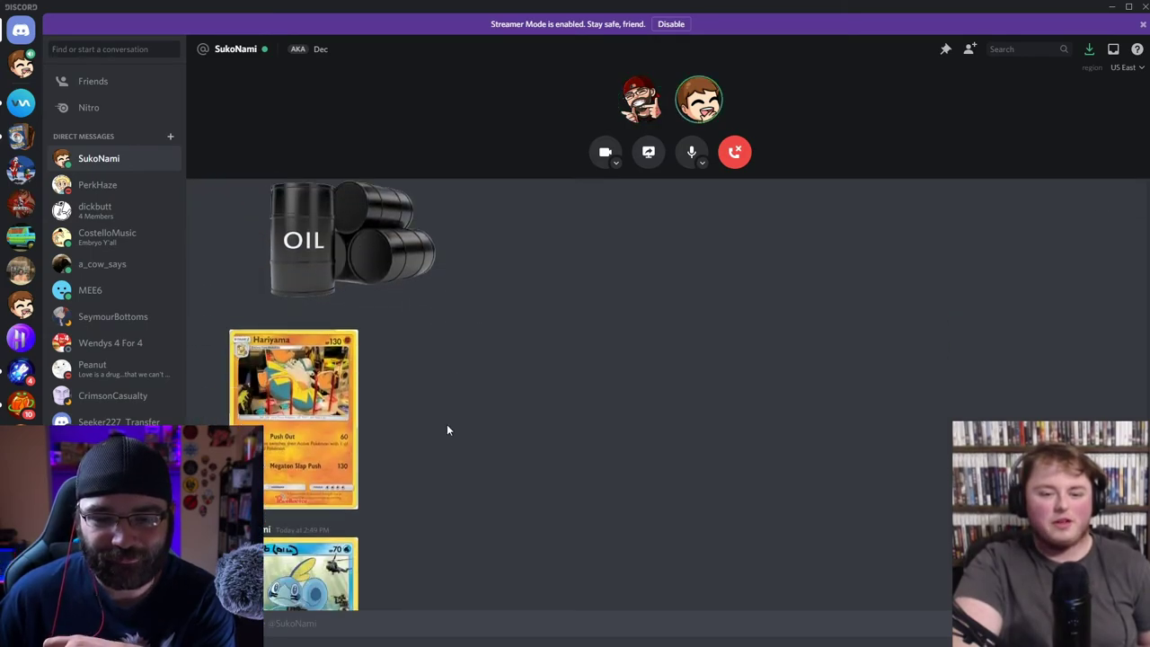
left_click(274, 434)
left_click(793, 413)
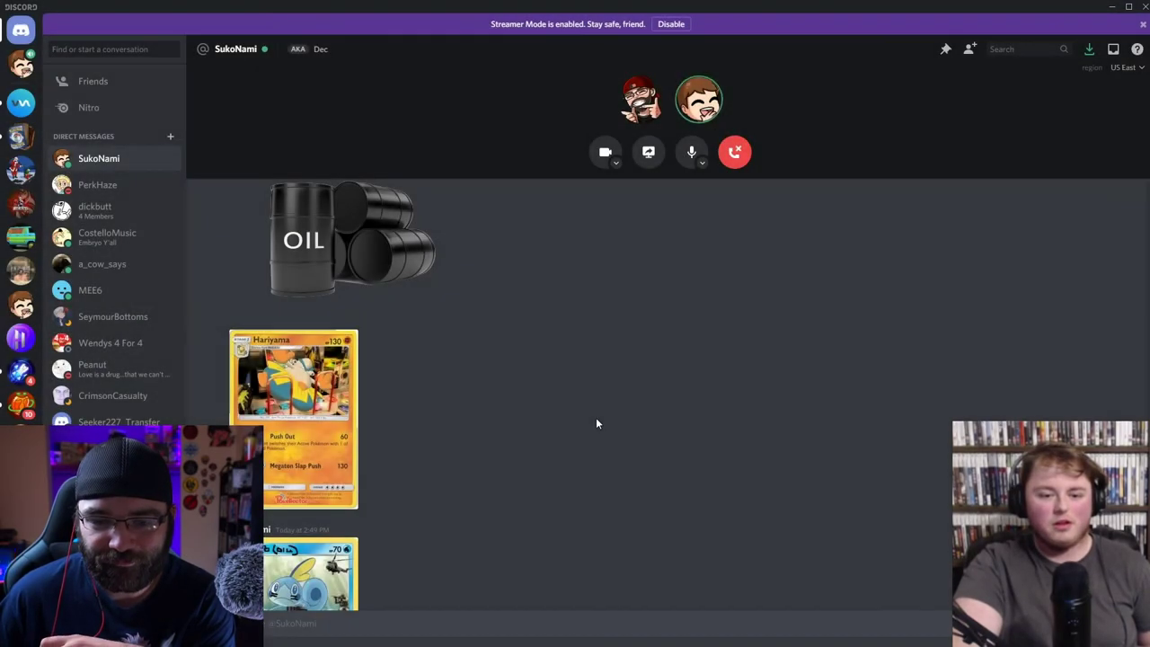
scroll(321, 435, "down", 2)
left_click(330, 425)
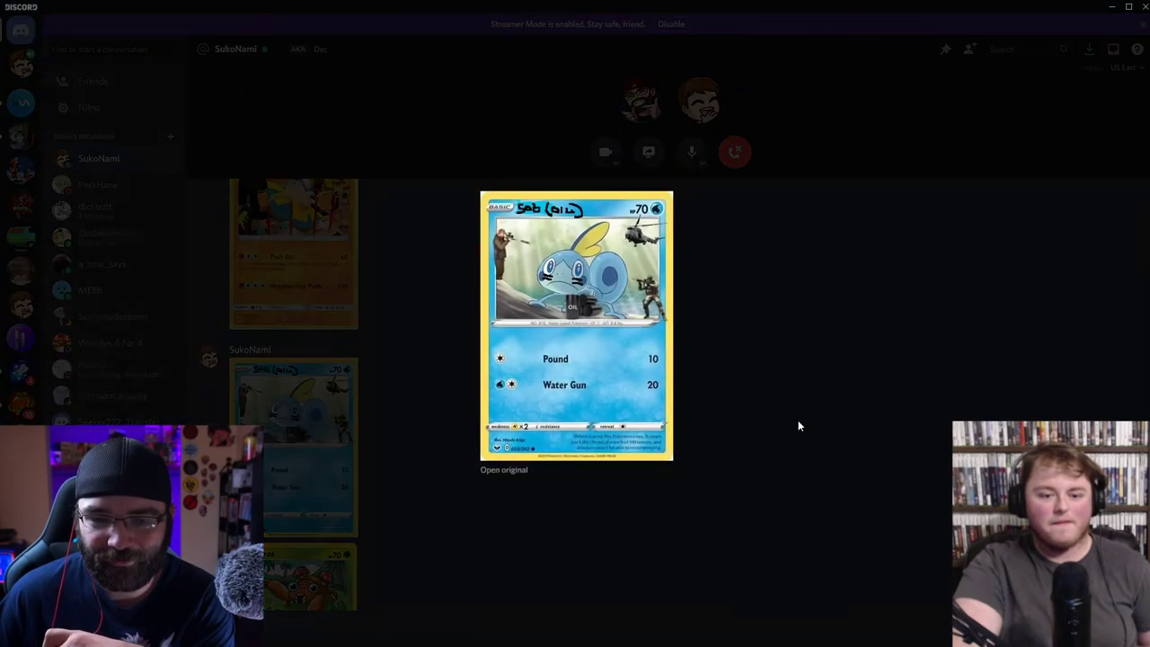
left_click(801, 419)
- Scroll back through the chat history and open the edited Meltan card full-size
scroll(426, 434, "down", 3)
scroll(424, 431, "down", 4)
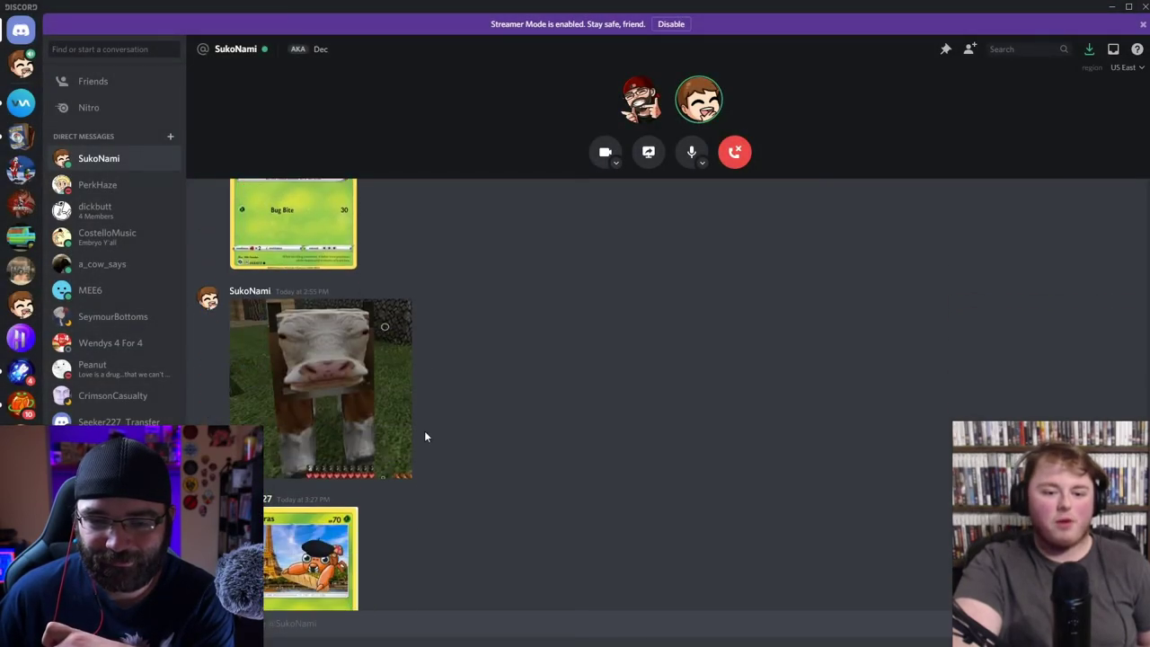
scroll(424, 430, "down", 3)
scroll(444, 421, "up", 3)
scroll(444, 421, "up", 5)
scroll(440, 426, "up", 3)
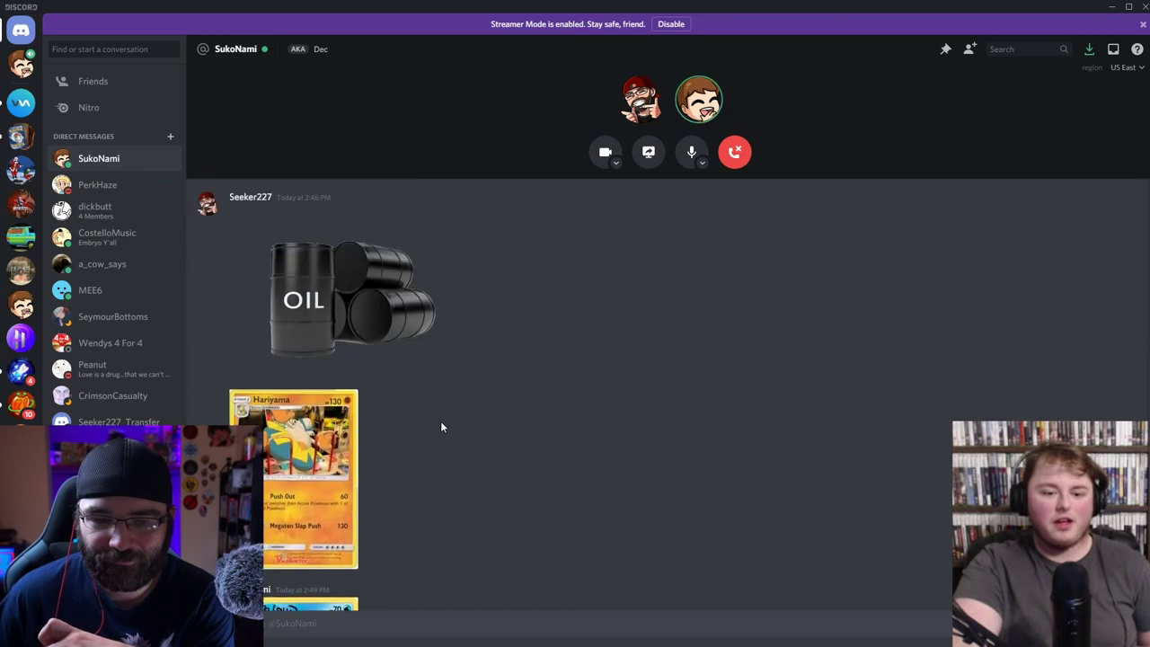
scroll(440, 426, "up", 3)
scroll(440, 427, "up", 3)
scroll(440, 426, "up", 3)
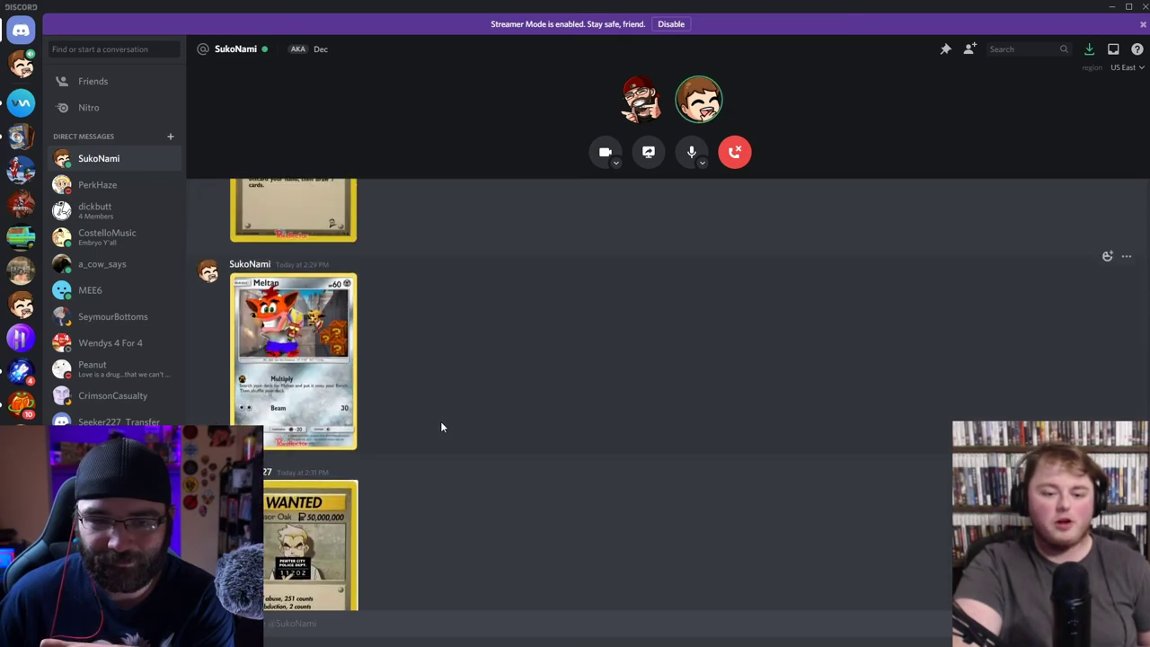
scroll(440, 427, "up", 2)
scroll(440, 426, "up", 3)
scroll(441, 427, "up", 3)
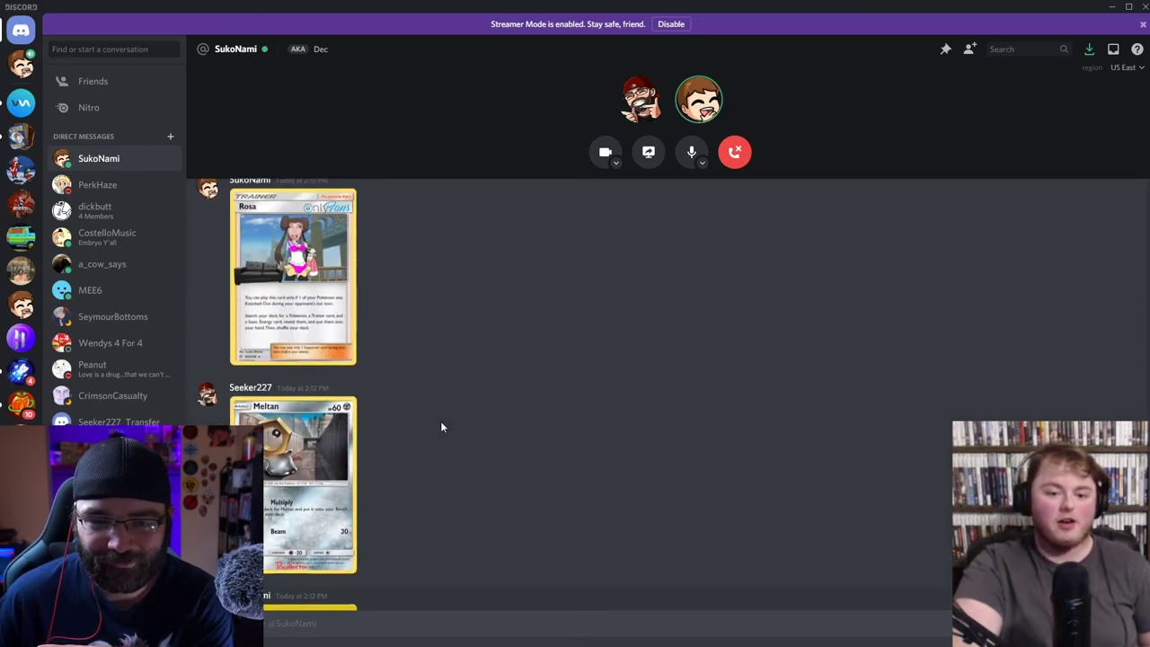
scroll(440, 427, "up", 2)
scroll(440, 427, "down", 2)
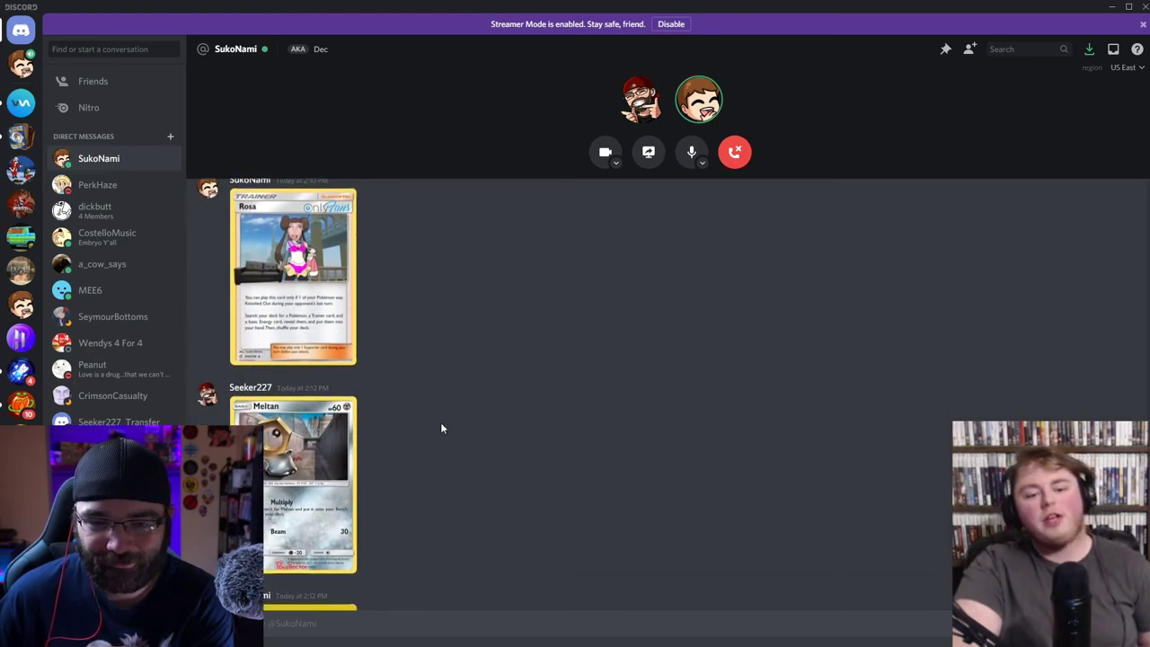
scroll(440, 427, "down", 2)
scroll(439, 428, "down", 1)
scroll(439, 428, "down", 1)
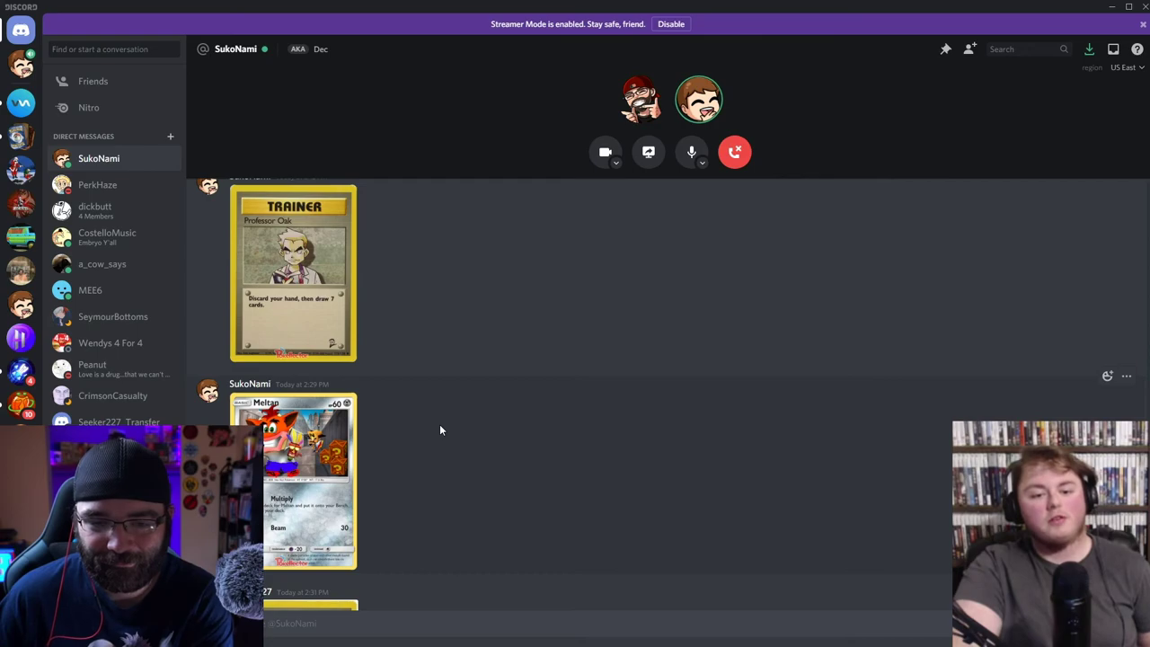
left_click(316, 451)
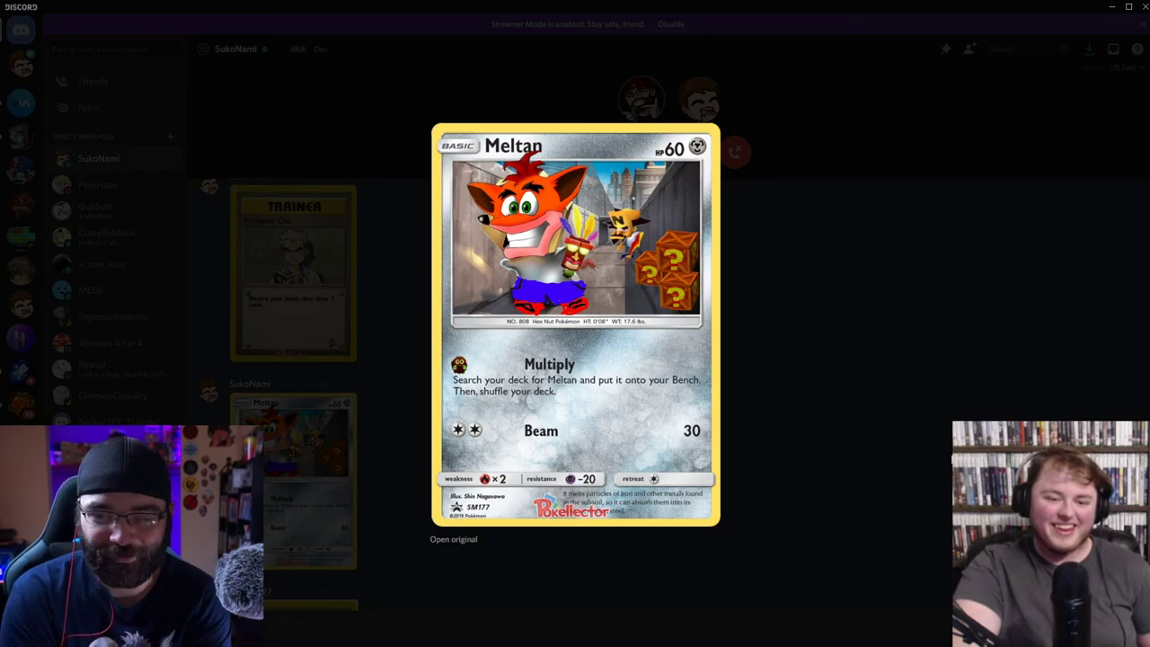
- Close the Meltan preview, then enlarge and close the WANTED Professor Oak card
left_click(945, 417)
scroll(565, 402, "down", 5)
scroll(523, 349, "down", 5)
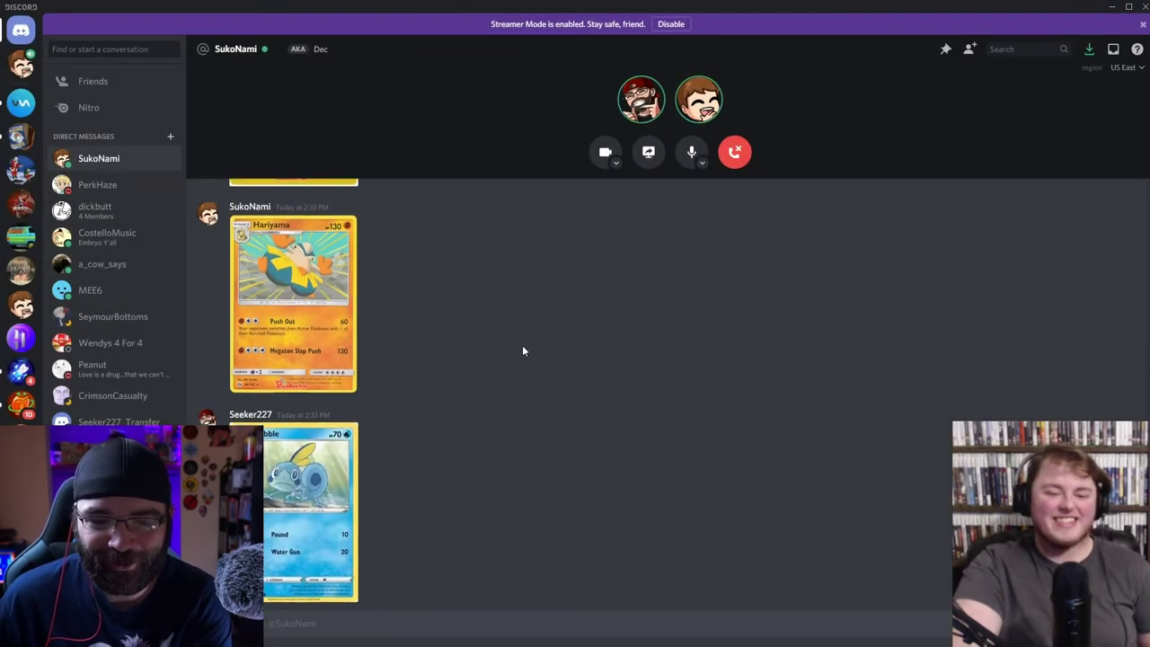
scroll(581, 350, "down", 3)
scroll(624, 377, "up", 2)
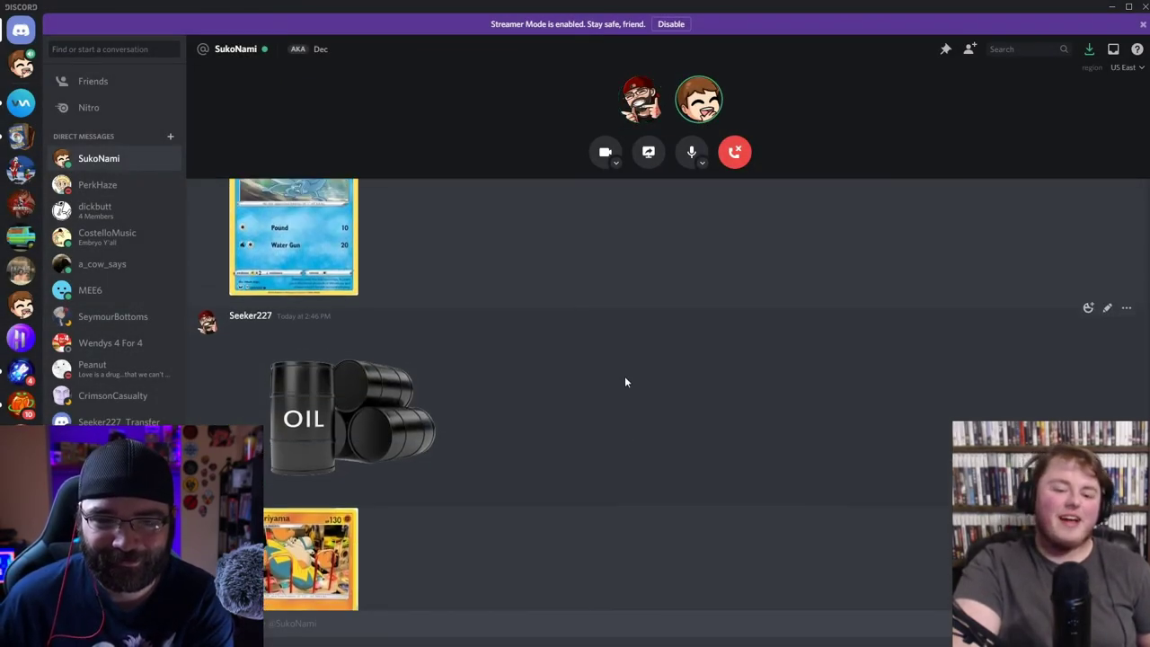
scroll(617, 377, "up", 3)
scroll(612, 377, "up", 3)
scroll(333, 407, "up", 2)
left_click(333, 407)
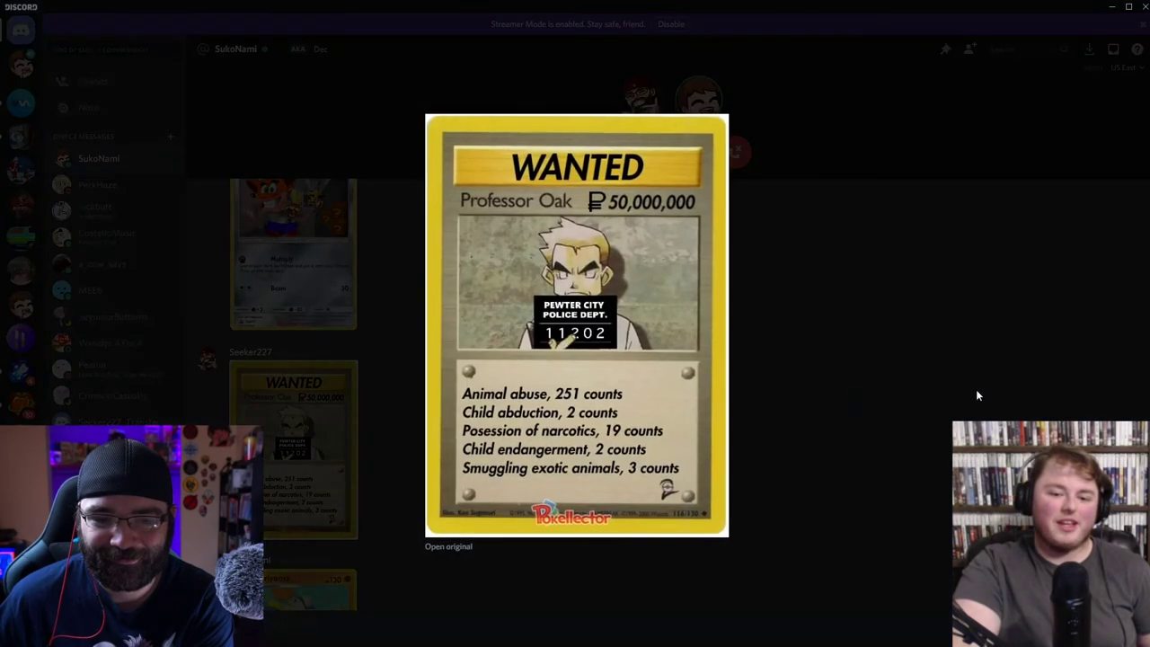
left_click(991, 384)
- View the Hariyama card enlarged, then close it
scroll(569, 395, "down", 3)
scroll(564, 395, "down", 3)
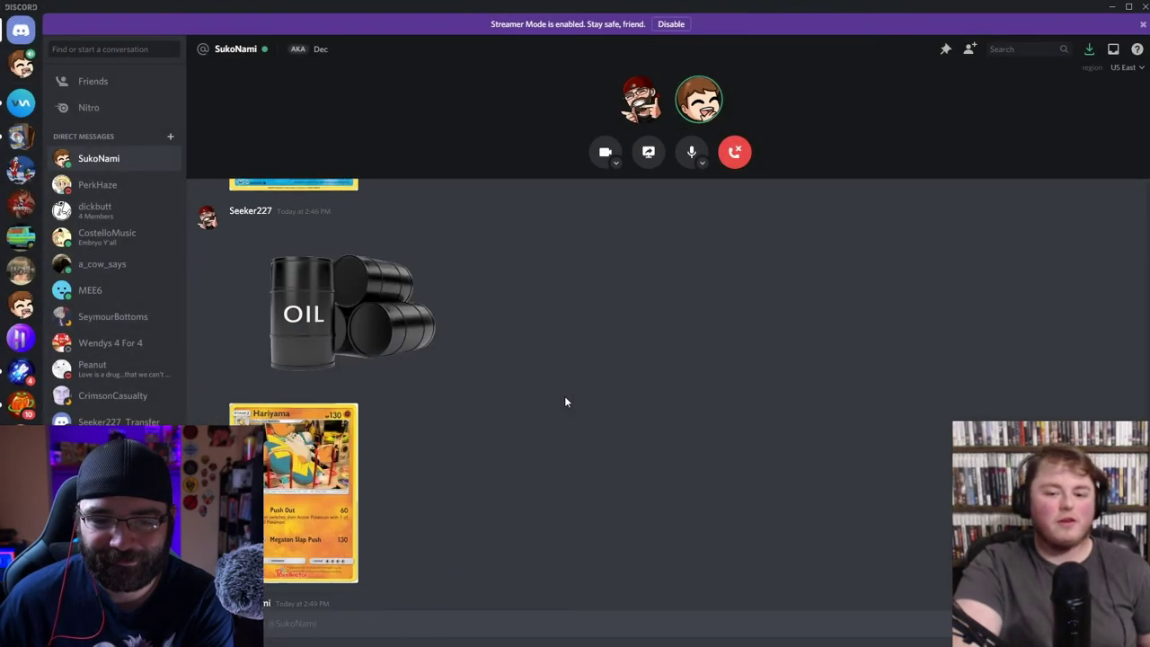
scroll(564, 395, "down", 2)
left_click(268, 377)
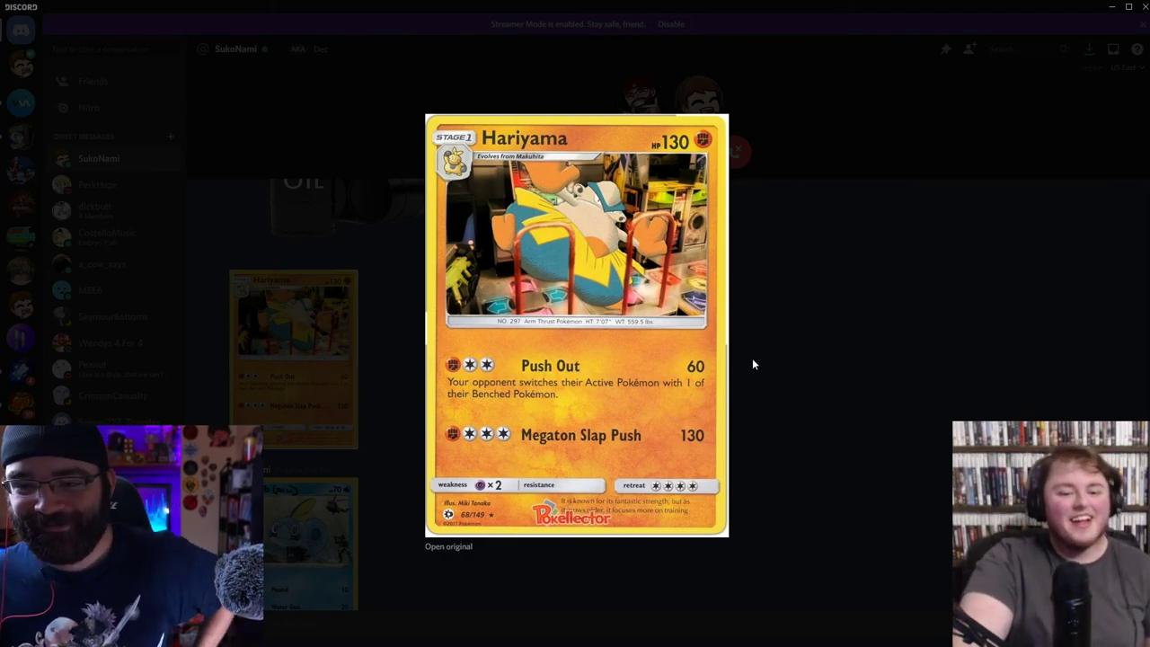
left_click(838, 311)
- View the edited Kakuna card enlarged, then close it
scroll(484, 392, "up", 5)
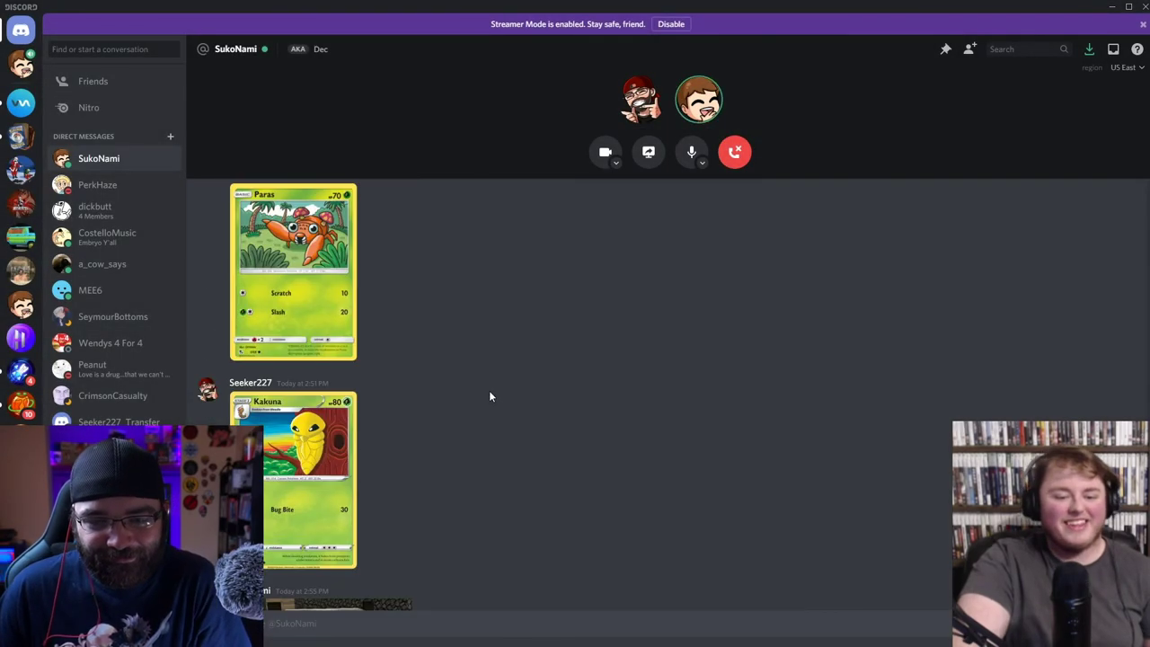
scroll(490, 393, "down", 1)
scroll(490, 393, "down", 3)
scroll(491, 393, "down", 4)
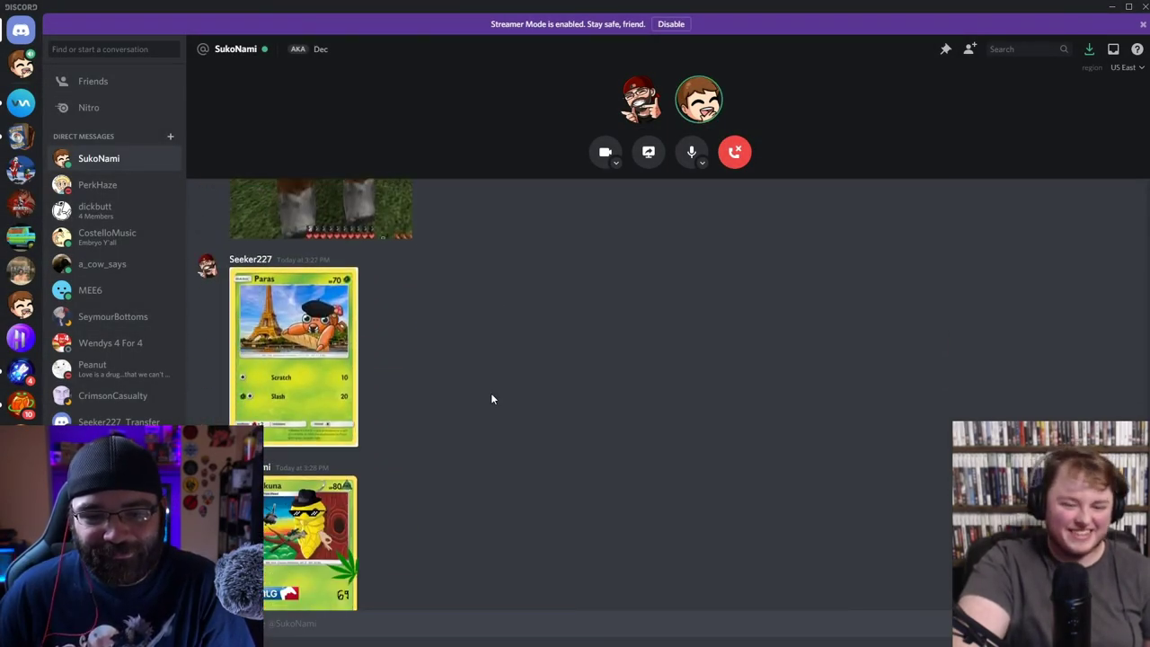
scroll(490, 392, "down", 2)
left_click(306, 503)
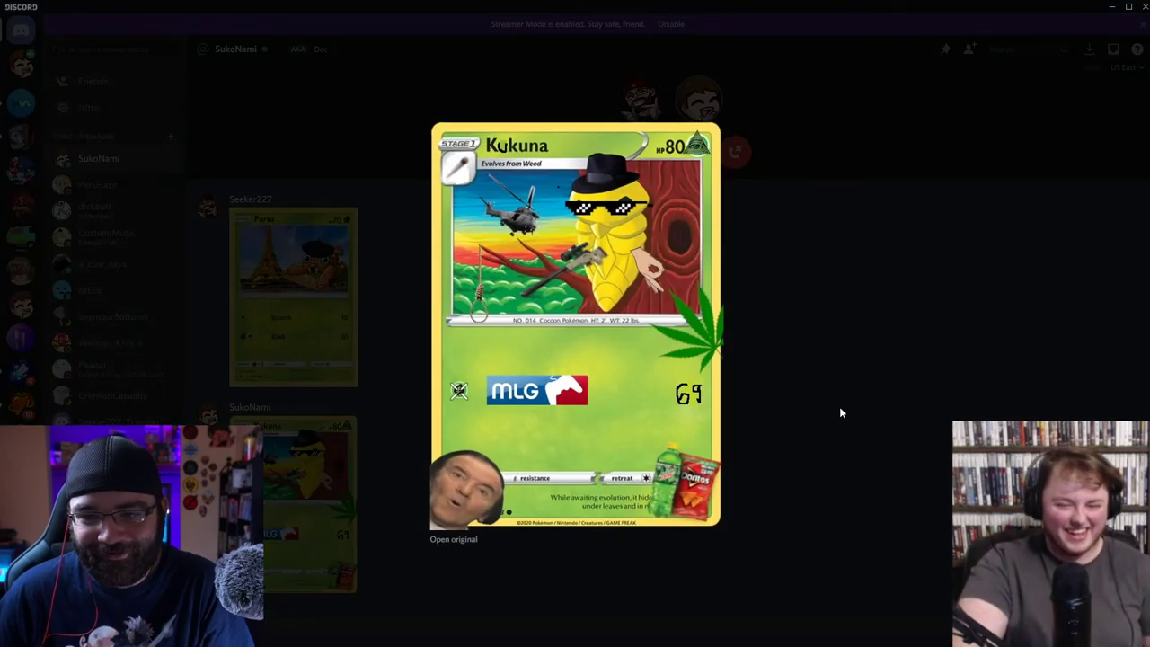
left_click(838, 413)
- View the Meltan card enlarged again, then close it and scroll back up the chat
scroll(457, 478, "up", 3)
scroll(462, 476, "up", 4)
scroll(462, 476, "up", 1)
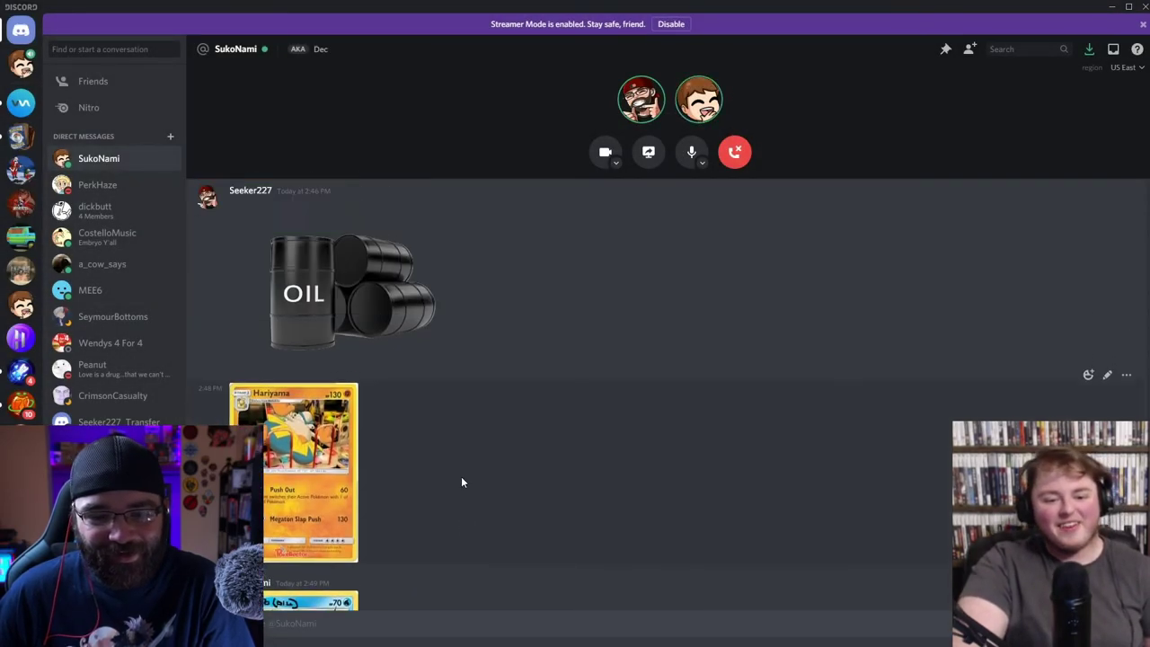
scroll(460, 481, "up", 3)
scroll(461, 481, "up", 3)
scroll(461, 480, "up", 3)
scroll(461, 480, "up", 2)
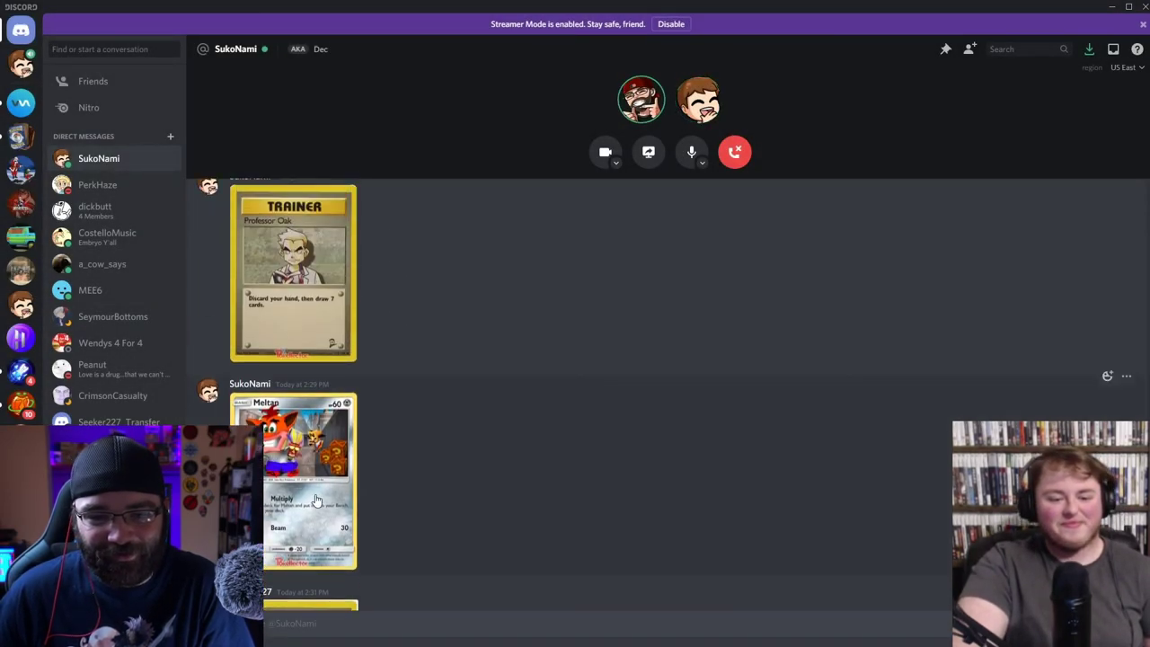
left_click(316, 500)
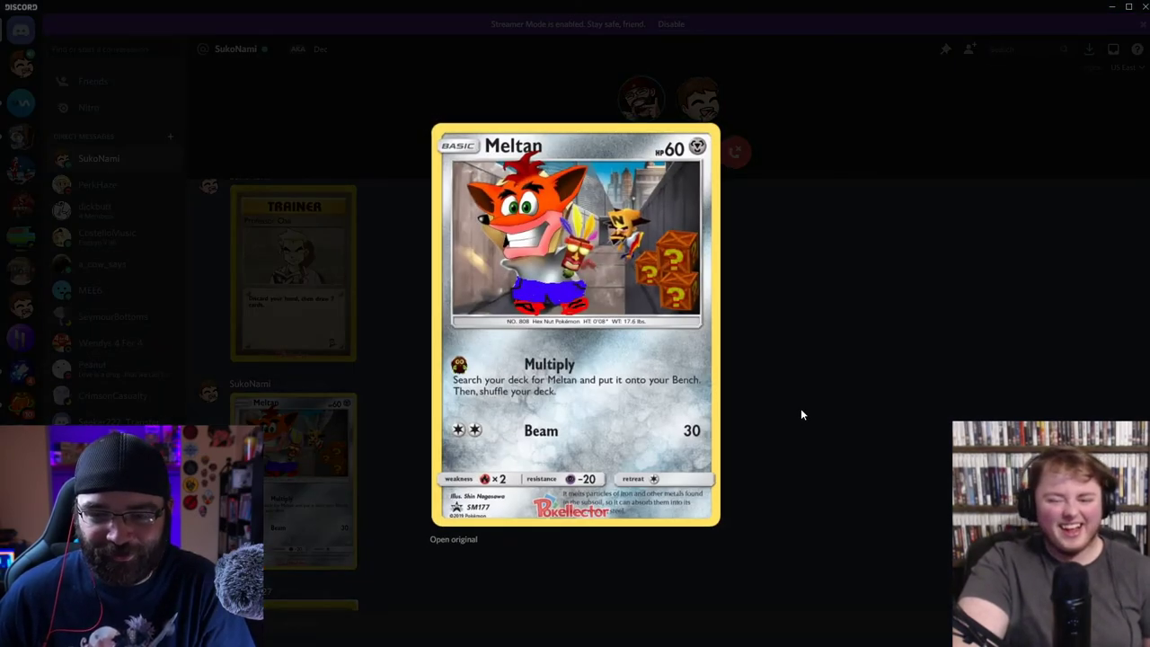
left_click(794, 417)
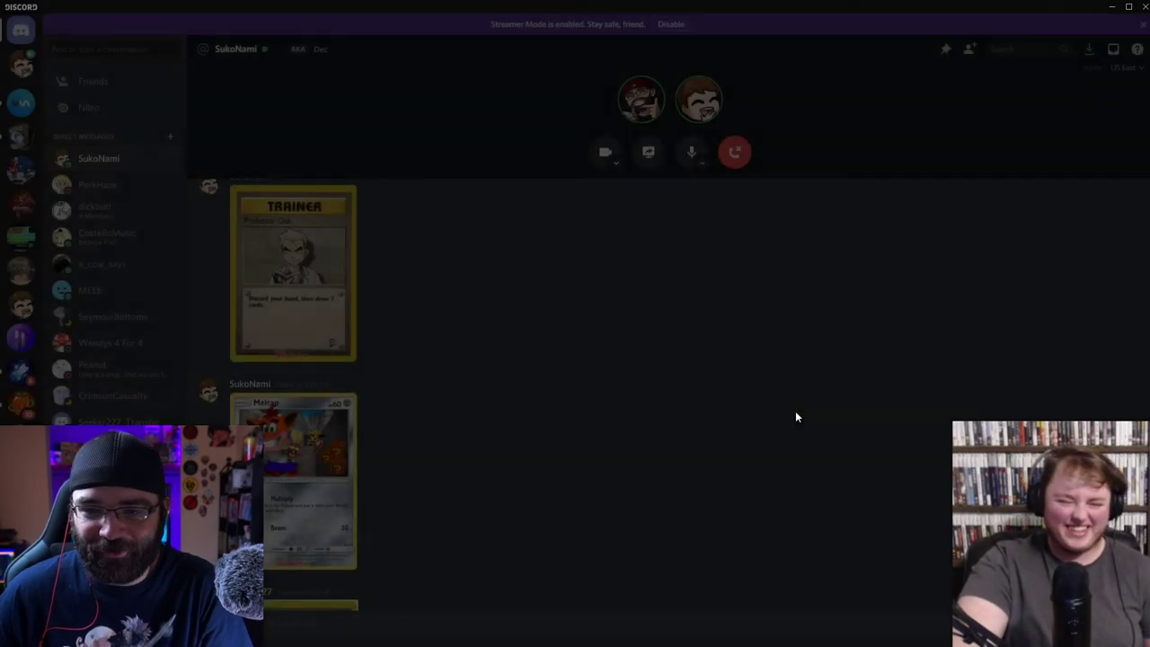
scroll(584, 392, "up", 3)
scroll(582, 392, "up", 3)
scroll(580, 400, "up", 2)
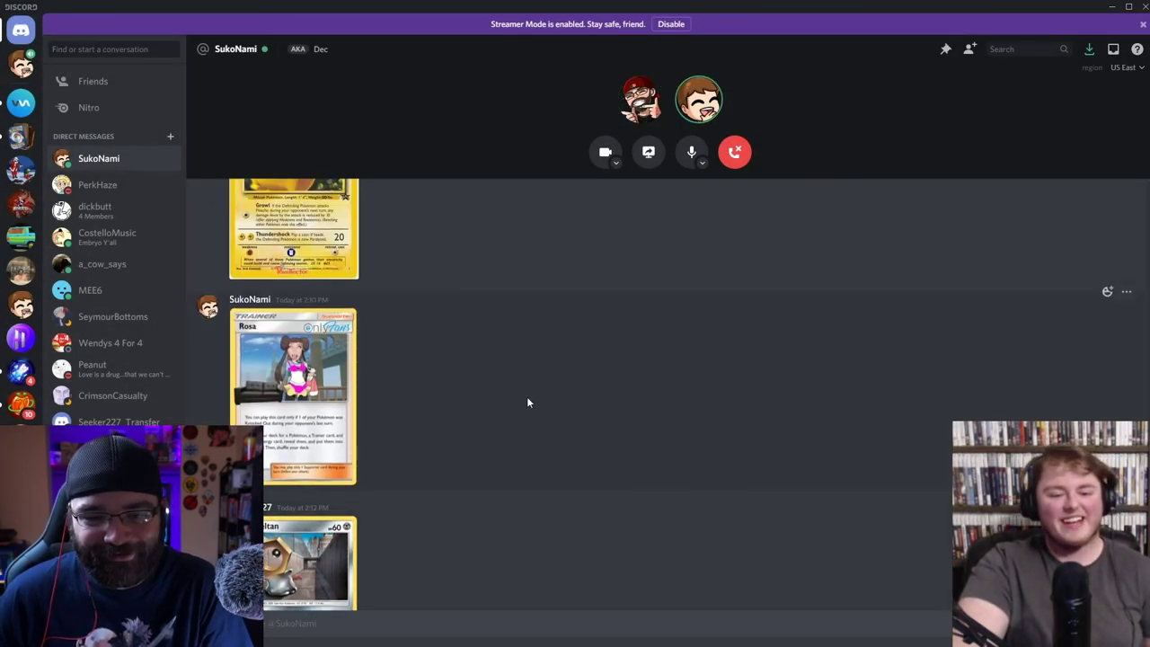
left_click(248, 416)
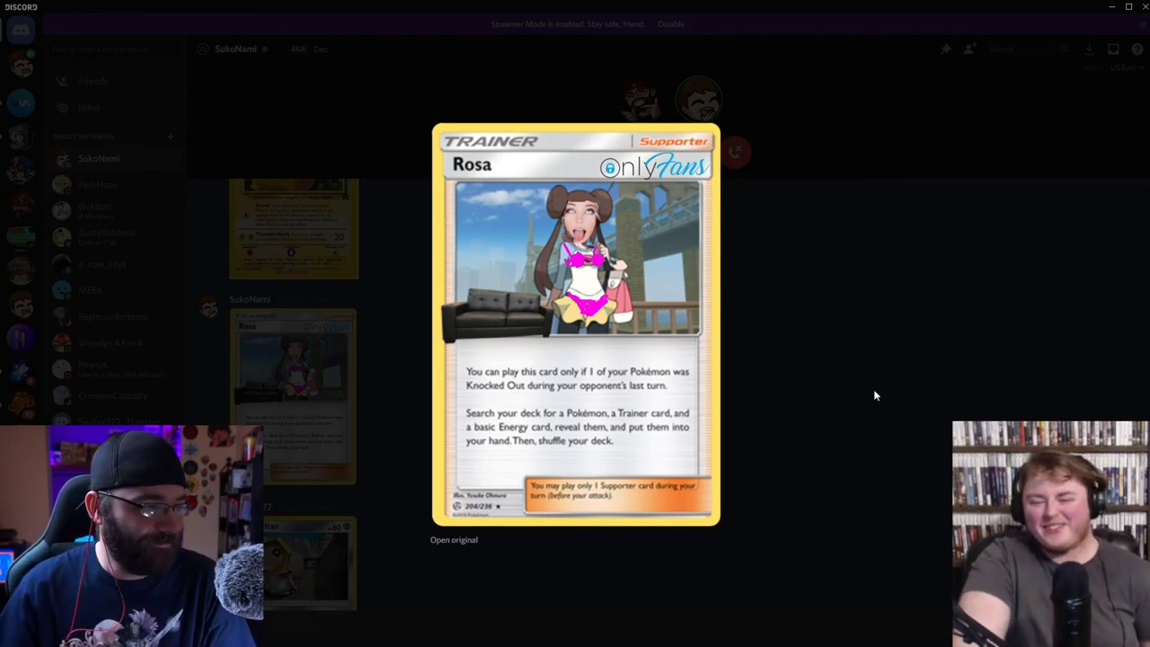
left_click(873, 389)
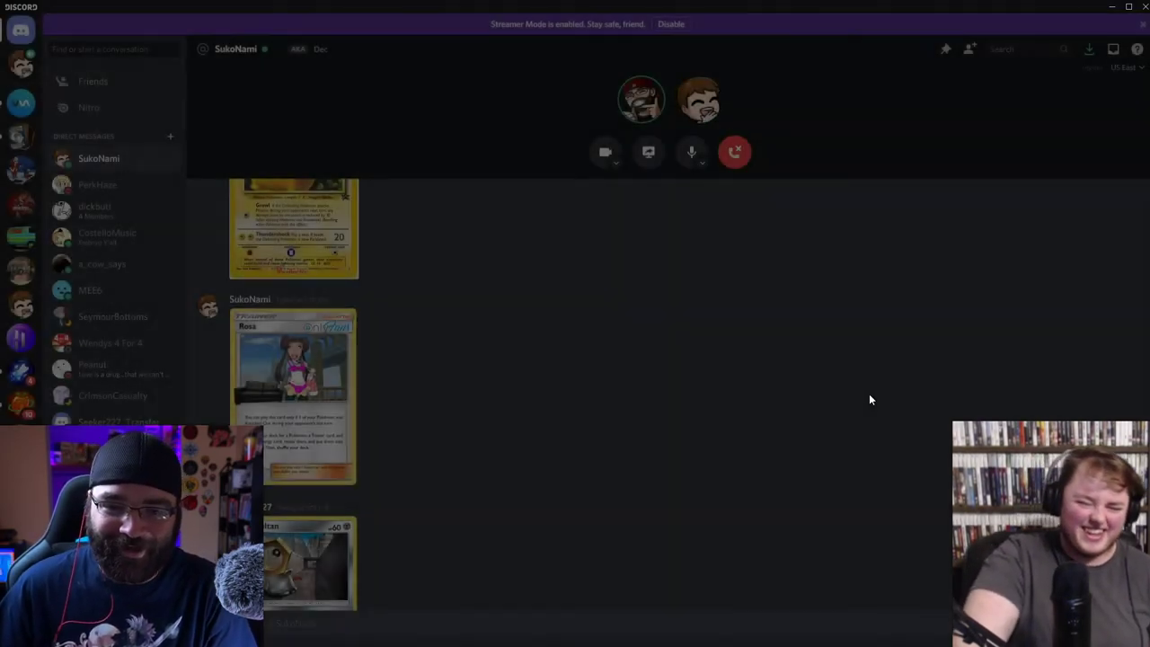
scroll(565, 438, "up", 3)
left_click(299, 399)
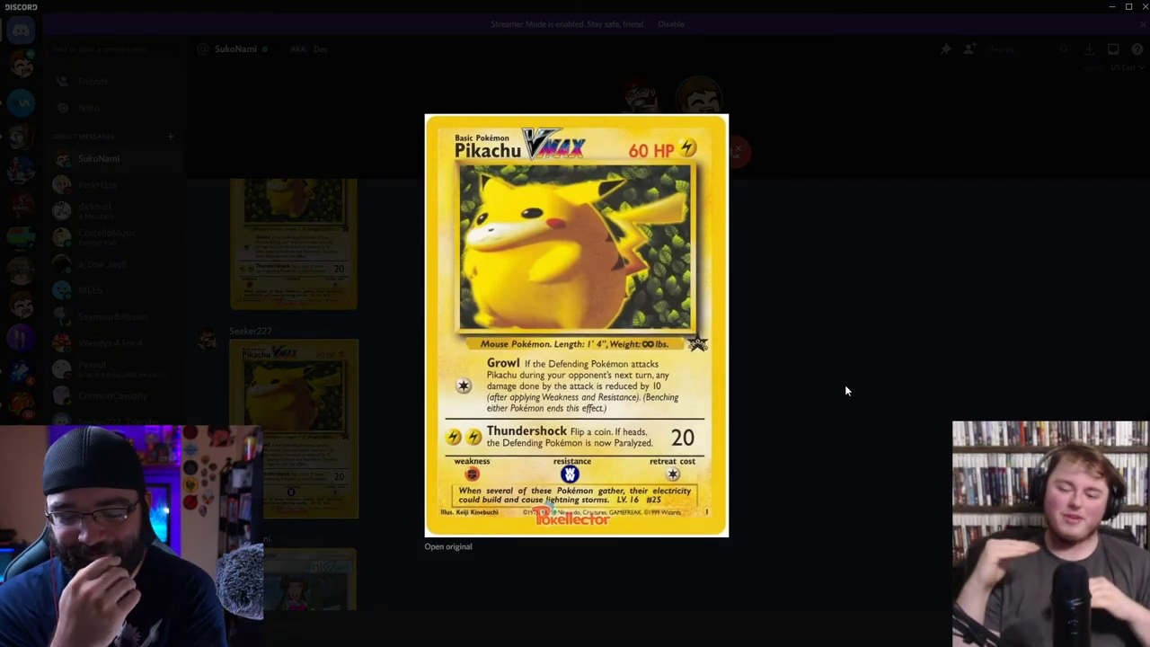
left_click(844, 391)
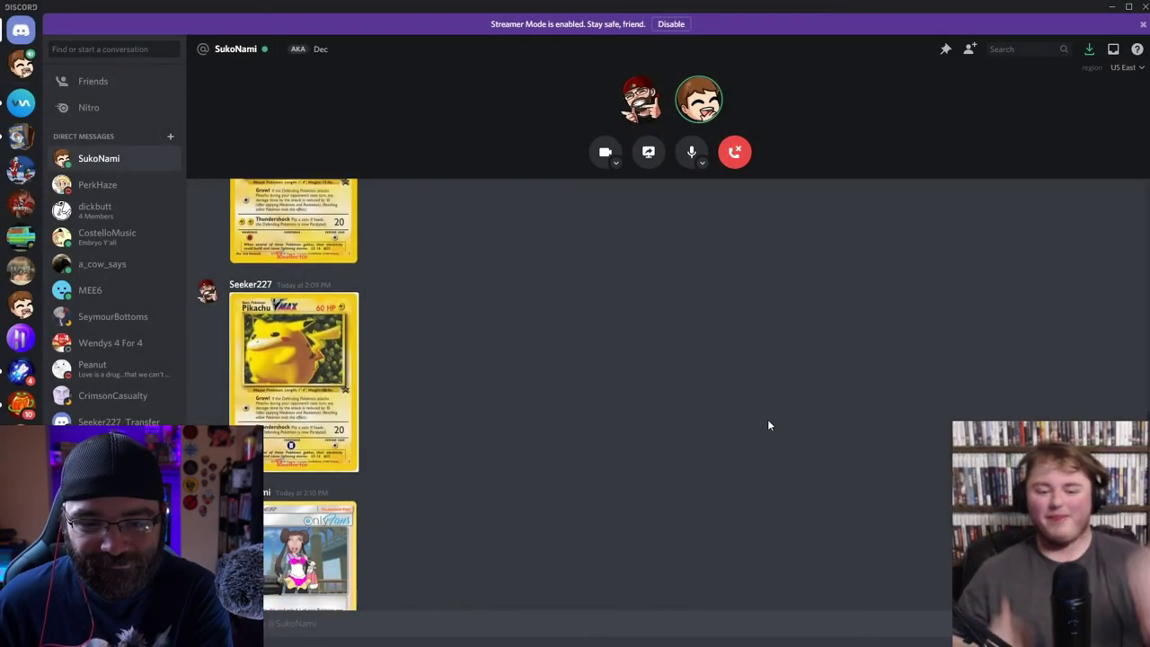
scroll(766, 425, "down", 3)
scroll(767, 426, "down", 3)
scroll(767, 426, "down", 3)
scroll(766, 425, "down", 3)
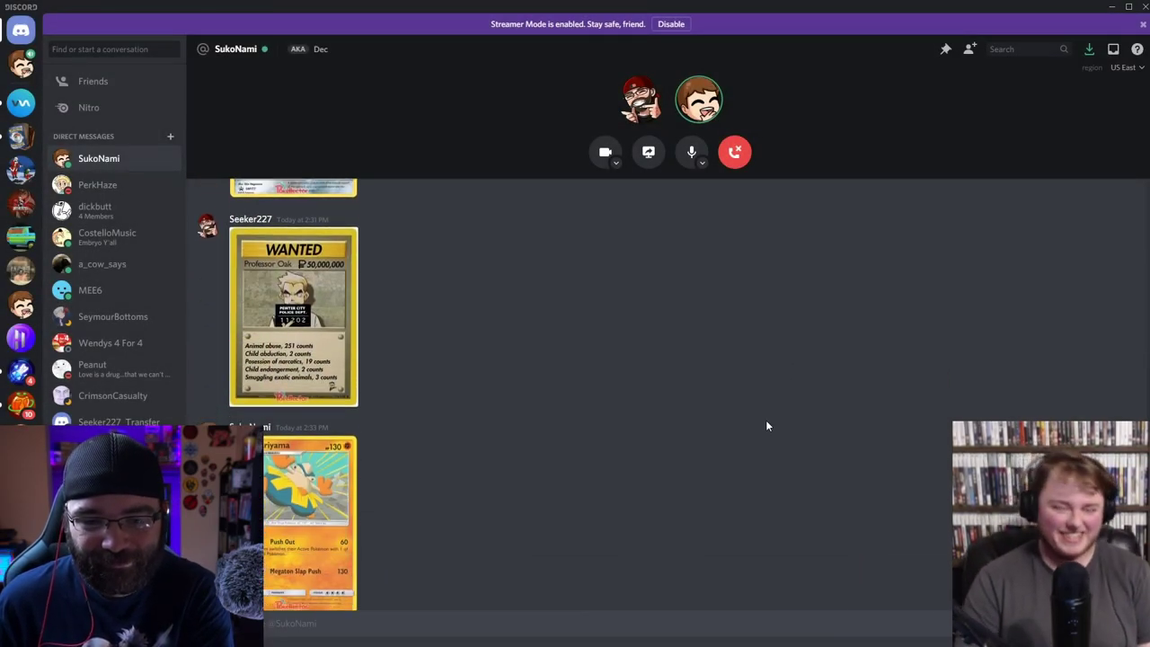
scroll(766, 424, "down", 3)
scroll(766, 426, "down", 3)
scroll(761, 431, "down", 3)
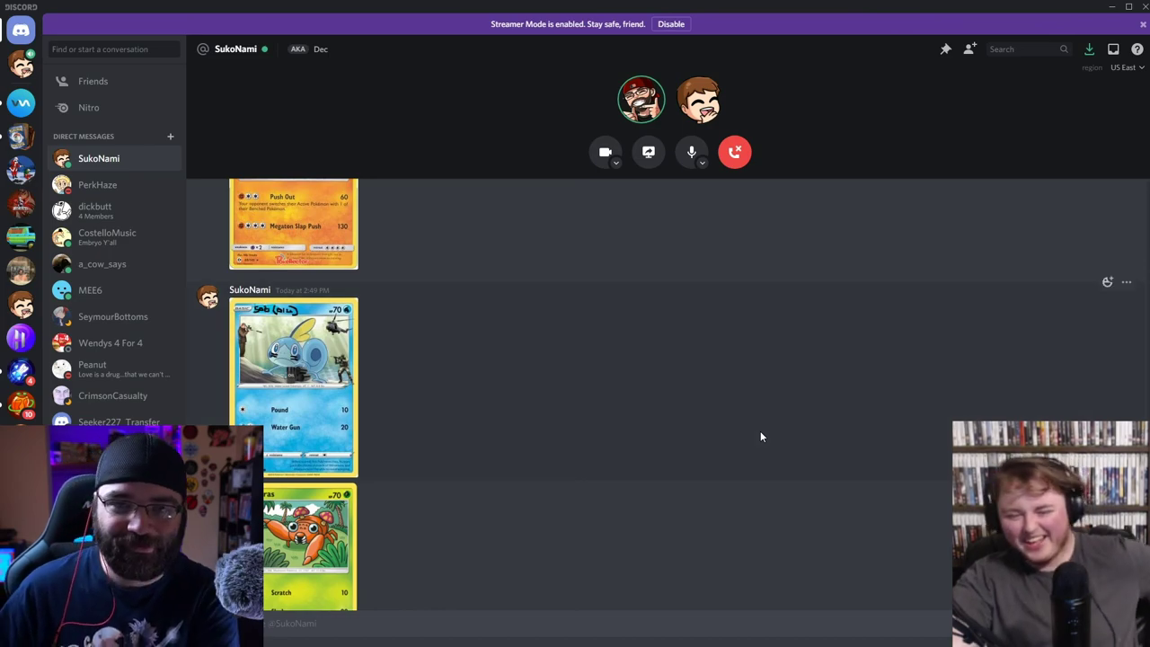